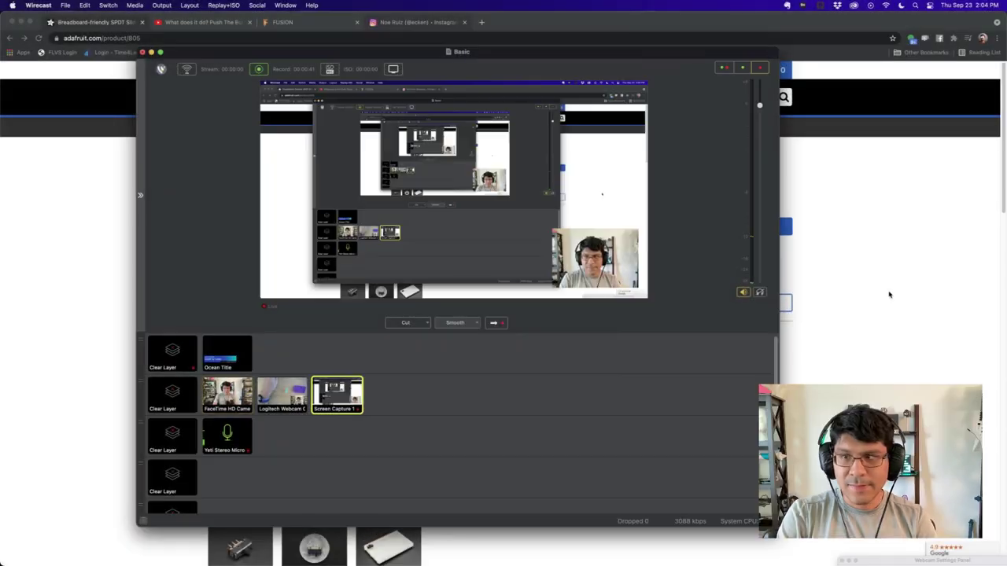
# Step: View the Instagram post about the print iterations and play the slide switch test part of the Push The Button Box video
pyautogui.click(889, 294)
pyautogui.click(430, 23)
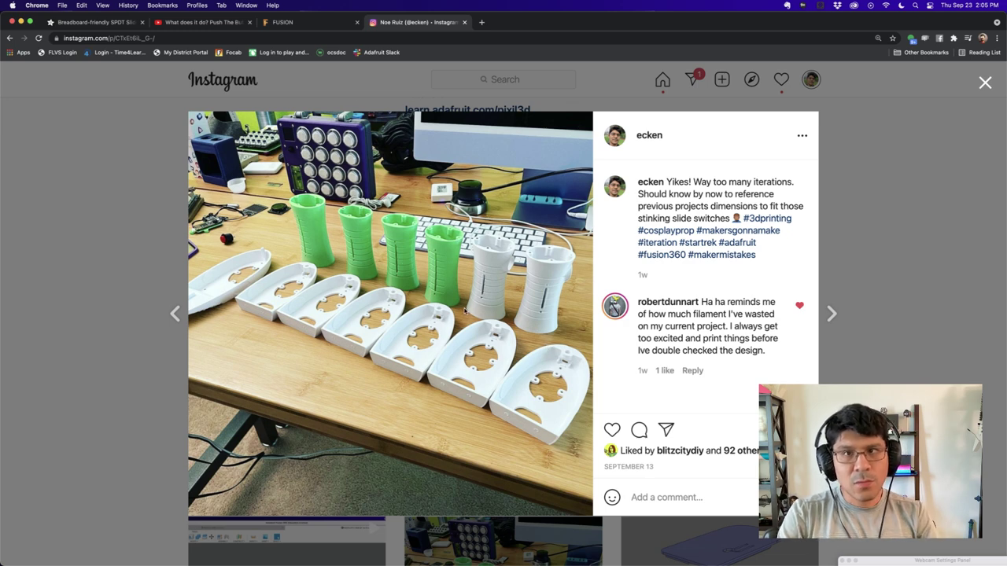
pyautogui.click(204, 23)
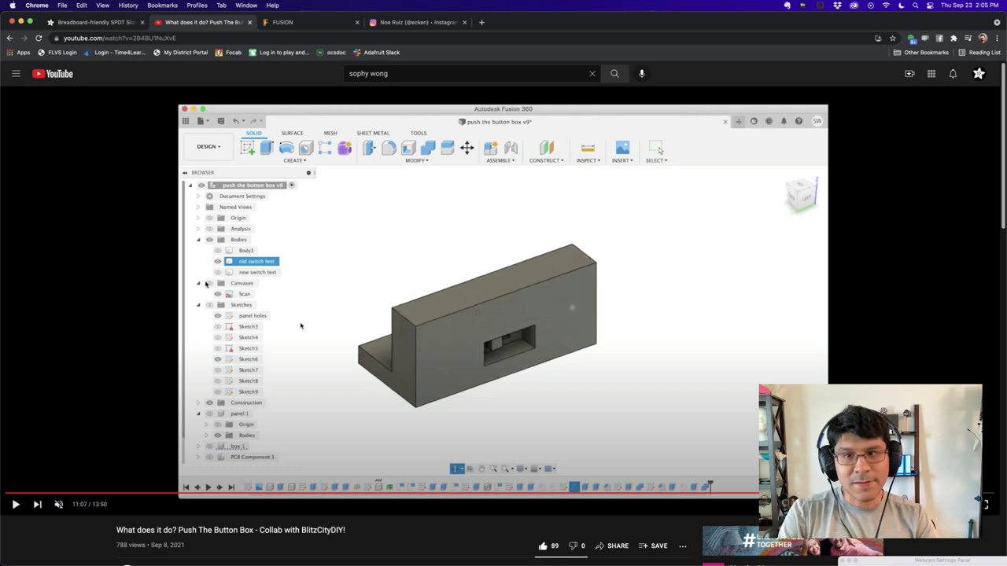
pyautogui.click(300, 326)
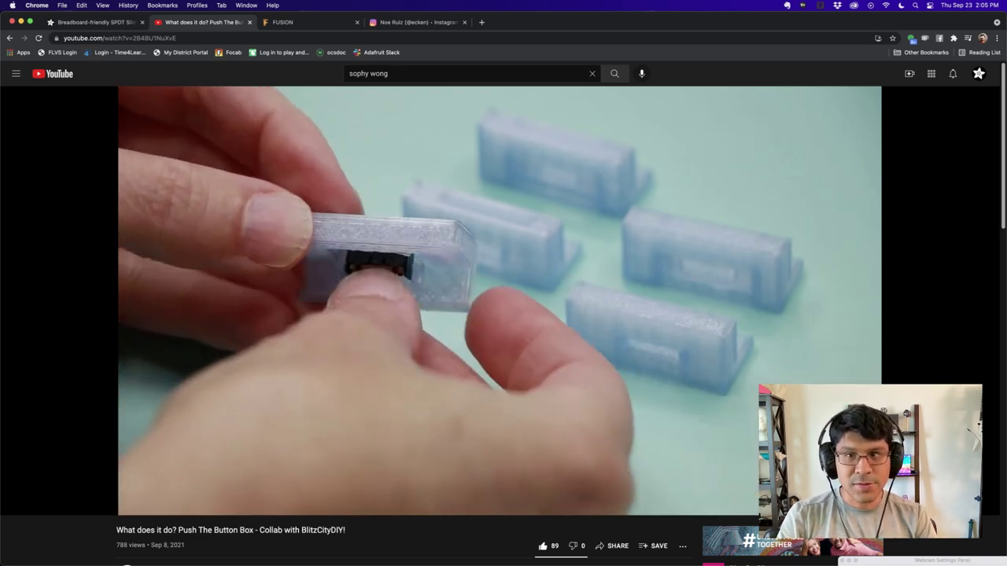
pyautogui.click(424, 158)
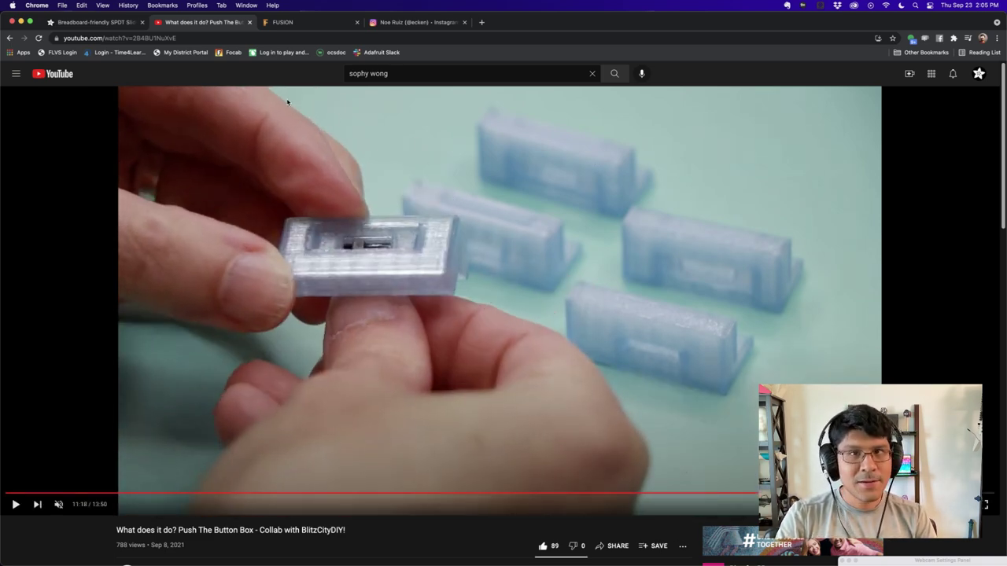
# Step: Look through the product photos of the Breadboard-friendly SPDT Slide Switch on the Adafruit product page
pyautogui.press('super+Tab')
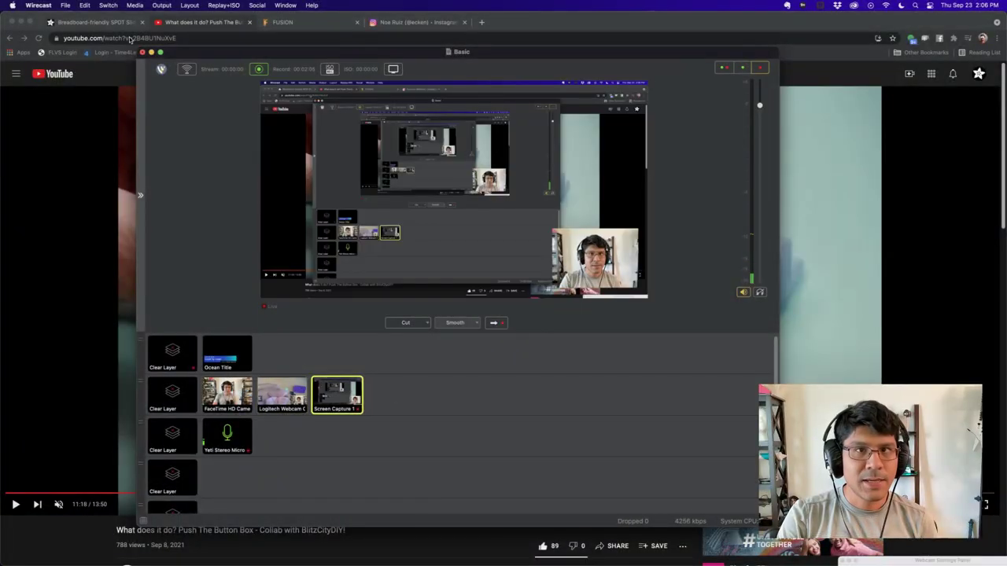
pyautogui.click(128, 22)
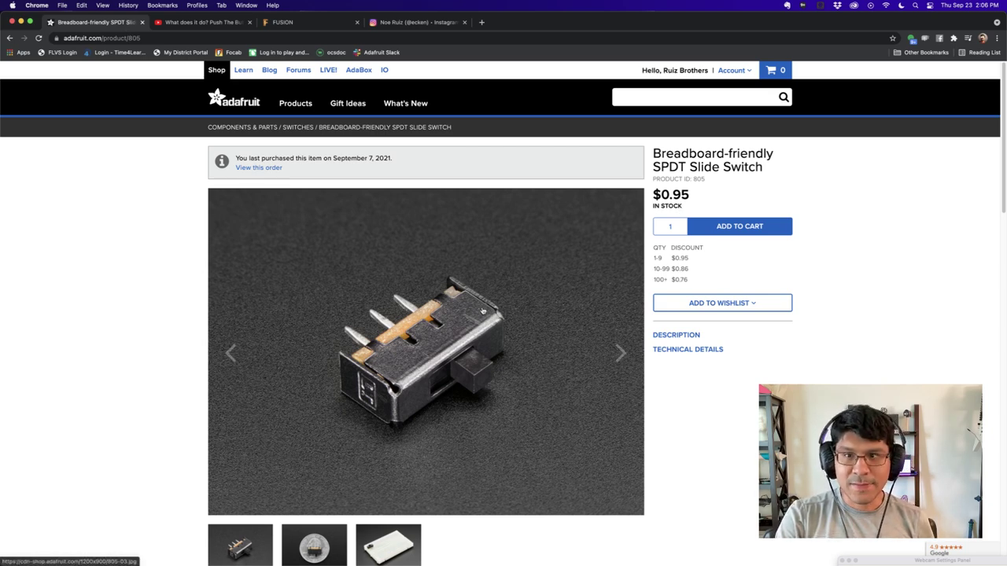
pyautogui.scroll(-2, 441, 362)
pyautogui.click(314, 511)
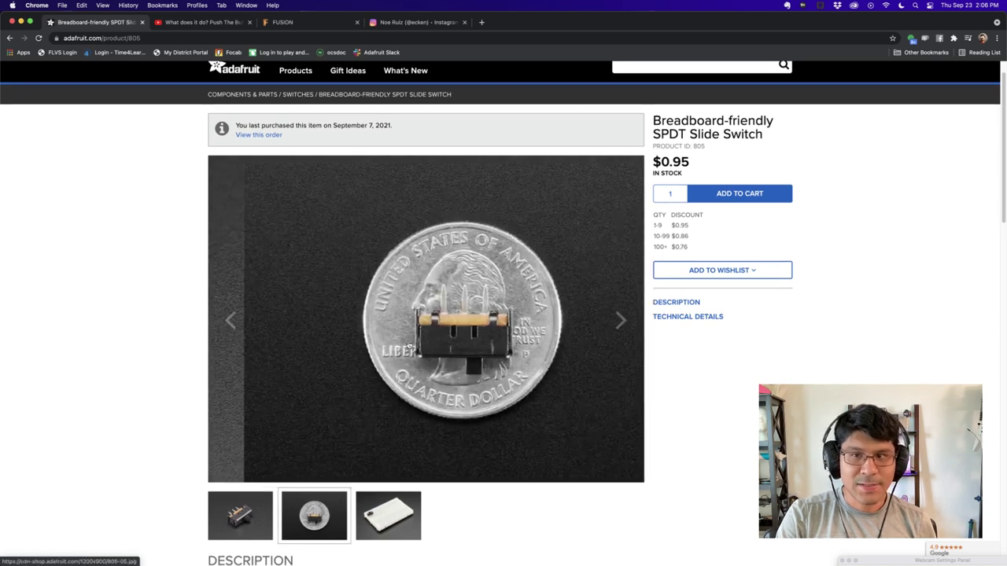
pyautogui.scroll(-3, 399, 393)
pyautogui.click(387, 450)
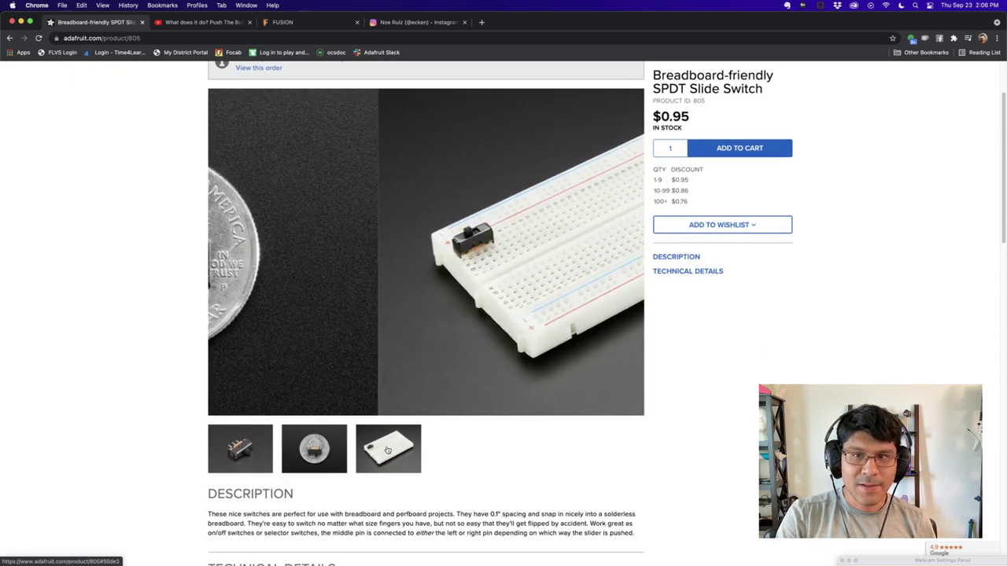
pyautogui.click(313, 450)
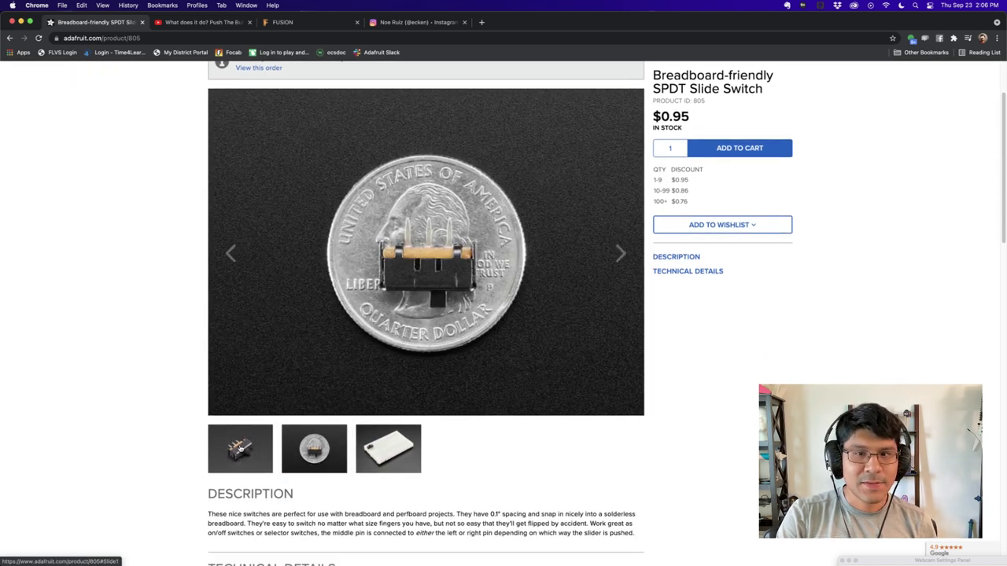
pyautogui.click(242, 449)
pyautogui.scroll(2, 252, 387)
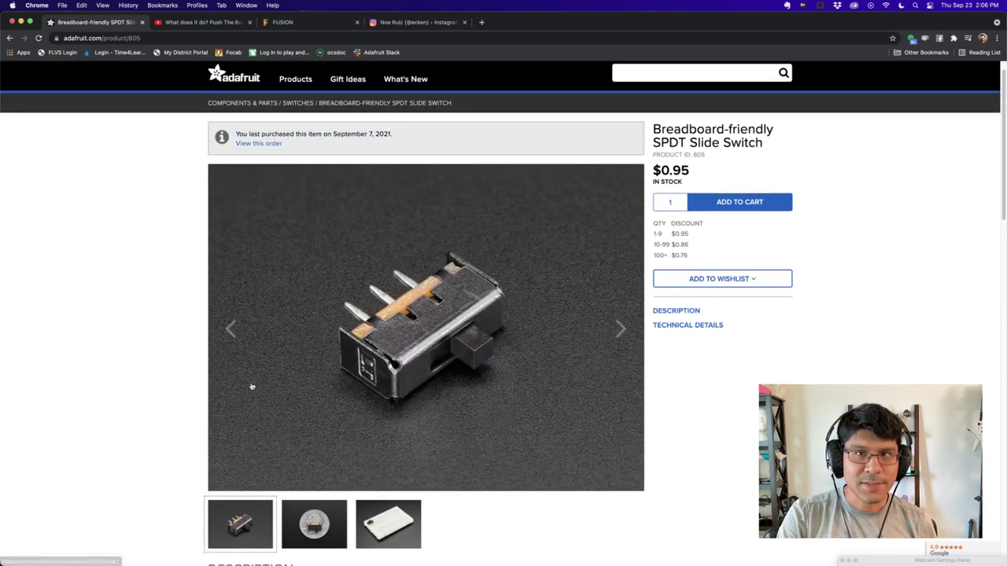
# Step: Review the designs that use the slide switch v2 part on its Fusion web overview page
pyautogui.click(302, 24)
pyautogui.scroll(-3, 301, 230)
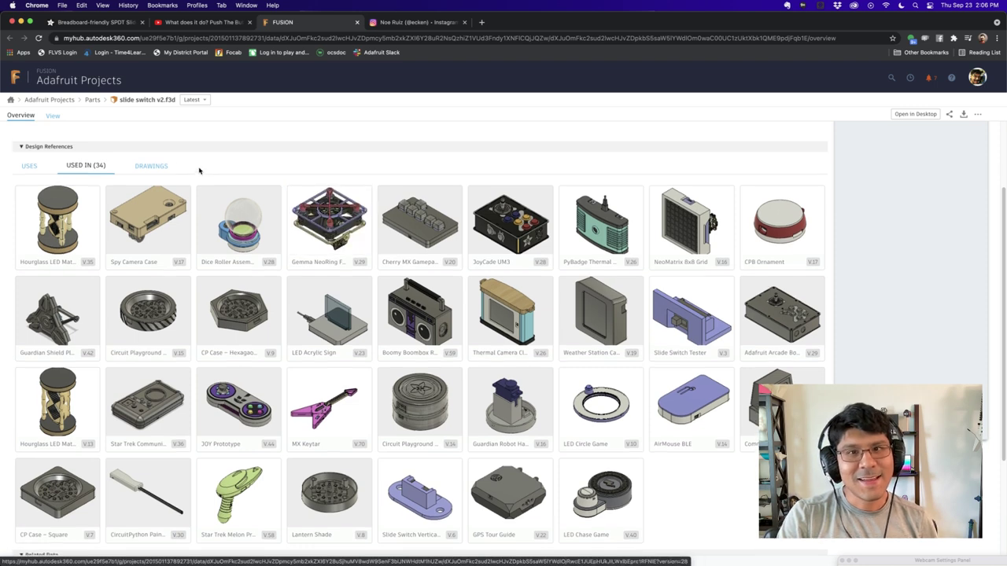
pyautogui.scroll(3, 193, 168)
pyautogui.scroll(-1, 154, 174)
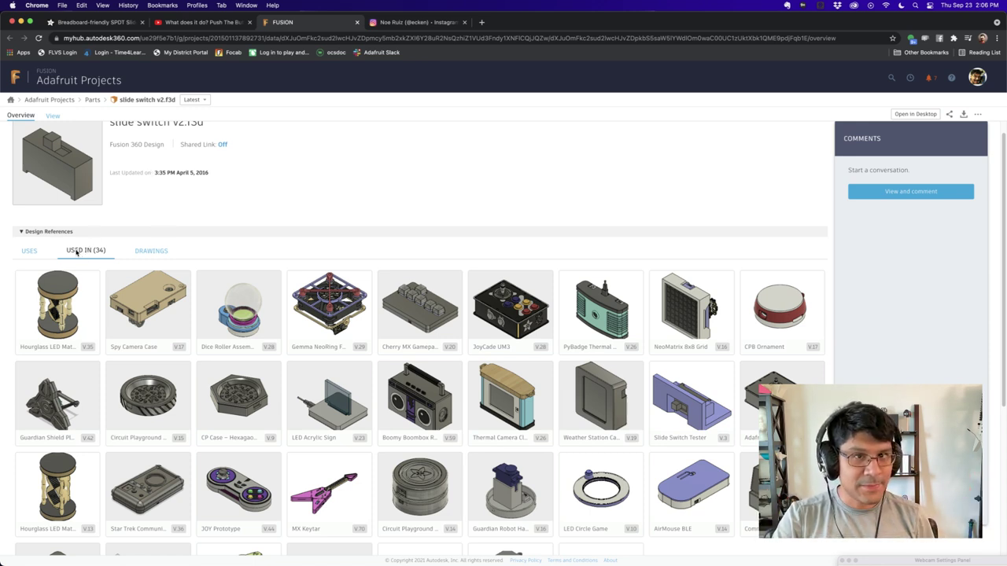
pyautogui.scroll(-3, 56, 299)
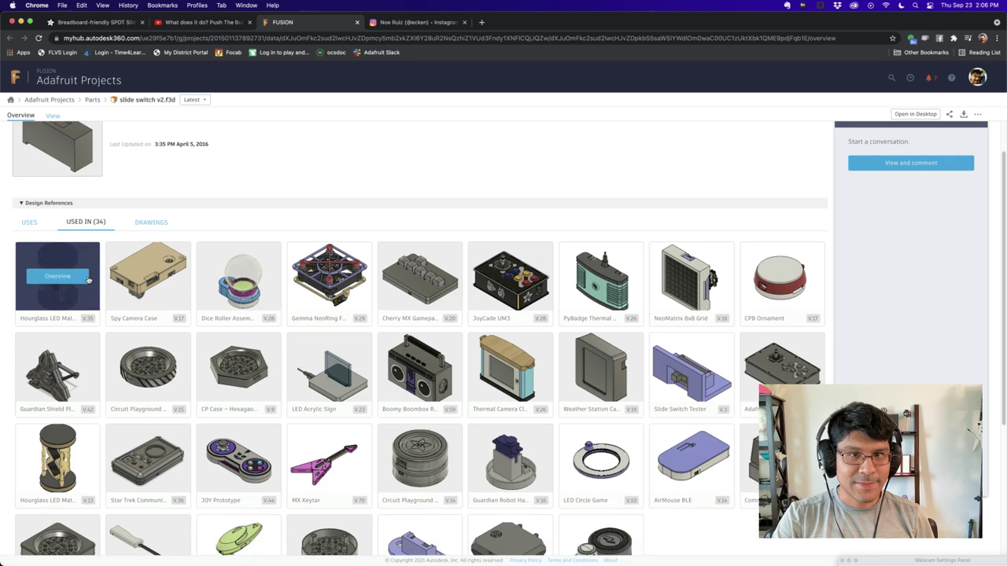
pyautogui.scroll(-4, 344, 419)
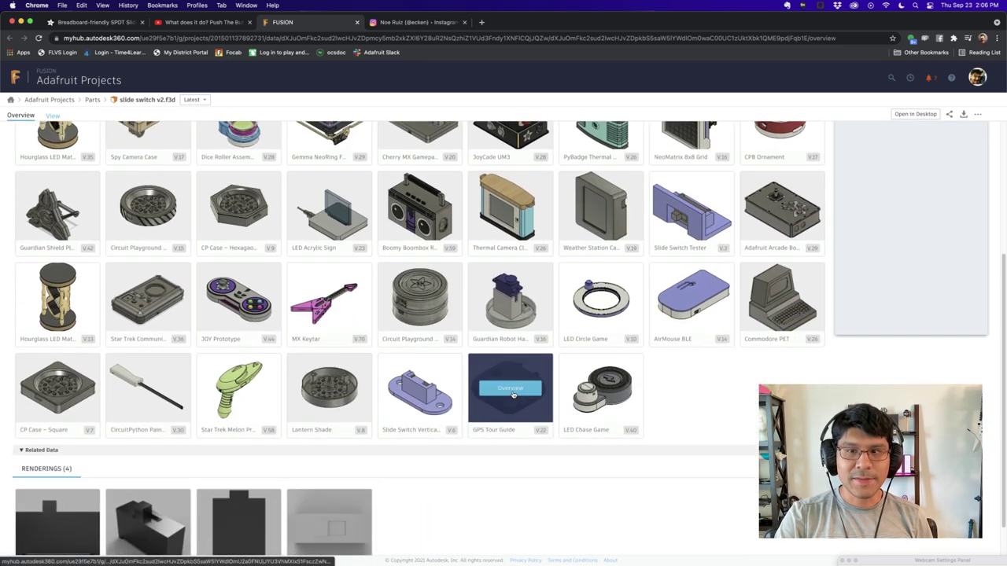
pyautogui.scroll(2, 509, 386)
pyautogui.scroll(1, 550, 264)
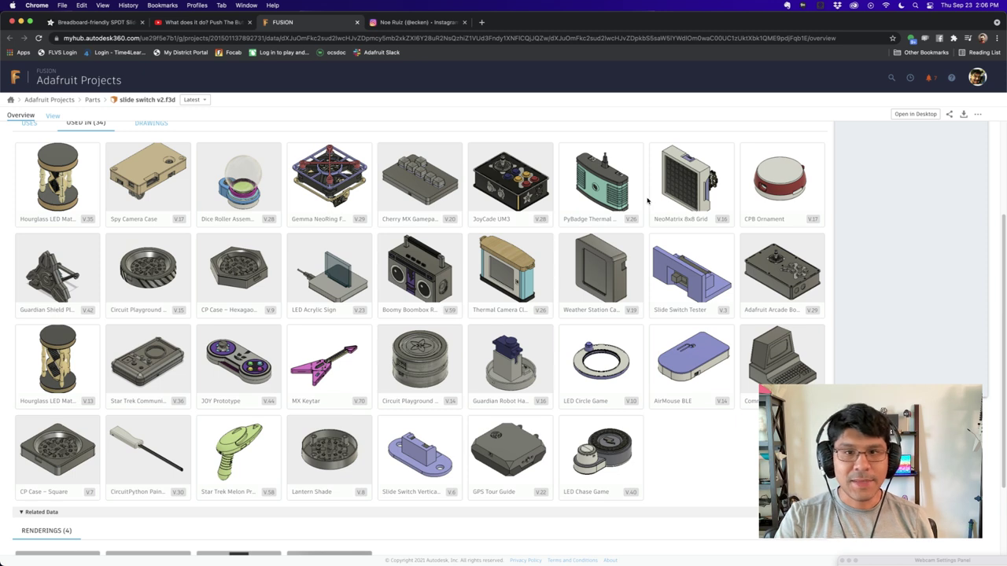
pyautogui.moveTo(642, 203)
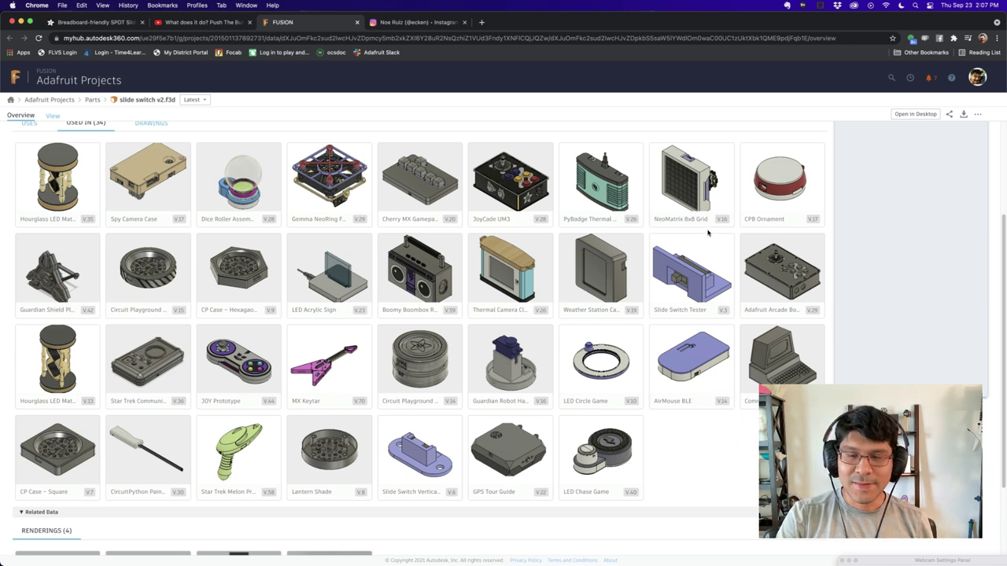
pyautogui.moveTo(691, 276)
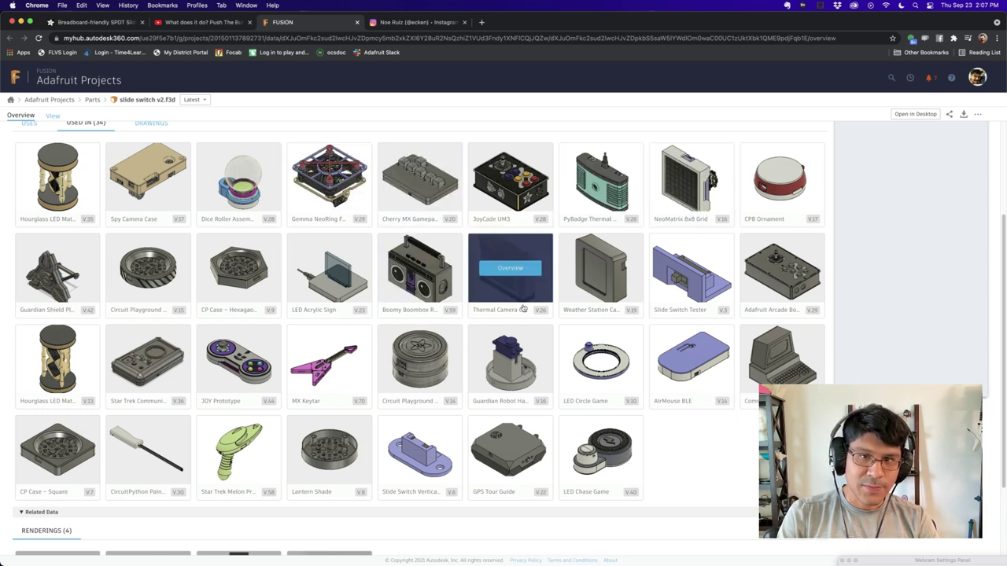
pyautogui.moveTo(224, 182)
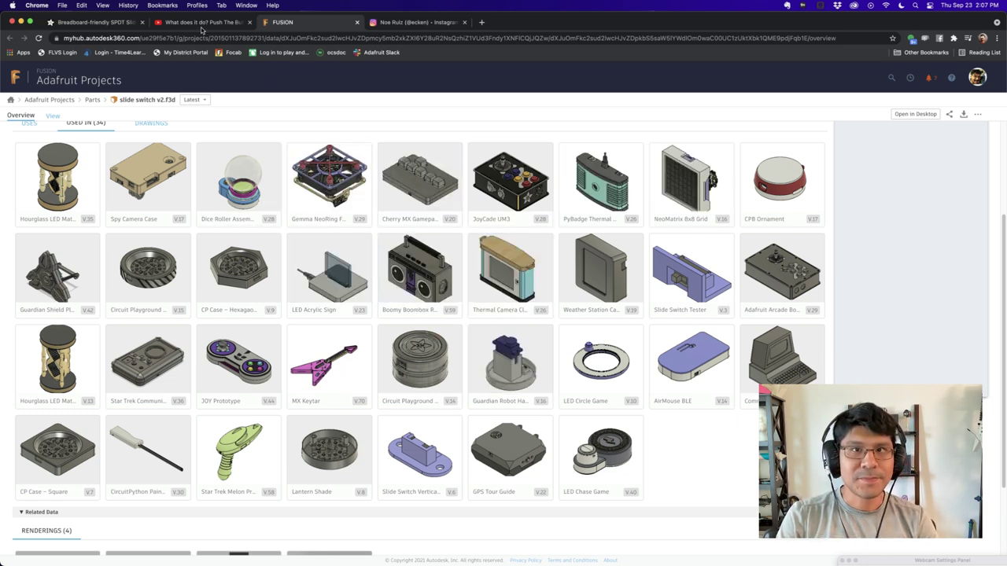
# Step: Switch to Fusion 360, search the project data for "switch", and examine the Slide Switch Tester and Slide Switch Vertical Holder designs
pyautogui.press('super+Tab')
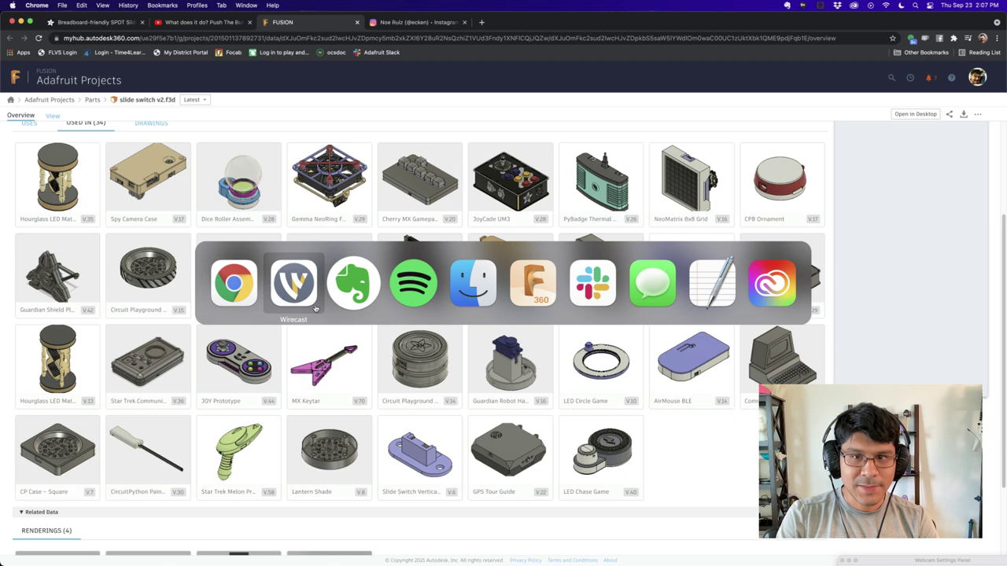
pyautogui.click(537, 294)
pyautogui.scroll(-3, 470, 309)
pyautogui.scroll(3, 495, 277)
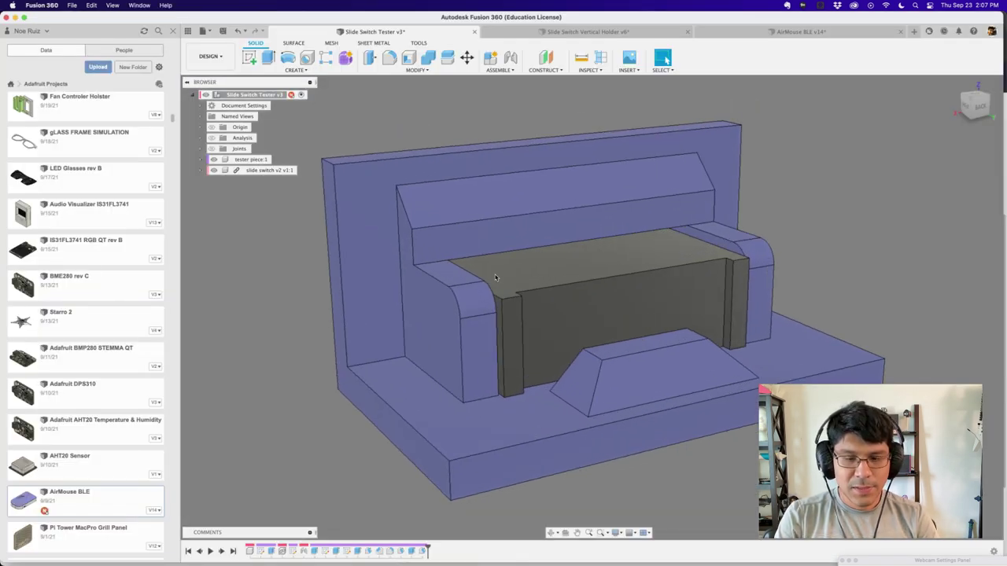
pyautogui.keyDown('shift'); pyautogui.hscroll(-10, 495, 278); pyautogui.keyUp('shift')
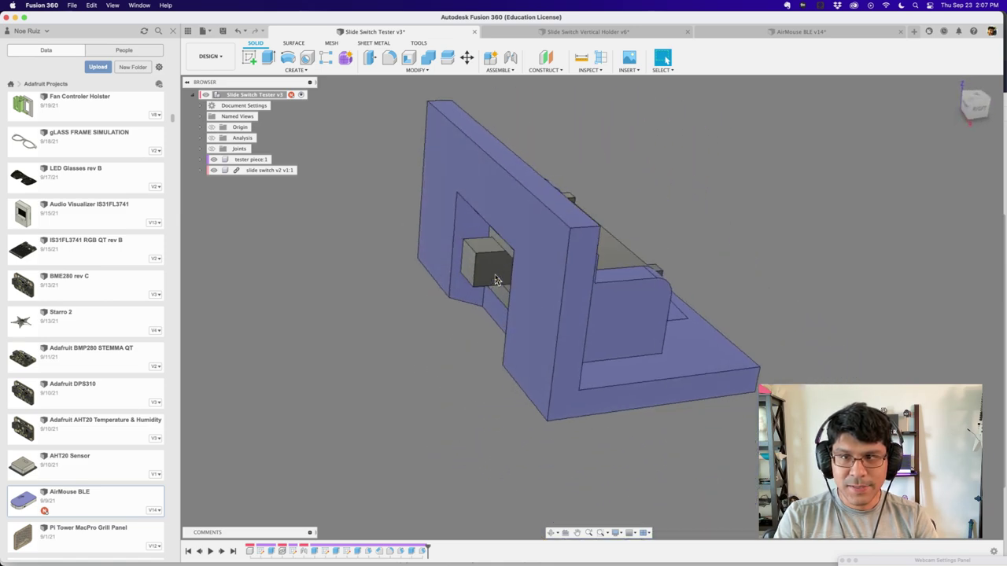
pyautogui.keyDown('shift'); pyautogui.hscroll(-8, 495, 280); pyautogui.keyUp('shift')
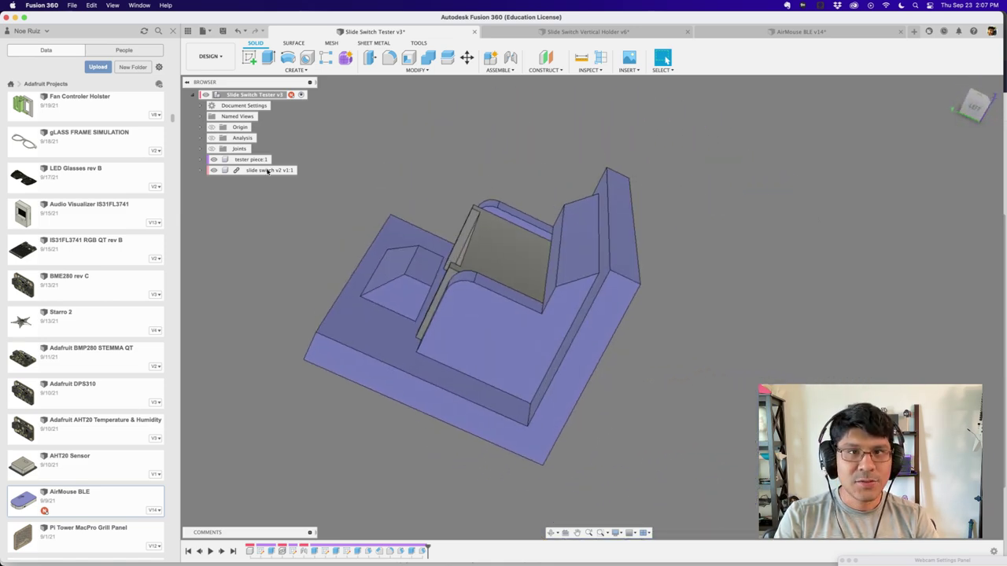
pyautogui.keyDown('shift'); pyautogui.moveTo(494, 114); pyautogui.dragTo(563, 160, button='middle'); pyautogui.keyUp('shift')
pyautogui.keyDown('shift'); pyautogui.hscroll(-8, 564, 160); pyautogui.keyUp('shift')
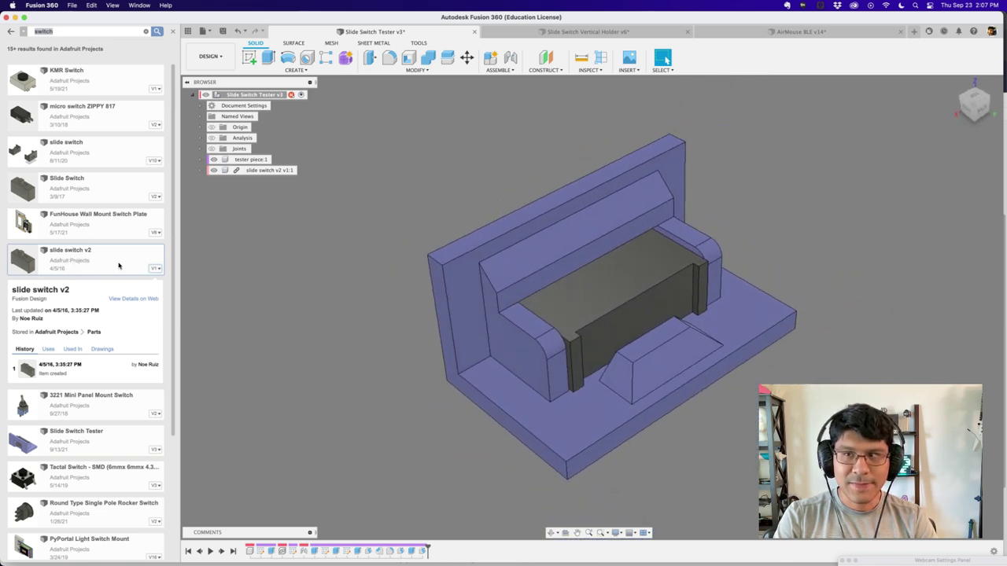
pyautogui.click(607, 33)
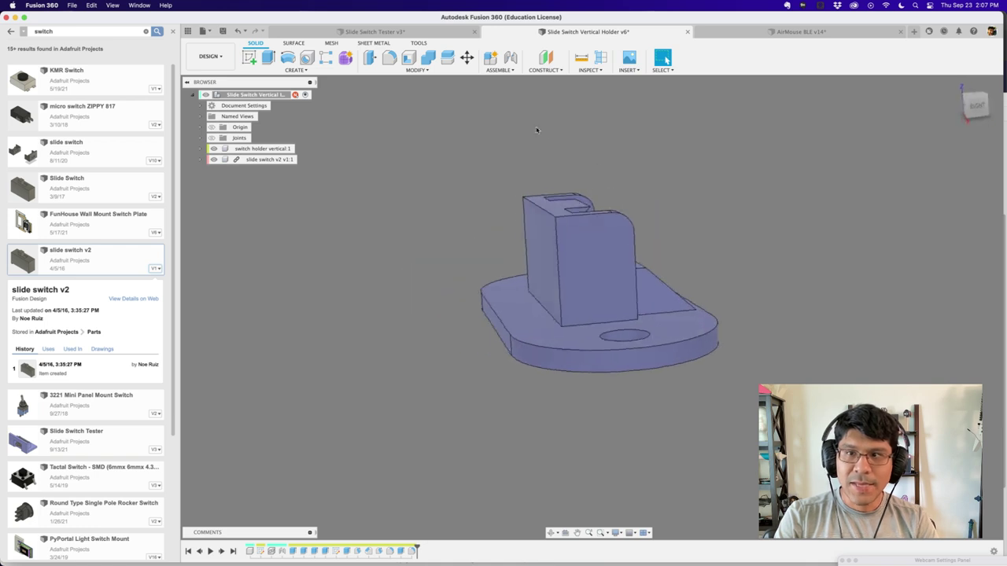
pyautogui.click(425, 31)
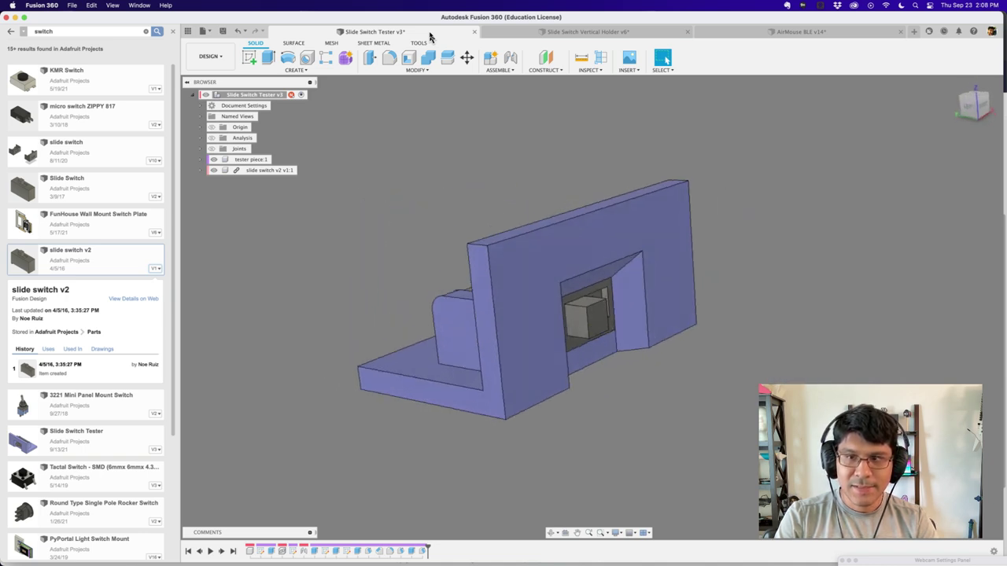
# Step: Examine the slide switch holder and its wall opening in the AirMouse BLE case from inside and outside
pyautogui.click(774, 30)
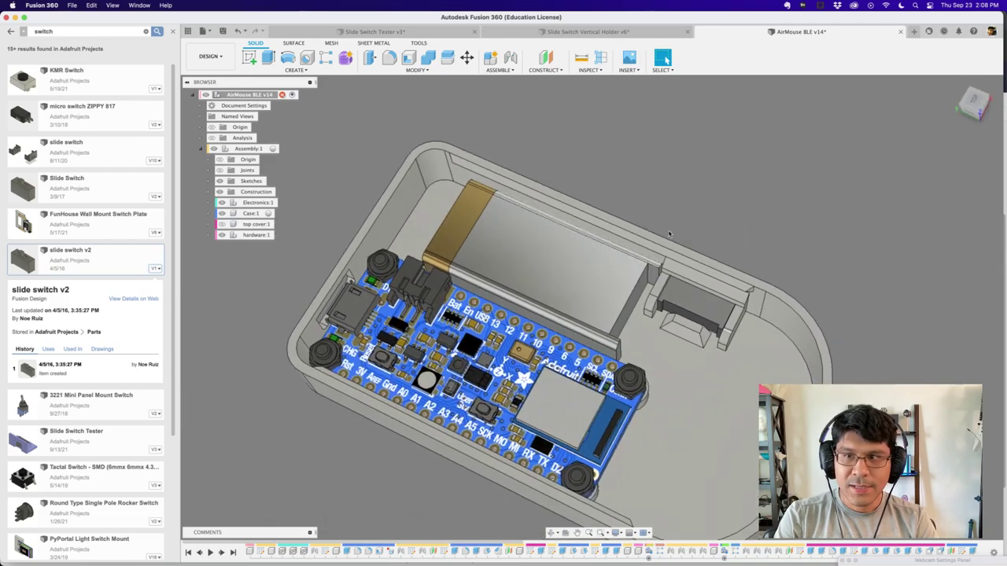
pyautogui.scroll(5, 642, 317)
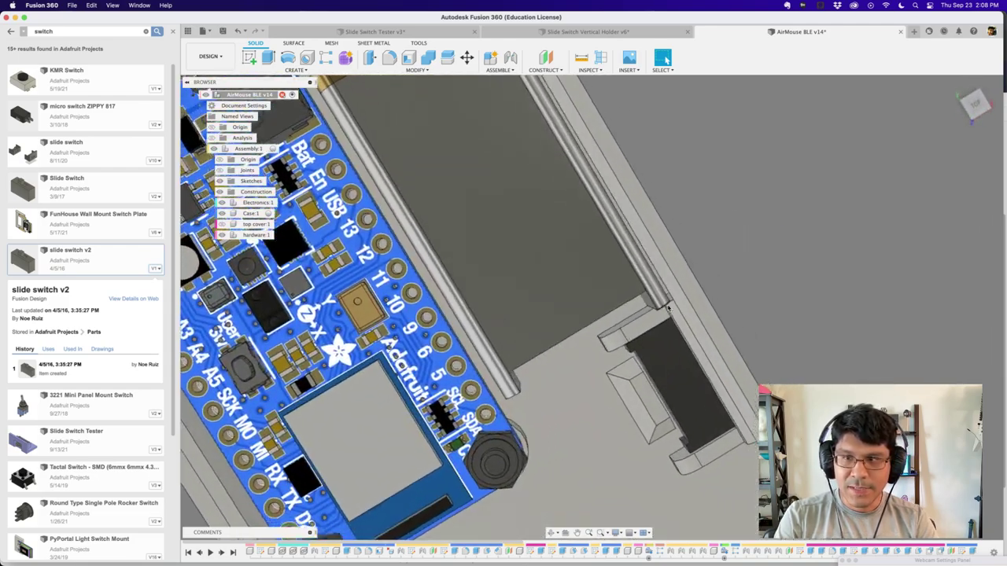
pyautogui.keyDown('shift'); pyautogui.moveTo(634, 307); pyautogui.dragTo(595, 305, button='middle'); pyautogui.keyUp('shift')
pyautogui.scroll(-2, 593, 304)
pyautogui.scroll(8, 596, 305)
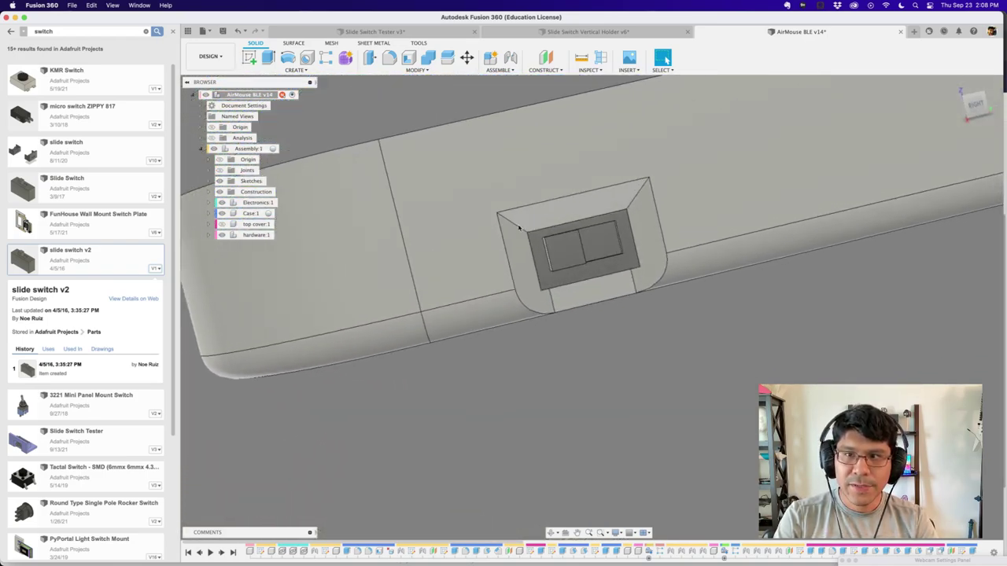
pyautogui.keyDown('shift'); pyautogui.moveTo(557, 254); pyautogui.dragTo(565, 197, button='middle'); pyautogui.keyUp('shift')
pyautogui.click(886, 103)
pyautogui.scroll(-3, 566, 197)
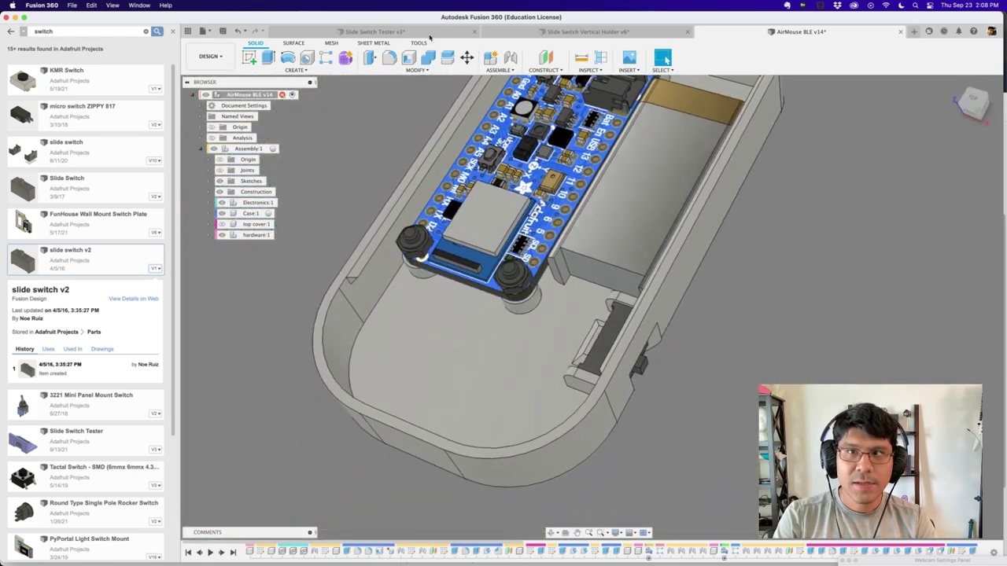
# Step: Compare the Slide Switch Tester's clip geometry with the holder in the AirMouse BLE design
pyautogui.click(425, 34)
pyautogui.keyDown('shift'); pyautogui.moveTo(551, 236); pyautogui.dragTo(504, 236, button='middle'); pyautogui.keyUp('shift')
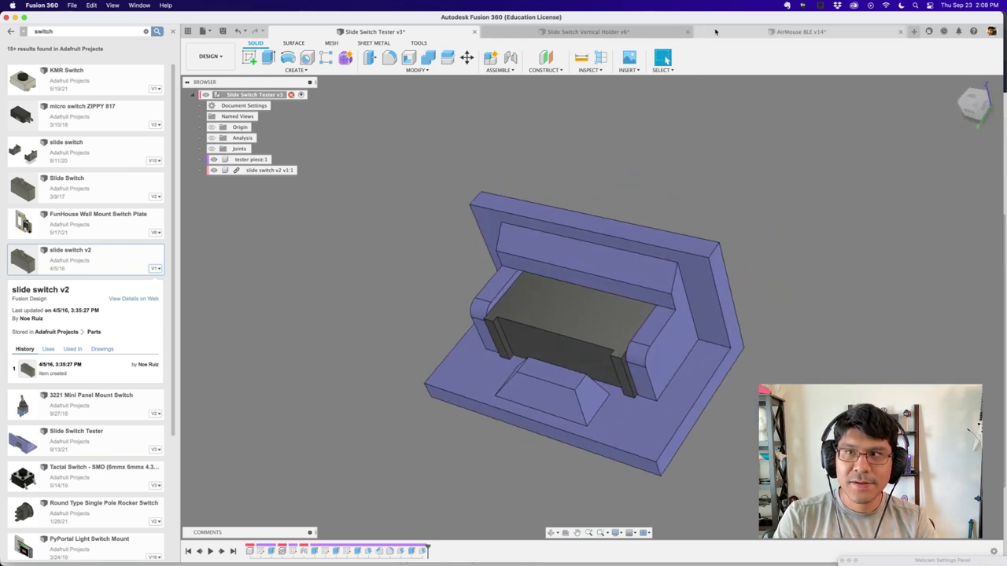
pyautogui.click(757, 33)
pyautogui.click(376, 32)
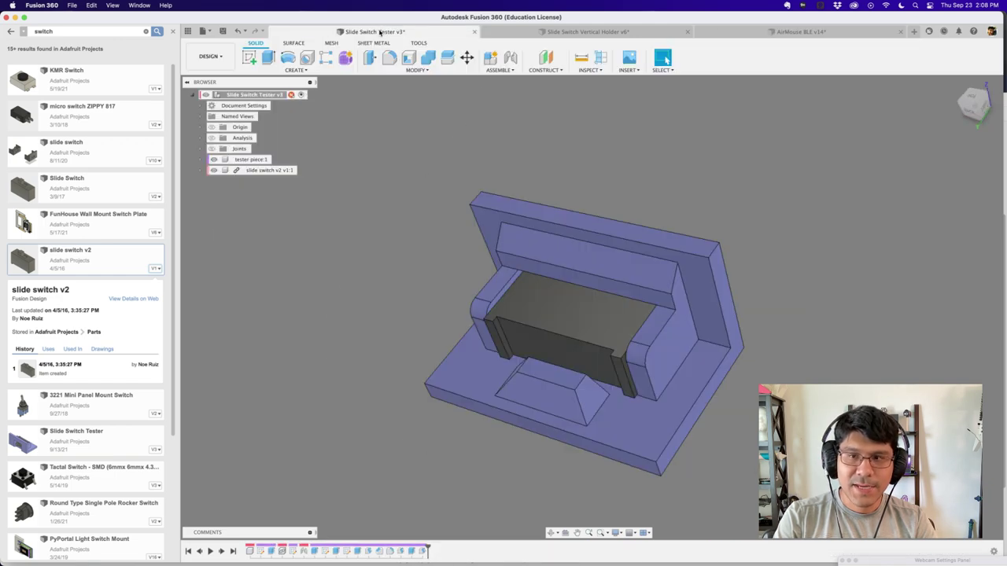
pyautogui.keyDown('shift'); pyautogui.moveTo(542, 286); pyautogui.dragTo(732, 174, button='middle'); pyautogui.keyUp('shift')
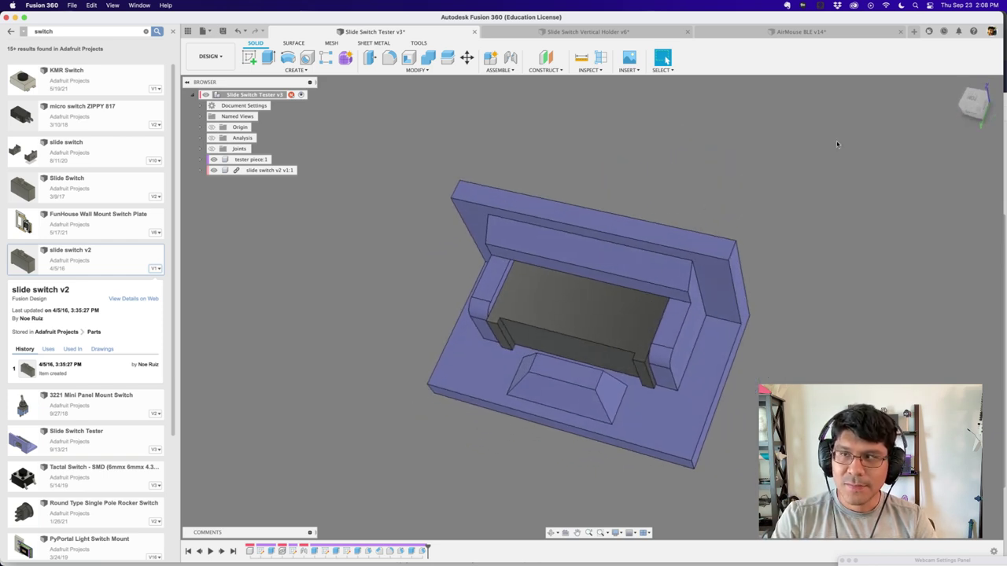
# Step: Create a new design with an active internal standard component named switch holder
pyautogui.click(913, 31)
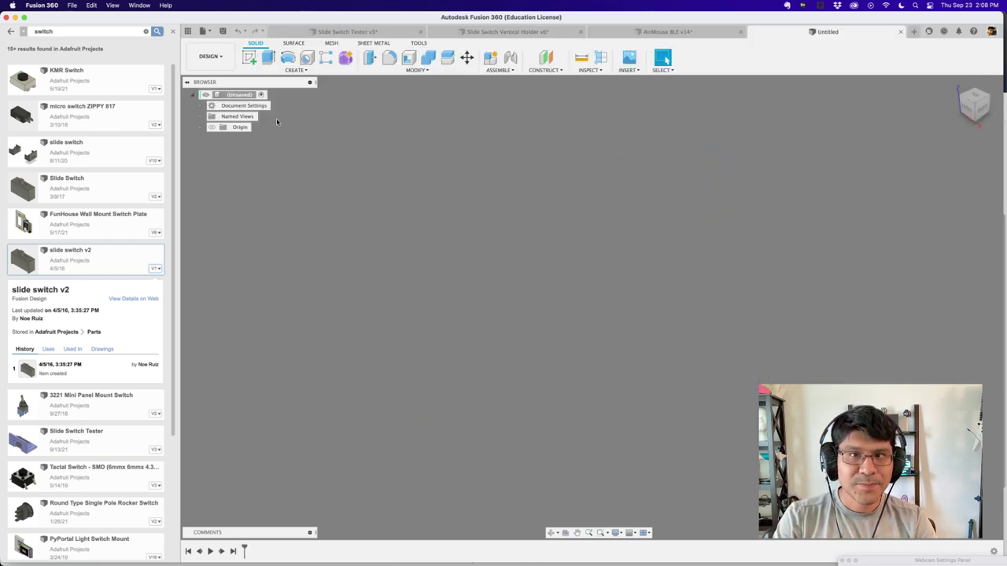
pyautogui.hotkey('shift', 'n')
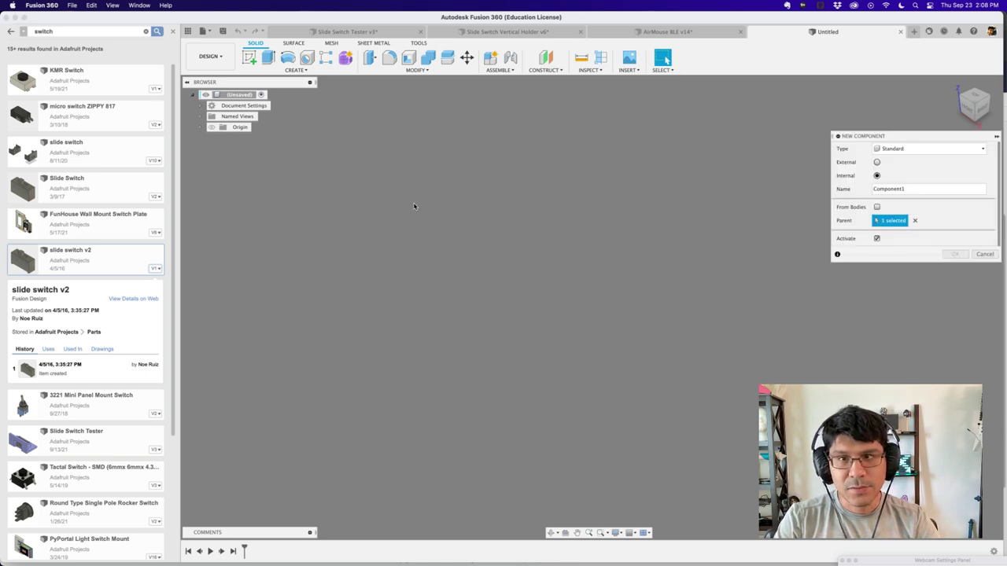
pyautogui.doubleClick(897, 189)
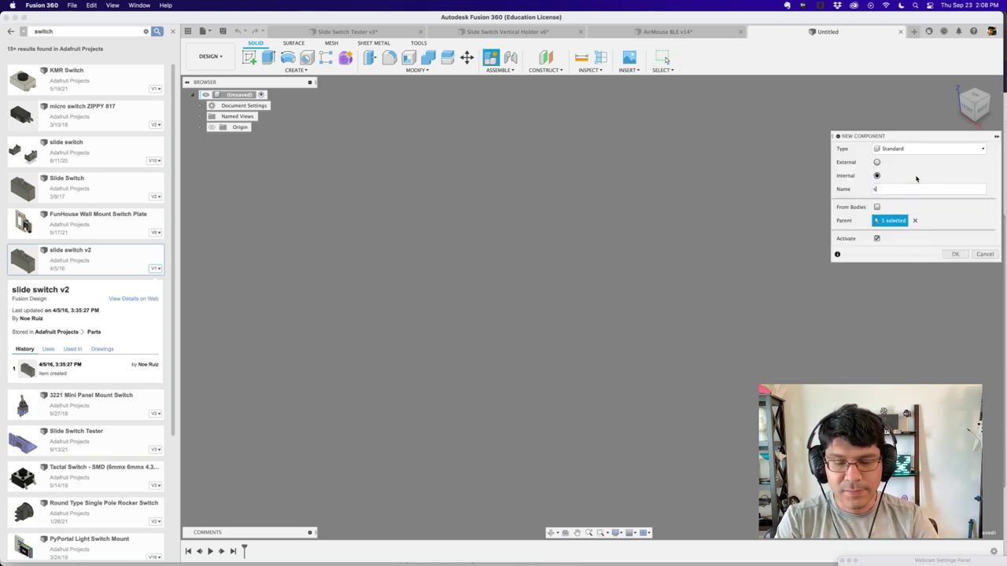
pyautogui.press('Return')
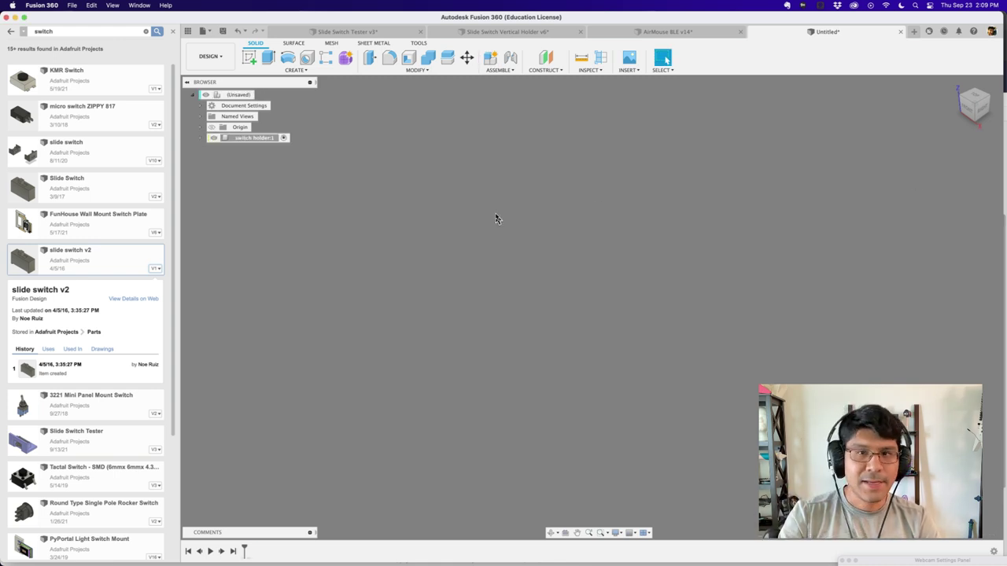
# Step: Save the design as Switch Holder in the LXL Tutorials folder of Adafruit Projects
pyautogui.press('super+s')
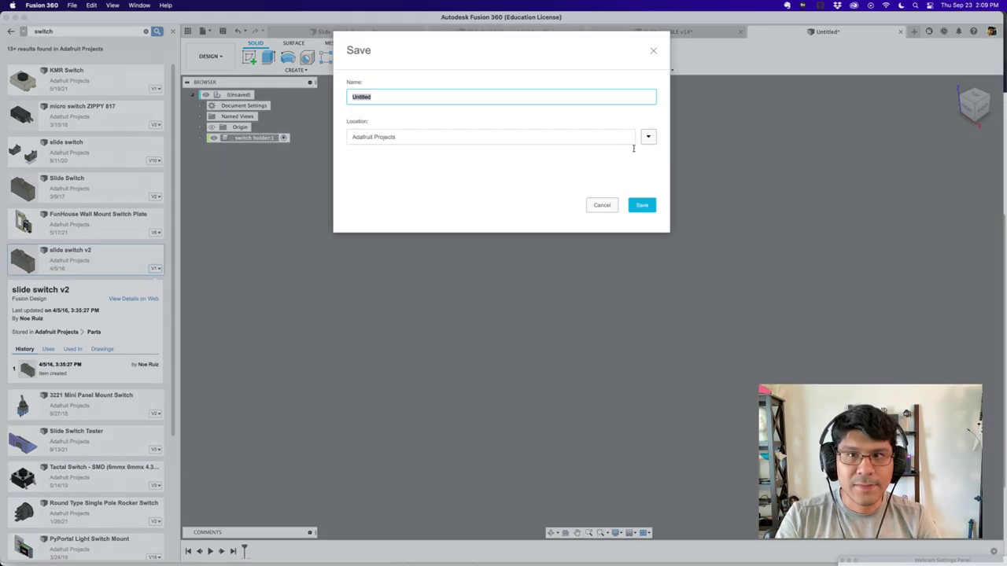
pyautogui.click(648, 138)
pyautogui.scroll(-10, 532, 268)
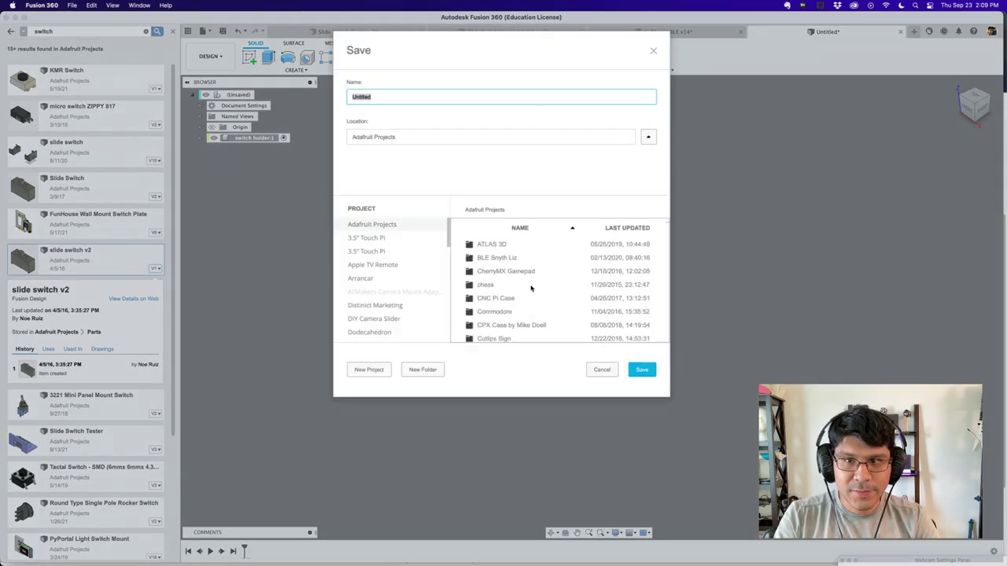
pyautogui.doubleClick(506, 239)
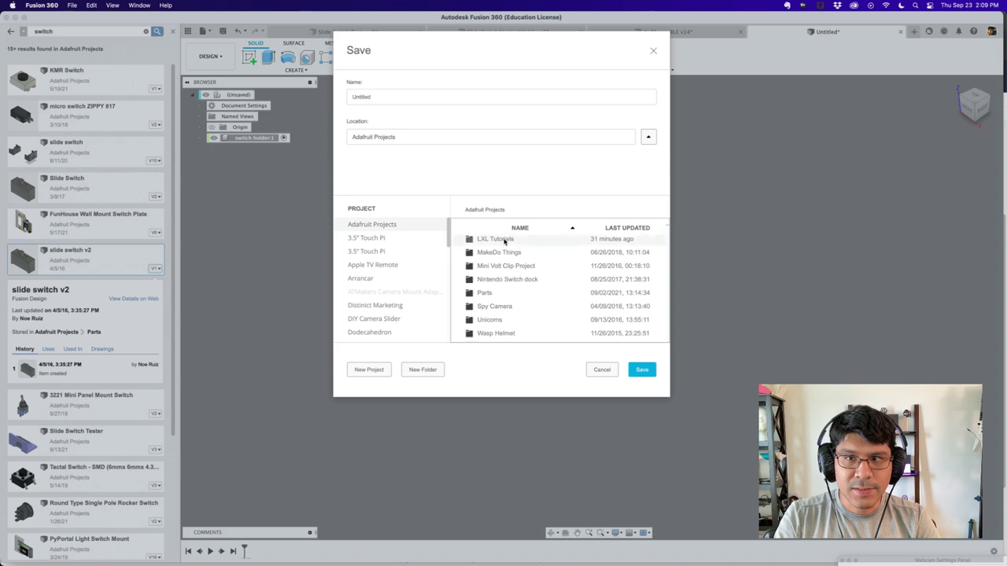
pyautogui.moveTo(399, 100); pyautogui.dragTo(328, 68)
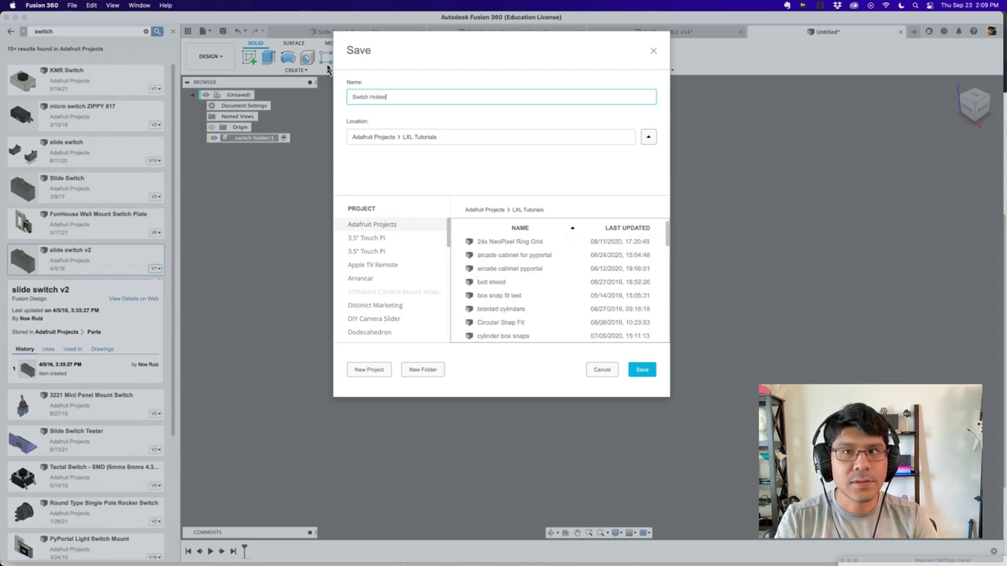
pyautogui.click(637, 370)
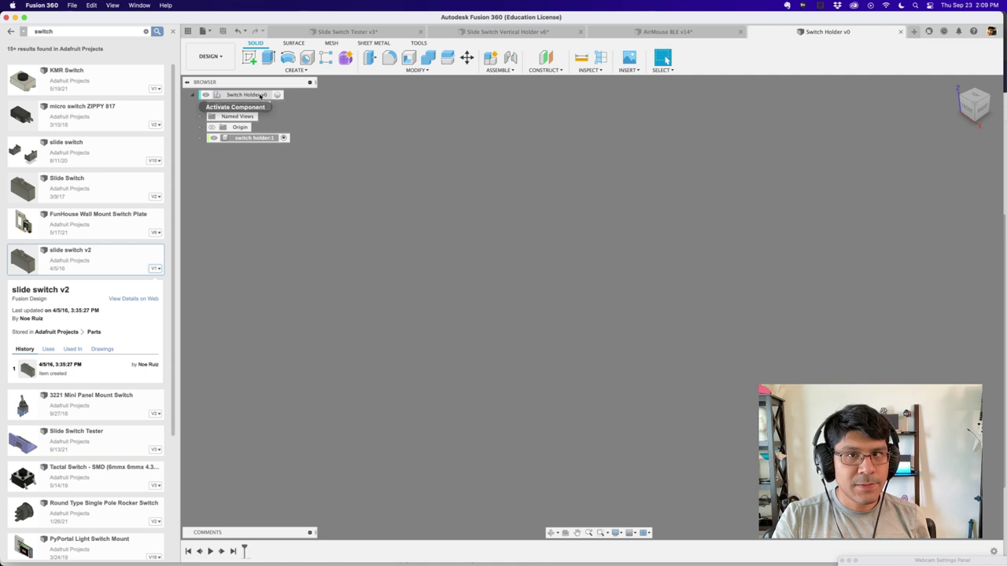
# Step: Activate the top-level Switch Holder component and insert the slide switch v2 part into the current design
pyautogui.rightClick(261, 95)
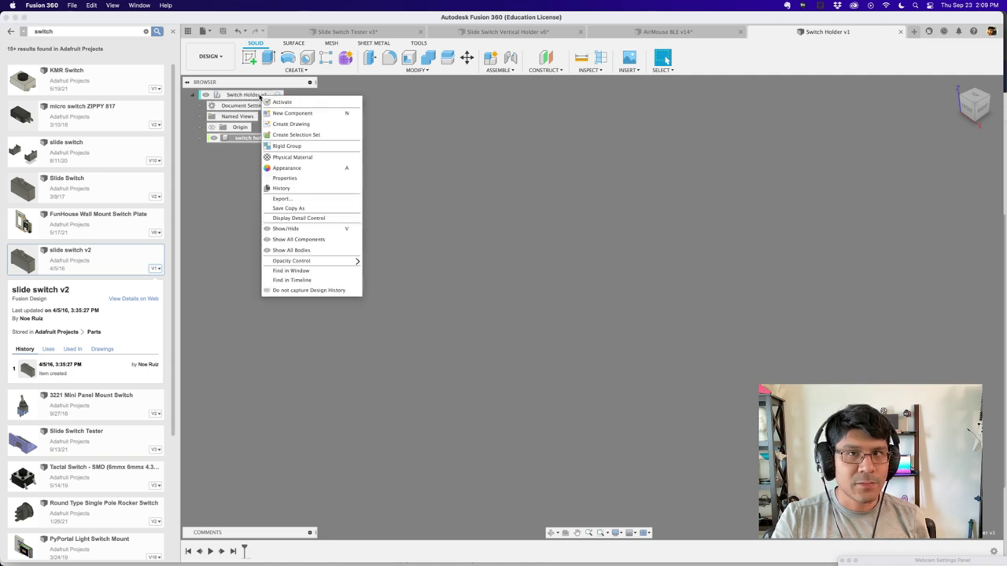
pyautogui.click(294, 102)
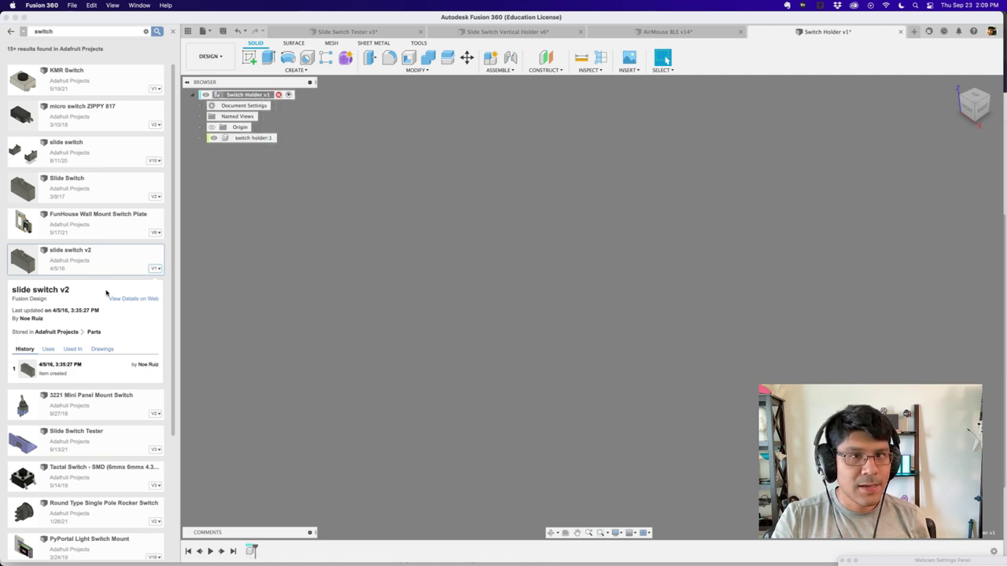
pyautogui.rightClick(122, 265)
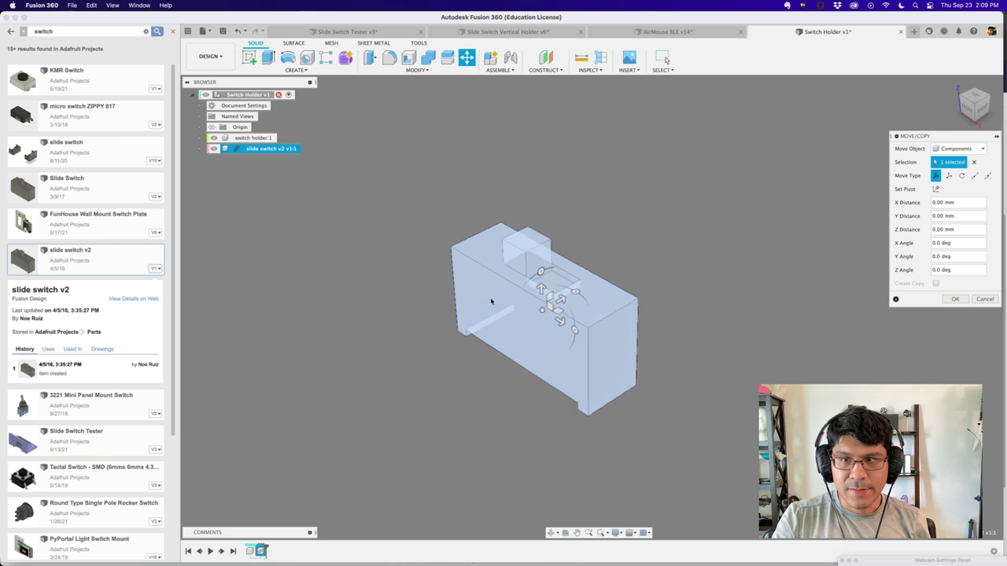
# Step: Raise the inserted slide switch 7 mm along Z and show the origin planes
pyautogui.moveTo(541, 290); pyautogui.dragTo(630, 189)
pyautogui.scroll(-2, 552, 206)
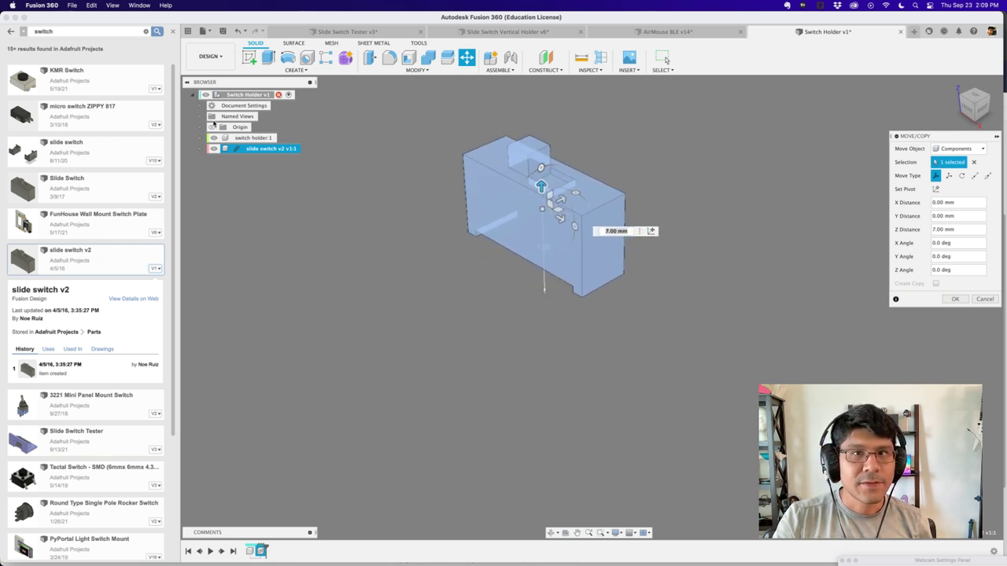
pyautogui.scroll(-3, 522, 248)
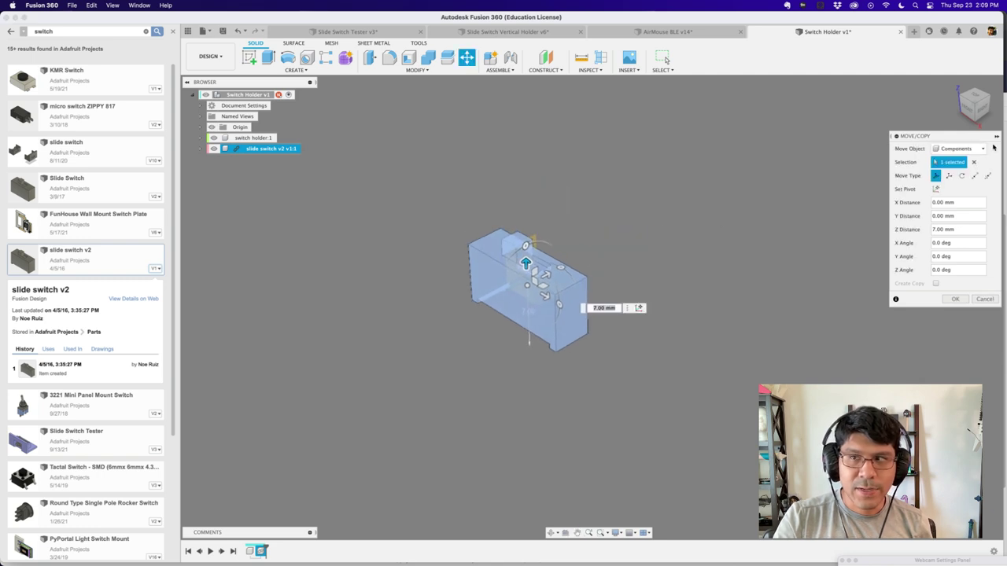
# Step: Lay the switch on its side beside the origin with its slider facing the vertical axis, and move it -5 mm along X
pyautogui.click(981, 109)
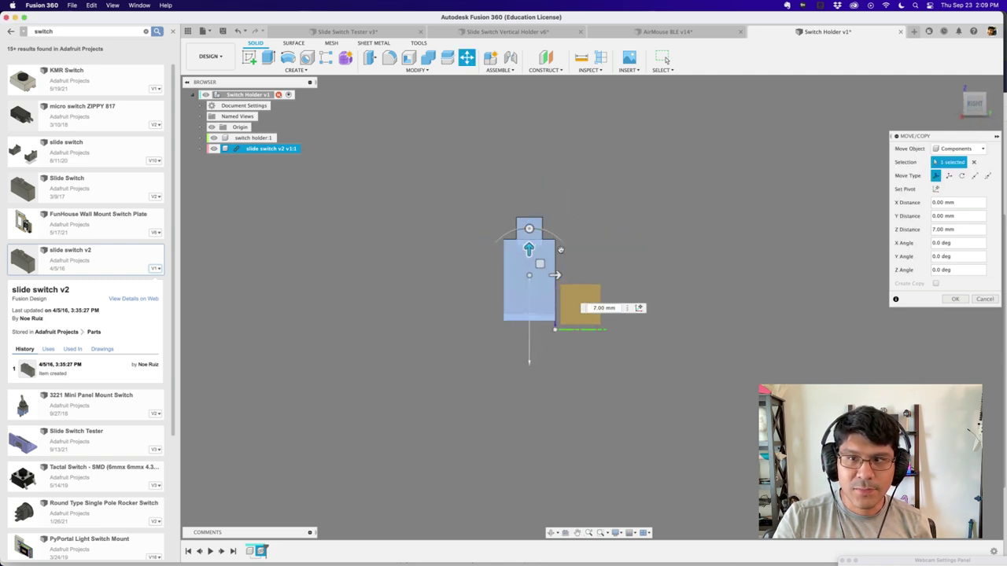
pyautogui.moveTo(554, 281); pyautogui.dragTo(623, 236)
pyautogui.keyDown('shift'); pyautogui.moveTo(499, 240); pyautogui.dragTo(583, 208, button='middle'); pyautogui.keyUp('shift')
pyautogui.moveTo(583, 209); pyautogui.dragTo(530, 211)
pyautogui.keyDown('shift'); pyautogui.moveTo(641, 291); pyautogui.dragTo(593, 337, button='middle'); pyautogui.keyUp('shift')
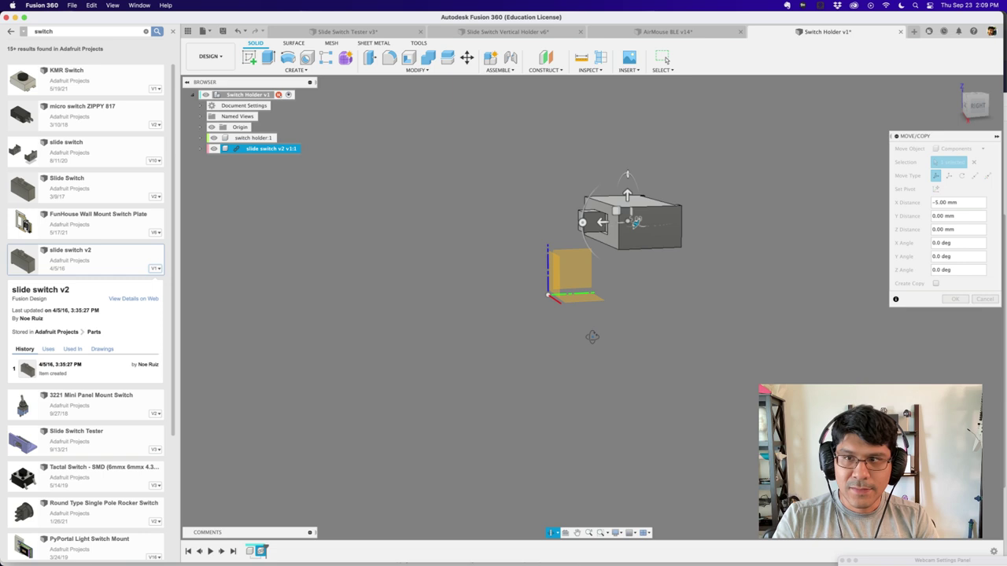
pyautogui.scroll(4, 612, 241)
pyautogui.scroll(-3, 612, 240)
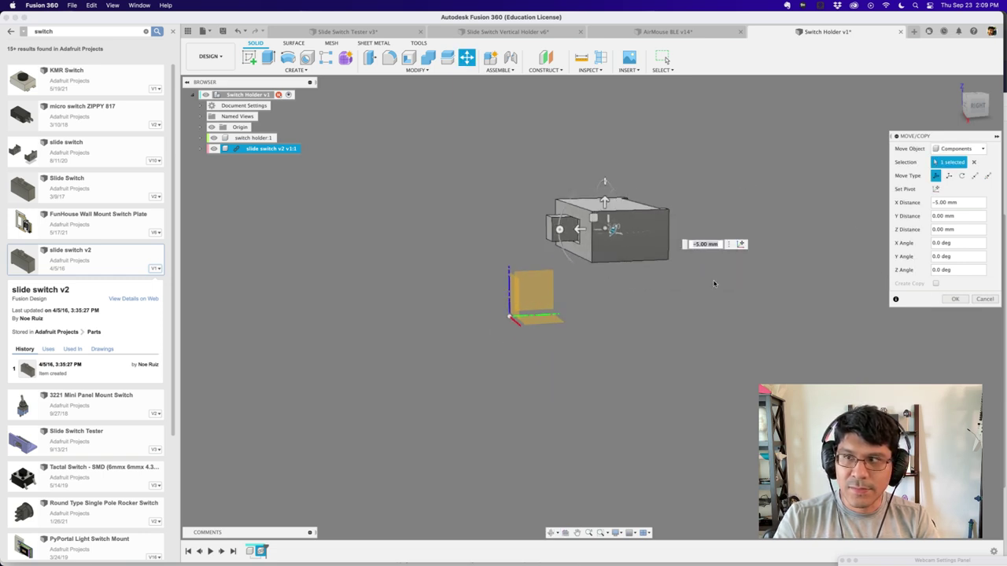
pyautogui.moveTo(934, 137); pyautogui.dragTo(360, 166)
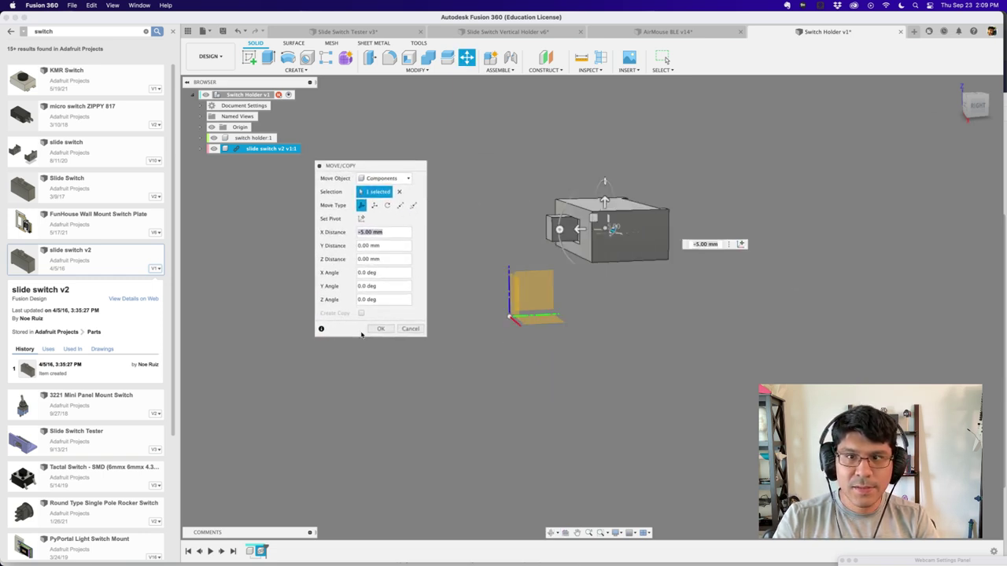
pyautogui.click(381, 329)
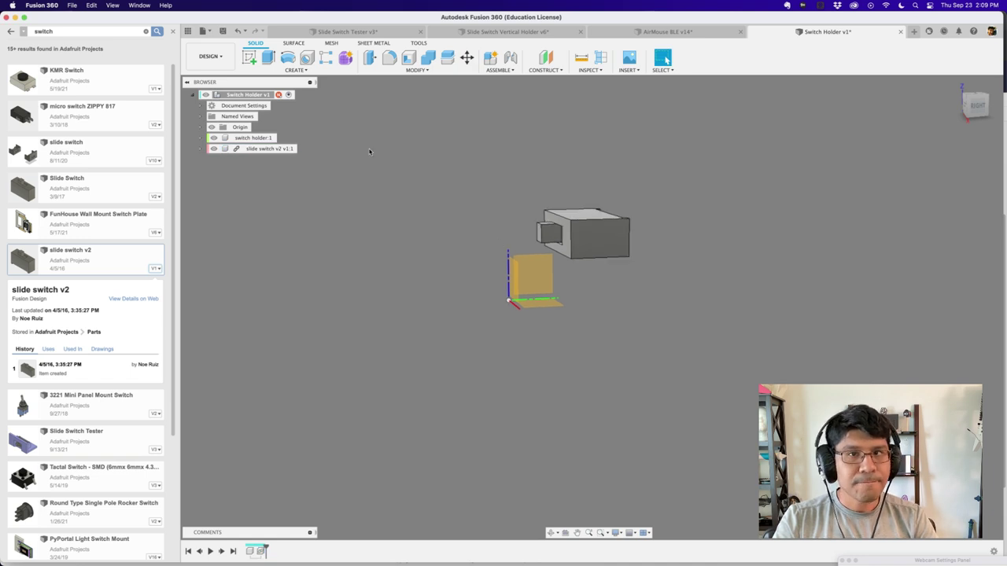
# Step: Activate the switch holder component and start a sketch on the vertical YZ origin plane
pyautogui.rightClick(267, 138)
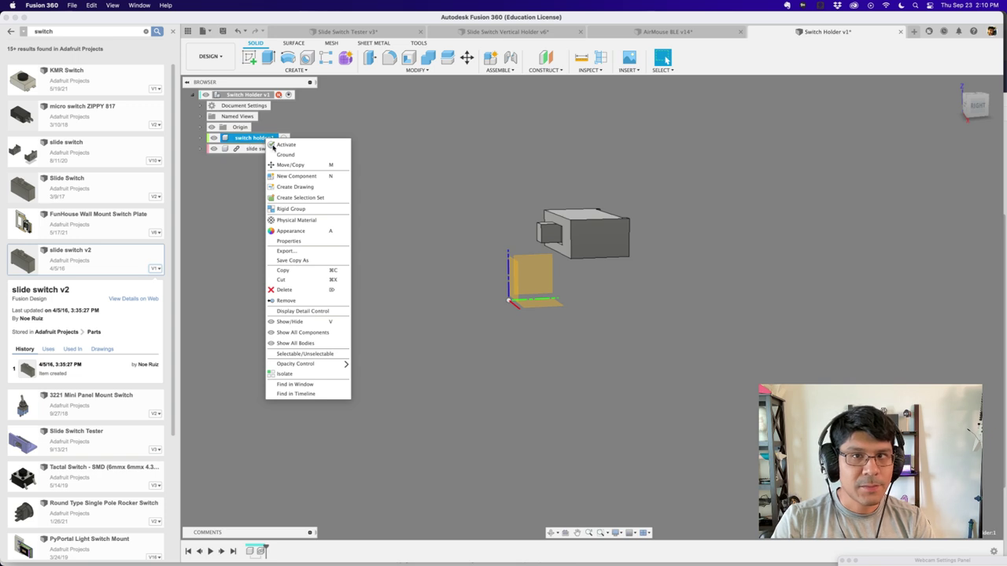
pyautogui.click(286, 145)
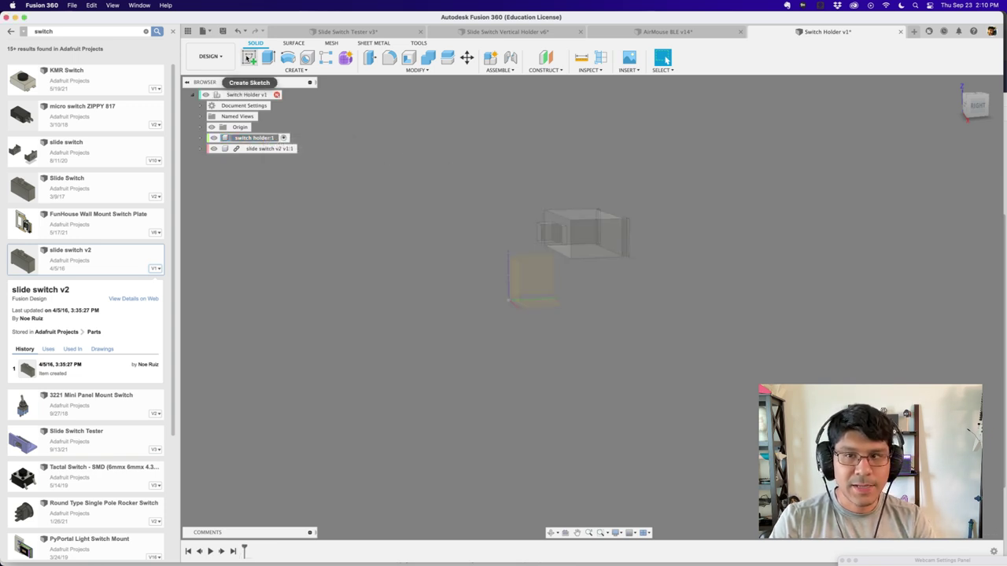
pyautogui.click(249, 60)
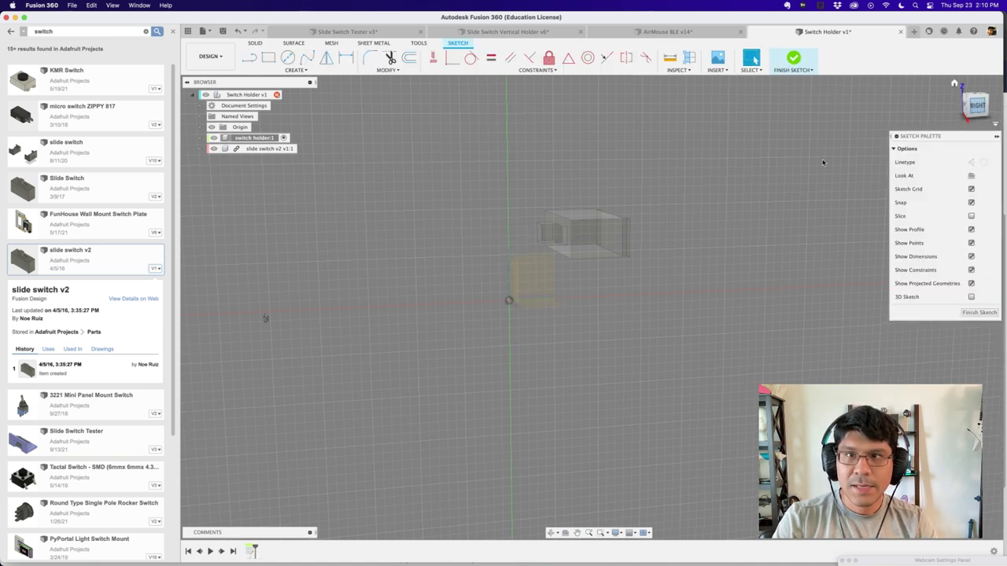
# Step: Sketch a closed L-shaped profile under and in front of the switch, with the upright's inner edge about 8.1 mm tall
pyautogui.click(250, 58)
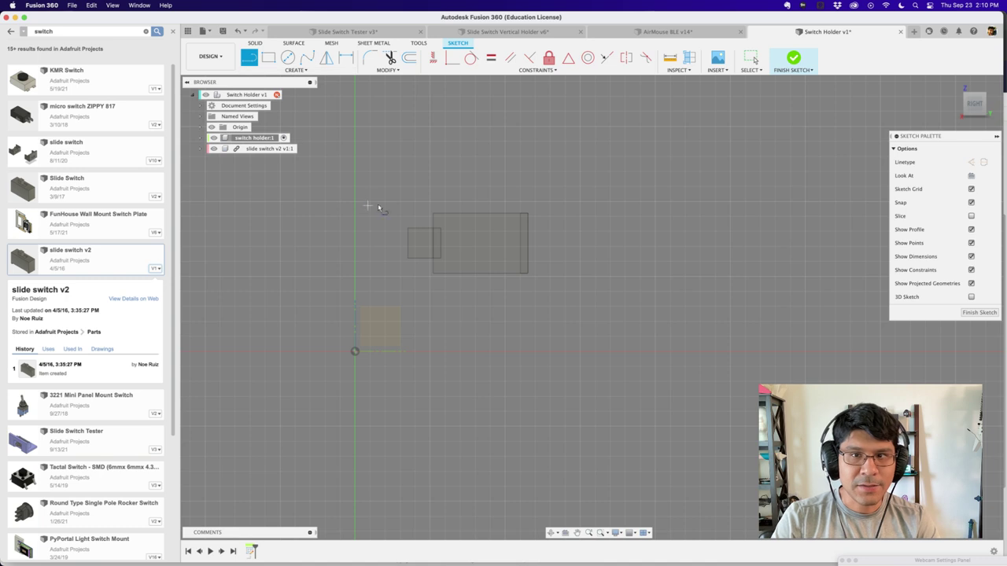
pyautogui.click(353, 149)
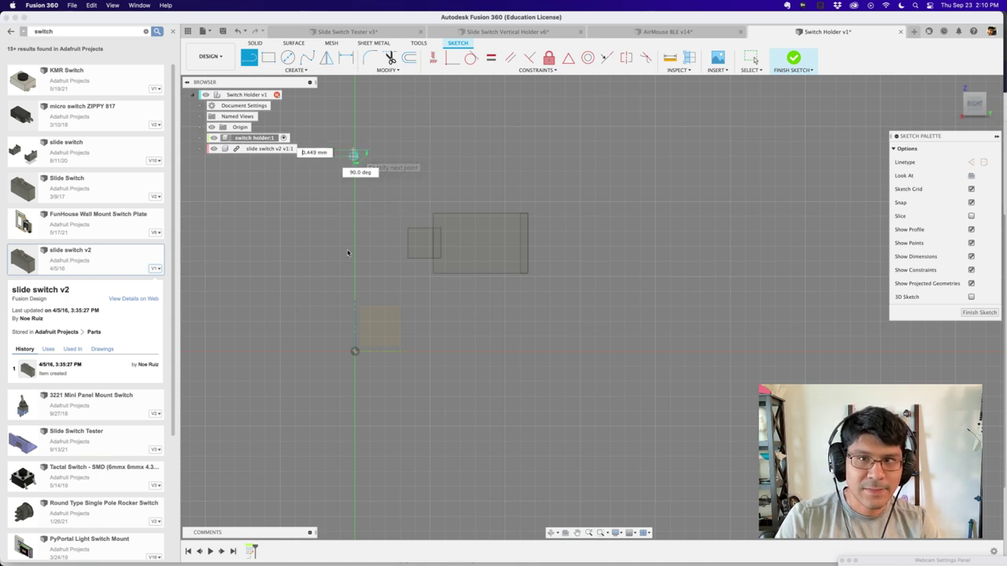
pyautogui.click(354, 321)
pyautogui.click(580, 321)
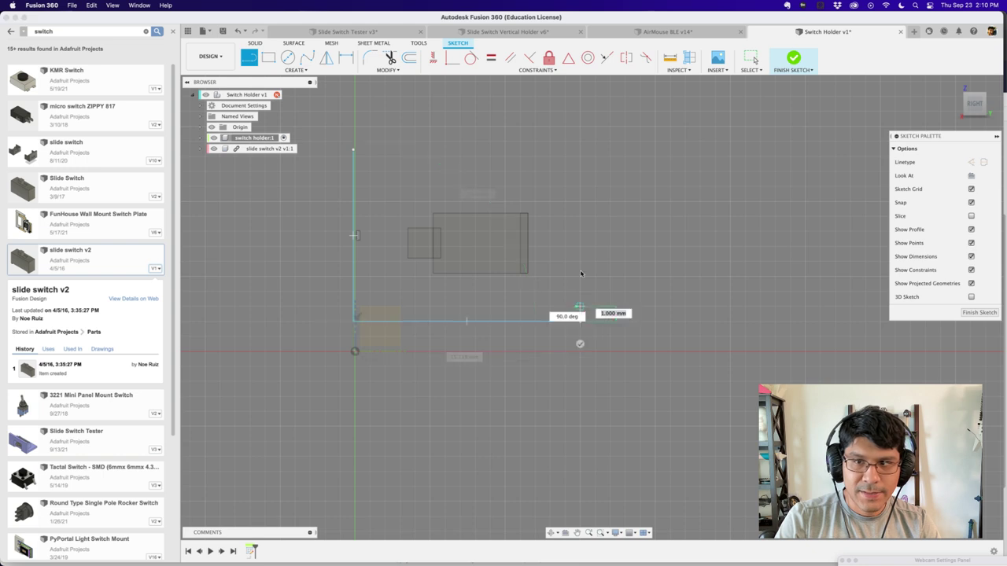
pyautogui.click(580, 273)
pyautogui.click(399, 273)
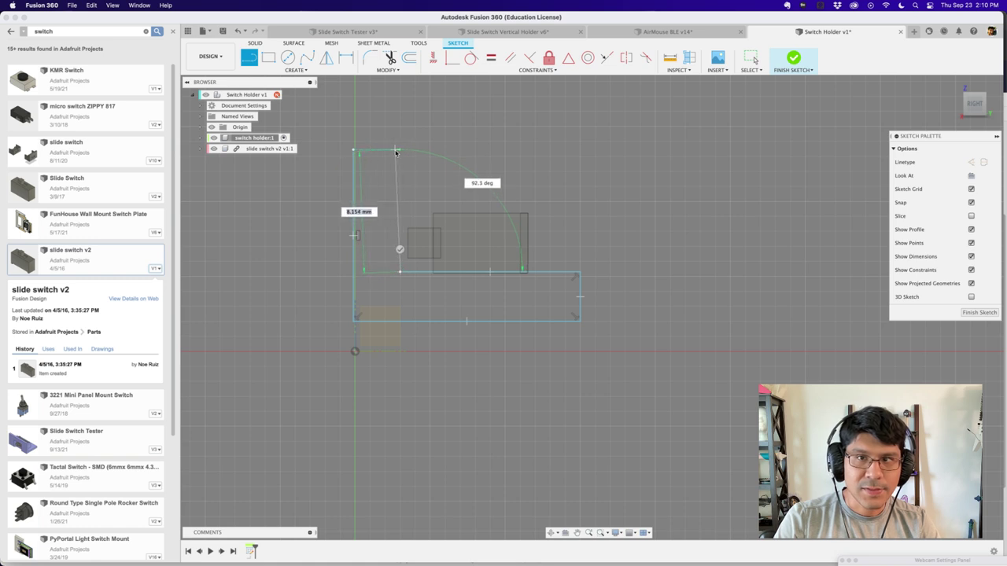
pyautogui.scroll(2, 399, 155)
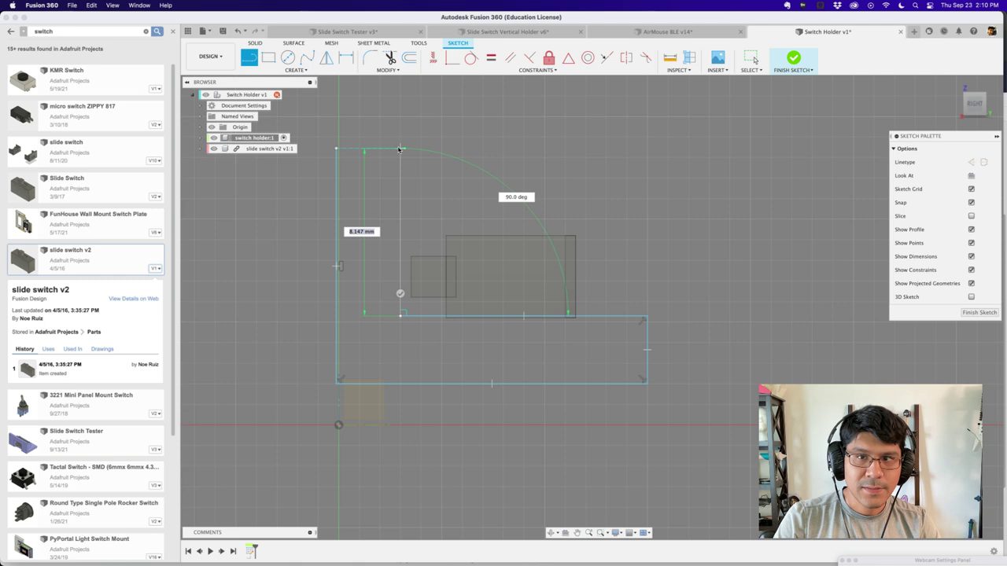
pyautogui.click(399, 148)
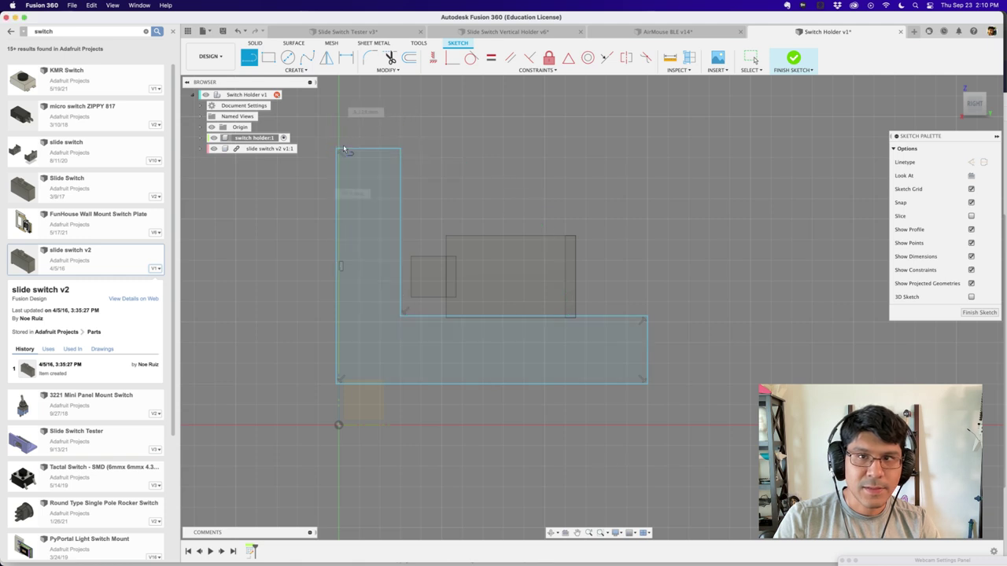
pyautogui.scroll(-2, 410, 162)
pyautogui.scroll(2, 410, 160)
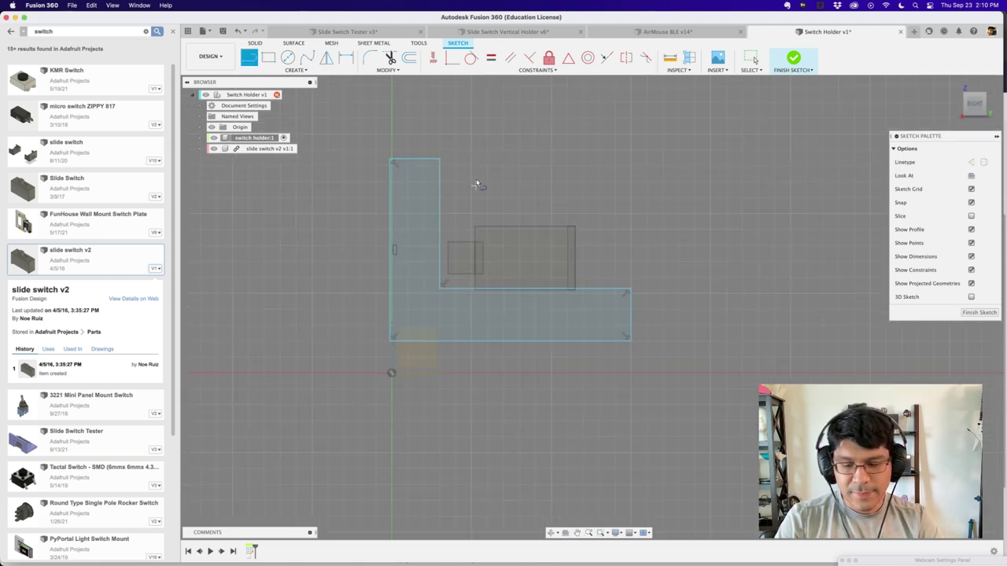
# Step: Add a user parameter named shell with the value 1.5 mm and narrow the parameters window
pyautogui.click(380, 70)
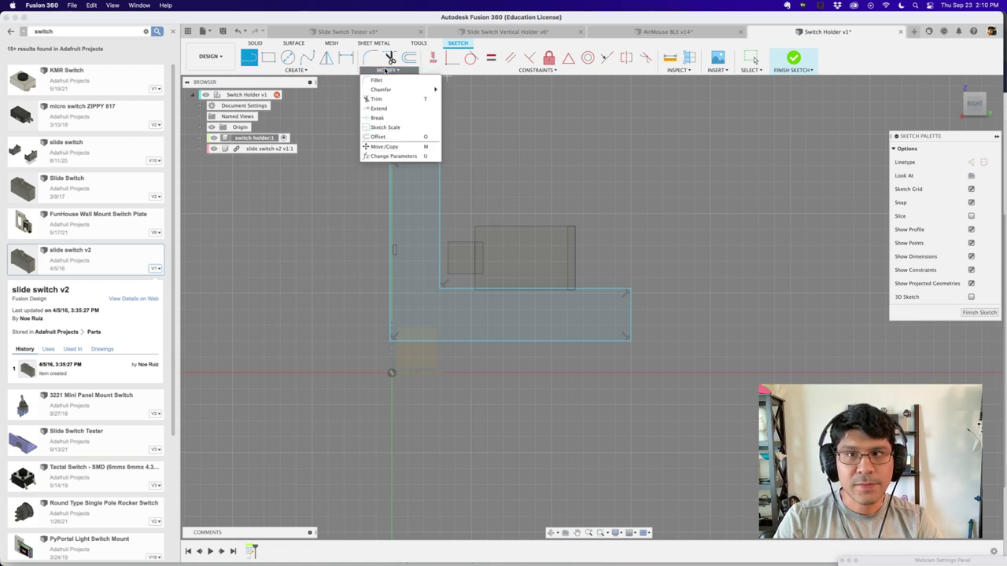
pyautogui.click(394, 156)
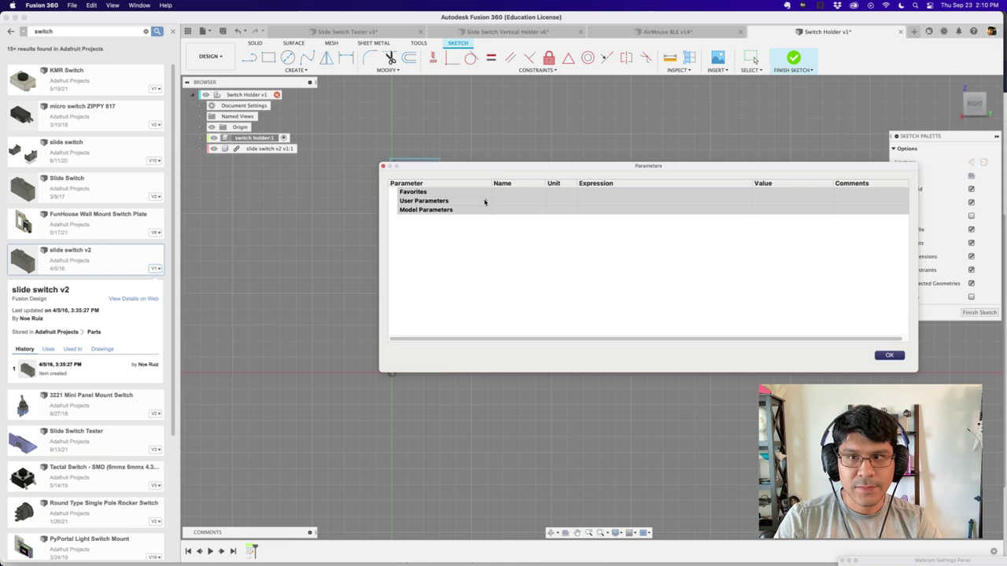
pyautogui.click(485, 200)
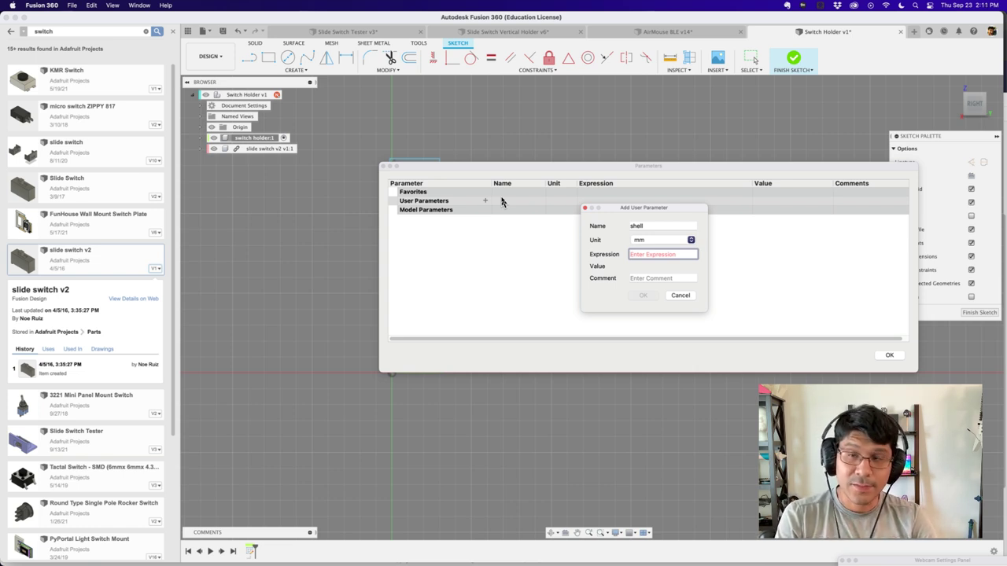
pyautogui.write('1.5')
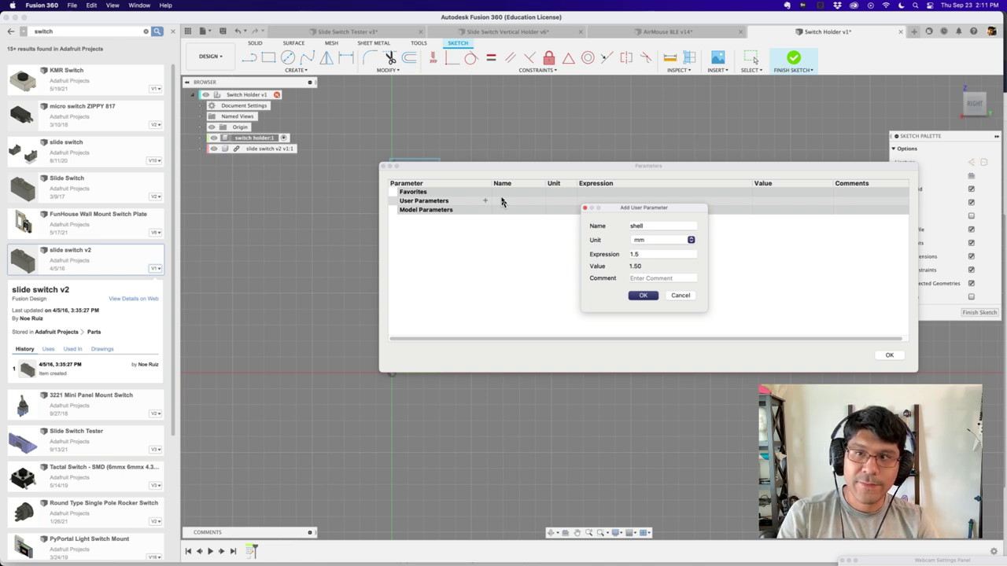
pyautogui.click(644, 297)
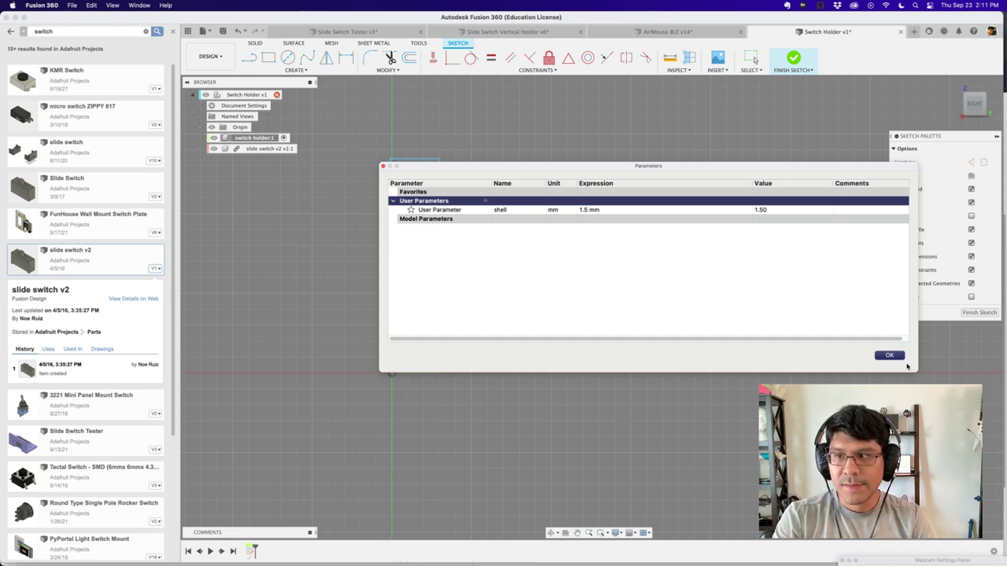
pyautogui.moveTo(915, 372); pyautogui.dragTo(713, 370)
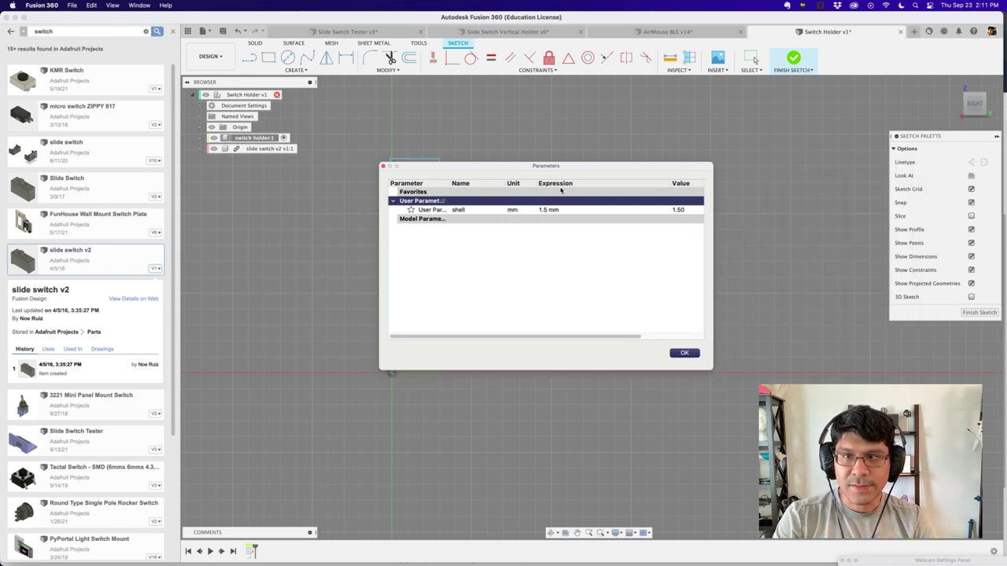
# Step: Close the parameters window and dimension the thickness of the L-profile's upright with the shell parameter
pyautogui.click(691, 354)
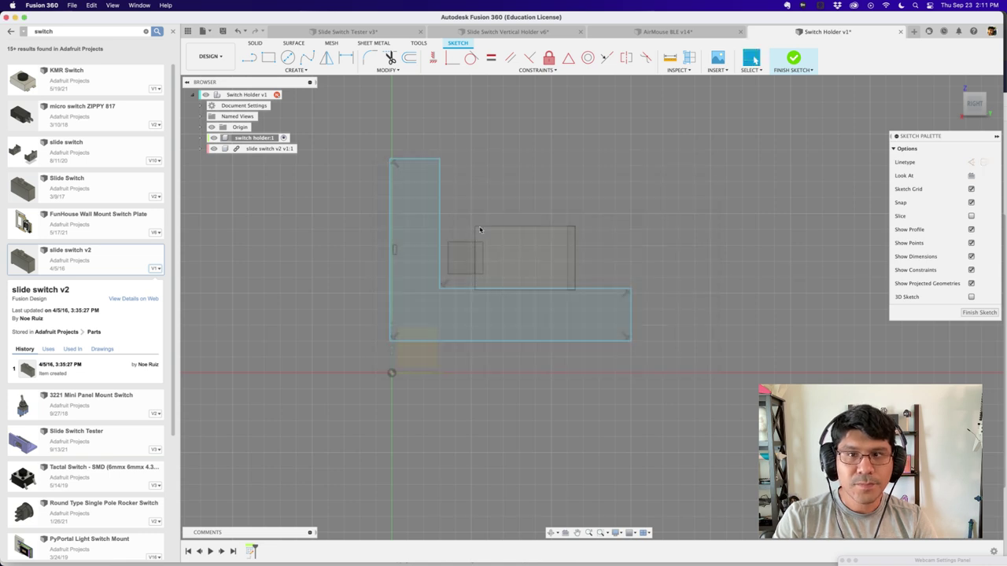
pyautogui.press('d')
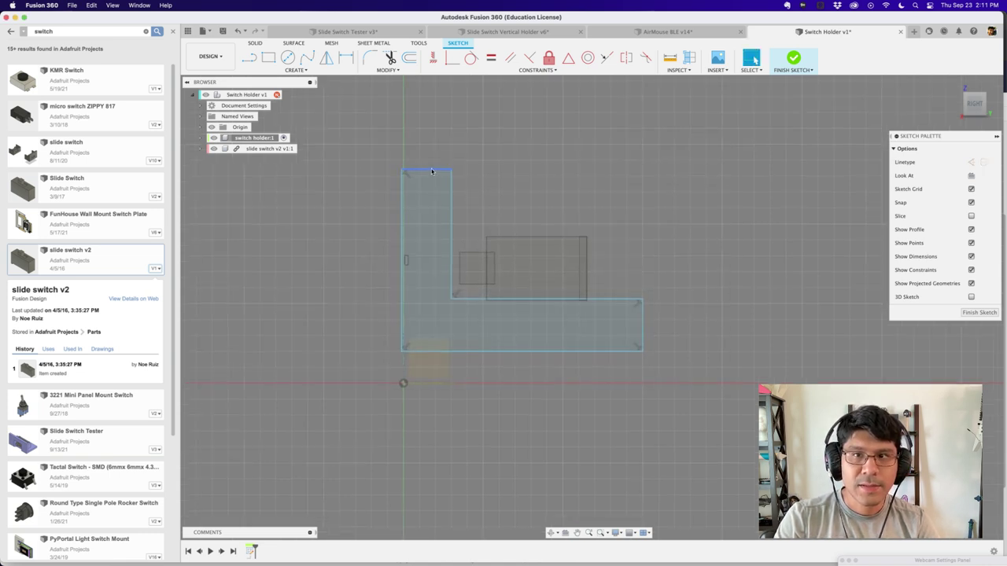
pyautogui.click(432, 169)
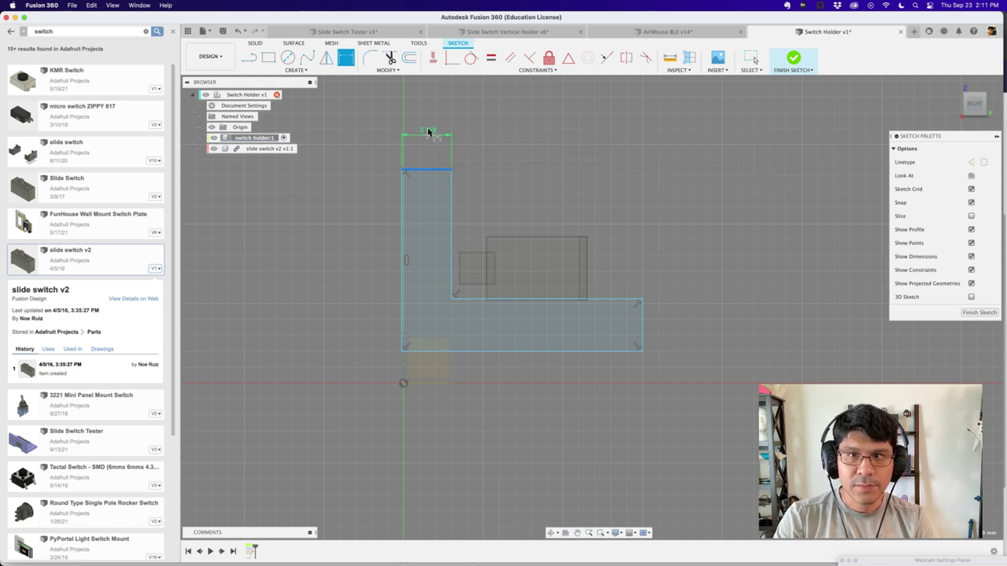
pyautogui.click(429, 134)
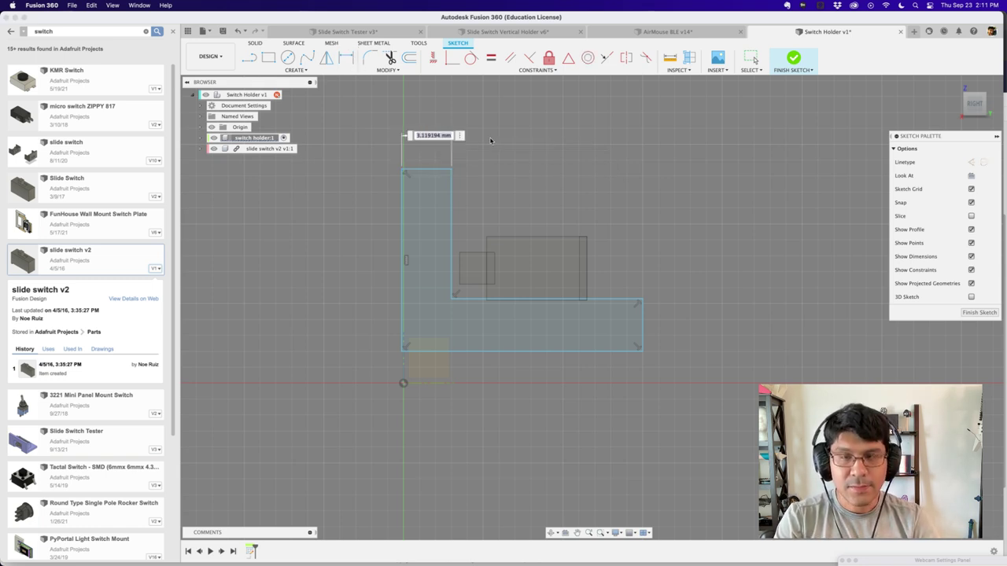
pyautogui.write('1.5')
pyautogui.press('Return')
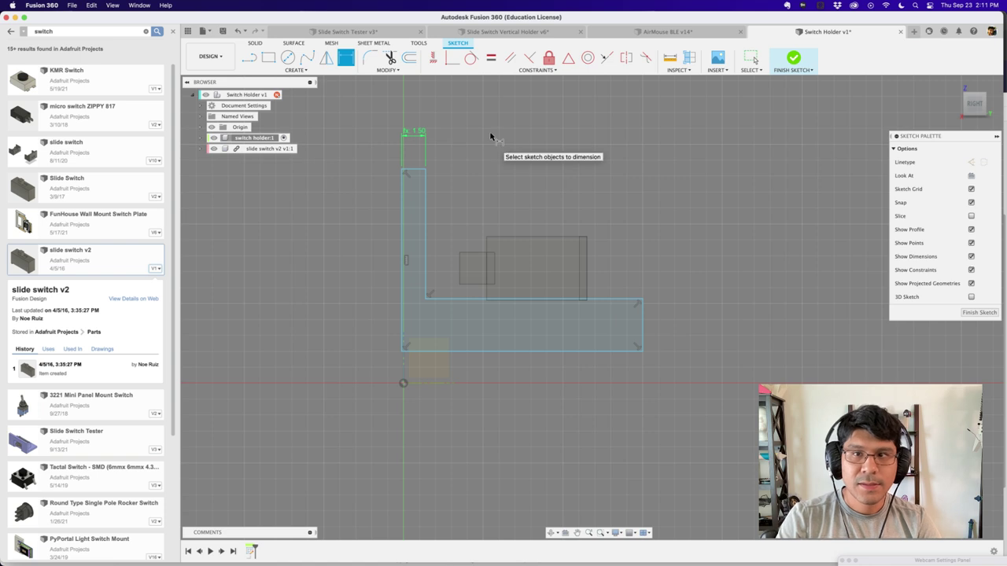
# Step: Dimension the thickness of the L-profile's base leg with the shell parameter
pyautogui.click(645, 318)
pyautogui.click(699, 330)
pyautogui.write('sh')
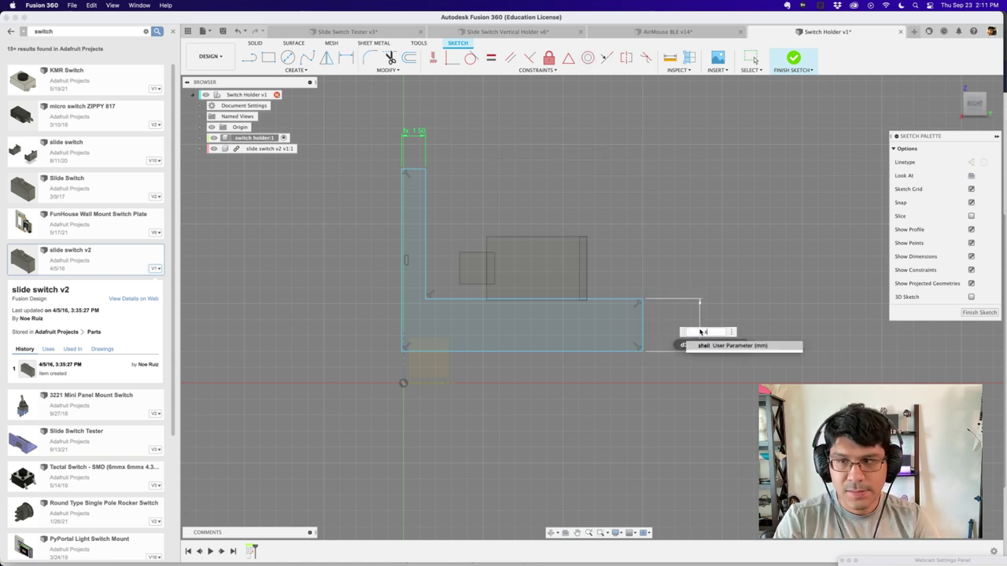
pyautogui.write('ell')
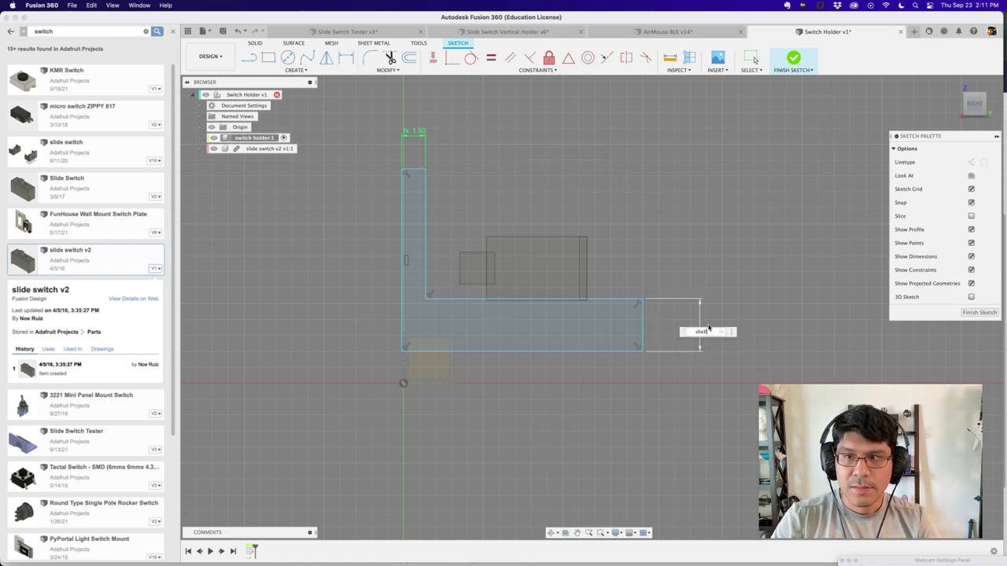
pyautogui.press('Return')
pyautogui.press('Escape')
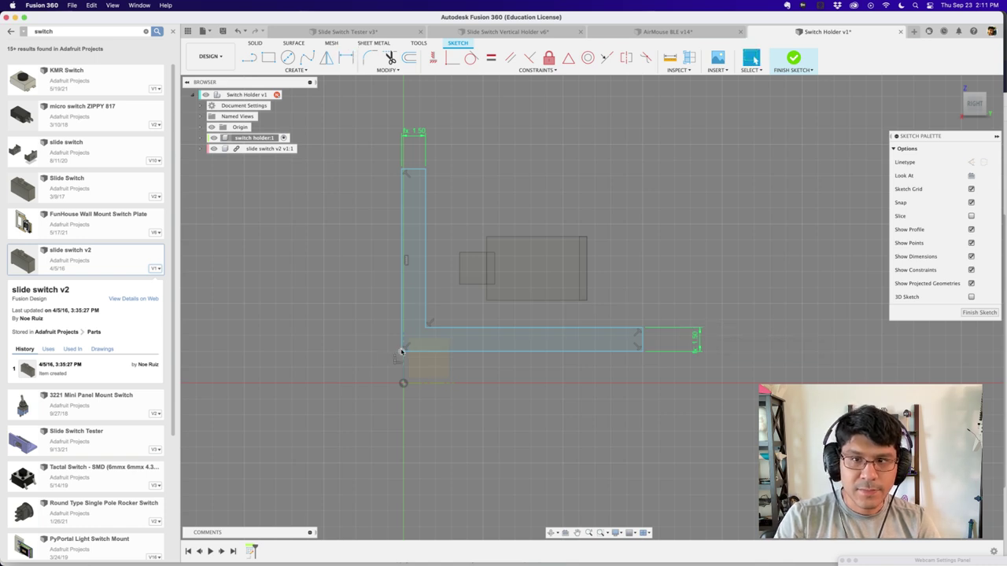
# Step: Free the L-profile's outer corner from the vertical axis and snap it onto the sketch origin
pyautogui.moveTo(402, 352); pyautogui.dragTo(445, 352)
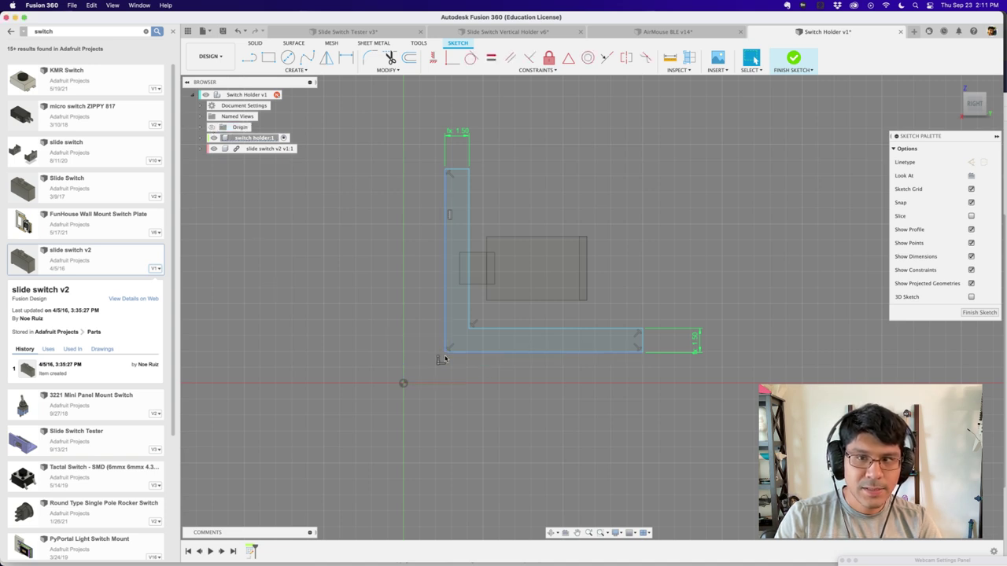
pyautogui.moveTo(444, 354); pyautogui.dragTo(404, 384)
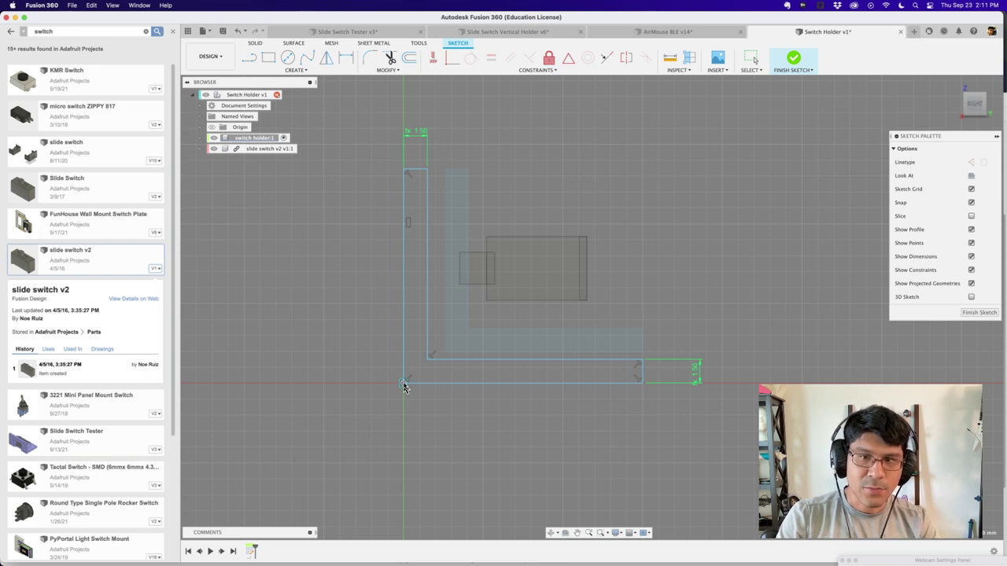
pyautogui.click(403, 242)
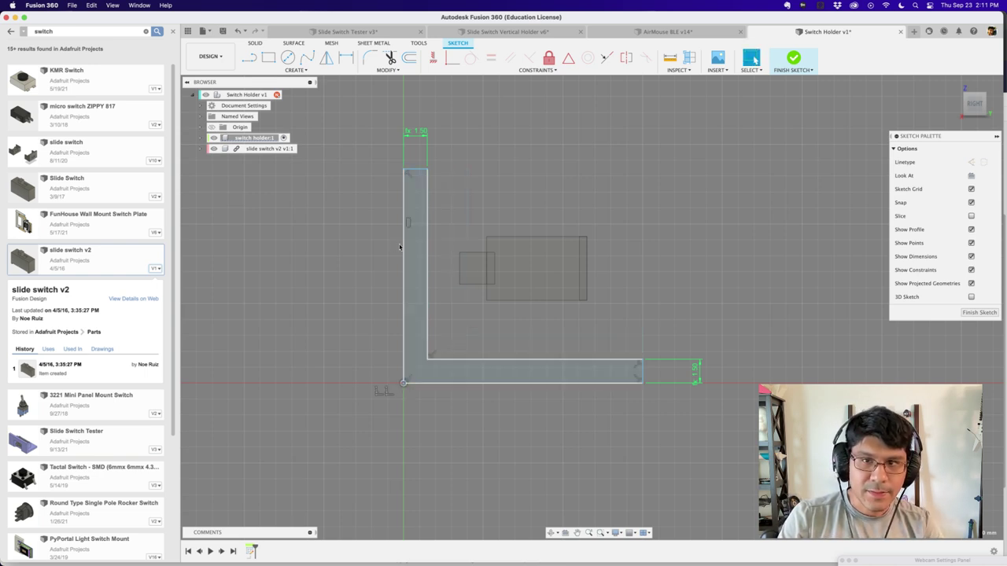
pyautogui.click(499, 383)
# Step: Dimension the L-profile's outer upright edge to 10 mm and its bottom edge to 12 mm
pyautogui.click(403, 264)
pyautogui.press('d')
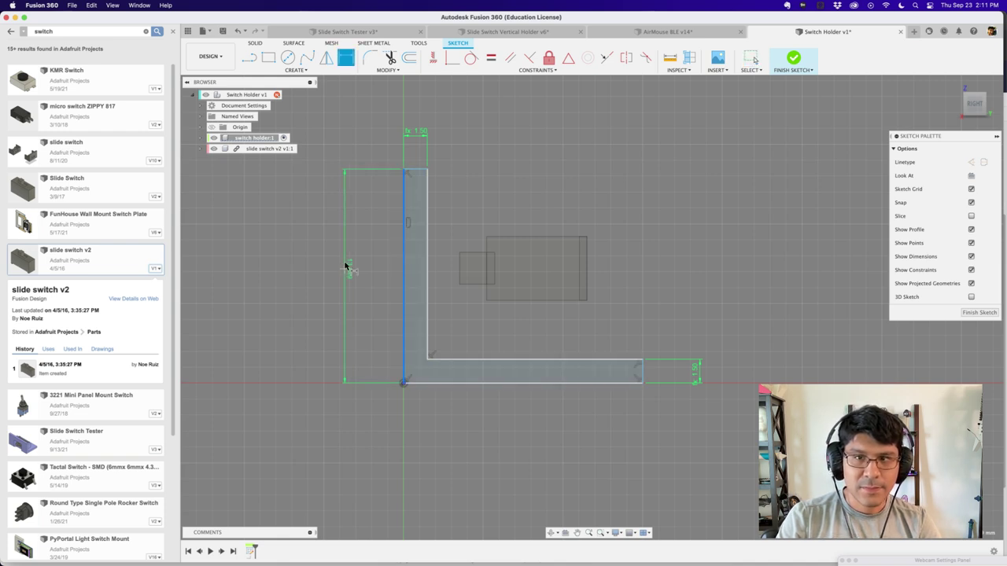
pyautogui.click(348, 269)
pyautogui.write('10')
pyautogui.press('Return')
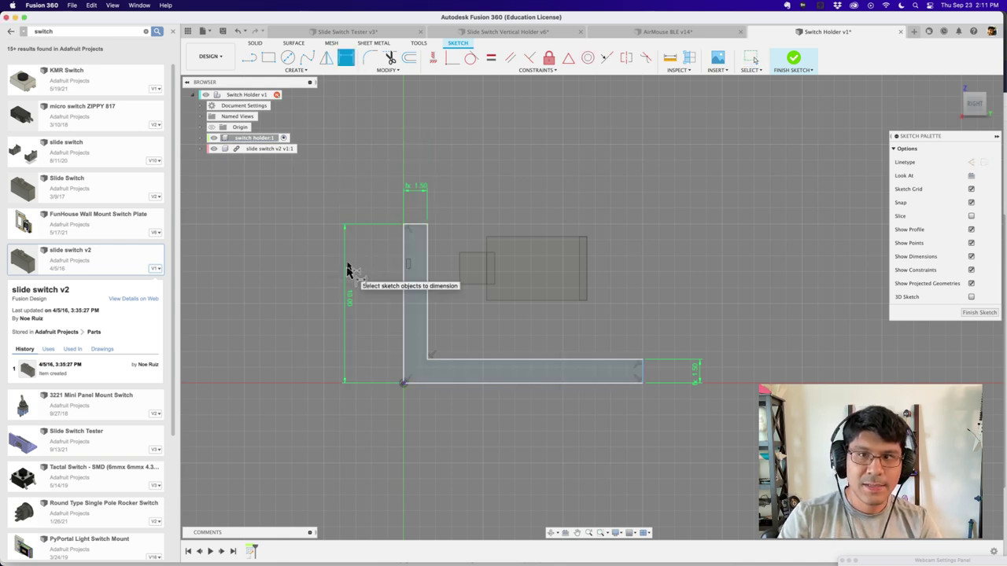
pyautogui.click(499, 384)
pyautogui.click(498, 422)
pyautogui.write('12')
pyautogui.press('Return')
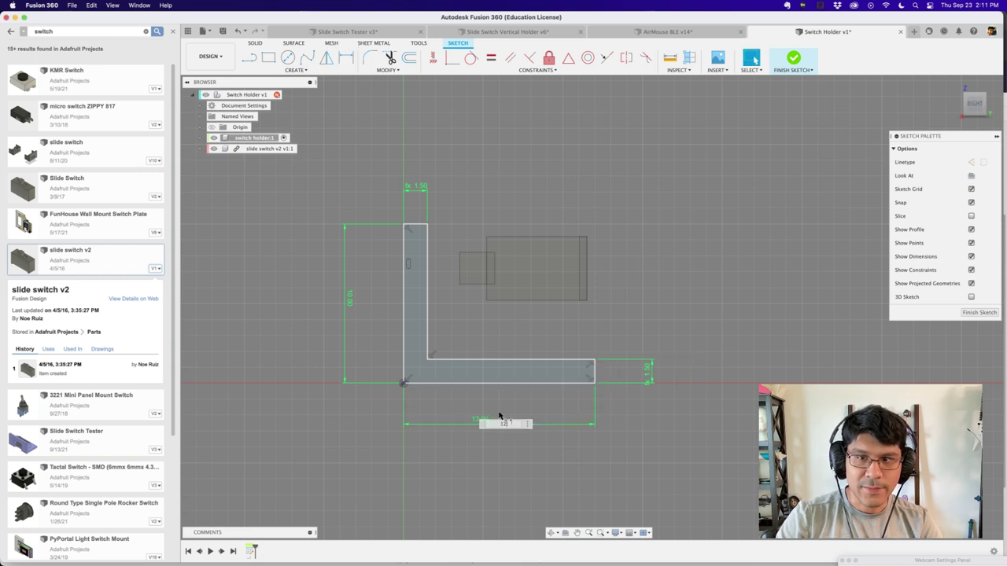
# Step: Finish the sketch and rename it profile within the switch holder component
pyautogui.scroll(-1, 580, 383)
pyautogui.scroll(-1, 755, 126)
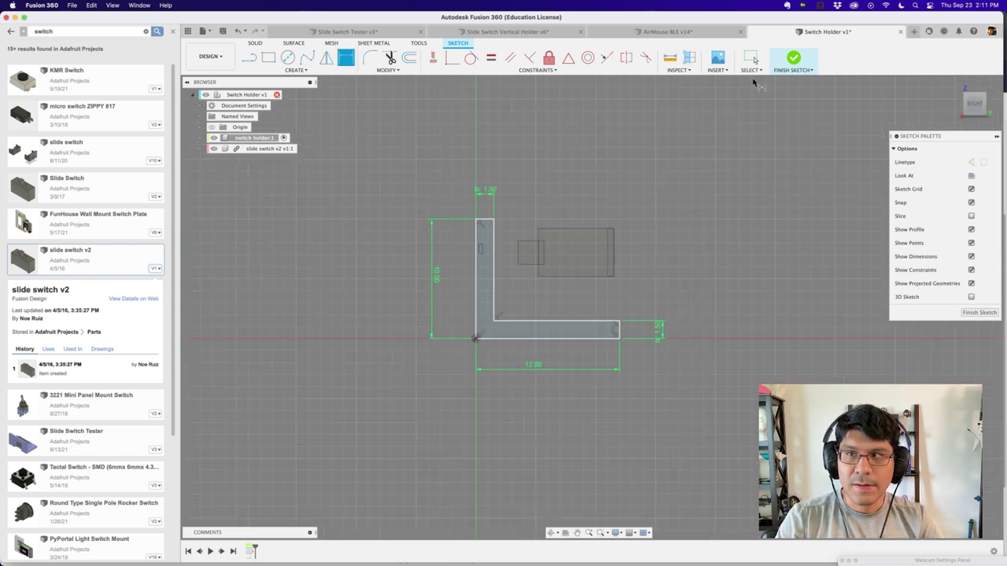
pyautogui.click(793, 58)
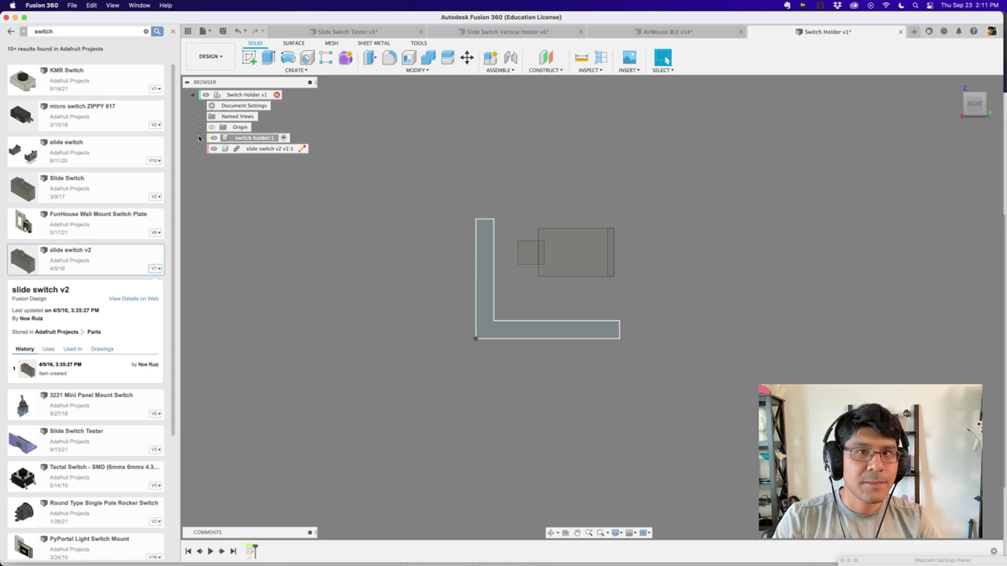
pyautogui.click(201, 137)
pyautogui.click(209, 160)
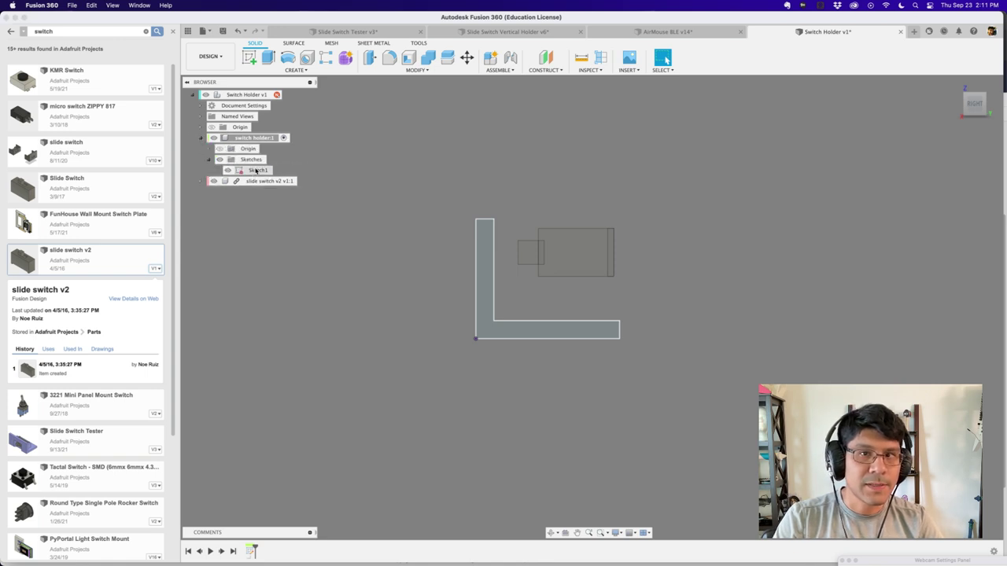
pyautogui.click(260, 170)
pyautogui.write('p')
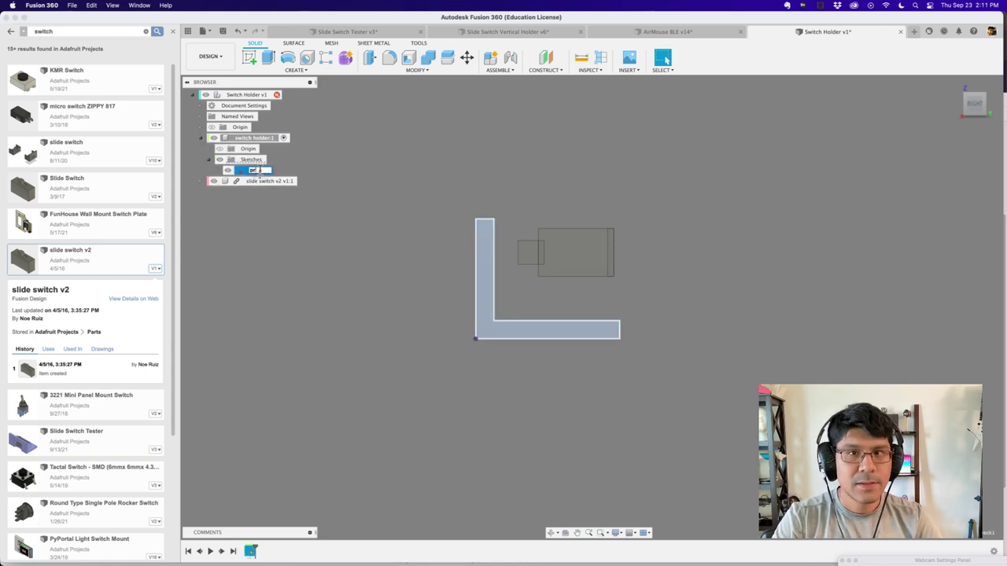
pyautogui.write('rofile')
pyautogui.press('Return')
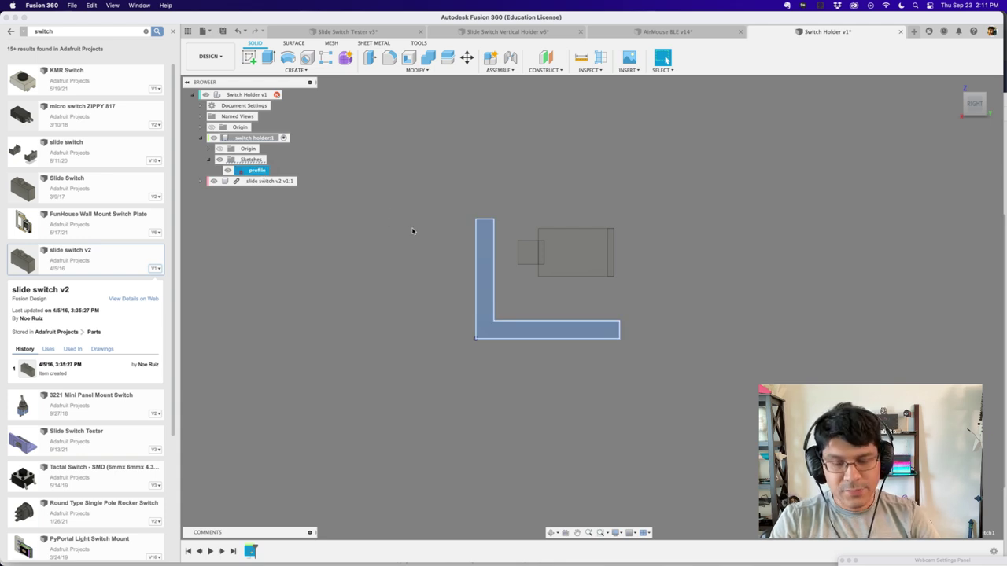
# Step: Extrude the L-profile symmetrically to a whole length of 20 mm as a new body
pyautogui.press('e')
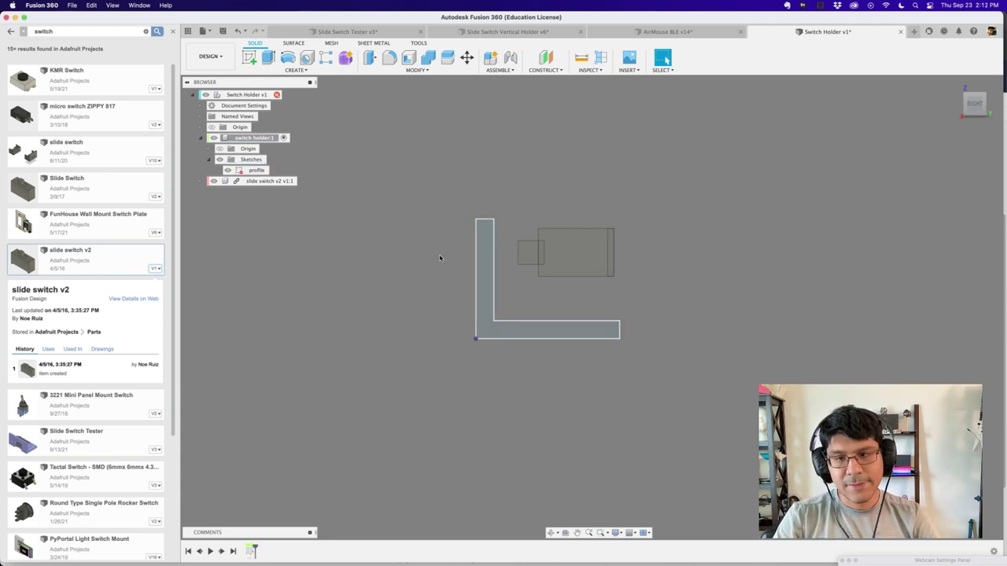
pyautogui.press('e')
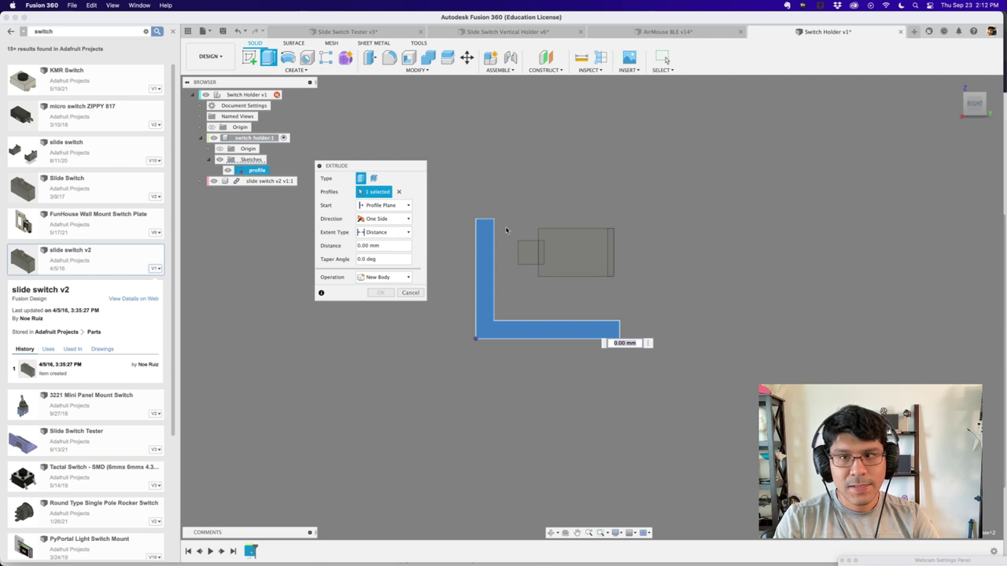
pyautogui.keyDown('shift'); pyautogui.moveTo(506, 230); pyautogui.dragTo(594, 260, button='middle'); pyautogui.keyUp('shift')
pyautogui.moveTo(625, 295); pyautogui.dragTo(483, 349)
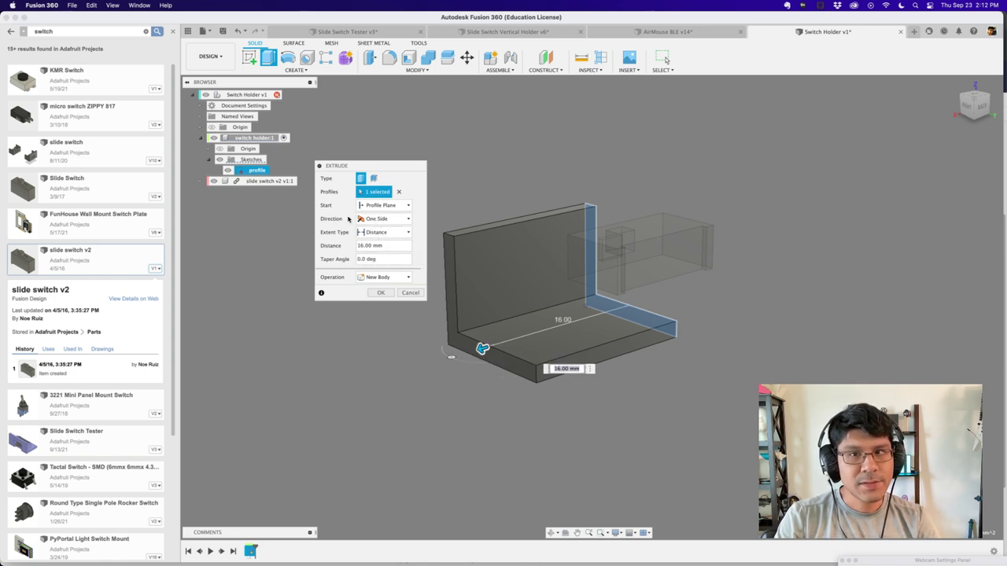
pyautogui.click(383, 218)
pyautogui.click(385, 249)
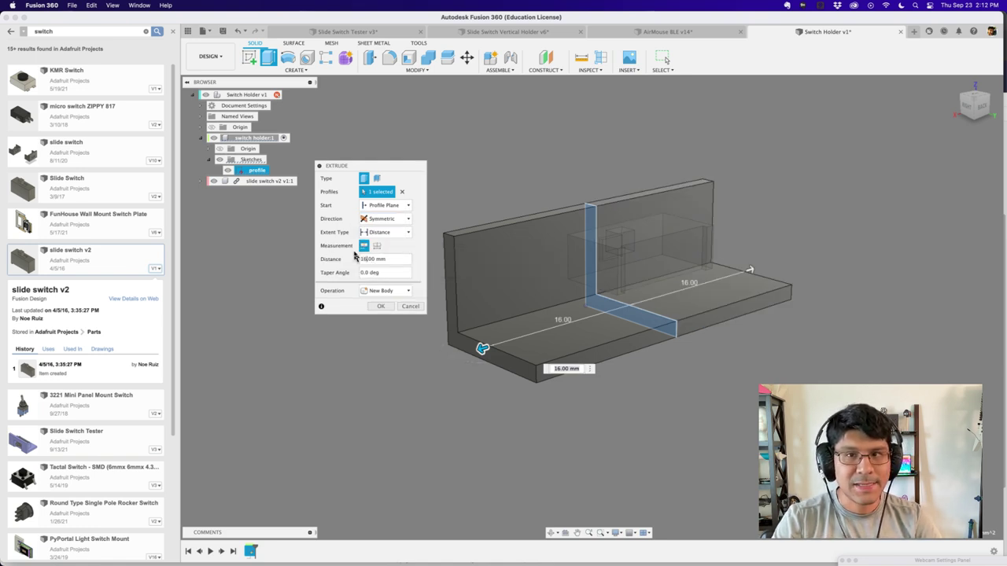
pyautogui.write('20')
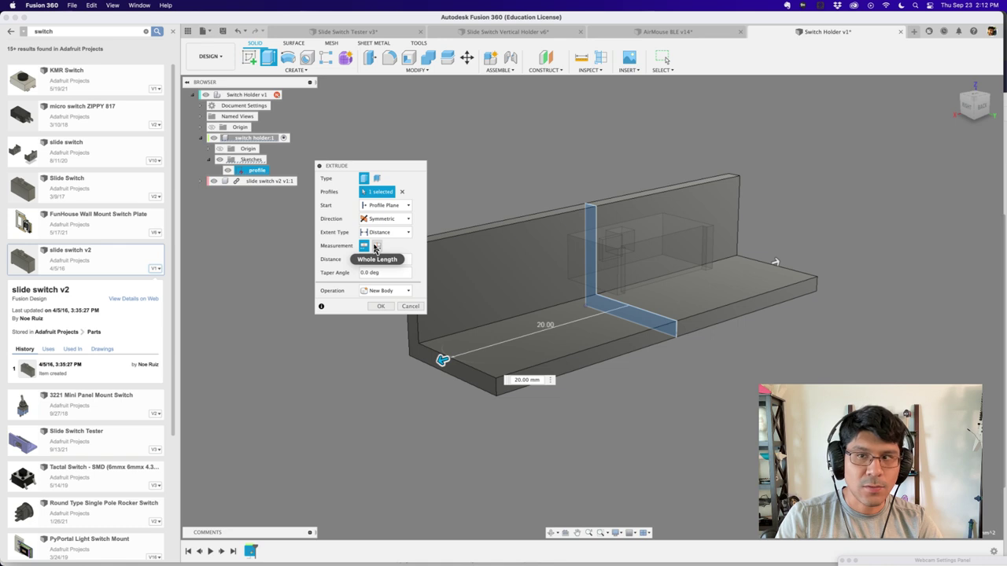
pyautogui.click(376, 247)
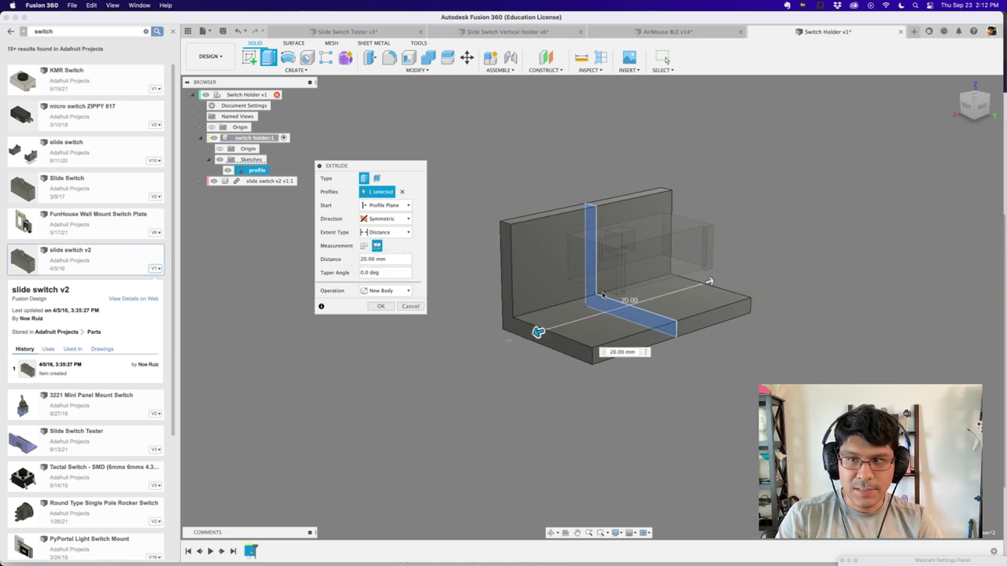
pyautogui.click(381, 306)
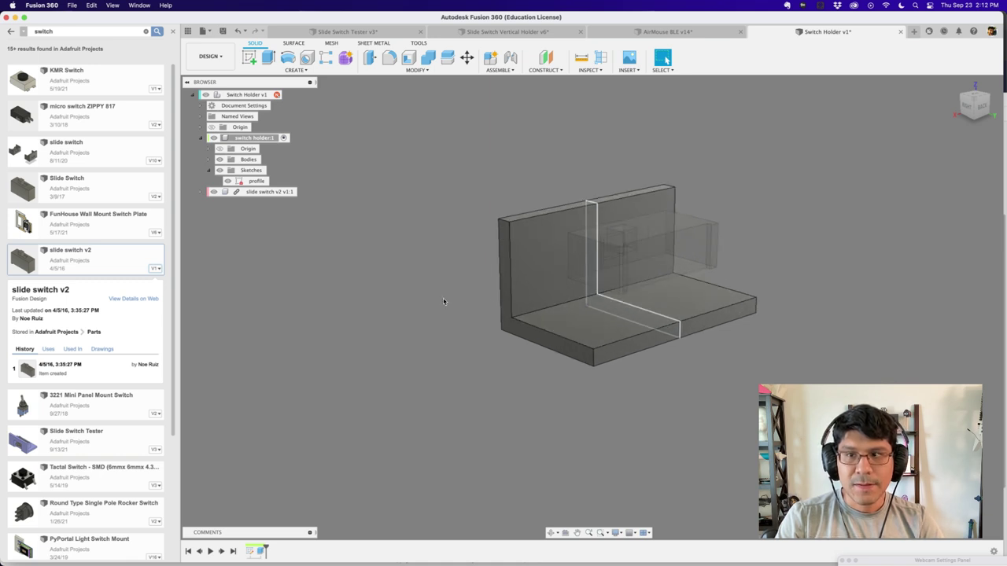
# Step: Hide the profile sketch and start a new sketch on the top face of the holder's base
pyautogui.click(227, 183)
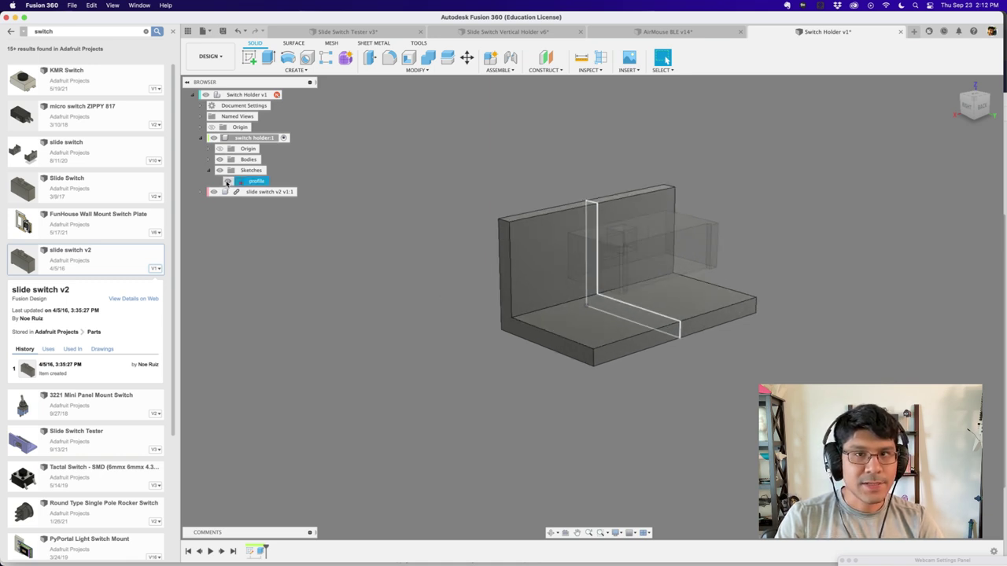
pyautogui.click(226, 182)
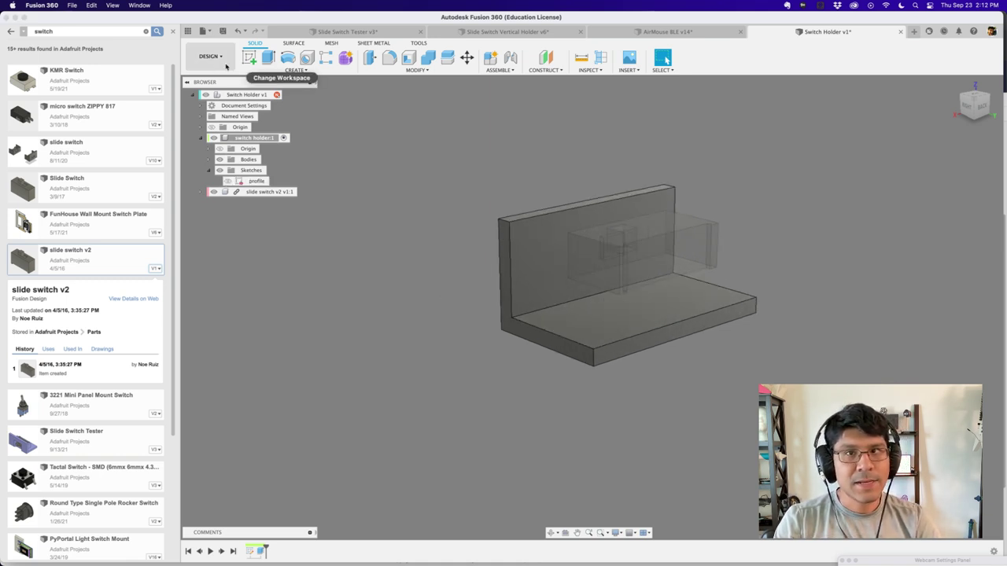
pyautogui.click(248, 57)
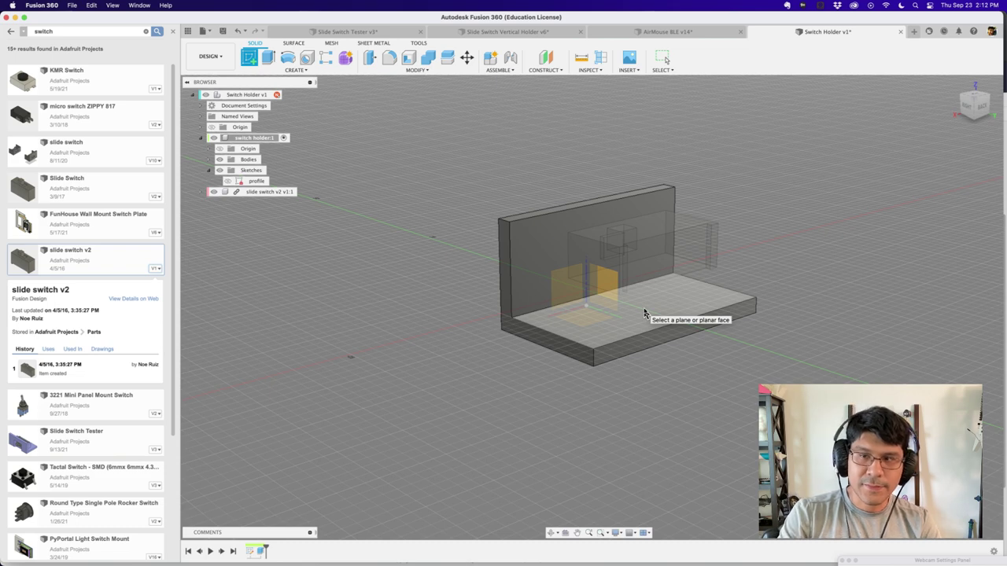
pyautogui.click(647, 313)
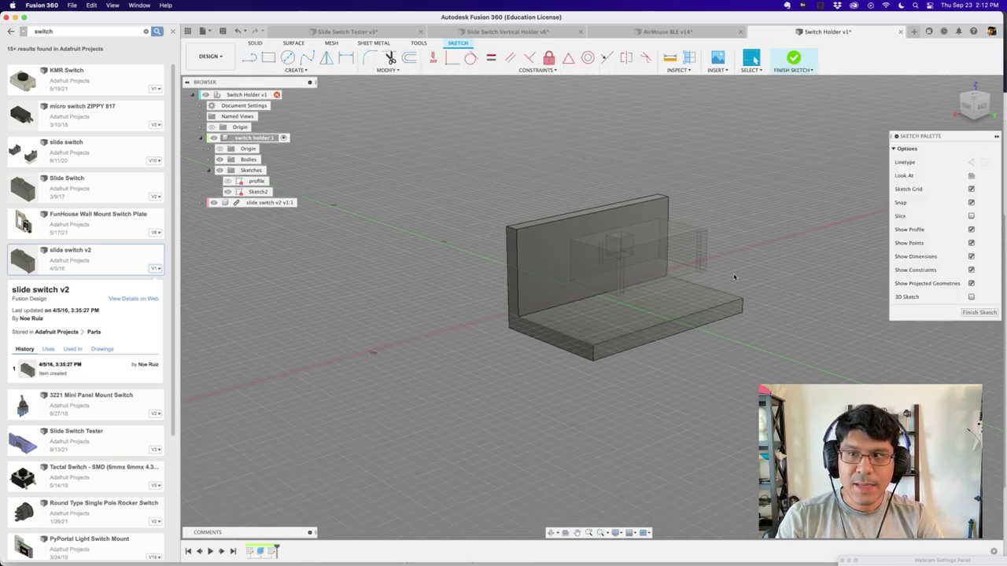
pyautogui.moveTo(816, 264); pyautogui.dragTo(747, 265, button='middle')
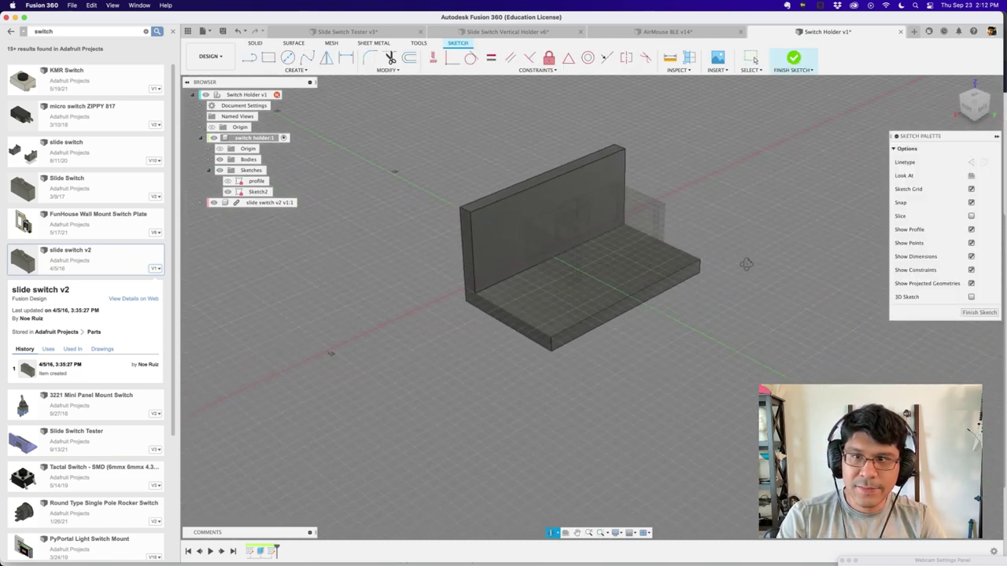
pyautogui.scroll(1, 604, 264)
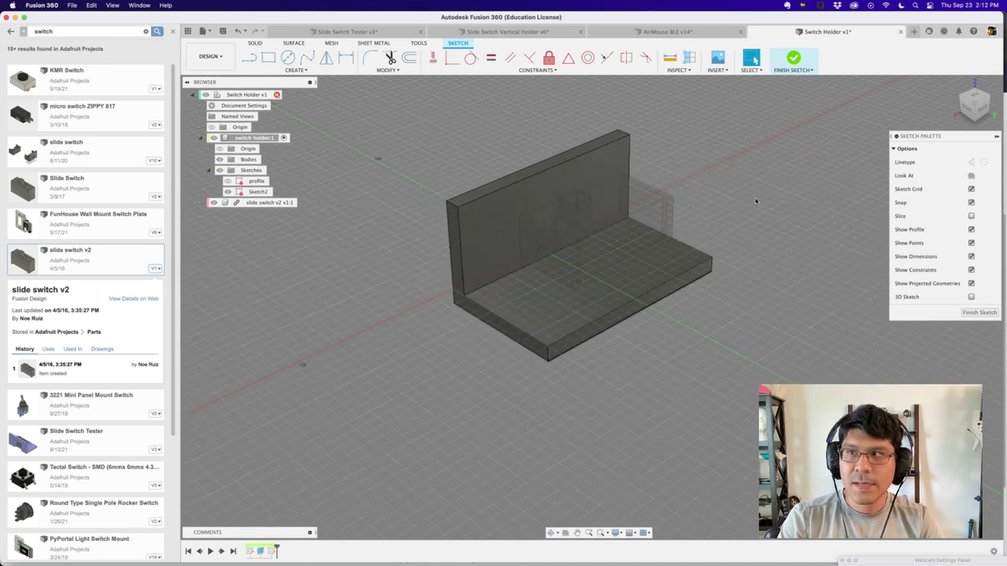
# Step: Examine the general Design behavior preferences, including the automatic edge projection options, and close them without changes
pyautogui.click(992, 32)
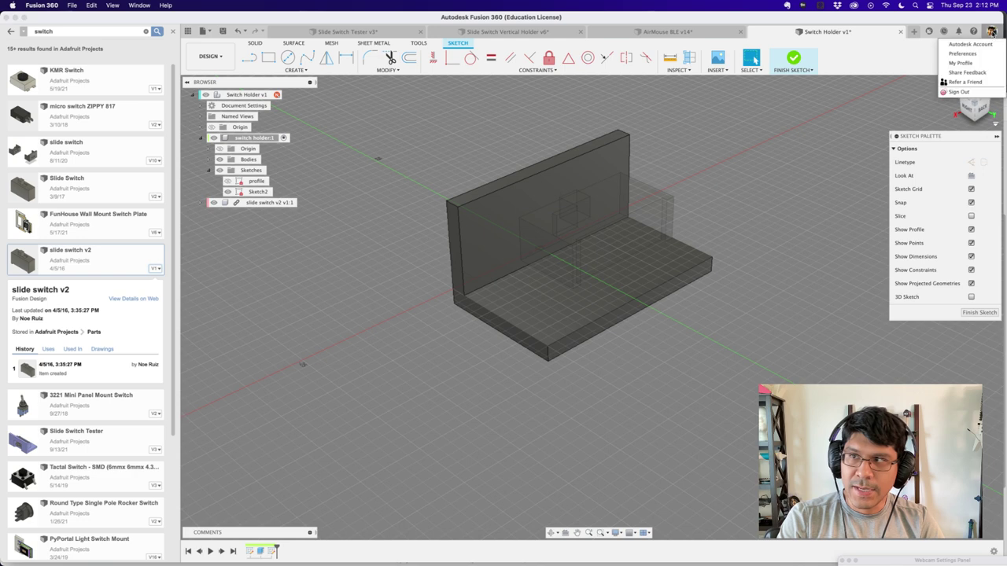
pyautogui.click(980, 54)
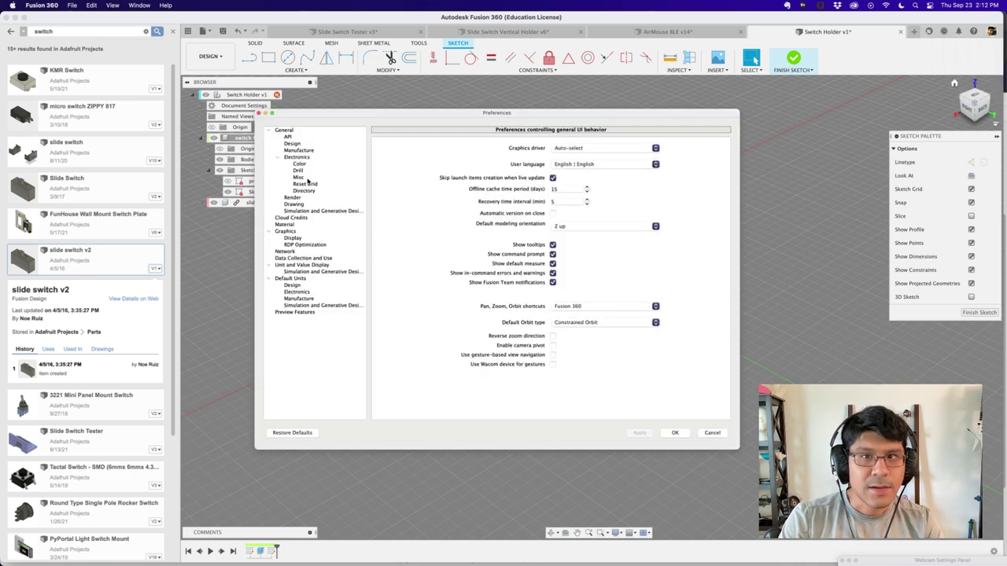
pyautogui.click(299, 144)
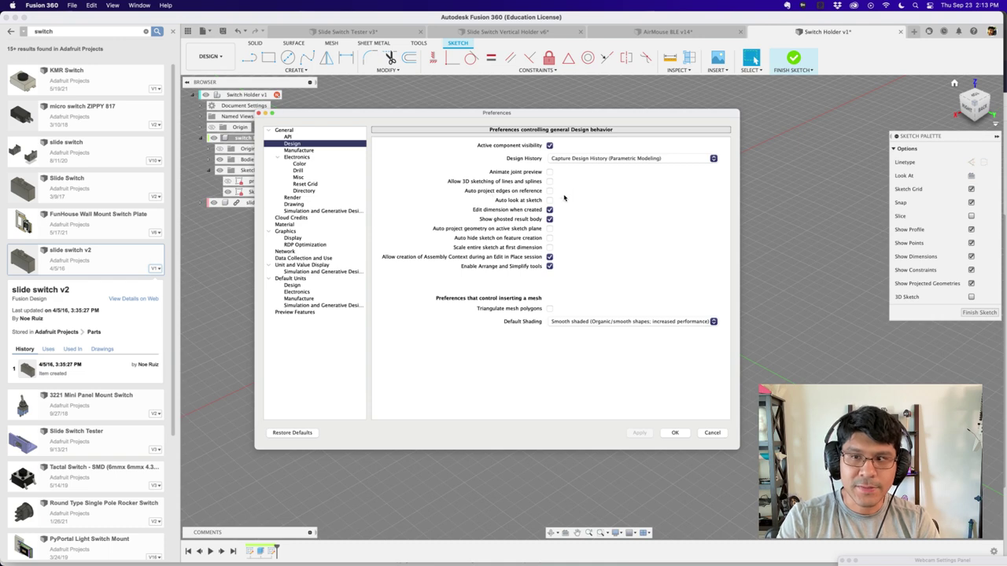
pyautogui.click(719, 432)
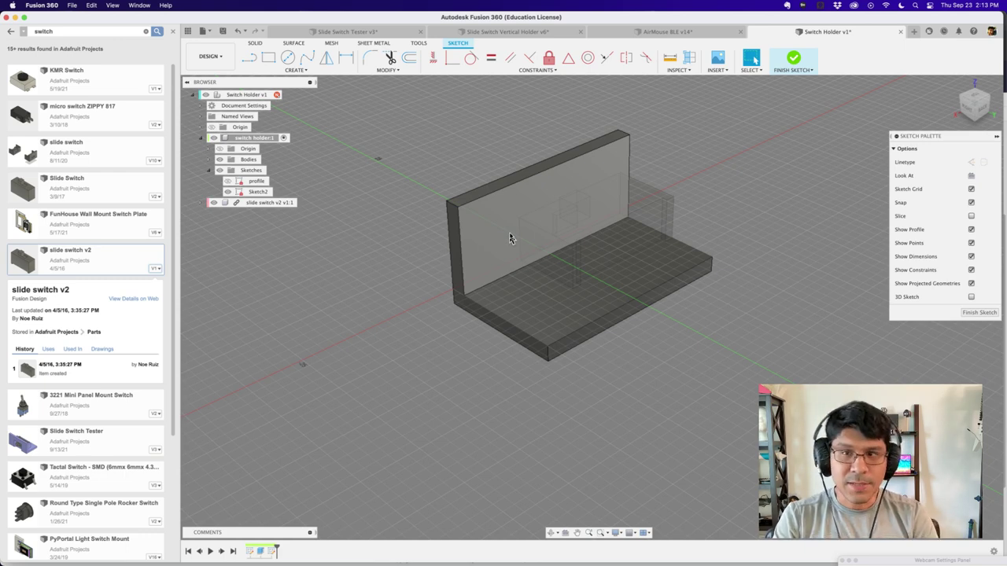
# Step: Project the inner corner edge between the upright wall and the base into the sketch with the projection link on
pyautogui.scroll(3, 509, 238)
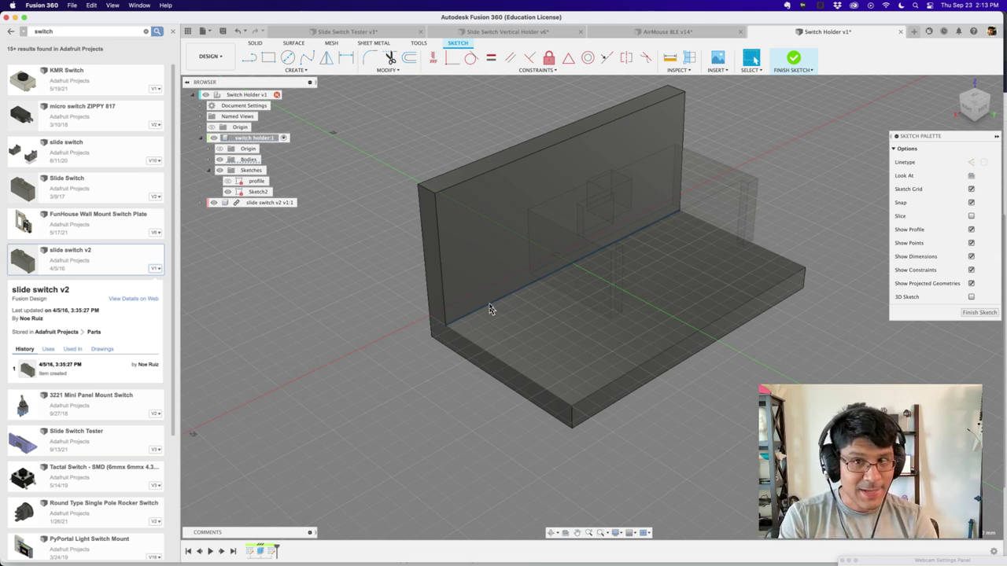
pyautogui.press('s')
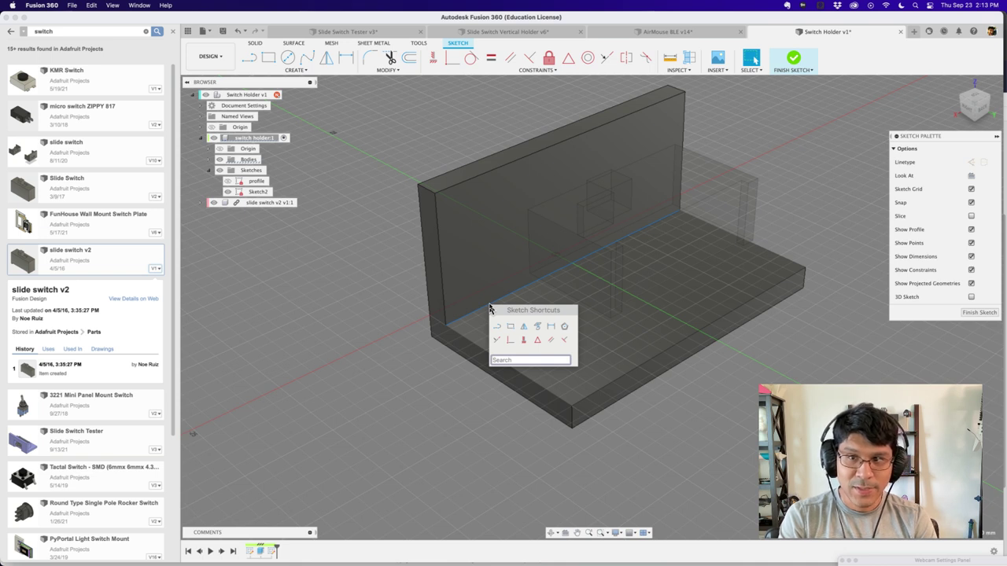
pyautogui.write('pro')
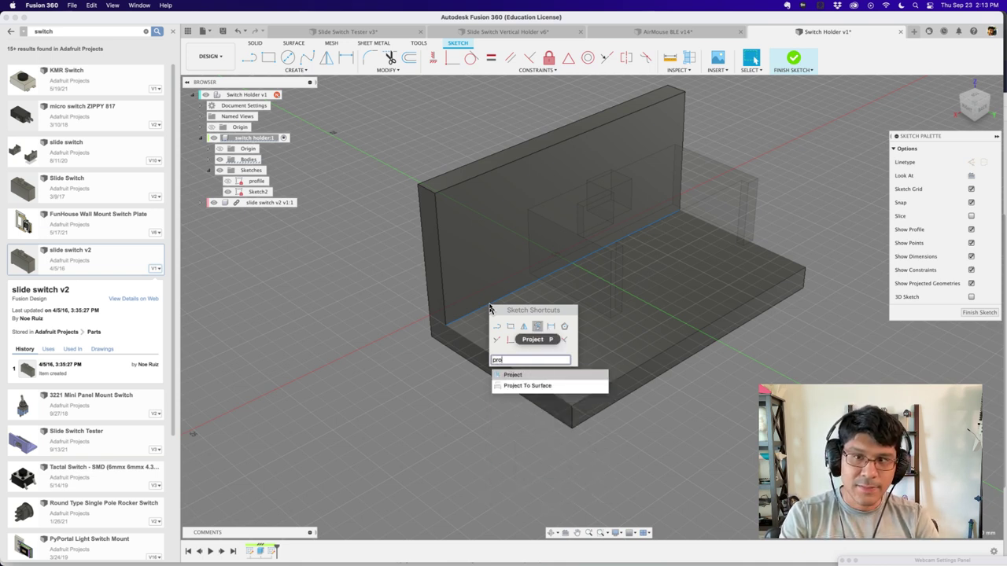
pyautogui.press('Return')
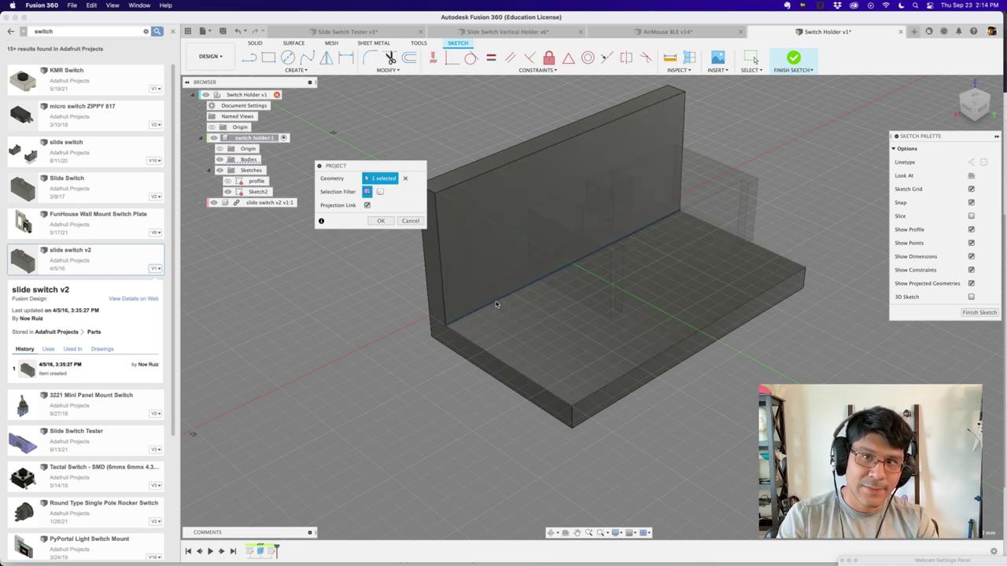
pyautogui.click(382, 221)
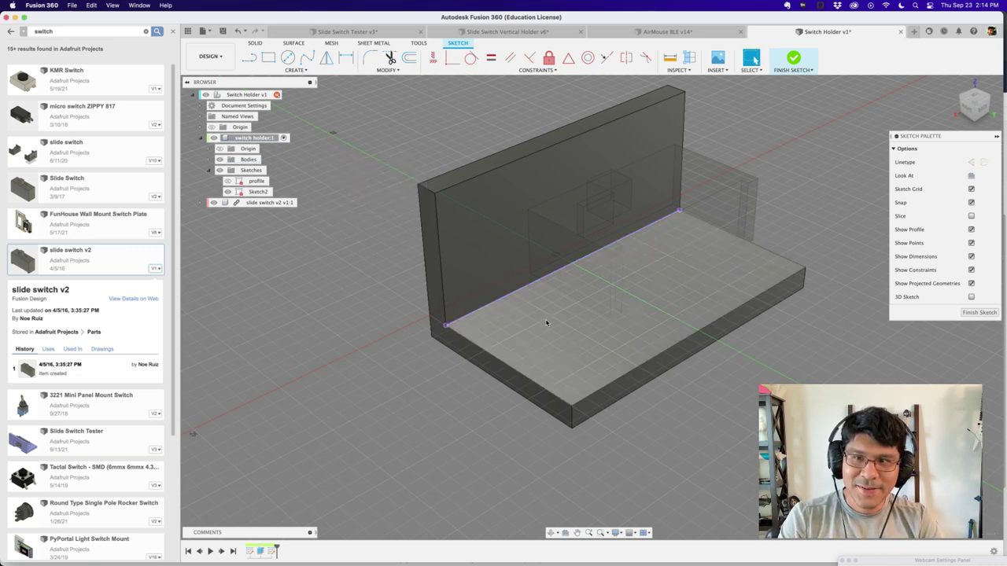
# Step: Draw a rectangle 6.3 mm deep and 11.7 mm long on the base's top face in front of the upright wall
pyautogui.keyDown('shift'); pyautogui.moveTo(668, 345); pyautogui.dragTo(663, 344, button='middle'); pyautogui.keyUp('shift')
pyautogui.keyDown('shift'); pyautogui.moveTo(466, 293); pyautogui.dragTo(469, 287, button='middle'); pyautogui.keyUp('shift')
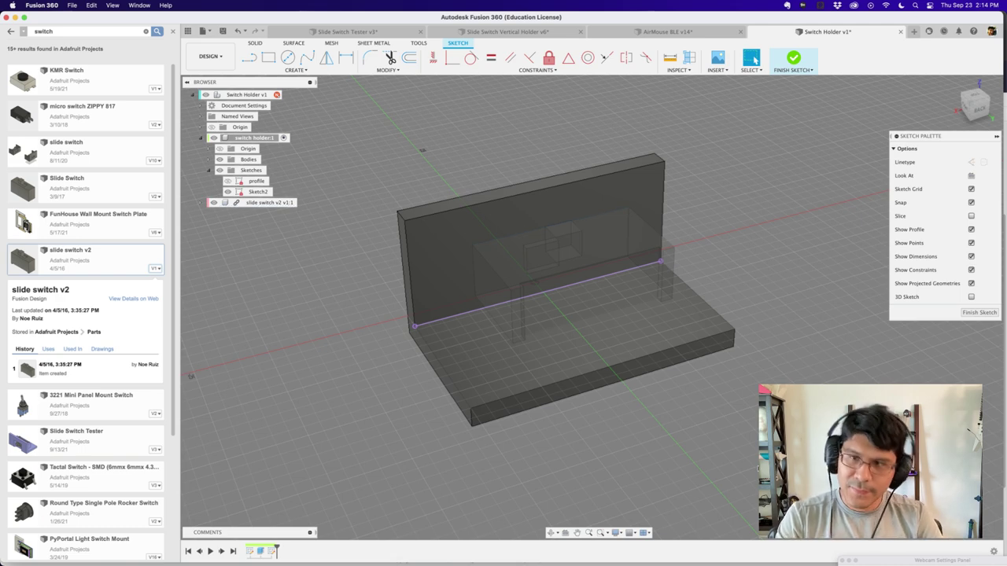
pyautogui.press('r')
pyautogui.scroll(1, 531, 321)
pyautogui.click(489, 326)
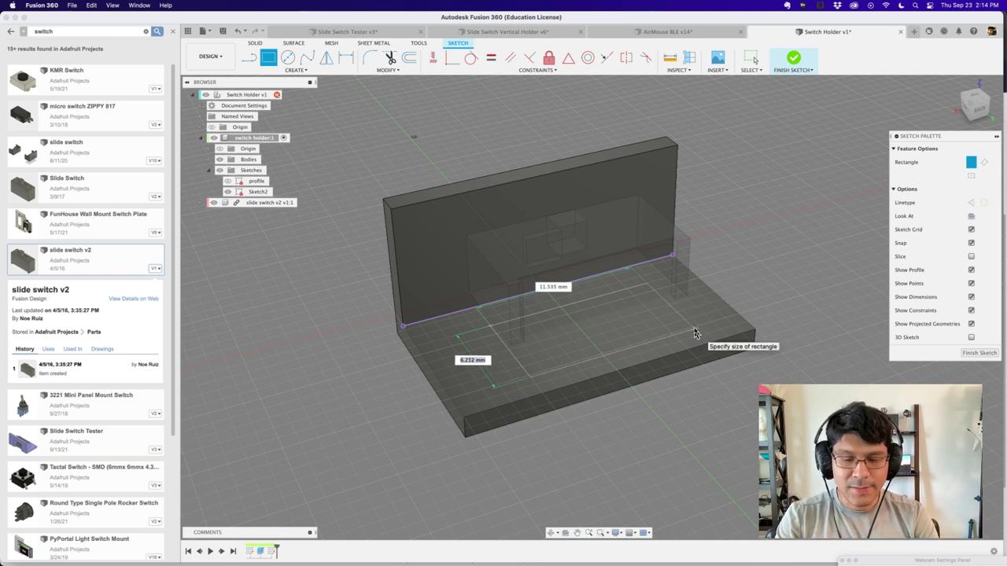
pyautogui.write('7')
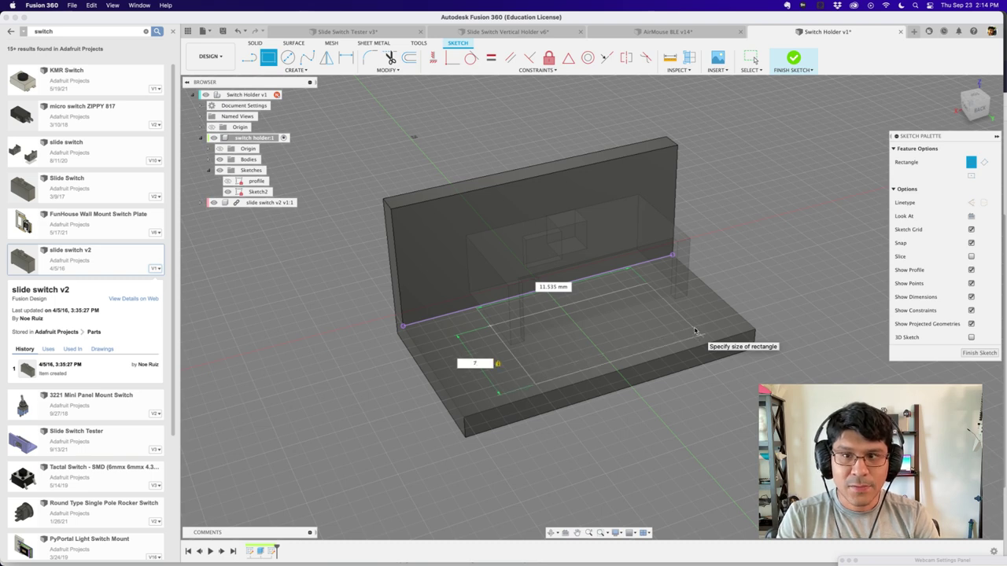
pyautogui.write('6.3')
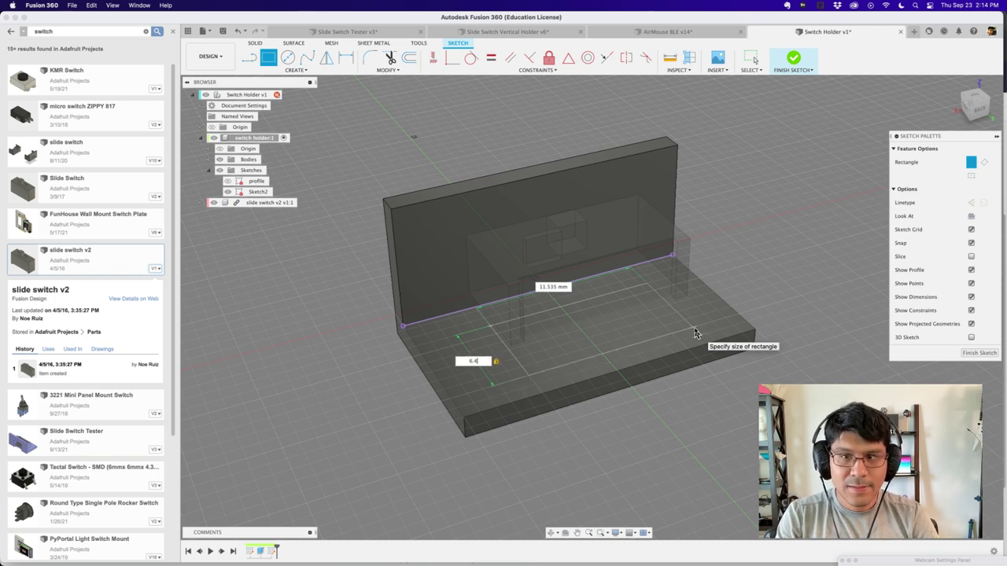
pyautogui.press('Tab')
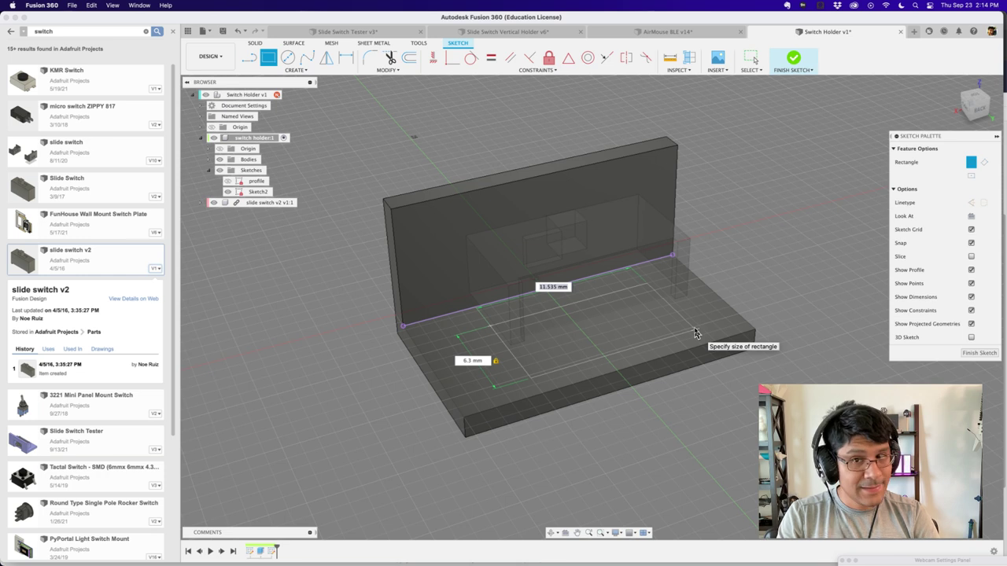
pyautogui.write('11')
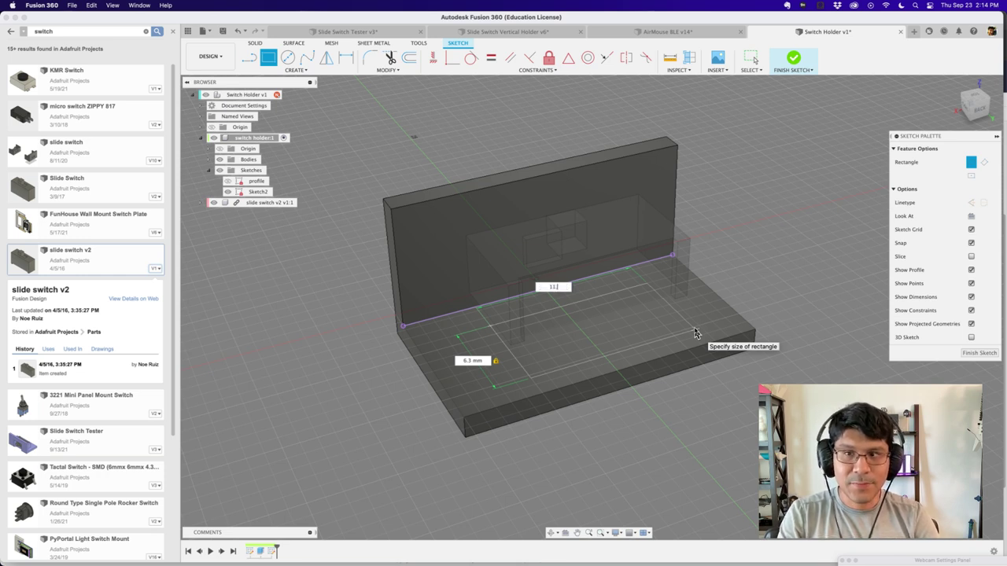
pyautogui.write('.7')
pyautogui.press('Return')
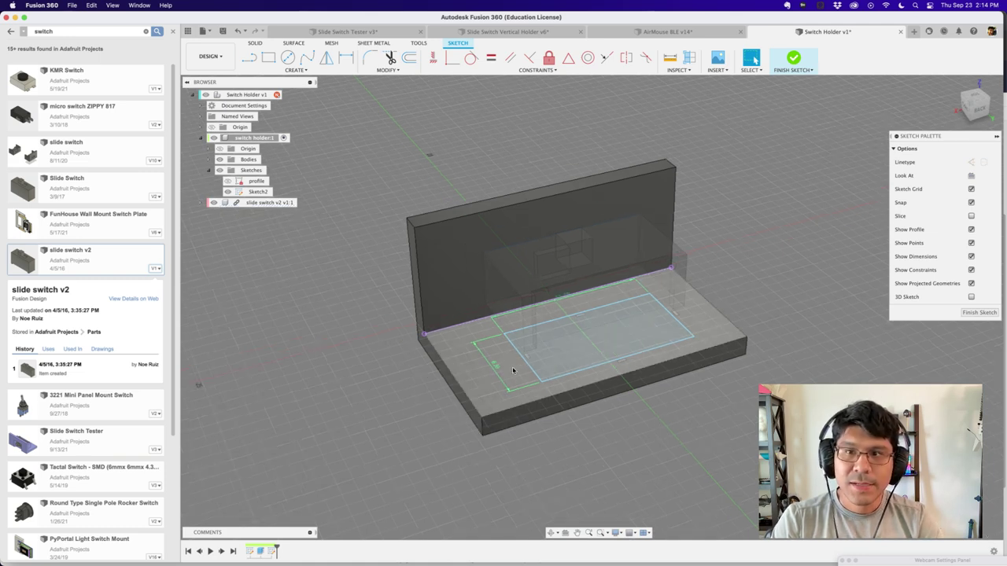
# Step: Centre the rectangle against the upright wall with a midpoint constraint between its nearest long side and the projected edge
pyautogui.keyDown('shift'); pyautogui.moveTo(513, 368); pyautogui.dragTo(539, 373, button='middle'); pyautogui.keyUp('shift')
pyautogui.scroll(3, 523, 366)
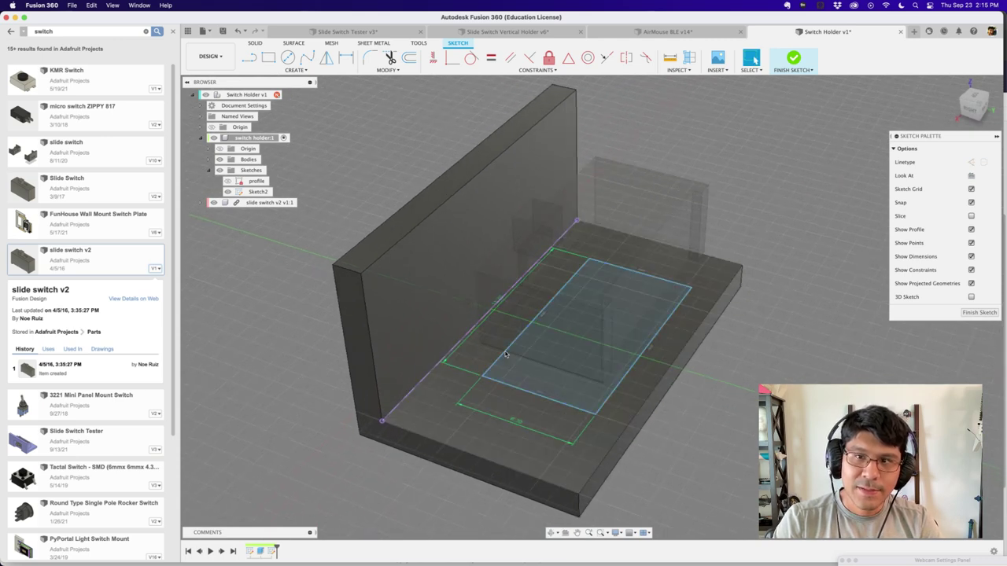
pyautogui.click(506, 360)
pyautogui.moveTo(504, 354)
pyautogui.mouseDown()
pyautogui.moveTo(604, 391)
pyautogui.moveTo(533, 406)
pyautogui.mouseUp()
pyautogui.click(584, 400)
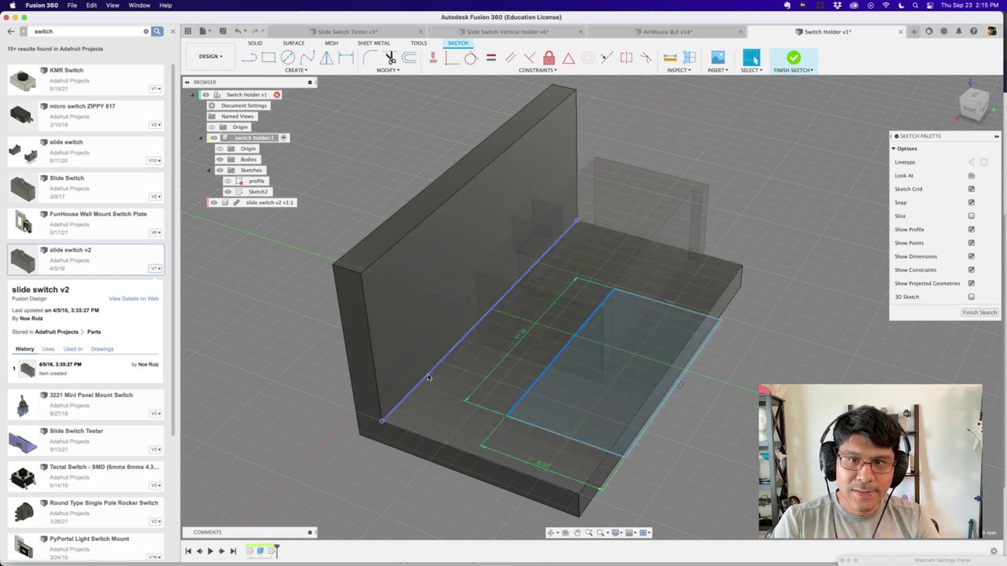
pyautogui.click(429, 377)
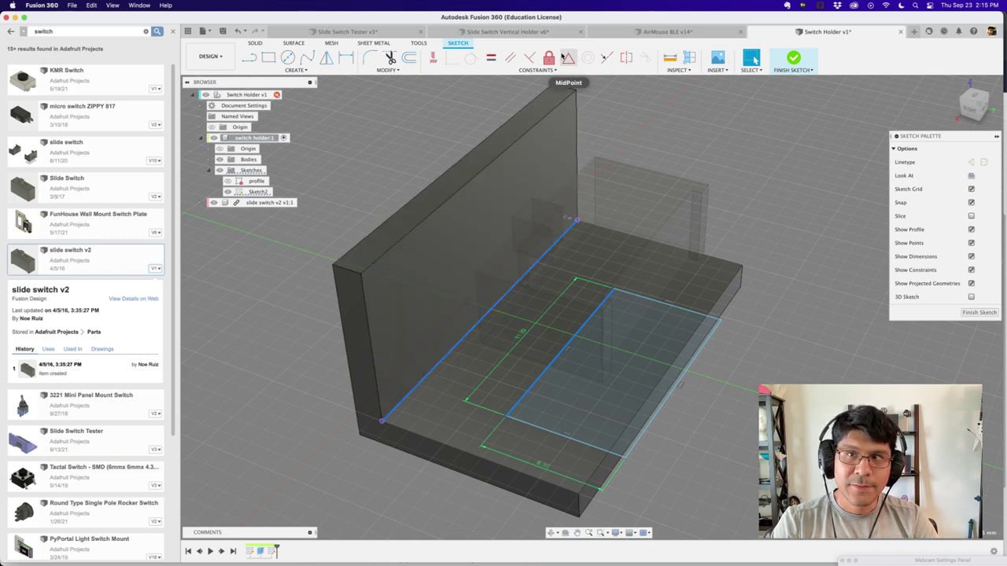
pyautogui.click(538, 70)
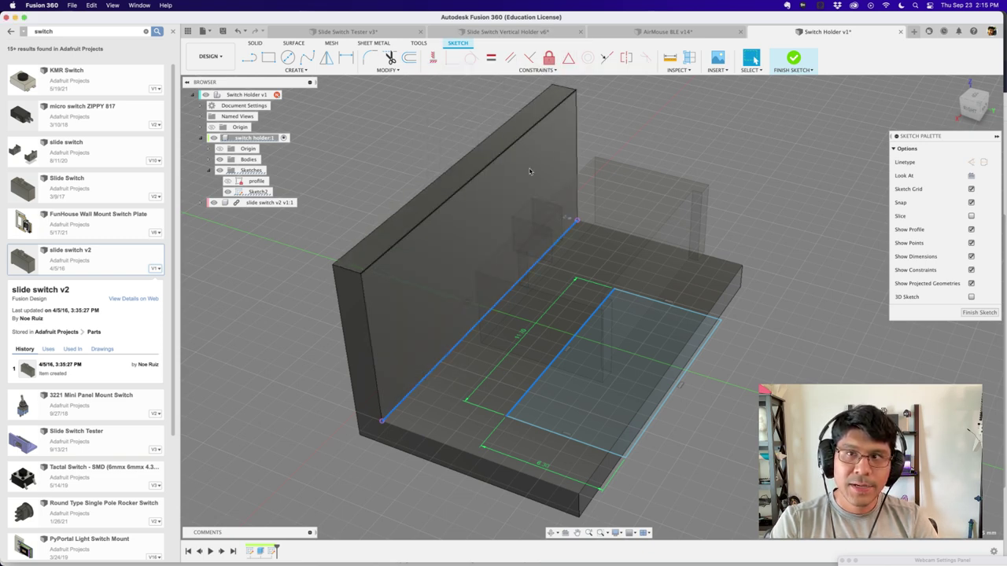
pyautogui.press('s')
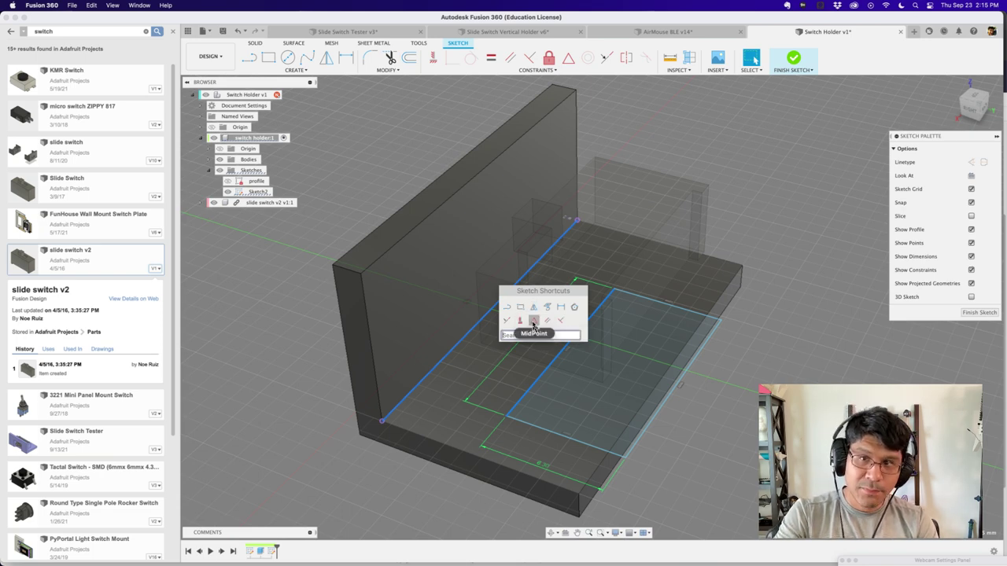
pyautogui.click(534, 322)
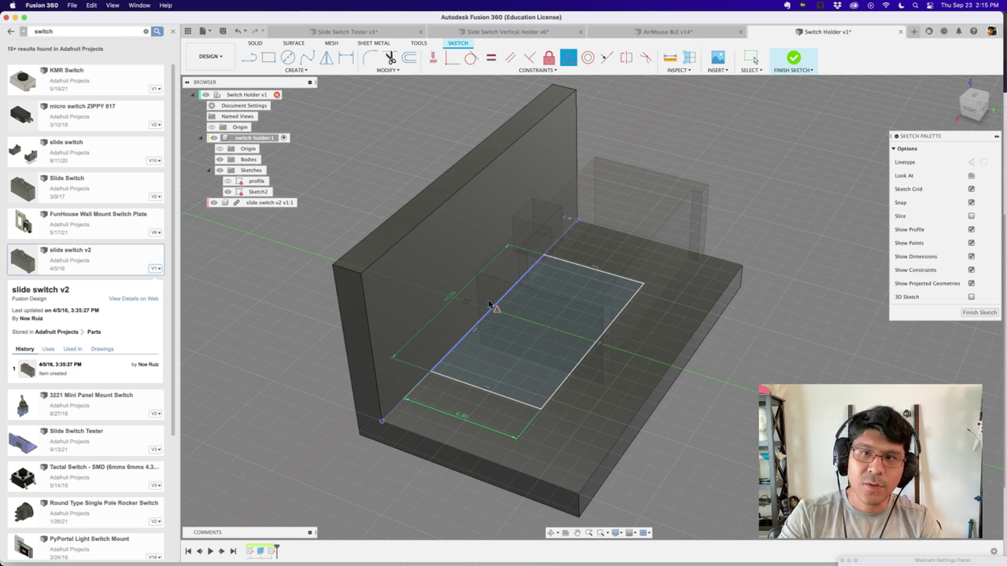
# Step: Inspect the upright wall's top face and the projected corner edge in relation to the constrained rectangle
pyautogui.scroll(-2, 495, 309)
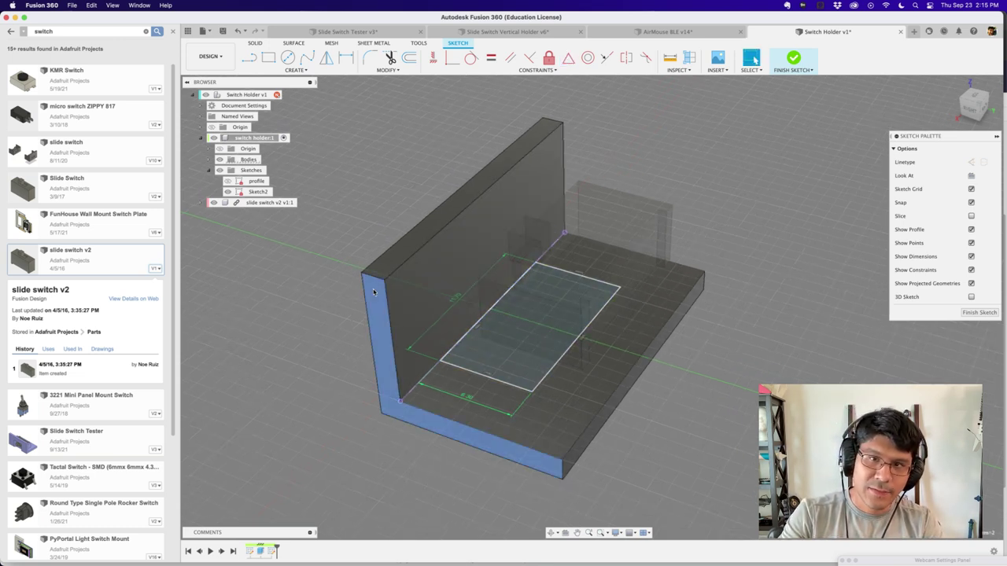
pyautogui.click(396, 265)
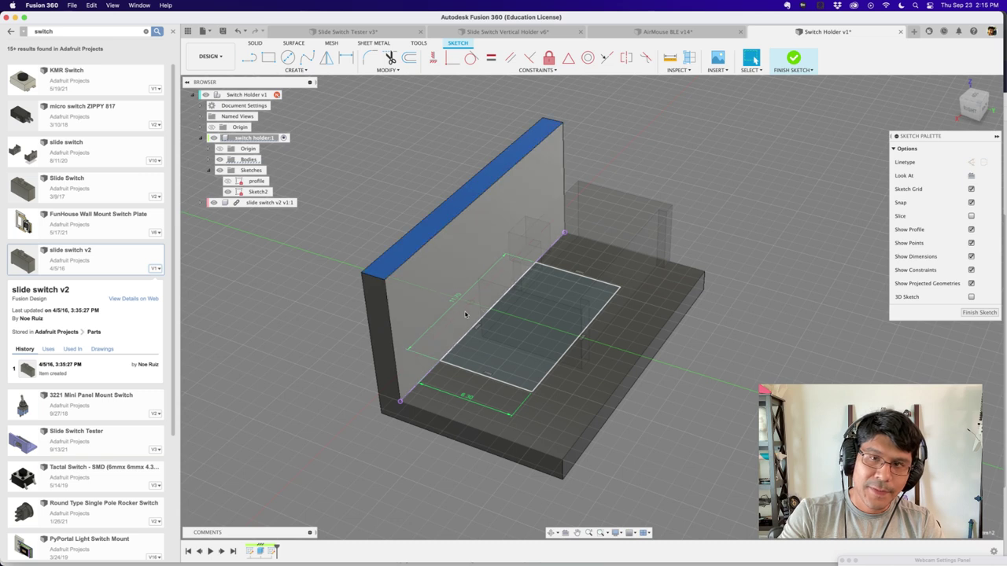
pyautogui.scroll(-1, 388, 222)
pyautogui.moveTo(389, 222); pyautogui.dragTo(409, 237, button='middle')
pyautogui.click(411, 237)
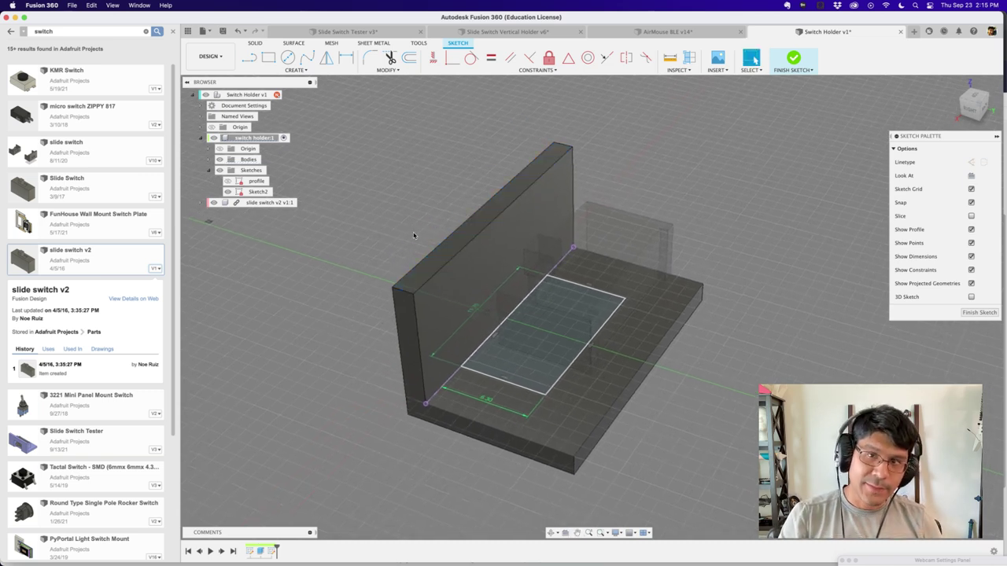
pyautogui.scroll(1, 505, 333)
pyautogui.scroll(-1, 495, 335)
pyautogui.scroll(3, 469, 354)
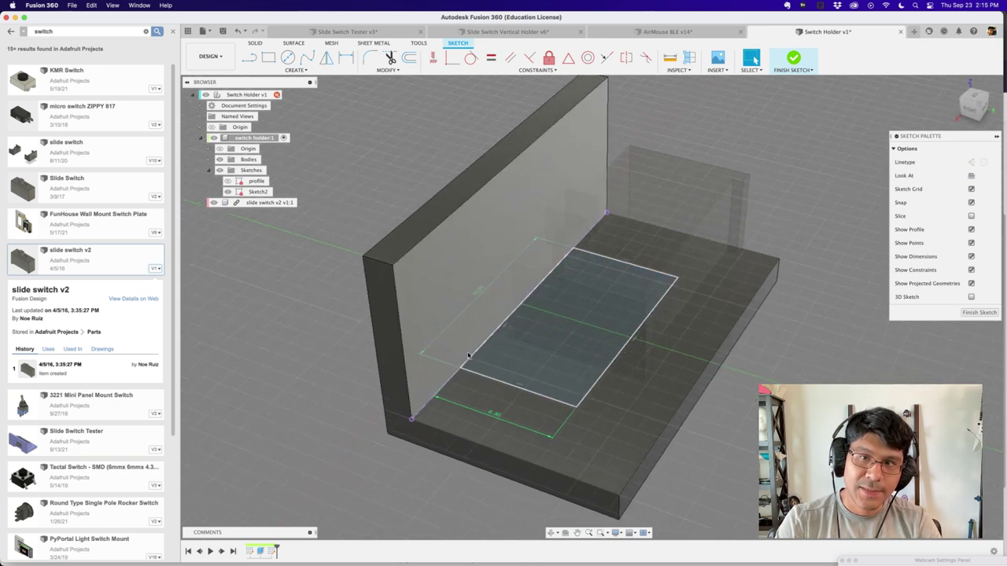
pyautogui.click(453, 378)
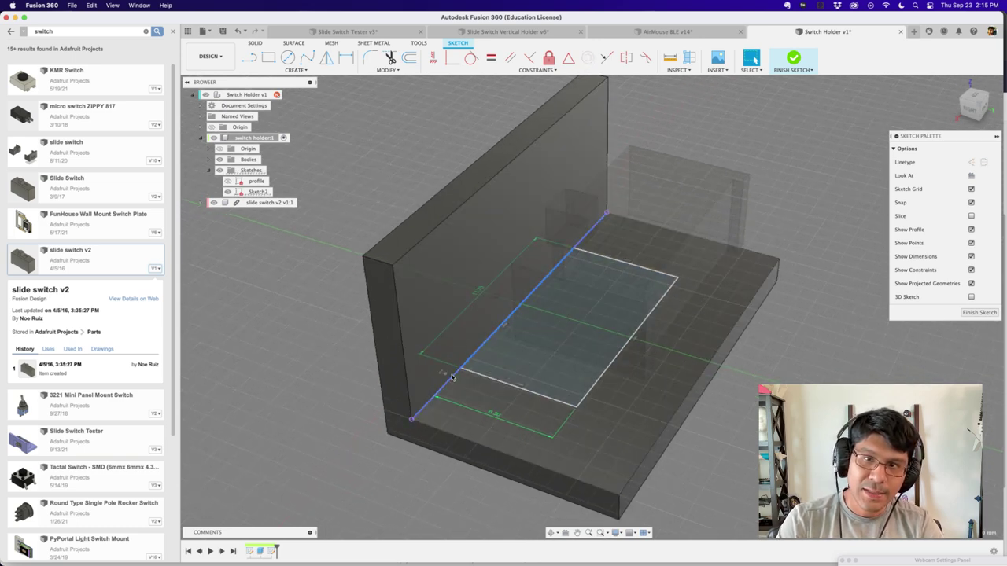
pyautogui.scroll(-3, 452, 378)
pyautogui.click(333, 378)
pyautogui.scroll(-2, 337, 378)
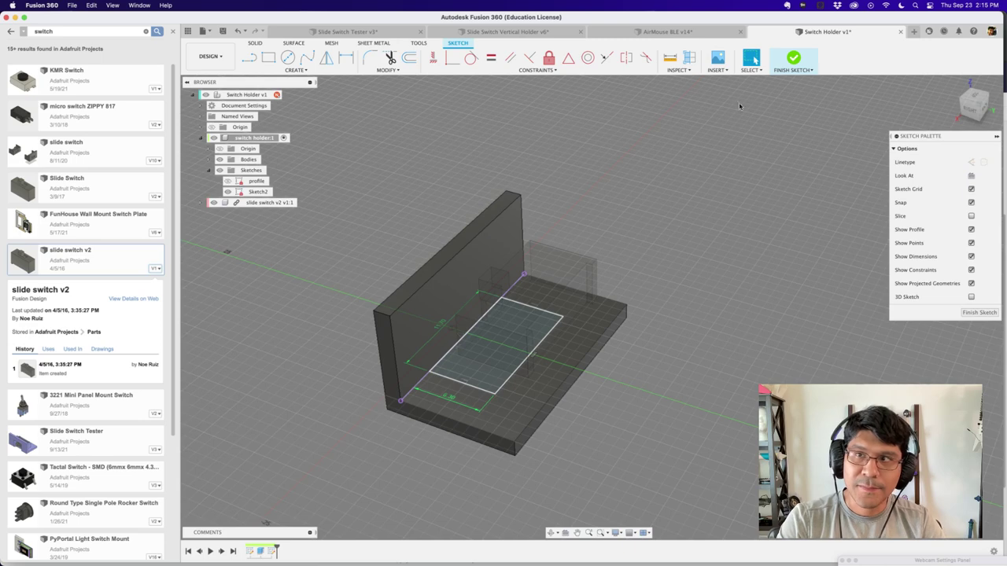
# Step: Finish the rectangle sketch and revert the displaced slide switch component to its captured position
pyautogui.click(795, 57)
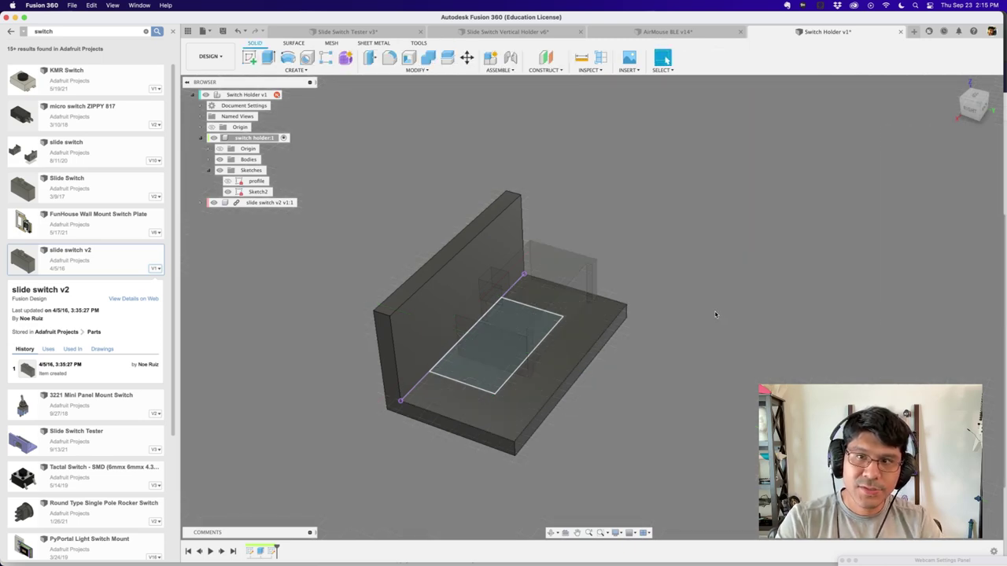
pyautogui.keyDown('shift'); pyautogui.moveTo(694, 332); pyautogui.dragTo(580, 320, button='middle'); pyautogui.keyUp('shift')
pyautogui.moveTo(529, 340)
pyautogui.keyDown('shift'); pyautogui.mouseDown(button='middle')
pyautogui.moveTo(555, 322)
pyautogui.moveTo(494, 258)
pyautogui.moveTo(497, 322)
pyautogui.mouseUp(button='middle'); pyautogui.keyUp('shift')
pyautogui.click(498, 351)
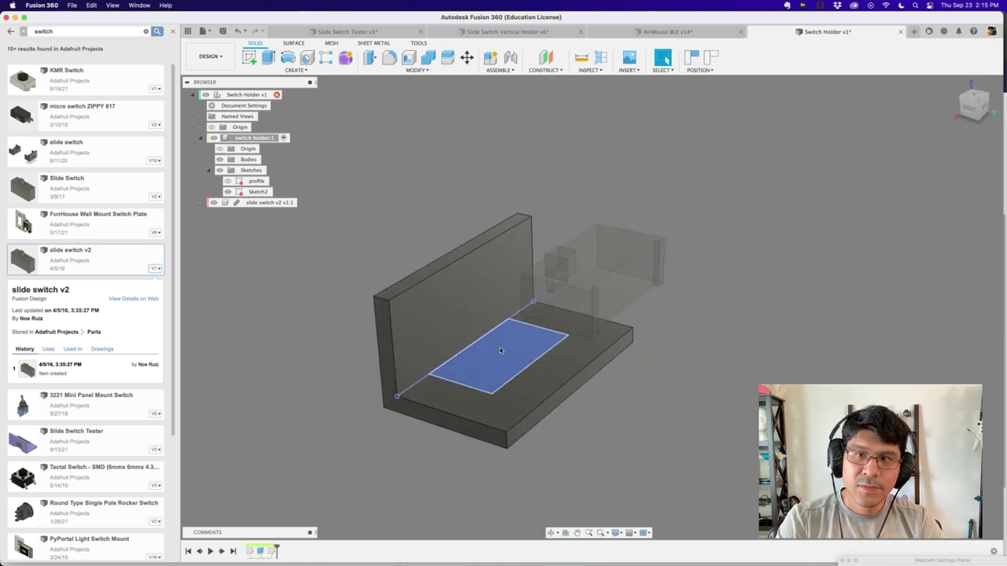
pyautogui.click(500, 350)
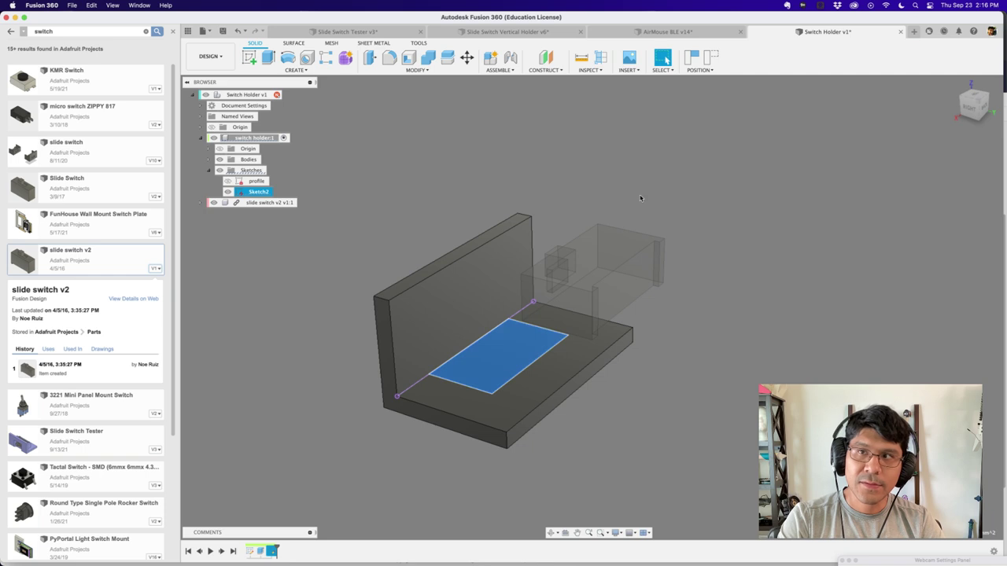
pyautogui.click(707, 60)
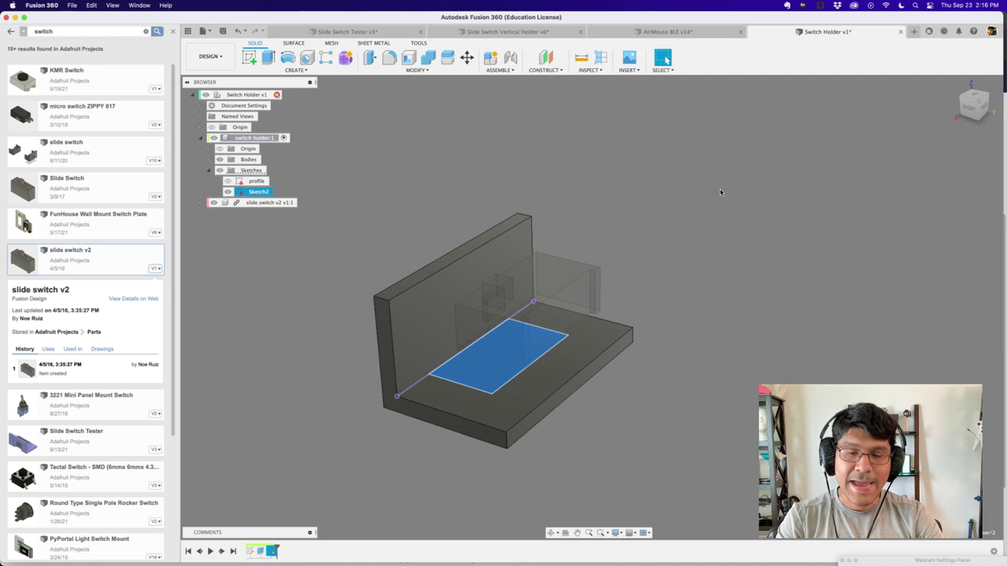
pyautogui.click(715, 247)
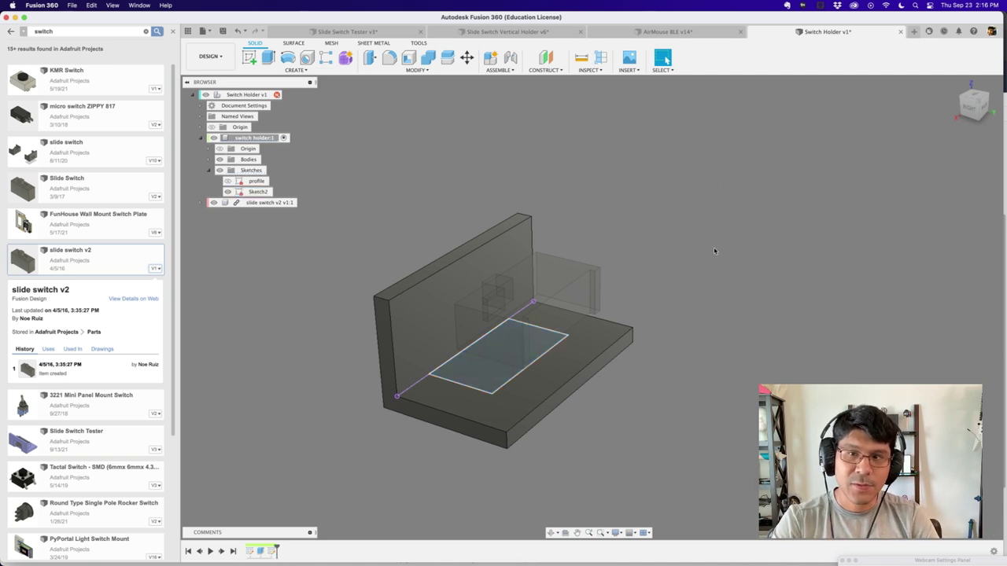
# Step: Start a joint from the centre of the slide switch's underside to the centre of the sketched rectangle on the holder's base
pyautogui.moveTo(714, 247)
pyautogui.keyDown('shift'); pyautogui.mouseDown(button='middle')
pyautogui.moveTo(692, 259)
pyautogui.moveTo(687, 224)
pyautogui.mouseUp(button='middle'); pyautogui.keyUp('shift')
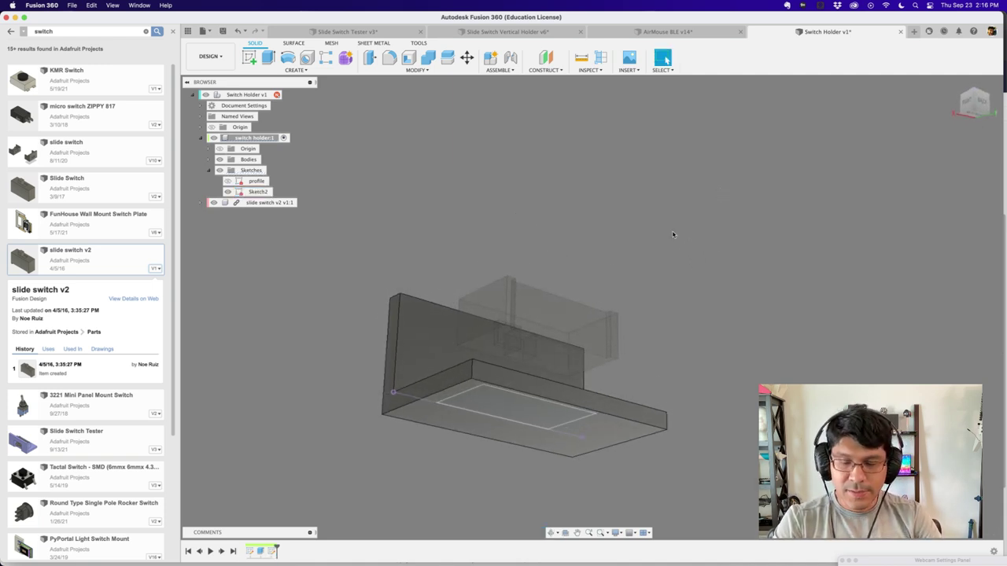
pyautogui.write('s')
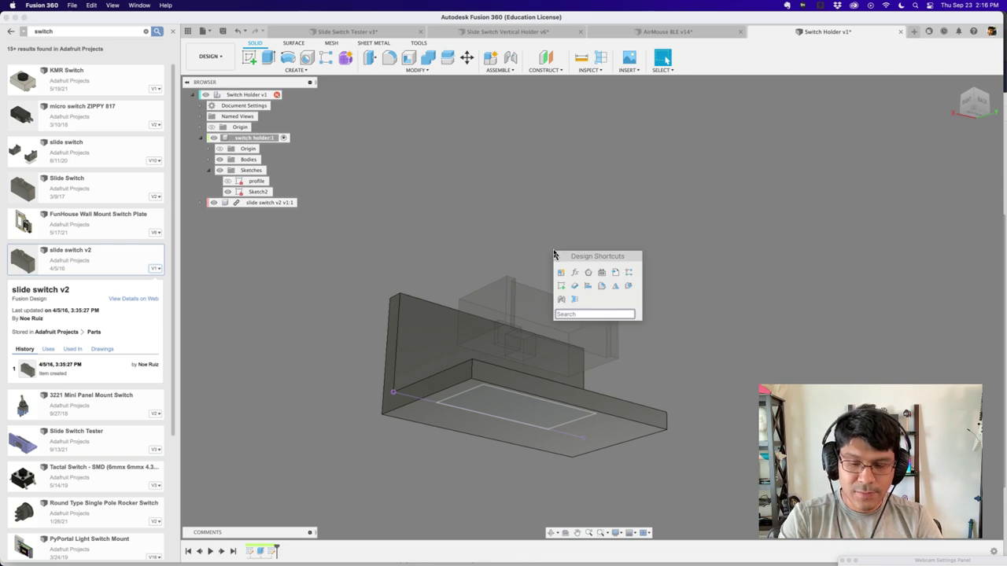
pyautogui.write('joint')
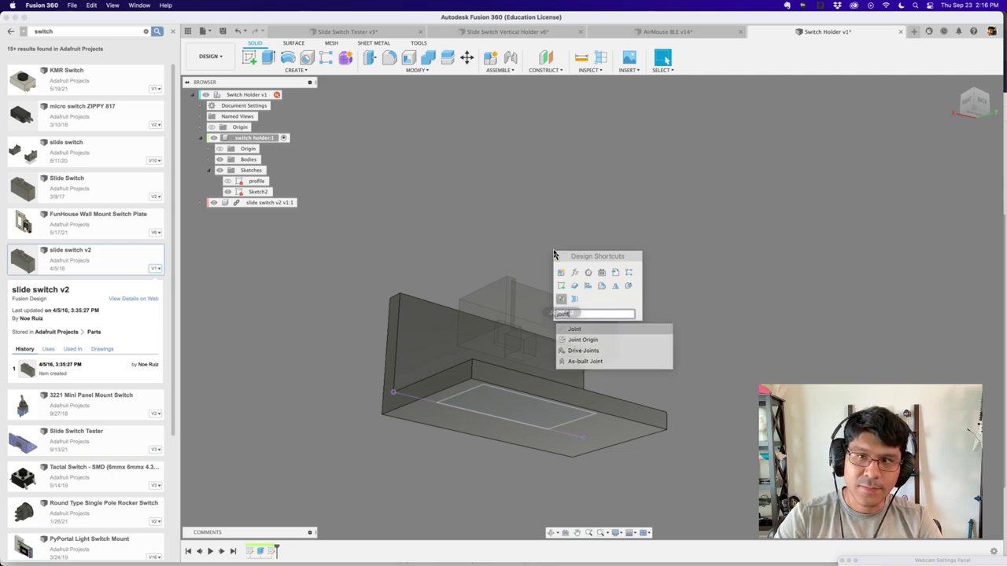
pyautogui.press('Return')
pyautogui.scroll(5, 519, 338)
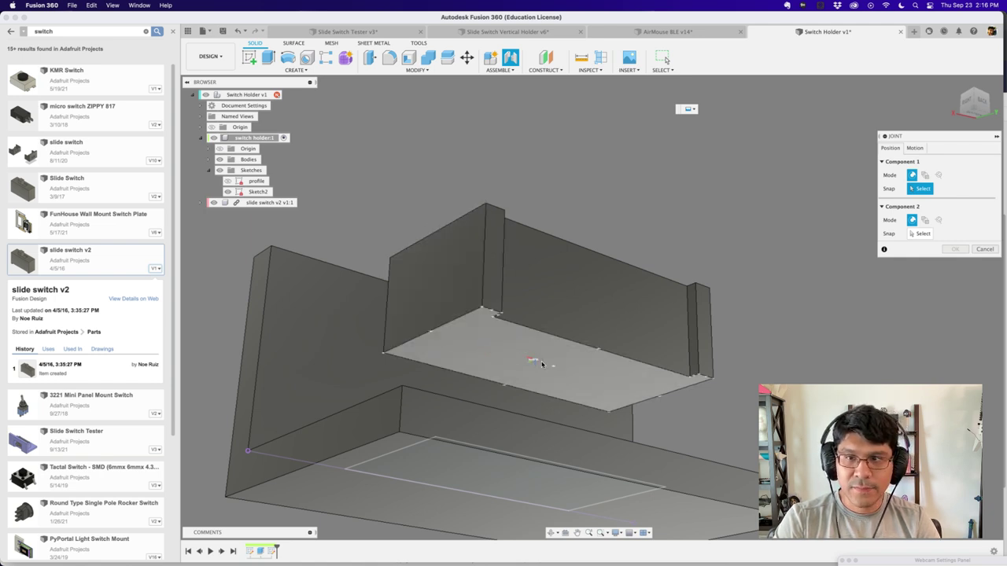
pyautogui.scroll(2, 524, 355)
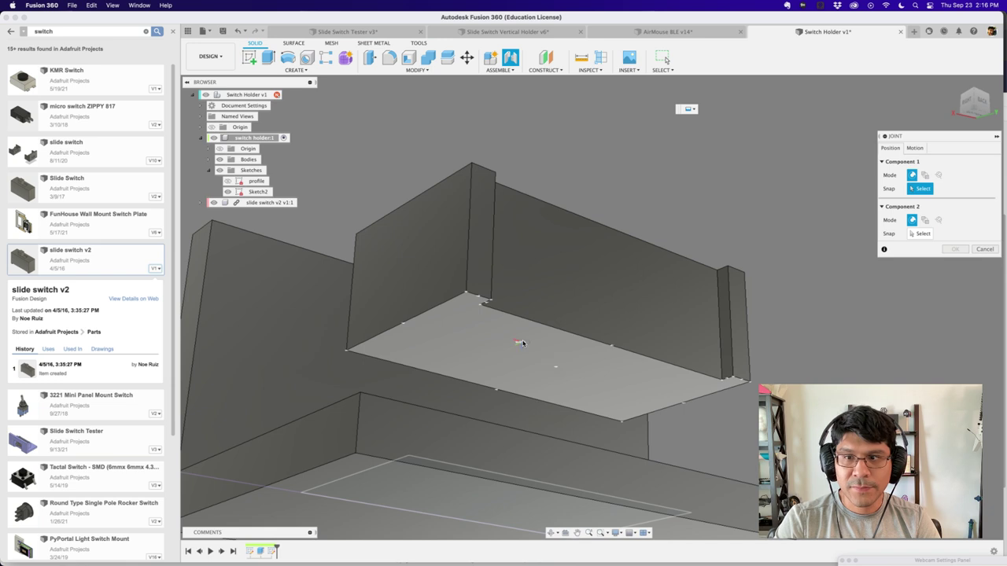
pyautogui.click(554, 366)
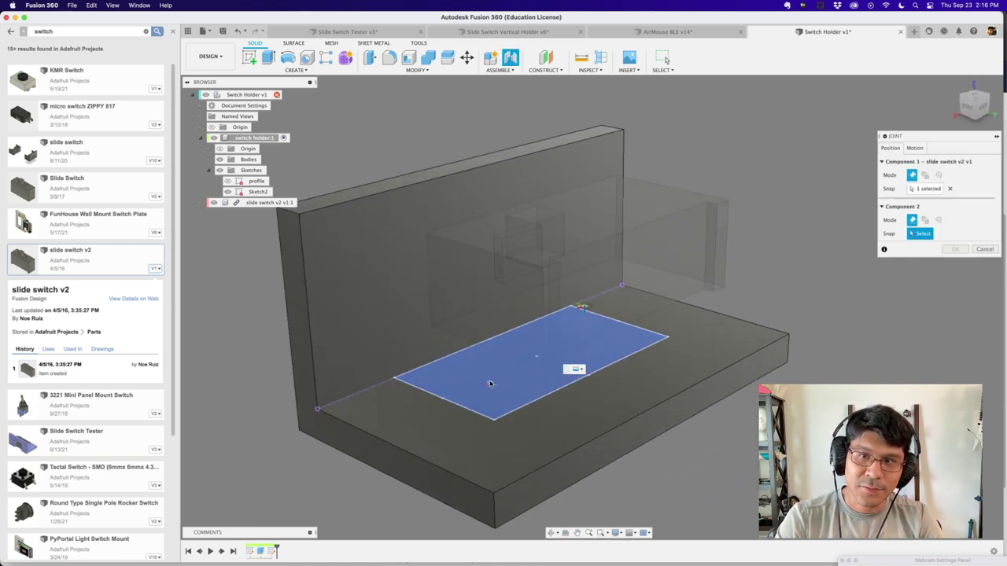
pyautogui.click(533, 360)
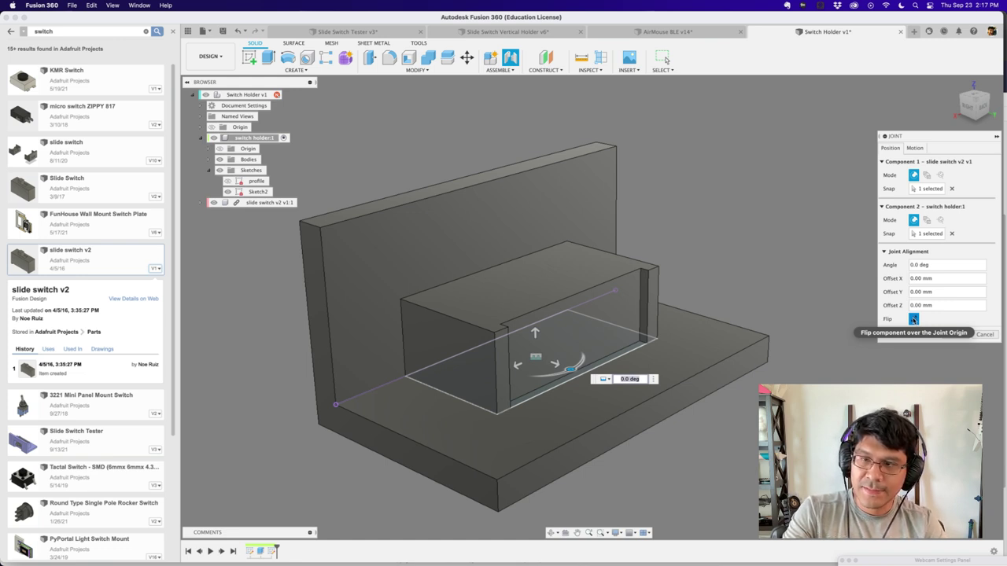
# Step: Toggle the joint's flip to check the switch's orientation and accept the joint with the switch upright on the base, at 0.00 mm offsets
pyautogui.click(913, 321)
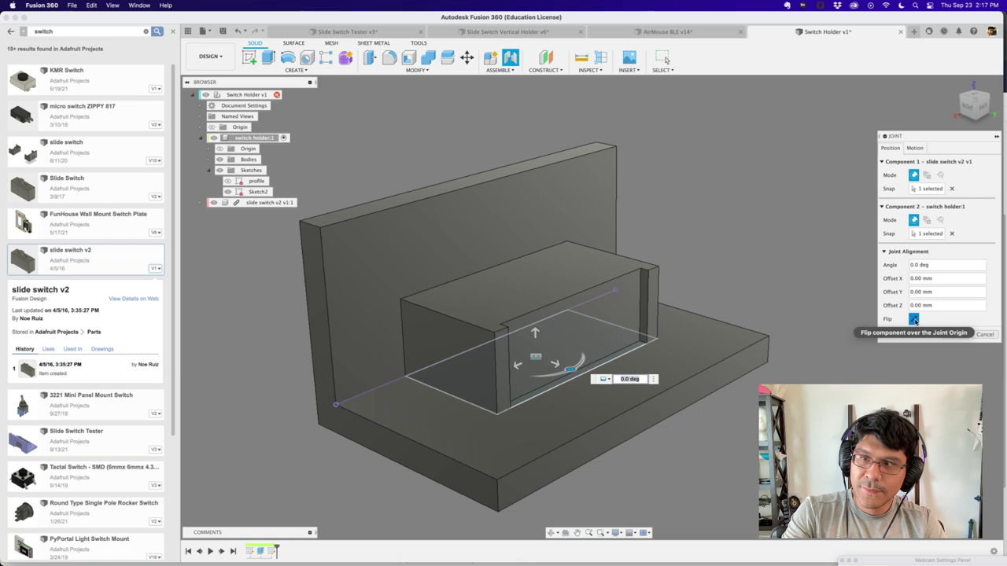
pyautogui.click(914, 321)
pyautogui.click(914, 321)
pyautogui.click(914, 321)
pyautogui.click(914, 321)
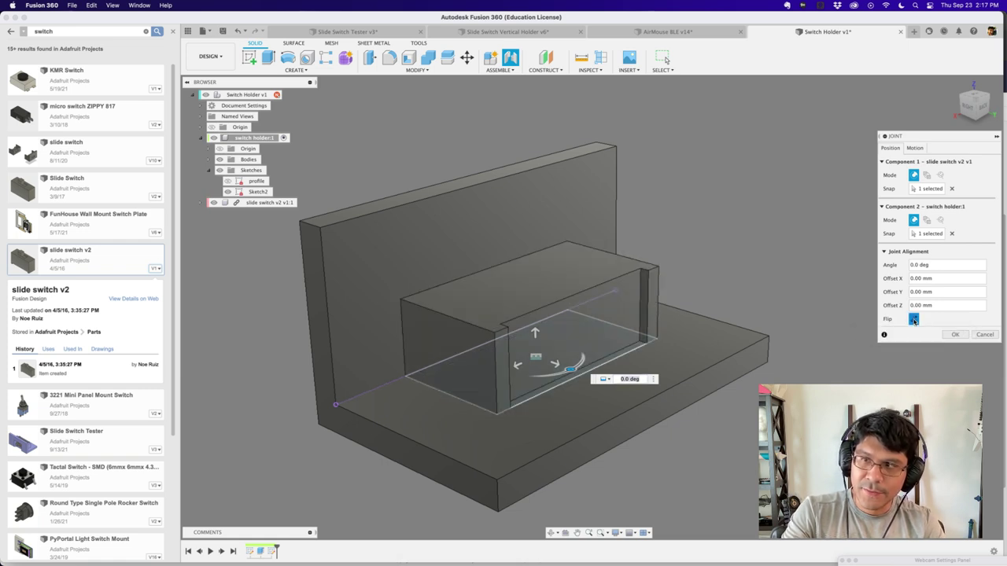
pyautogui.click(955, 334)
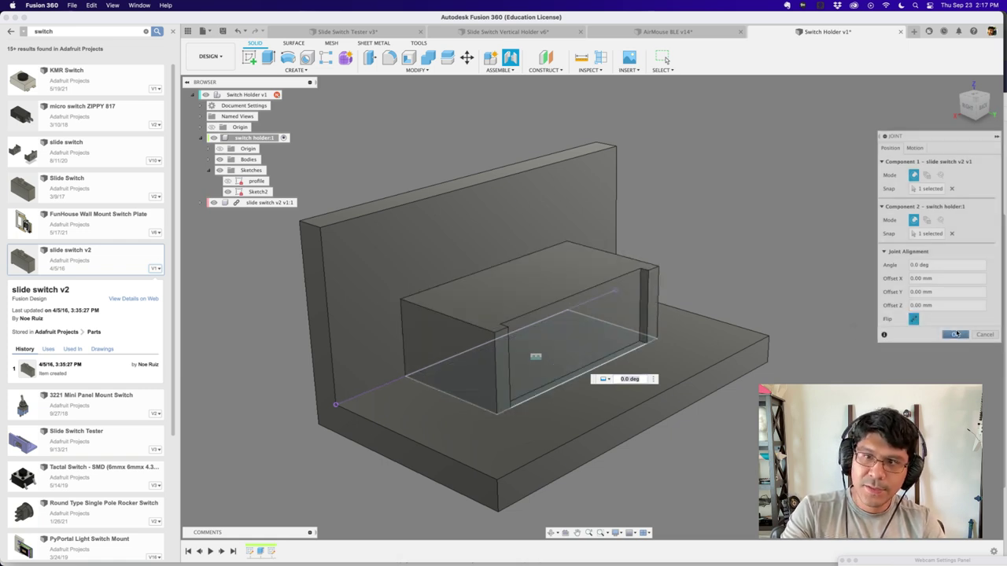
pyautogui.scroll(-3, 953, 328)
pyautogui.moveTo(886, 275); pyautogui.dragTo(756, 223, button='middle')
pyautogui.scroll(3, 757, 222)
pyautogui.scroll(-3, 758, 223)
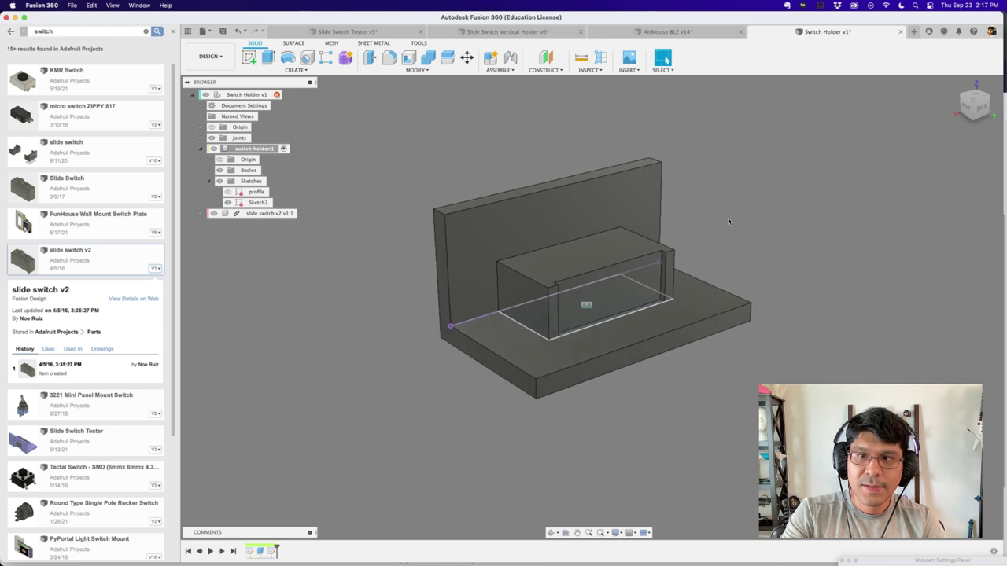
pyautogui.moveTo(613, 231); pyautogui.dragTo(598, 247, button='middle')
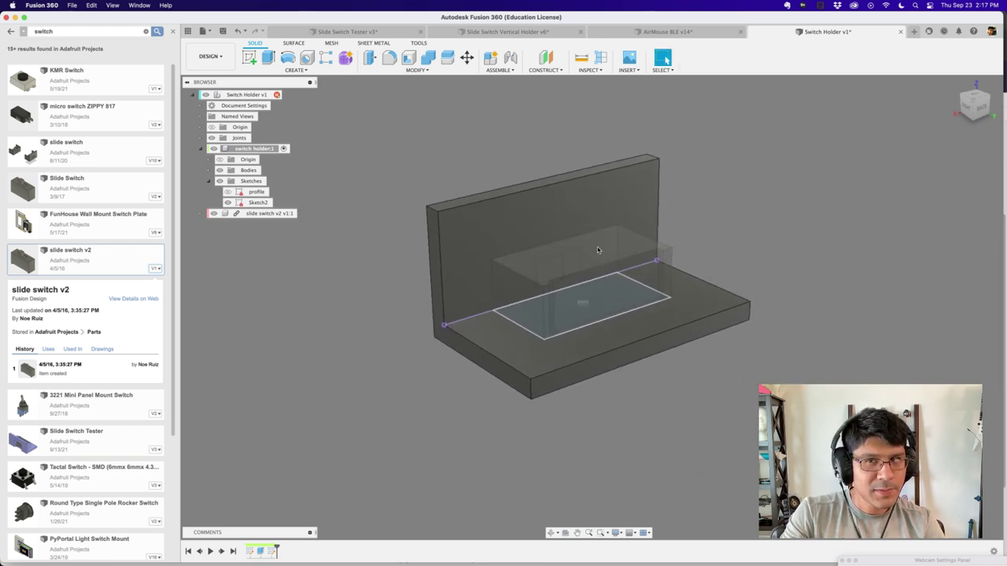
pyautogui.click(710, 59)
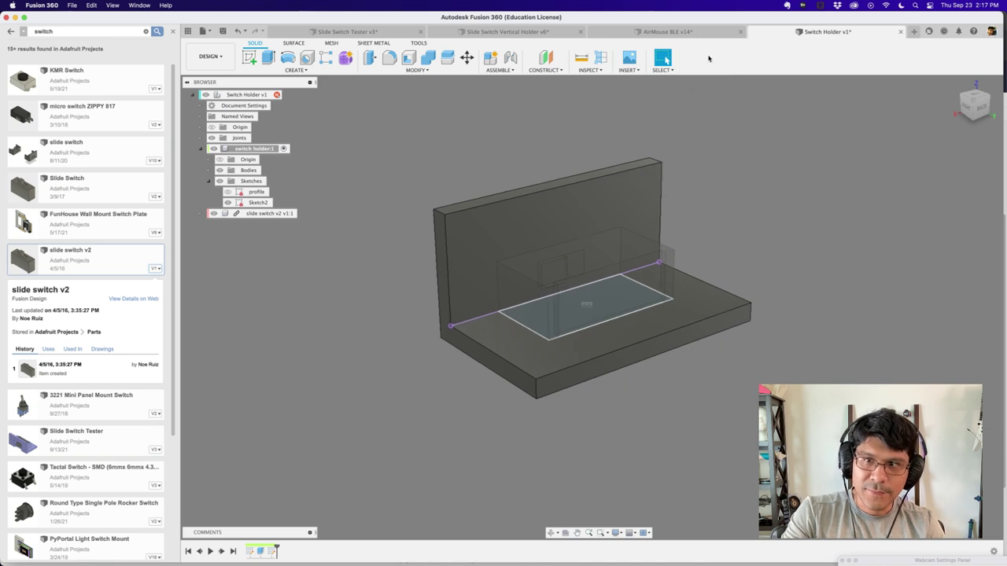
# Step: Reopen Sketch2 for editing and hide the switch holder's bodies to expose the rectangle's constraints
pyautogui.click(272, 552)
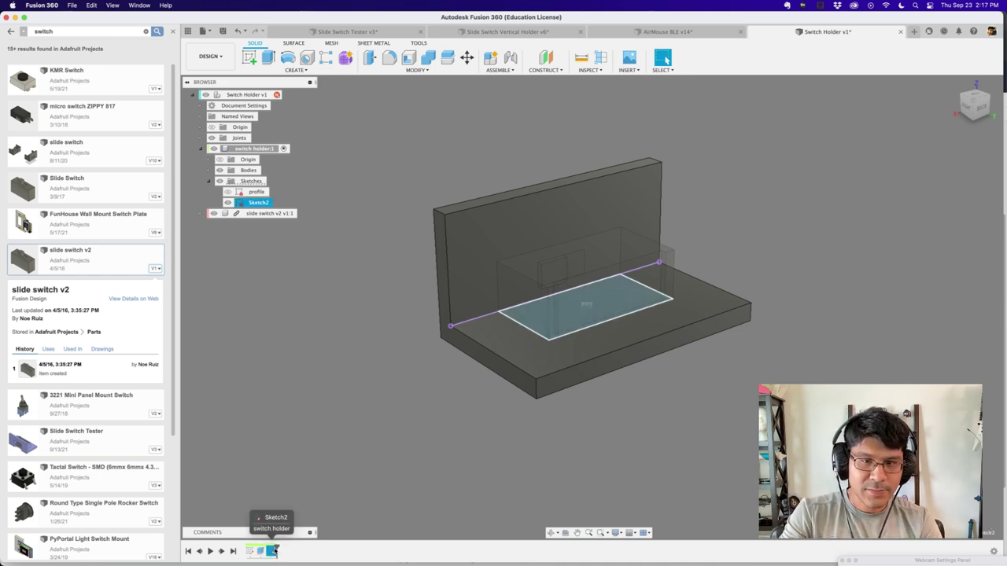
pyautogui.click(240, 203)
pyautogui.doubleClick(240, 203)
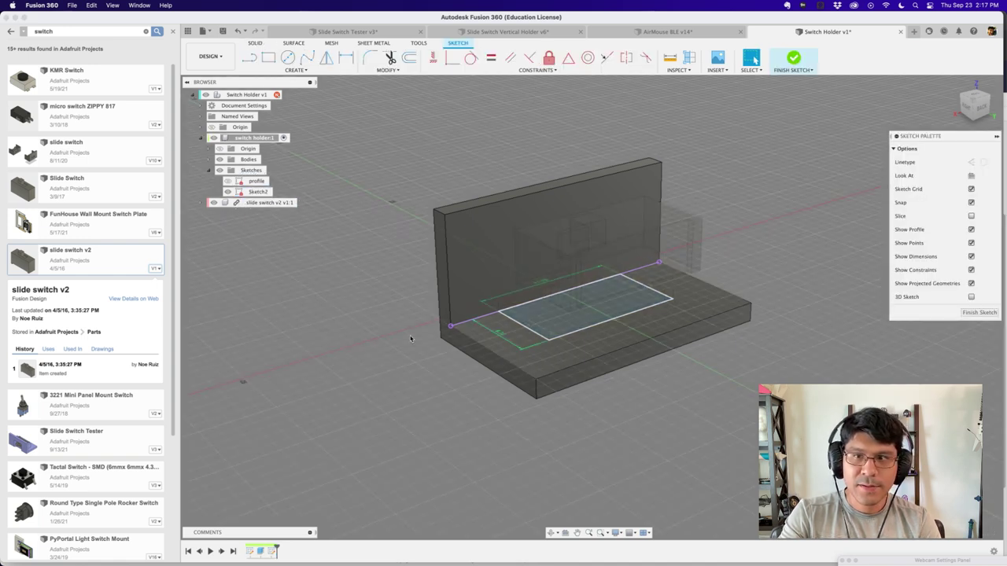
pyautogui.keyDown('shift'); pyautogui.moveTo(388, 359); pyautogui.dragTo(386, 374, button='middle'); pyautogui.keyUp('shift')
pyautogui.scroll(5, 478, 287)
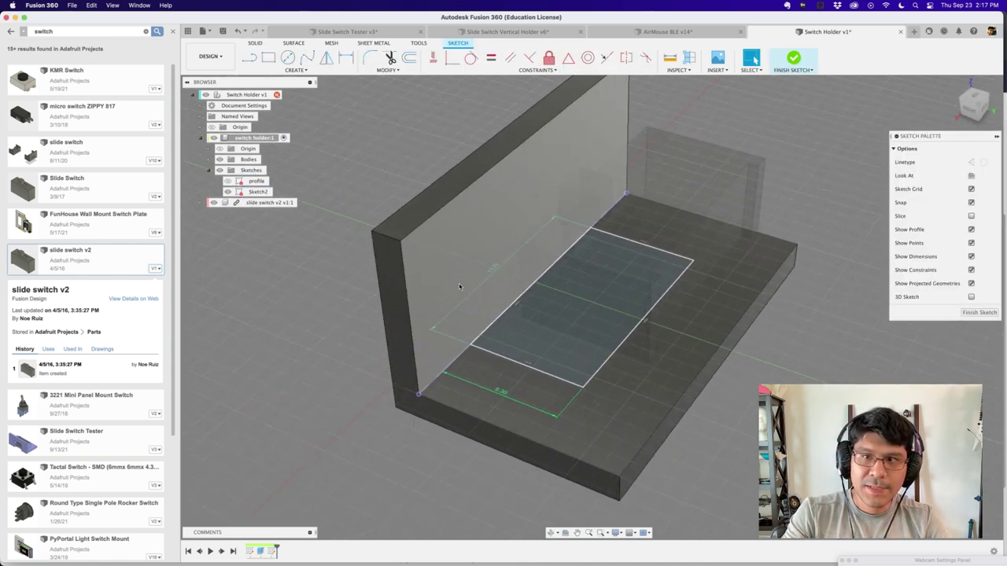
pyautogui.scroll(2, 503, 291)
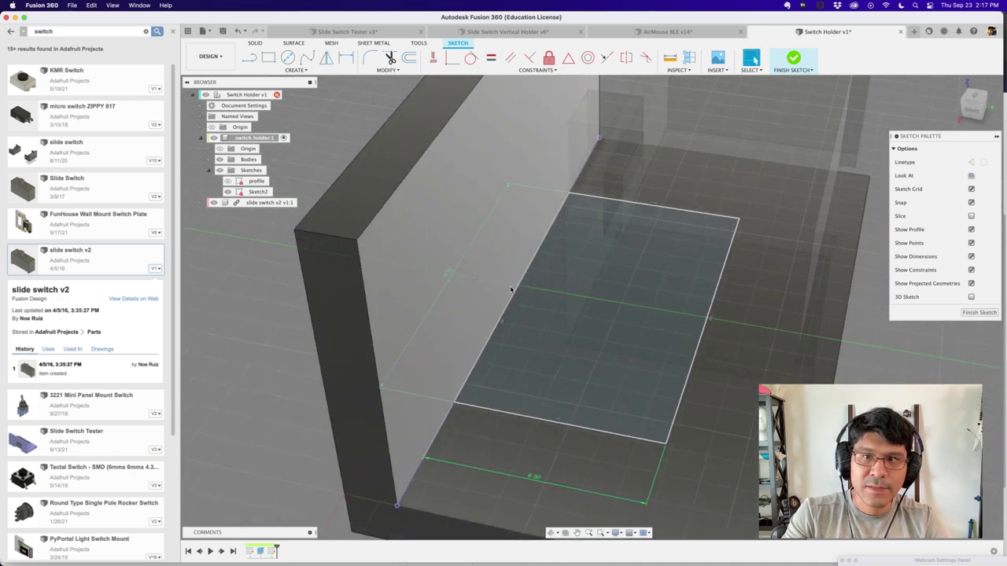
pyautogui.scroll(-3, 510, 290)
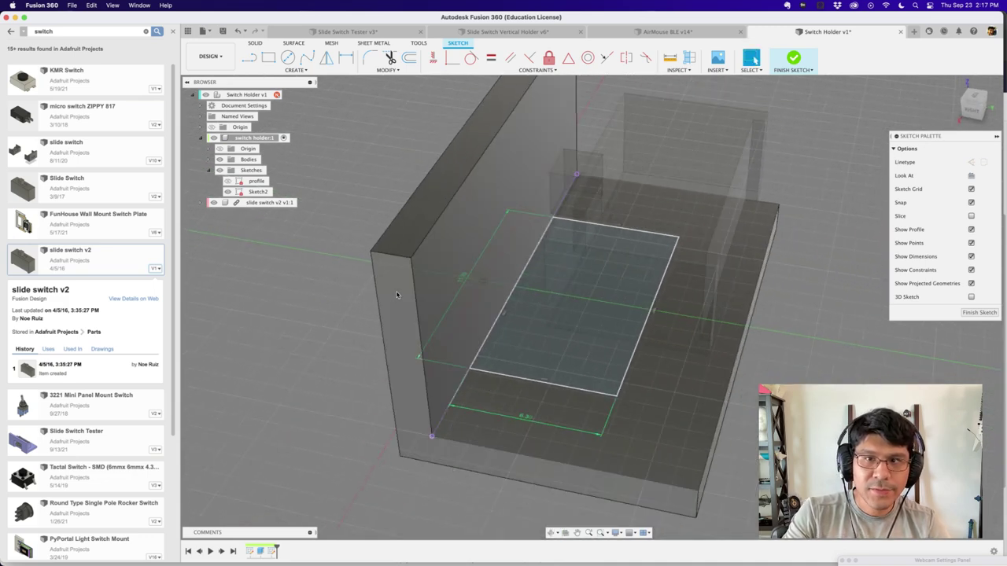
pyautogui.click(221, 159)
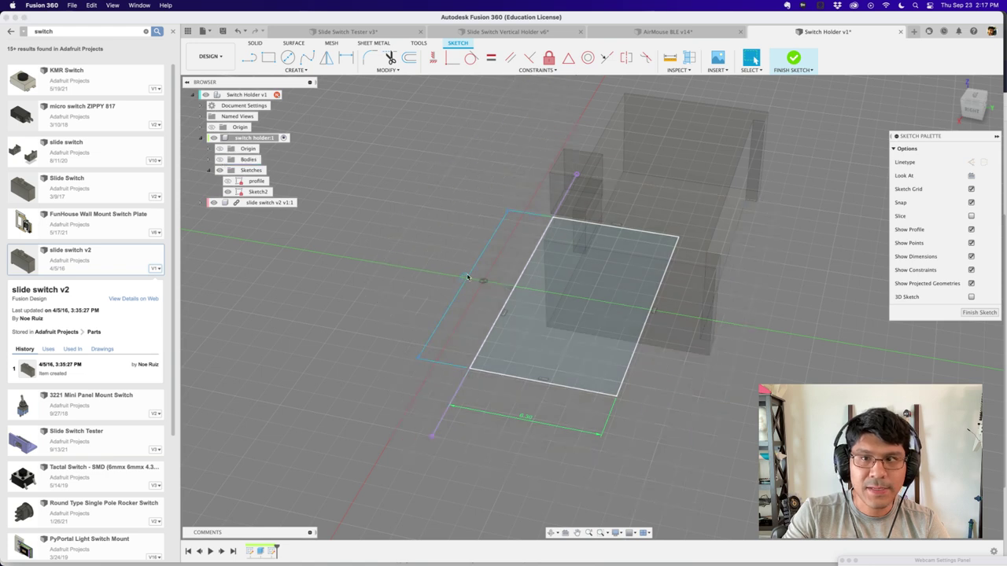
# Step: Delete the midpoint constraint between the rectangle's long side and the projected wall edge, and finish the sketch
pyautogui.scroll(3, 469, 278)
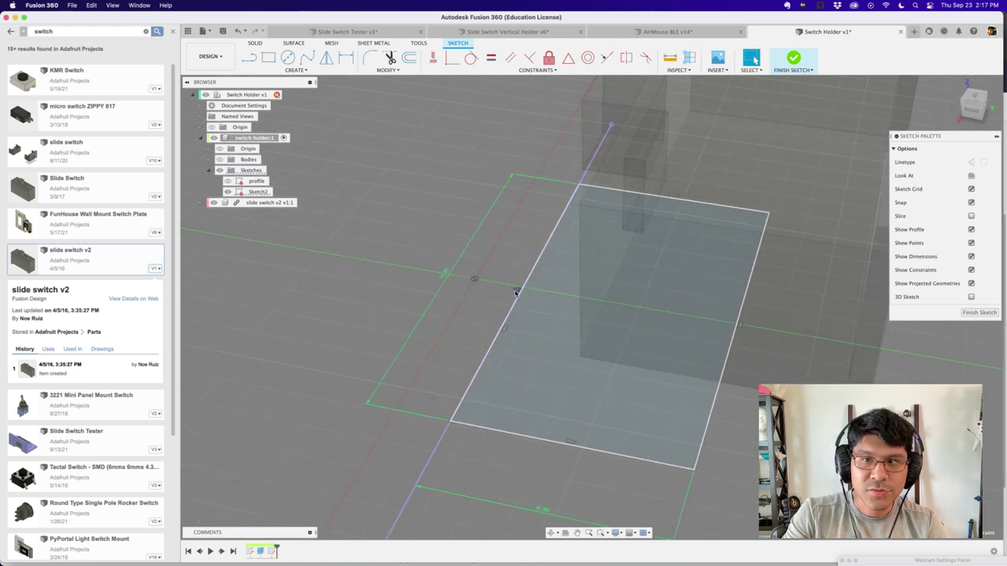
pyautogui.scroll(-2, 515, 291)
pyautogui.click(524, 377)
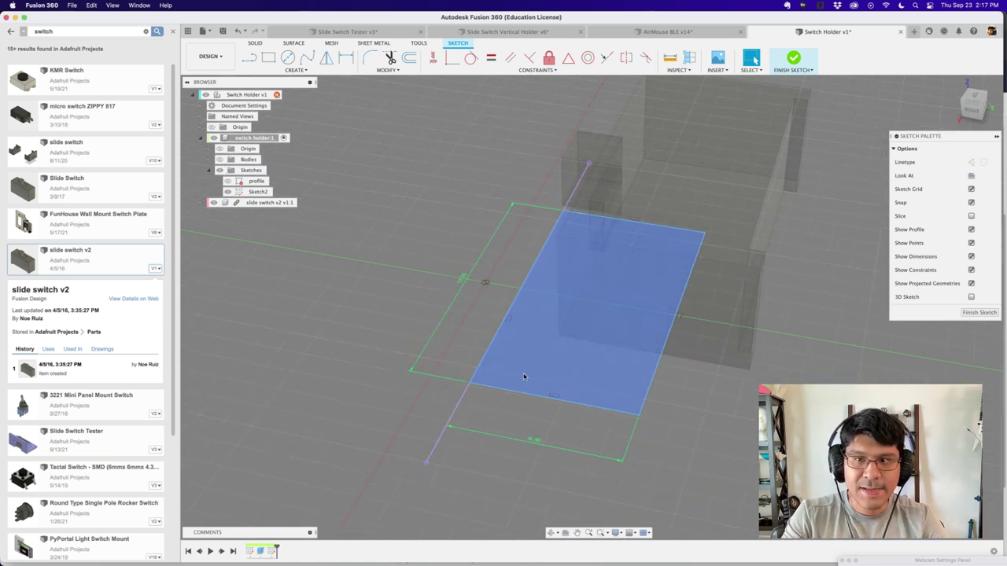
pyautogui.click(794, 59)
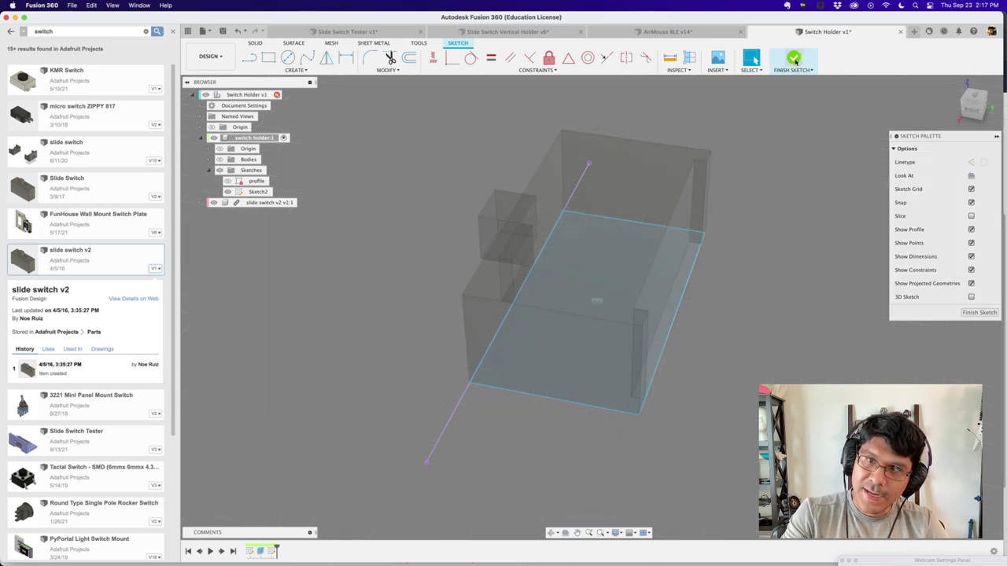
# Step: With the holder's bodies shown again, move the rectangle away from the upright wall and activate the top-level Switch Holder component
pyautogui.click(220, 170)
pyautogui.moveTo(496, 375)
pyautogui.mouseDown()
pyautogui.moveTo(629, 364)
pyautogui.moveTo(570, 393)
pyautogui.mouseUp()
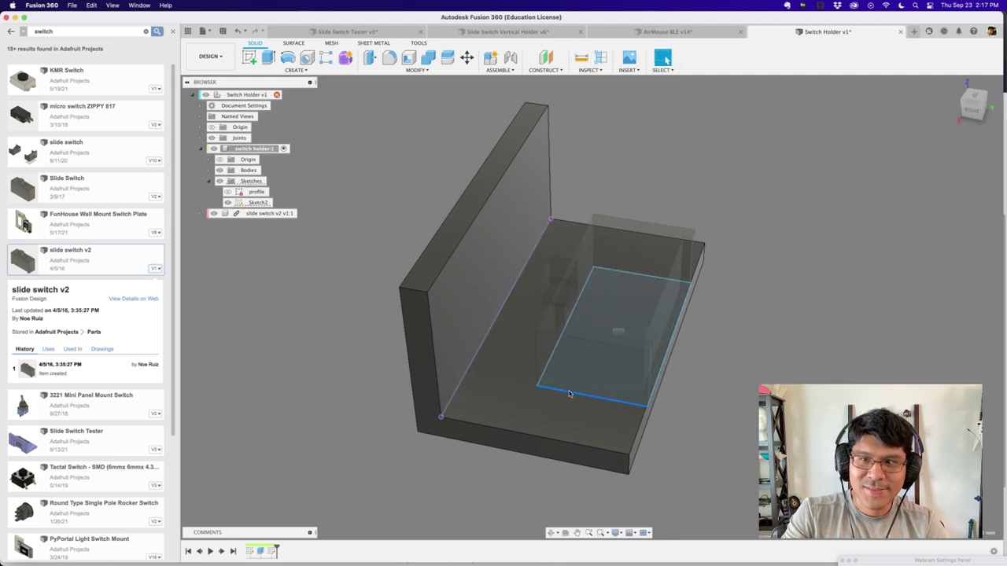
pyautogui.click(276, 94)
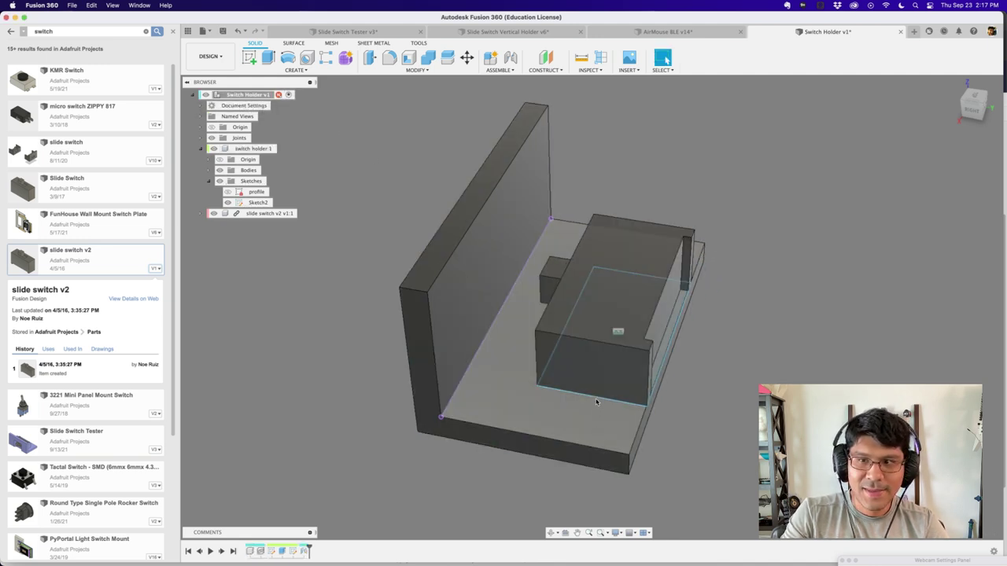
# Step: Slide the unconstrained rectangle back and forth across the base to test that the jointed switch follows it
pyautogui.moveTo(596, 402); pyautogui.dragTo(575, 412)
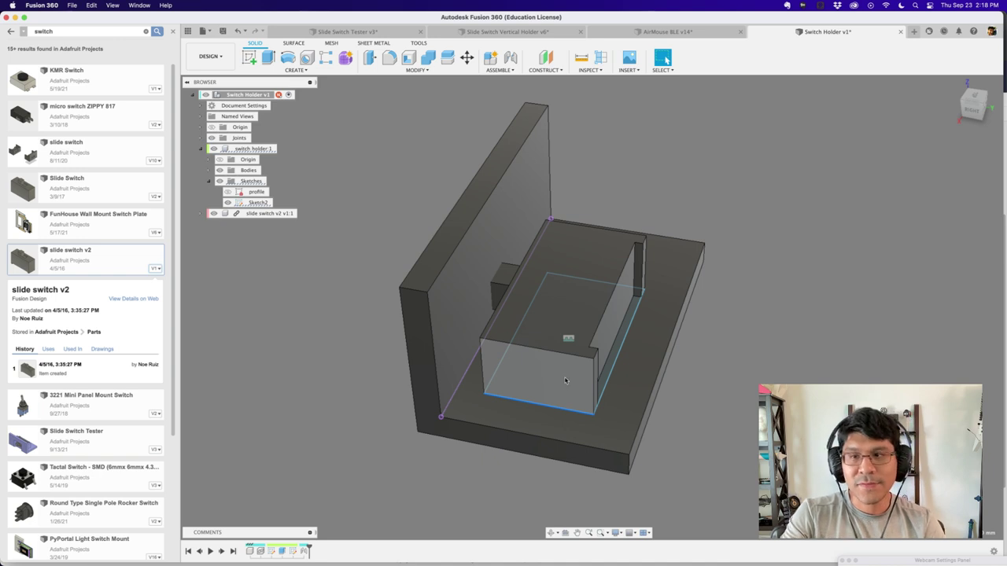
pyautogui.moveTo(565, 406)
pyautogui.mouseDown()
pyautogui.moveTo(618, 403)
pyautogui.moveTo(676, 352)
pyautogui.moveTo(775, 384)
pyautogui.moveTo(588, 386)
pyautogui.moveTo(526, 449)
pyautogui.moveTo(590, 376)
pyautogui.moveTo(649, 384)
pyautogui.moveTo(601, 426)
pyautogui.moveTo(586, 384)
pyautogui.moveTo(607, 334)
pyautogui.moveTo(543, 397)
pyautogui.moveTo(549, 410)
pyautogui.mouseUp()
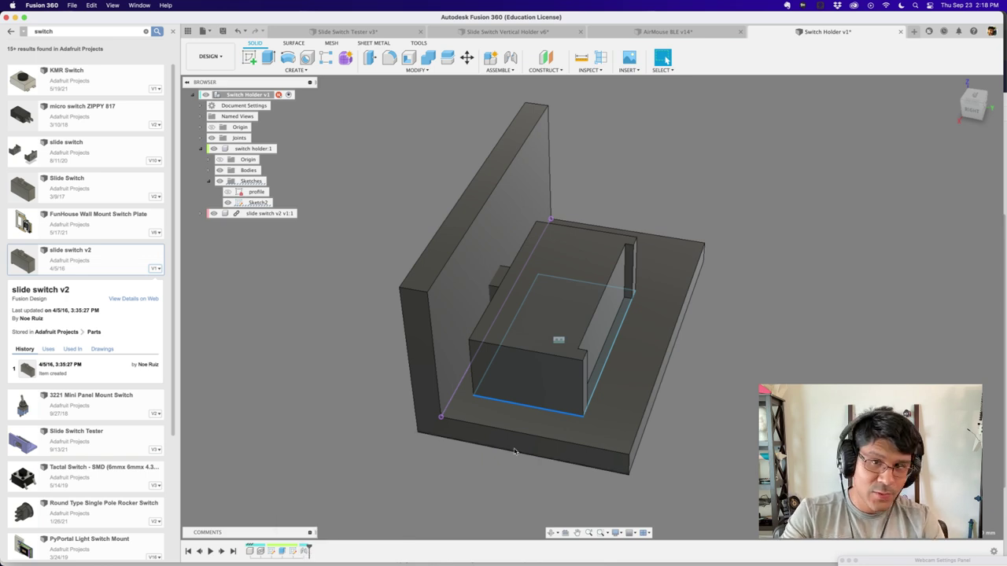
pyautogui.moveTo(664, 363); pyautogui.dragTo(581, 385)
pyautogui.click(362, 512)
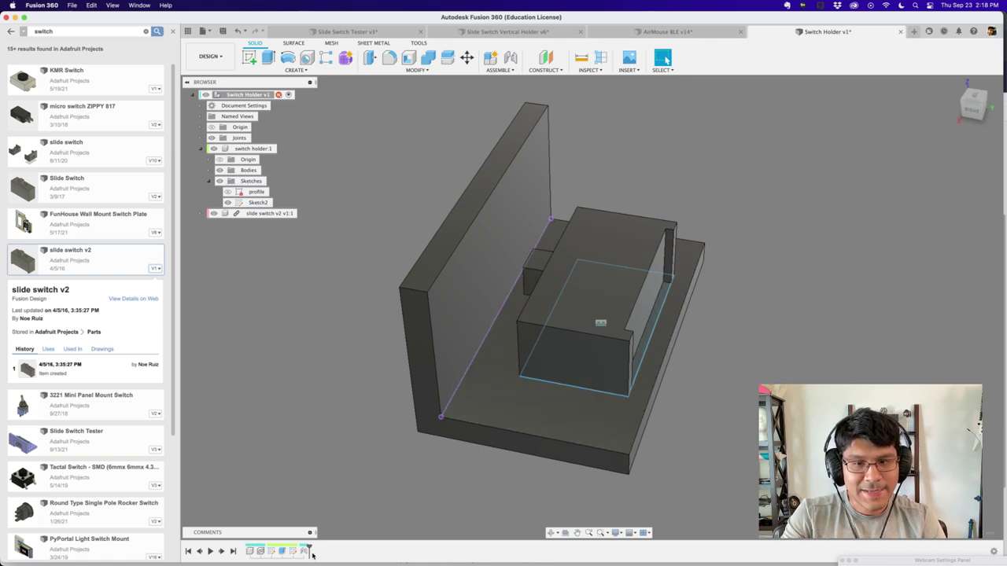
# Step: Reapply the midpoint constraint between the rectangle's nearest long side and the projected wall edge in Sketch2, and finish the sketch
pyautogui.doubleClick(291, 551)
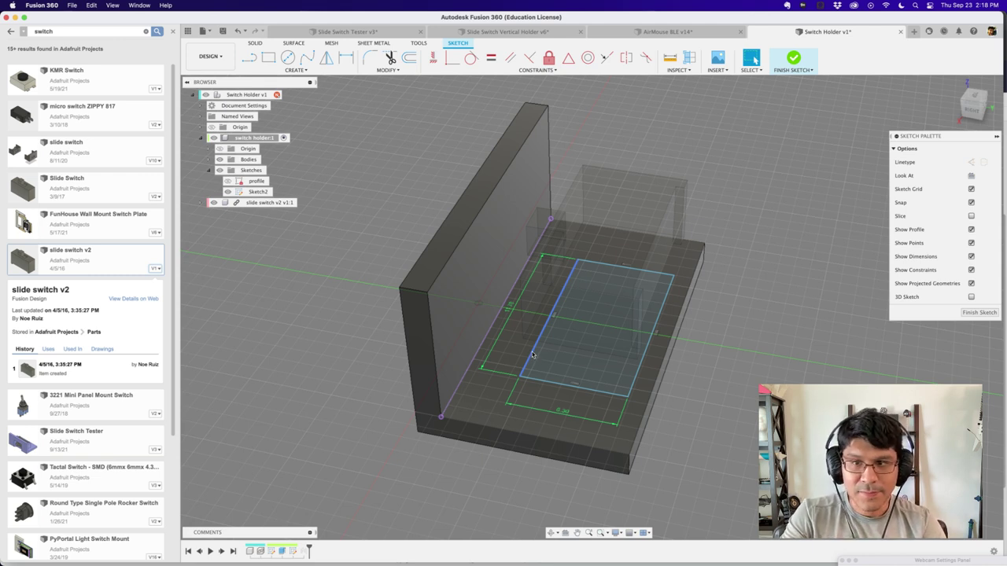
pyautogui.click(474, 359)
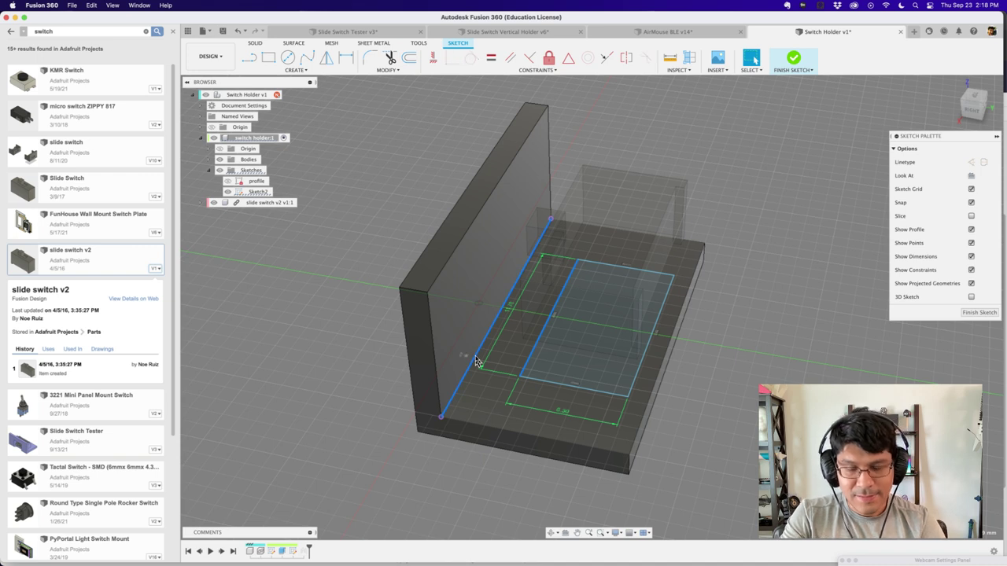
pyautogui.press('s')
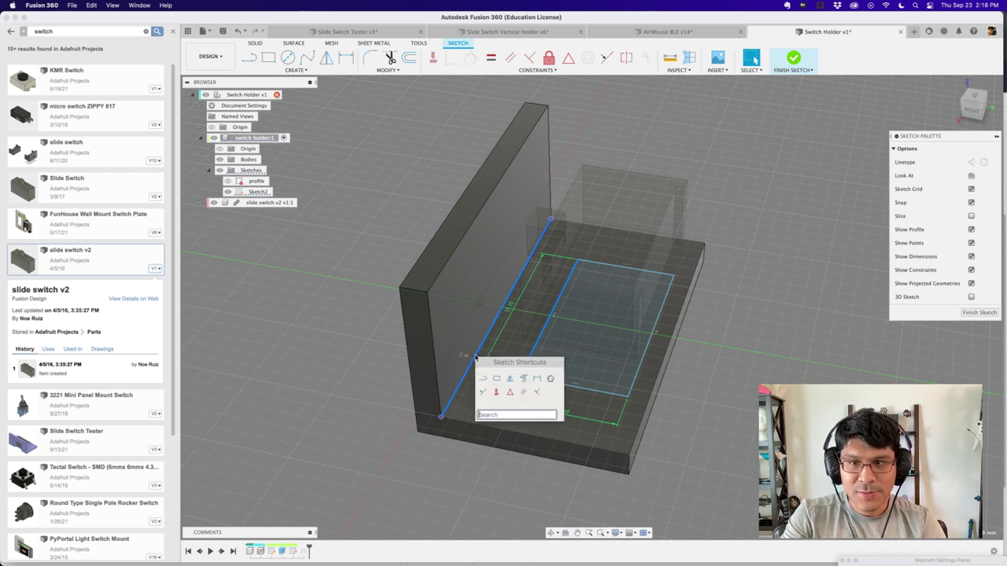
pyautogui.click(512, 392)
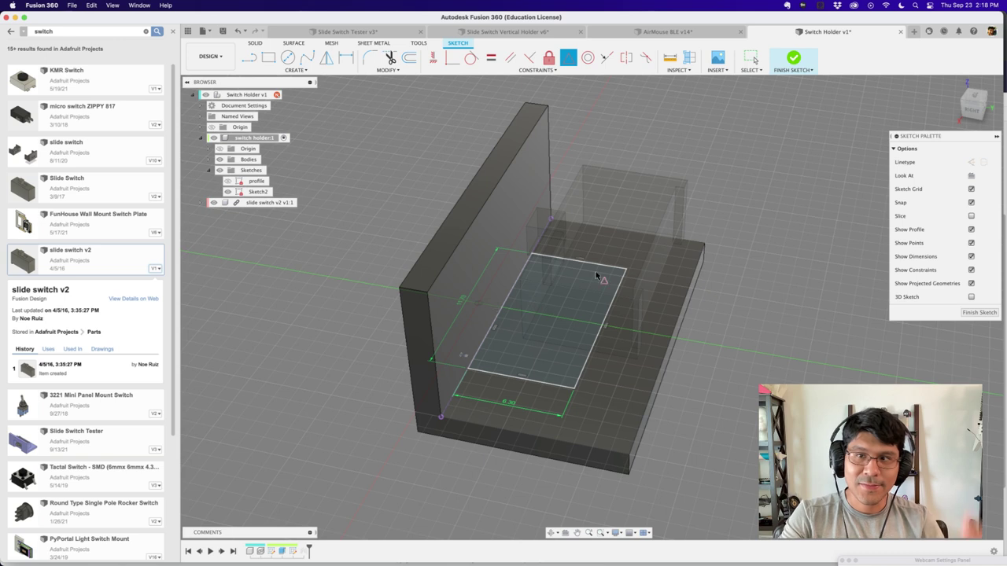
pyautogui.press('Escape')
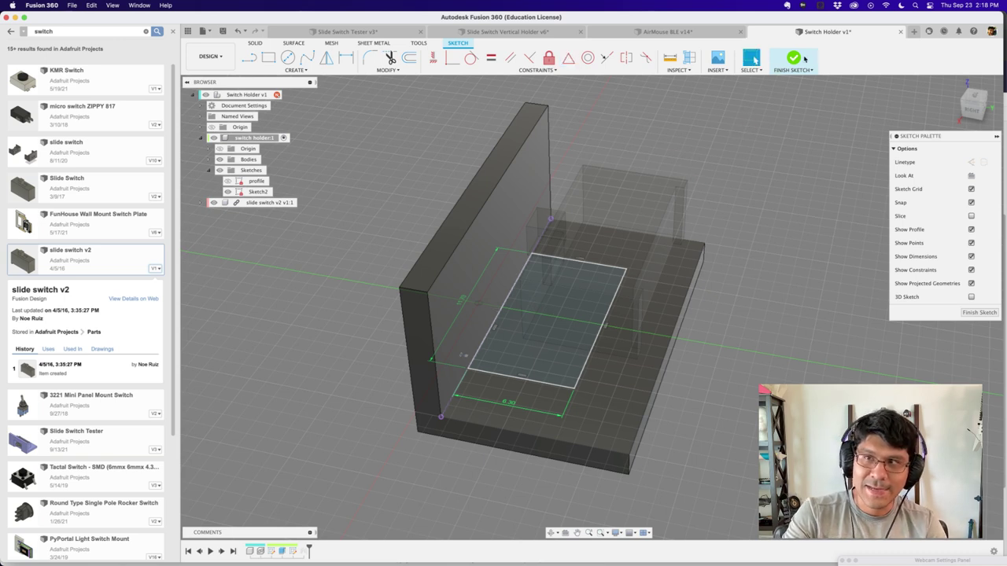
pyautogui.click(793, 58)
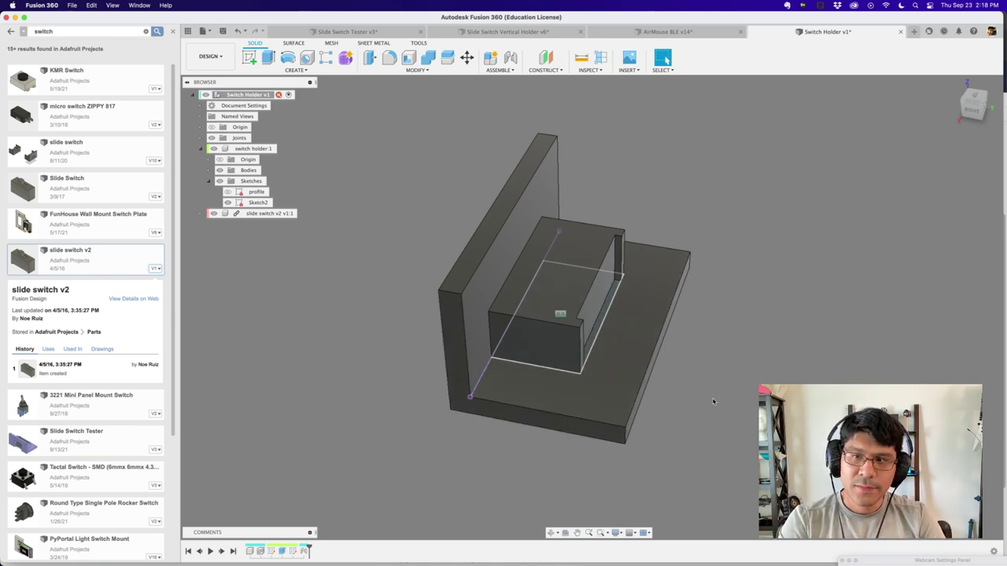
pyautogui.keyDown('shift'); pyautogui.moveTo(711, 404); pyautogui.dragTo(603, 310, button='middle'); pyautogui.keyUp('shift')
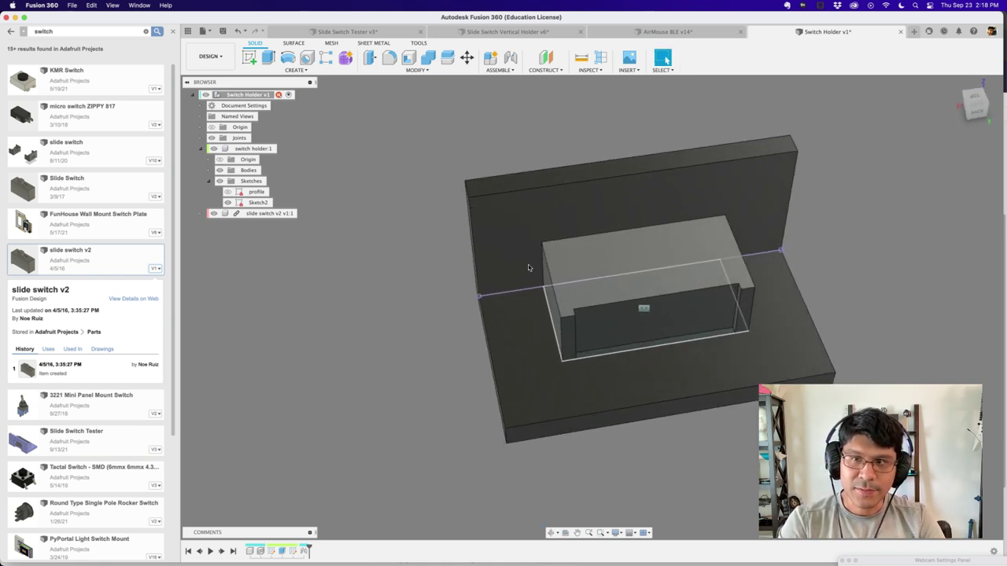
pyautogui.keyDown('shift'); pyautogui.moveTo(404, 310); pyautogui.dragTo(456, 264, button='middle'); pyautogui.keyUp('shift')
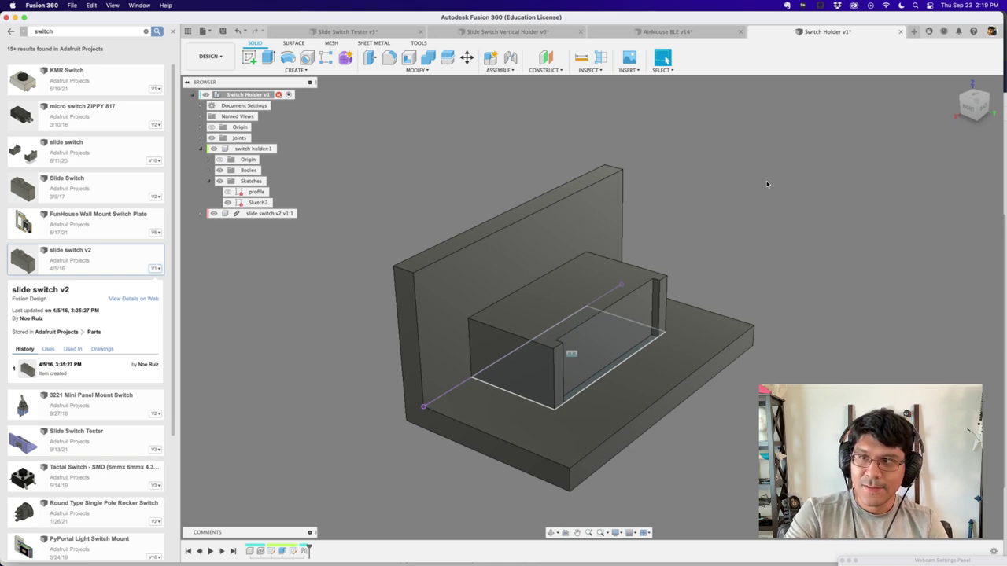
# Step: Apply the Plastic - Translucent Matte (Blue) appearance to the L-shaped holder body
pyautogui.press('a')
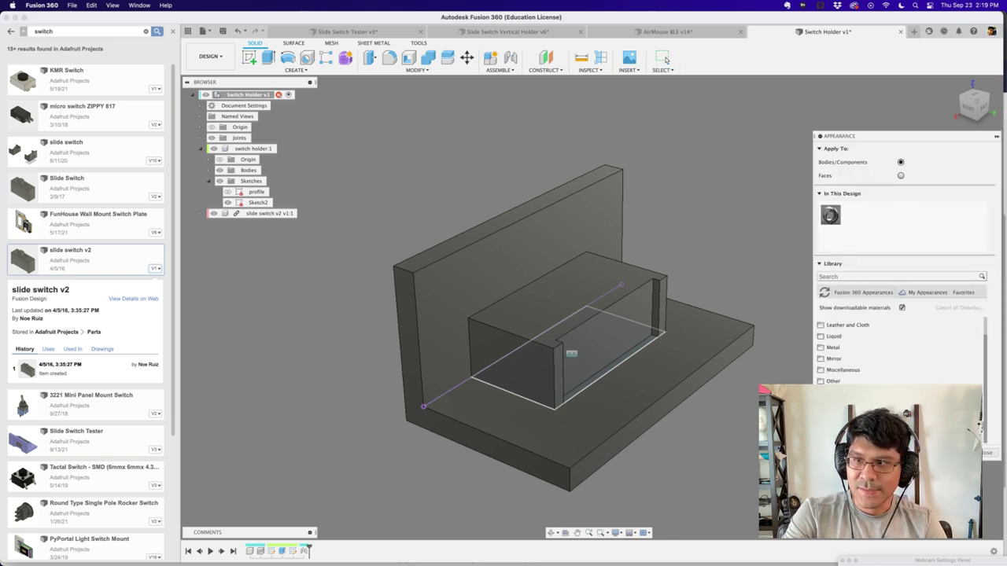
pyautogui.scroll(-5, 897, 350)
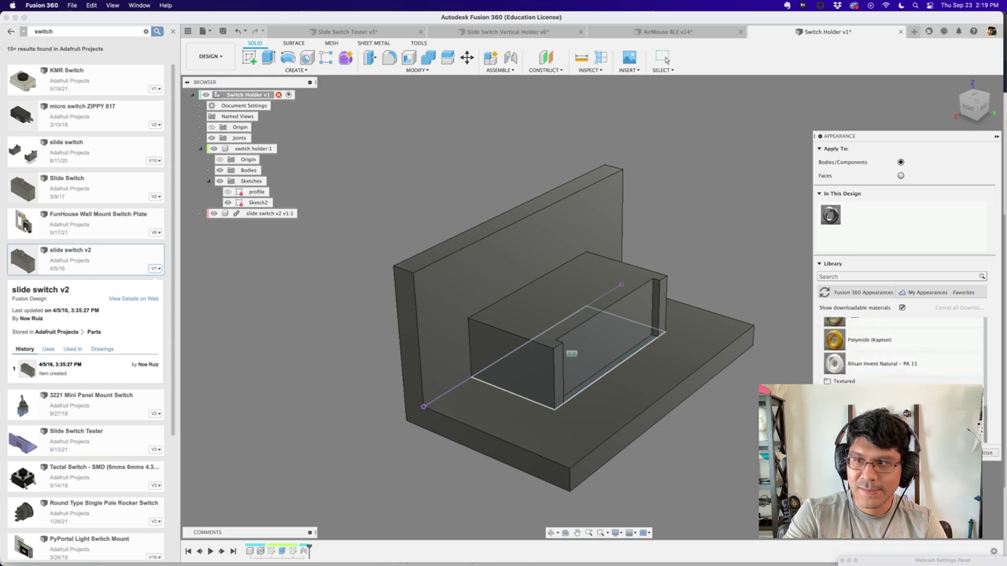
pyautogui.scroll(3, 897, 351)
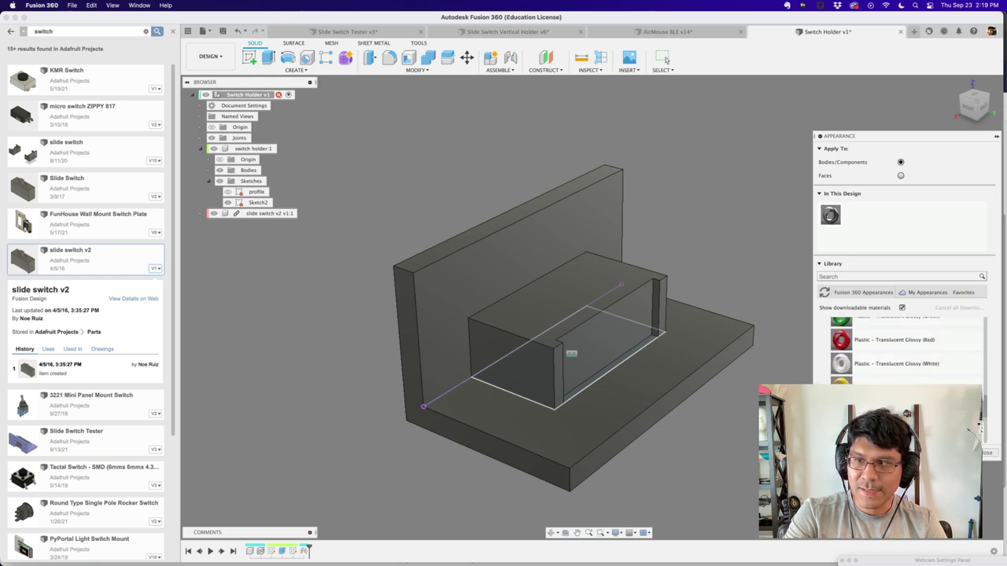
pyautogui.moveTo(554, 230); pyautogui.dragTo(534, 240)
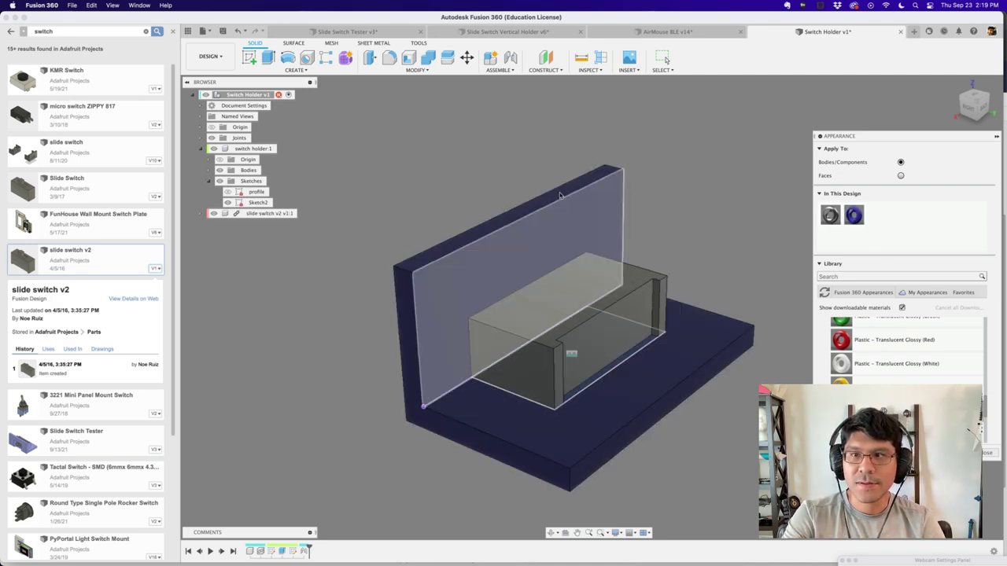
# Step: Lighten the holder's Plastic - Translucent Matte (Blue) appearance to RGB 160, 171, 255 and finish the appearance editing
pyautogui.rightClick(855, 217)
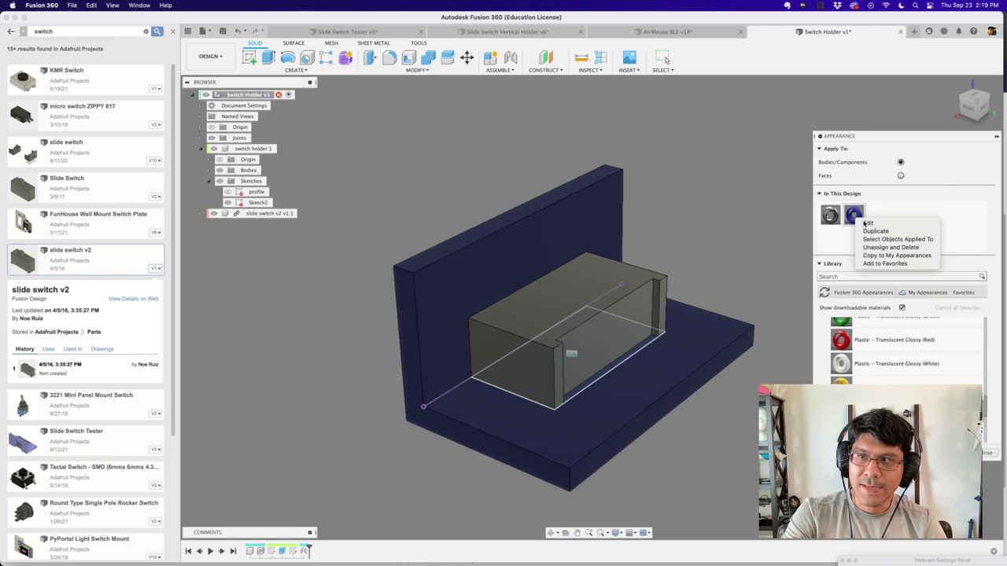
pyautogui.click(867, 223)
pyautogui.moveTo(759, 199); pyautogui.dragTo(768, 184)
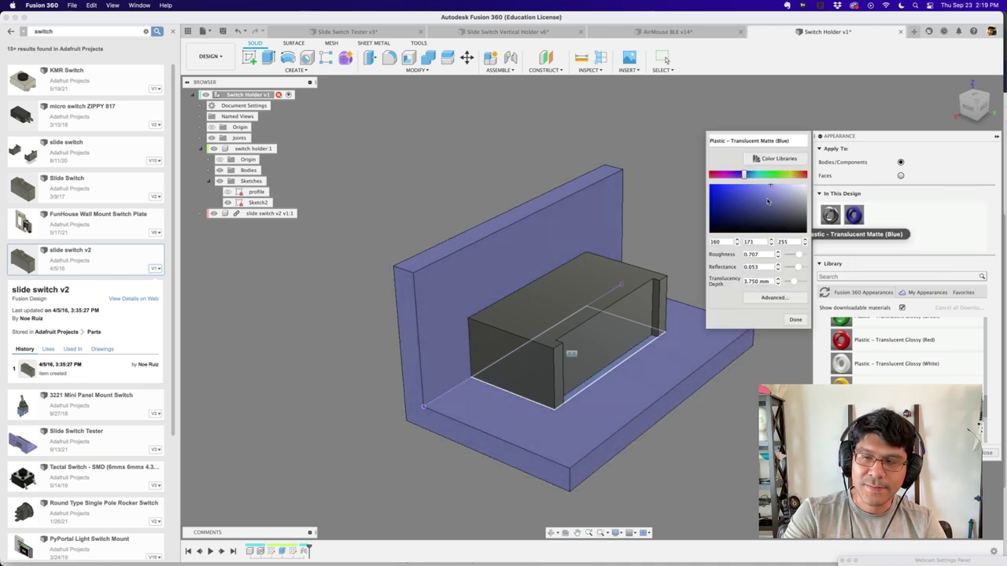
pyautogui.click(796, 318)
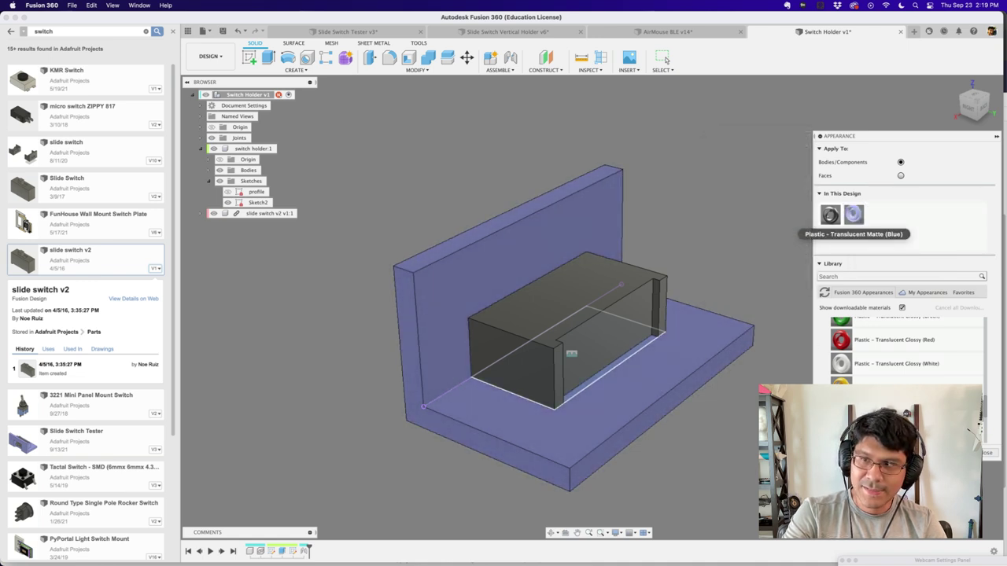
pyautogui.click(988, 453)
# Step: Rename Sketch2 of the switch holder component as "switch walls"
pyautogui.keyDown('shift'); pyautogui.moveTo(760, 303); pyautogui.dragTo(737, 272, button='middle'); pyautogui.keyUp('shift')
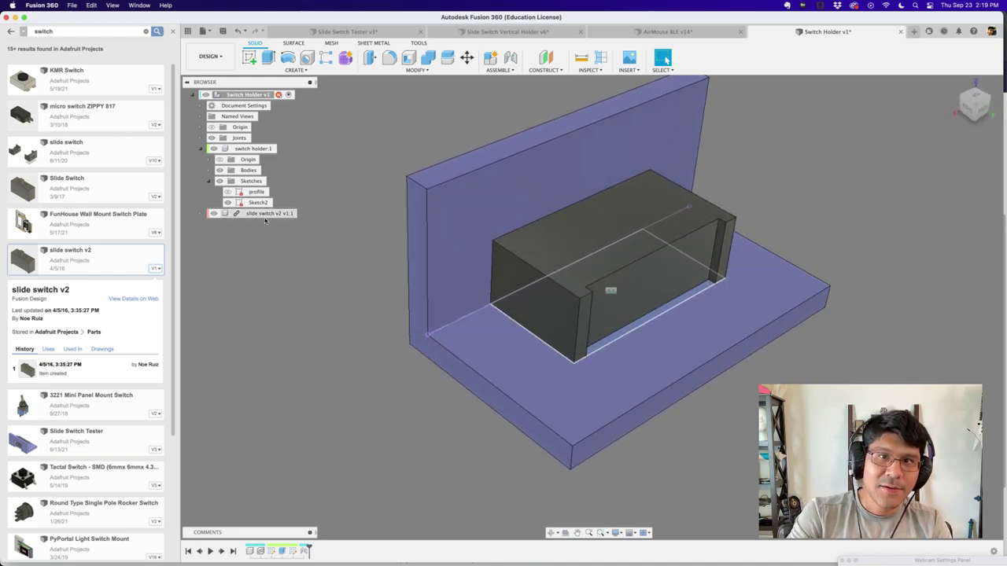
pyautogui.click(254, 203)
pyautogui.click(256, 203)
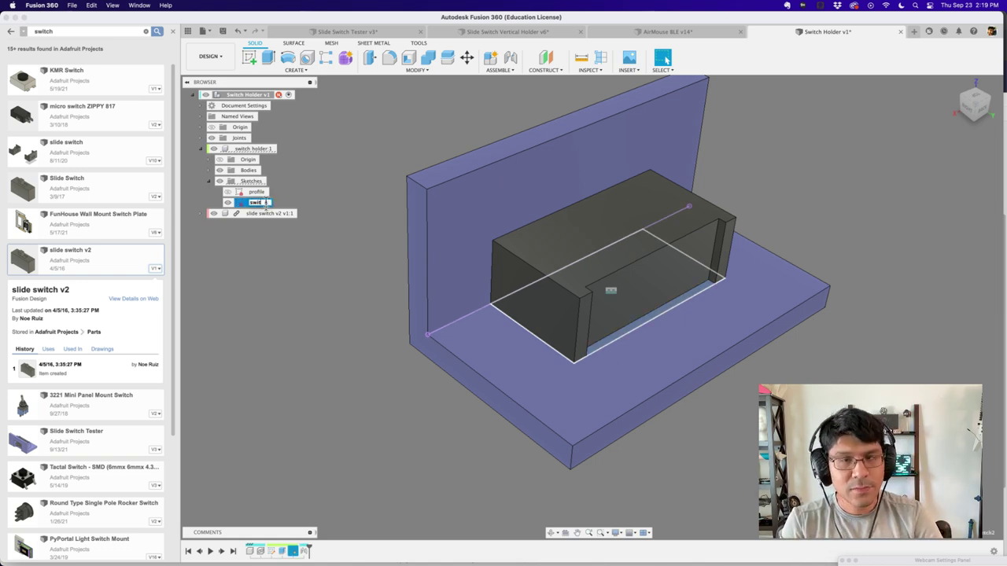
pyautogui.write('switch walls')
pyautogui.press('Return')
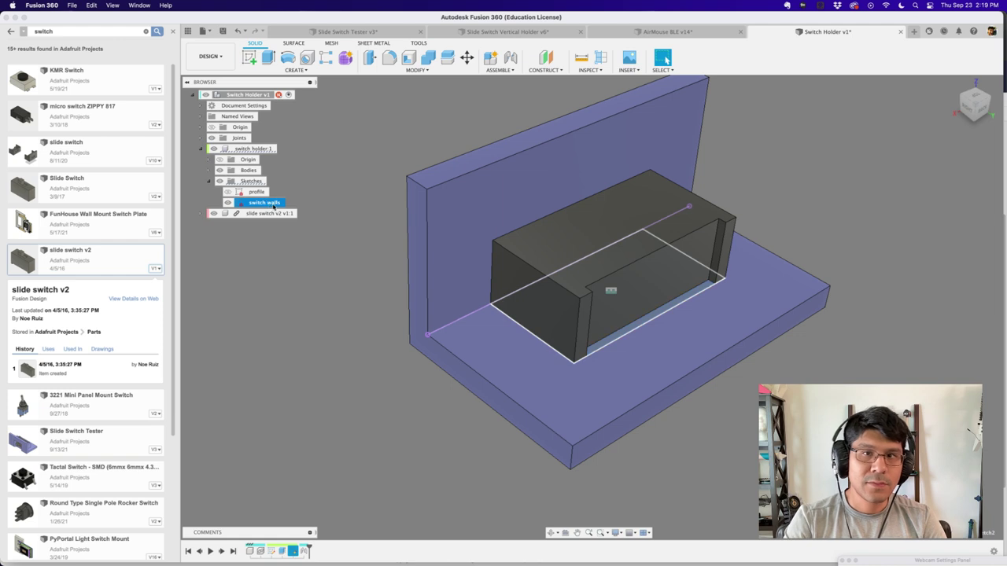
# Step: Open the switch walls sketch for editing and move the rectangle's short-side dimension outside the holder's outline
pyautogui.doubleClick(239, 204)
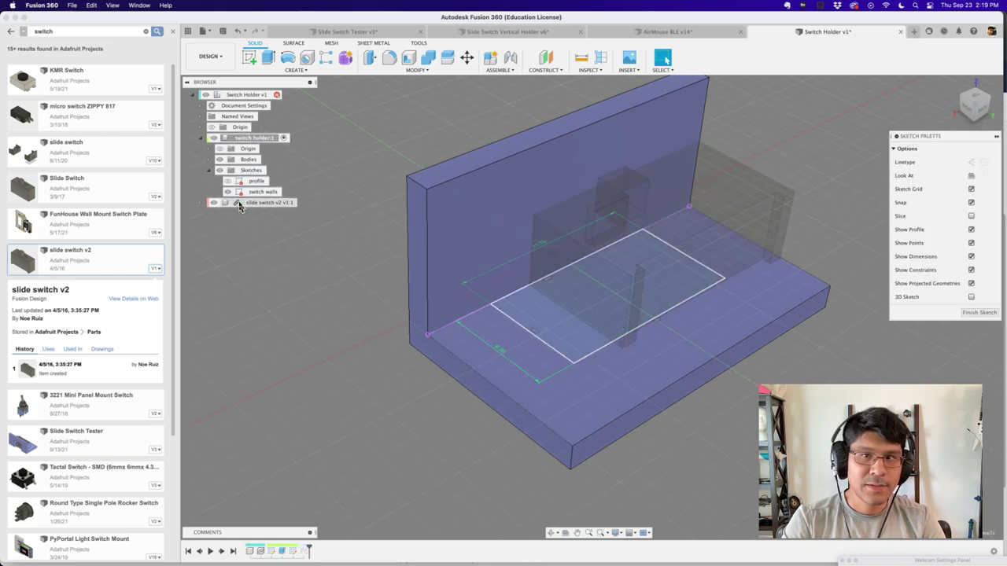
pyautogui.keyDown('shift'); pyautogui.moveTo(381, 281); pyautogui.dragTo(434, 266, button='middle'); pyautogui.keyUp('shift')
pyautogui.scroll(1, 434, 265)
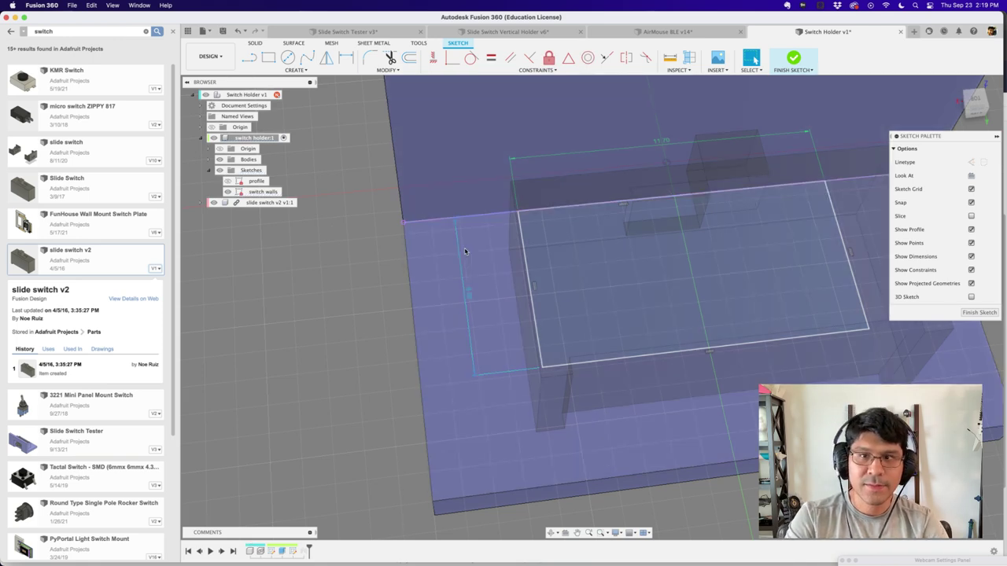
pyautogui.moveTo(468, 298); pyautogui.dragTo(330, 297)
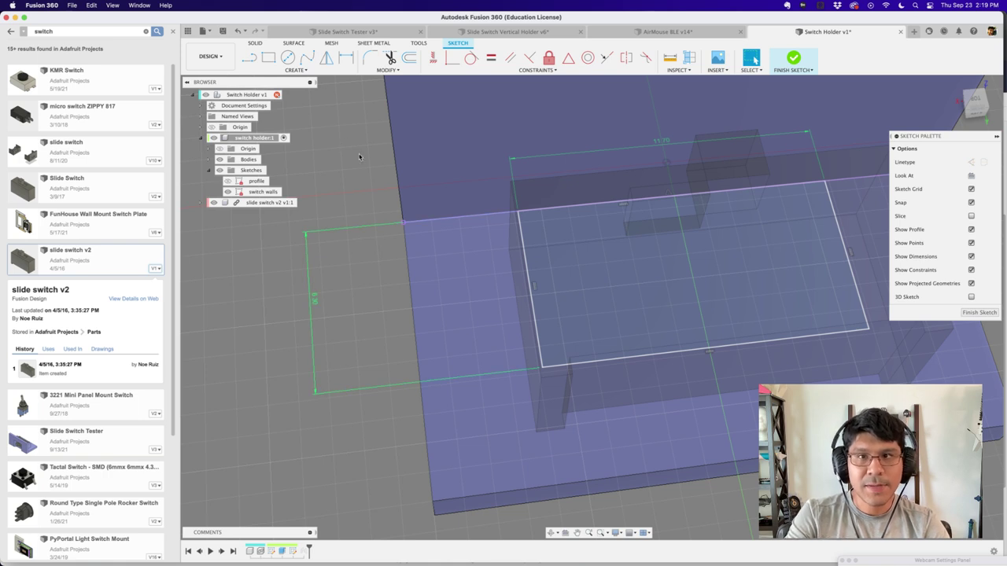
# Step: Sketch a three-line strip about 4.9 mm long and 1.6 mm wide from the projected wall edge, beside the switch rectangle's short side
pyautogui.click(306, 58)
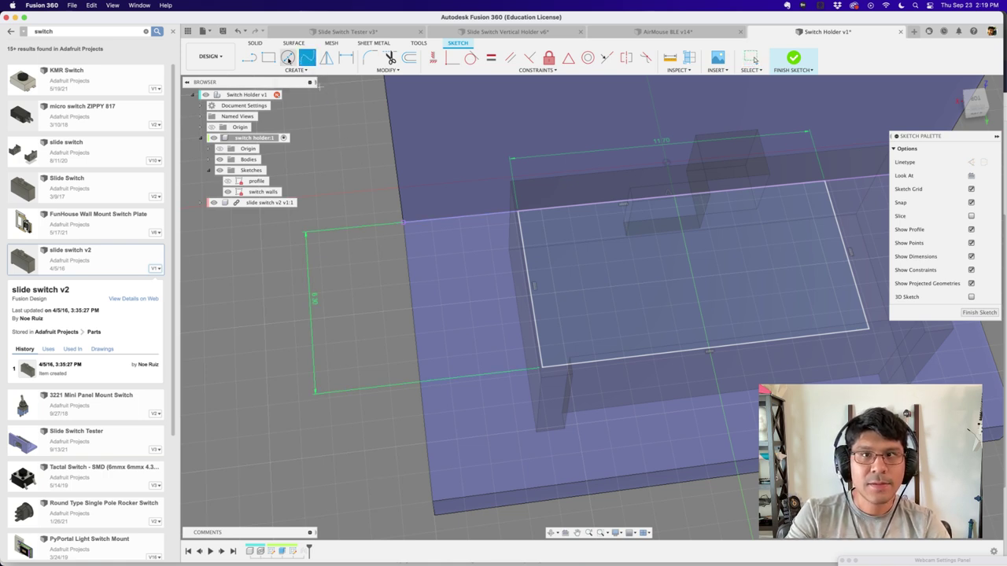
pyautogui.click(247, 58)
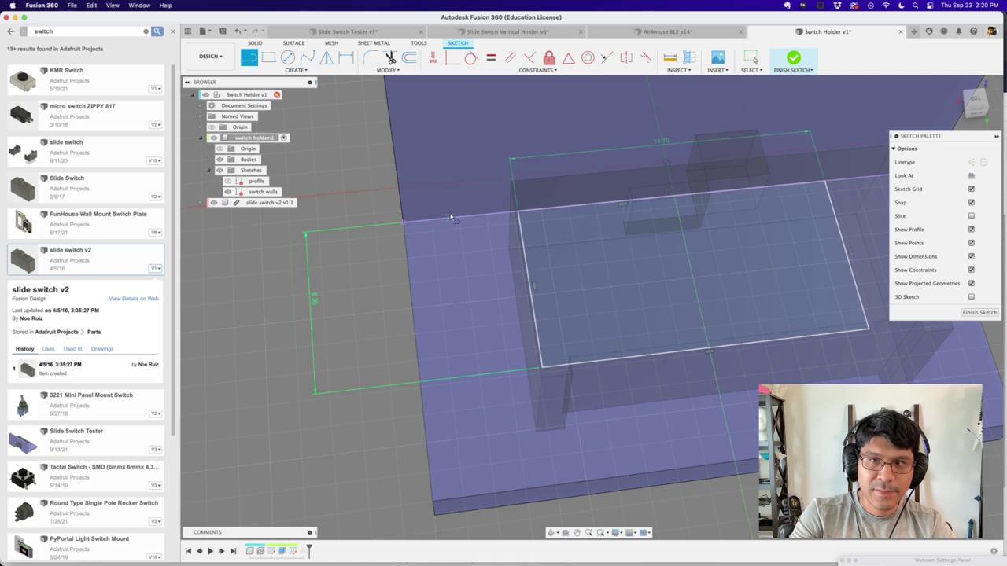
pyautogui.scroll(1, 450, 218)
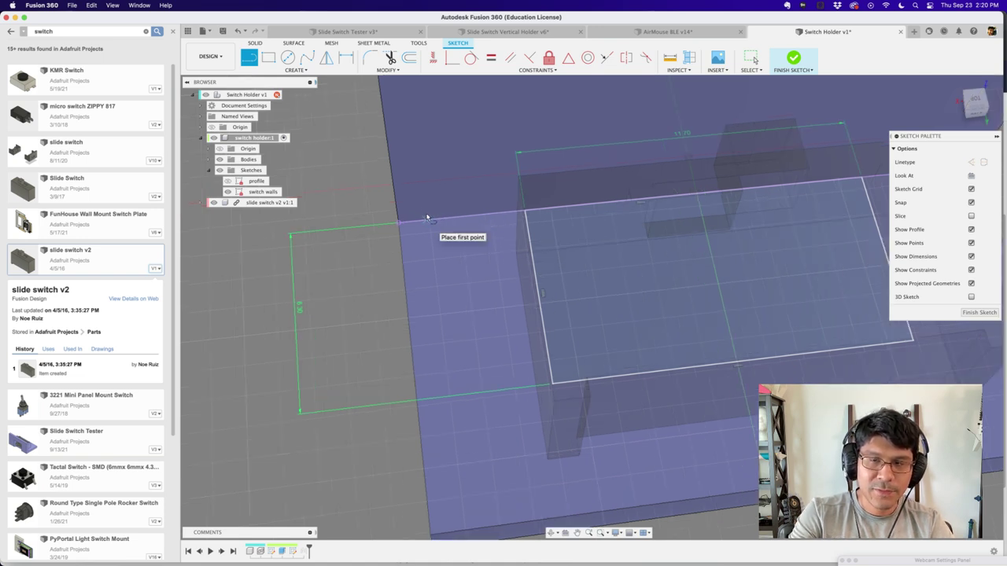
pyautogui.click(428, 219)
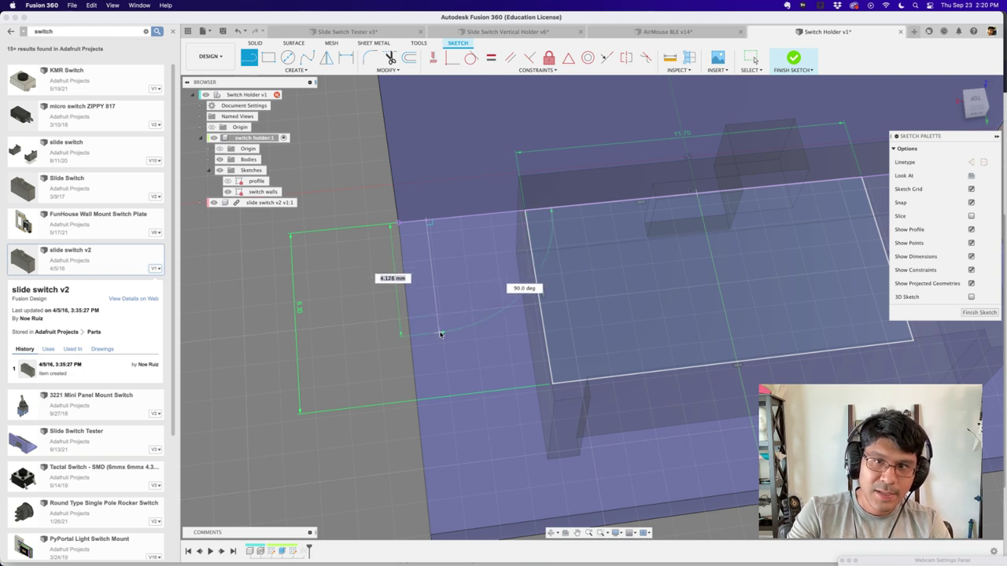
pyautogui.click(440, 354)
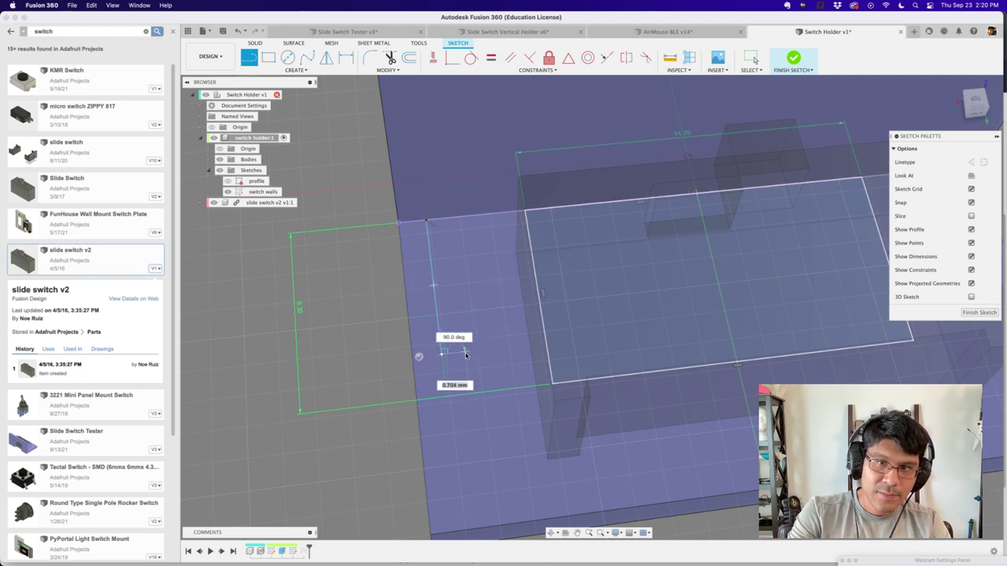
pyautogui.click(493, 351)
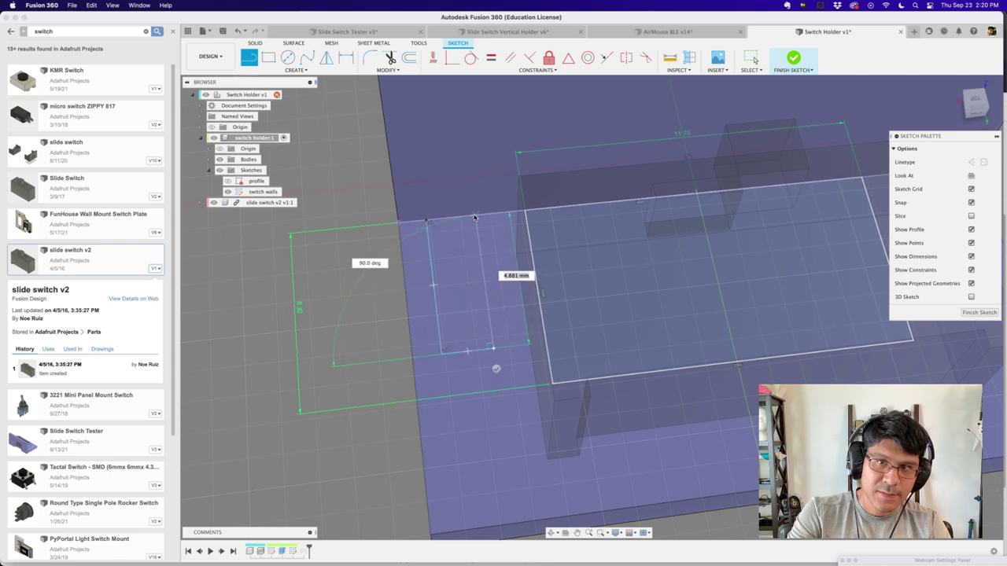
pyautogui.click(476, 217)
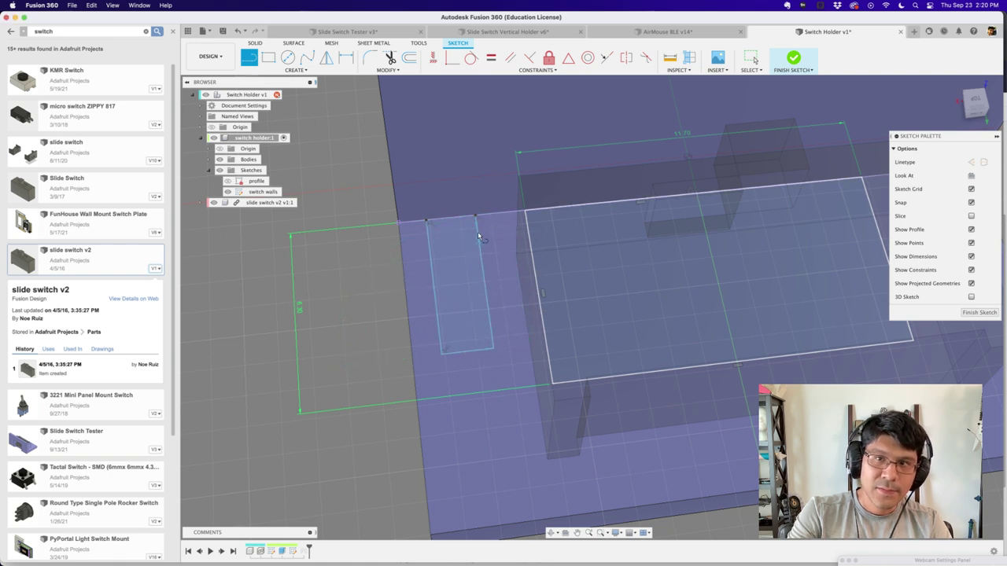
pyautogui.scroll(2, 477, 218)
pyautogui.press('Escape')
# Step: Shift the strip's long sides along the projected wall edge to test how freely they move
pyautogui.moveTo(469, 366)
pyautogui.mouseDown()
pyautogui.moveTo(451, 236)
pyautogui.moveTo(466, 400)
pyautogui.moveTo(461, 359)
pyautogui.mouseUp()
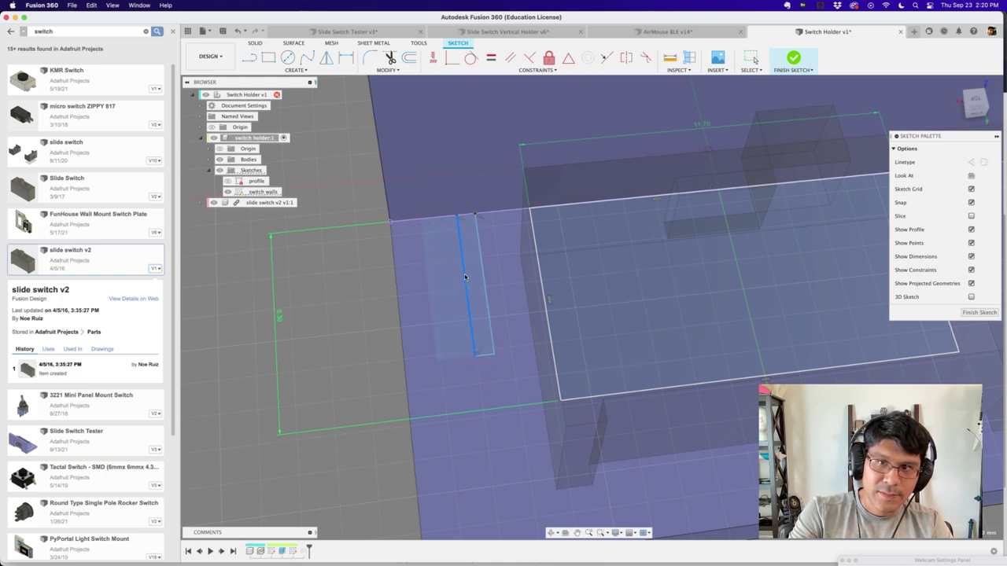
pyautogui.click(428, 282)
pyautogui.click(478, 275)
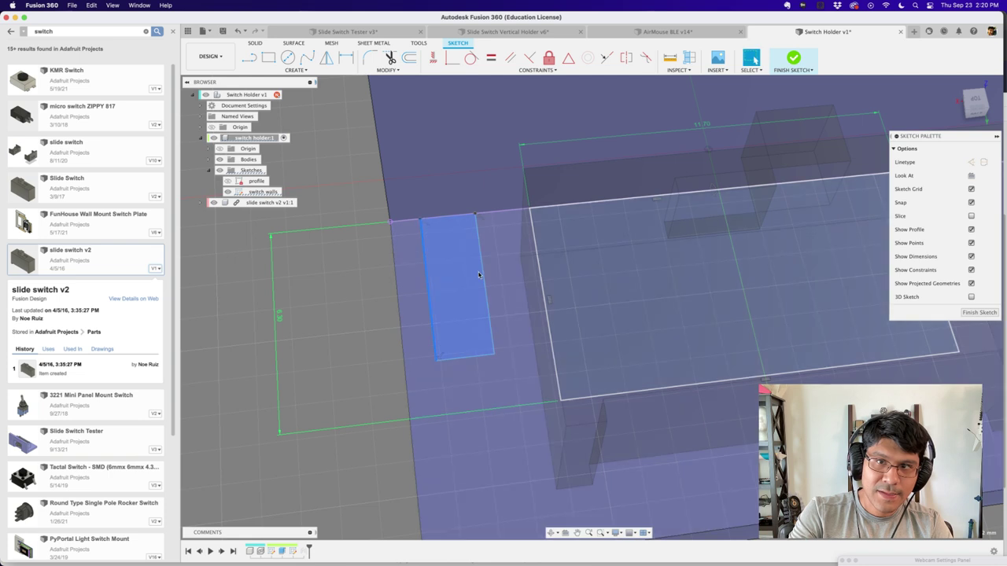
pyautogui.moveTo(483, 275)
pyautogui.mouseDown()
pyautogui.moveTo(472, 275)
pyautogui.moveTo(482, 279)
pyautogui.mouseUp()
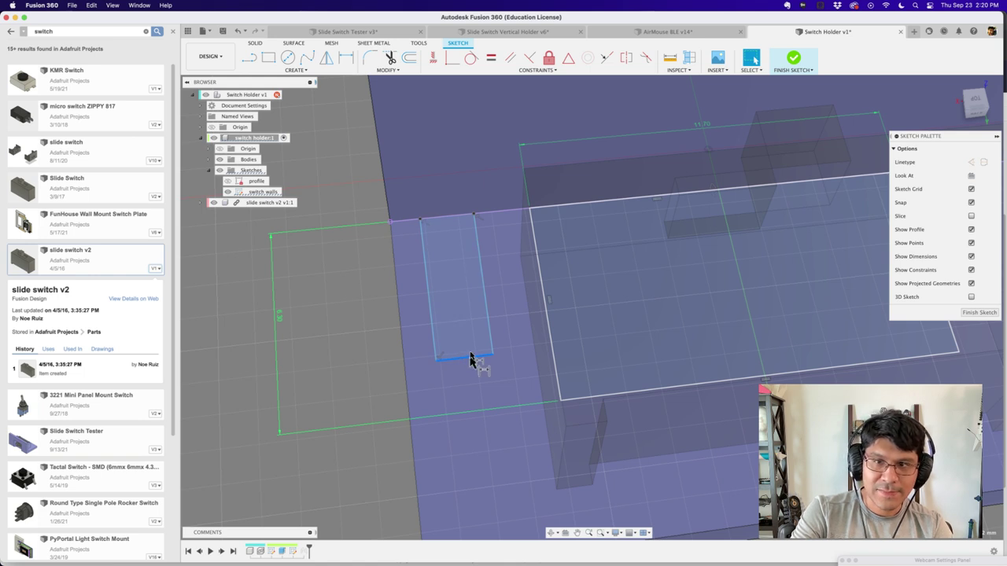
# Step: Dimension the strip's short end with the user parameter shell
pyautogui.press('d')
pyautogui.click(471, 360)
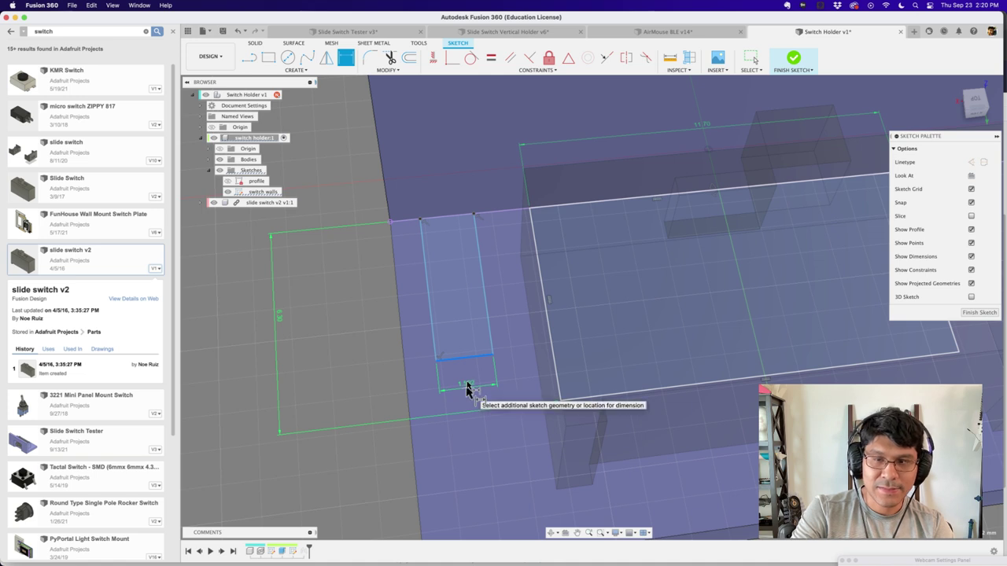
pyautogui.click(469, 386)
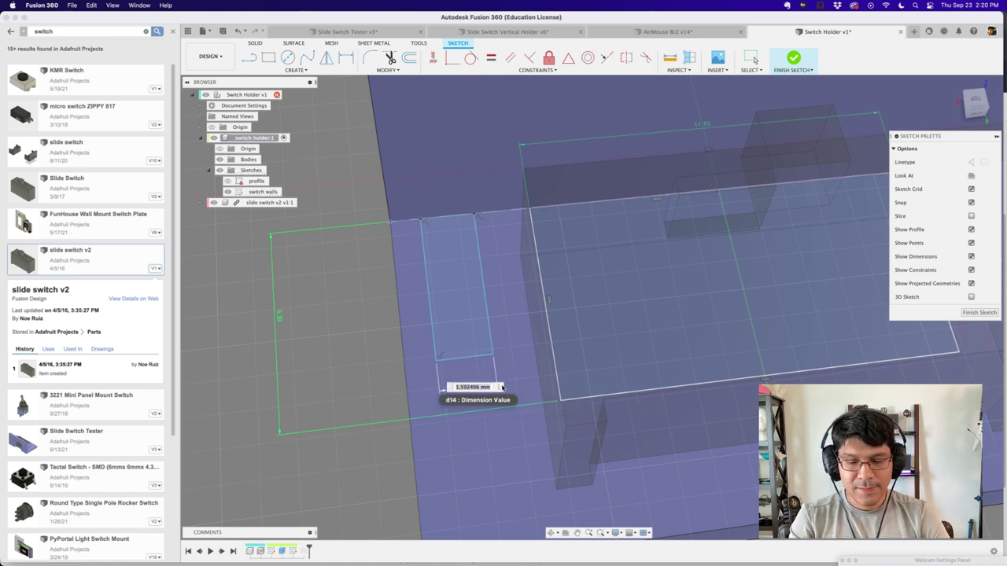
pyautogui.write('she')
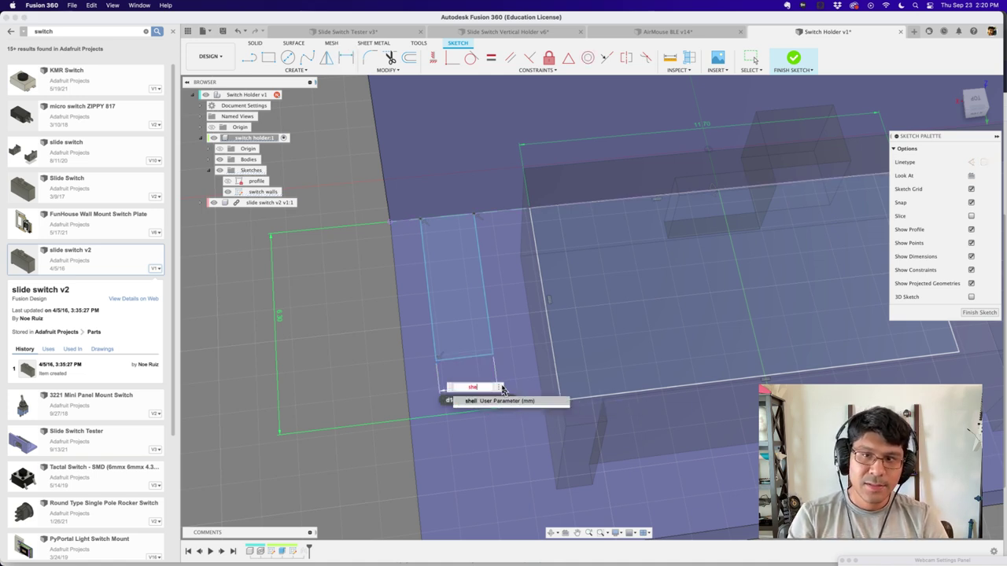
pyautogui.write('ll')
pyautogui.press('Return')
pyautogui.press('Return')
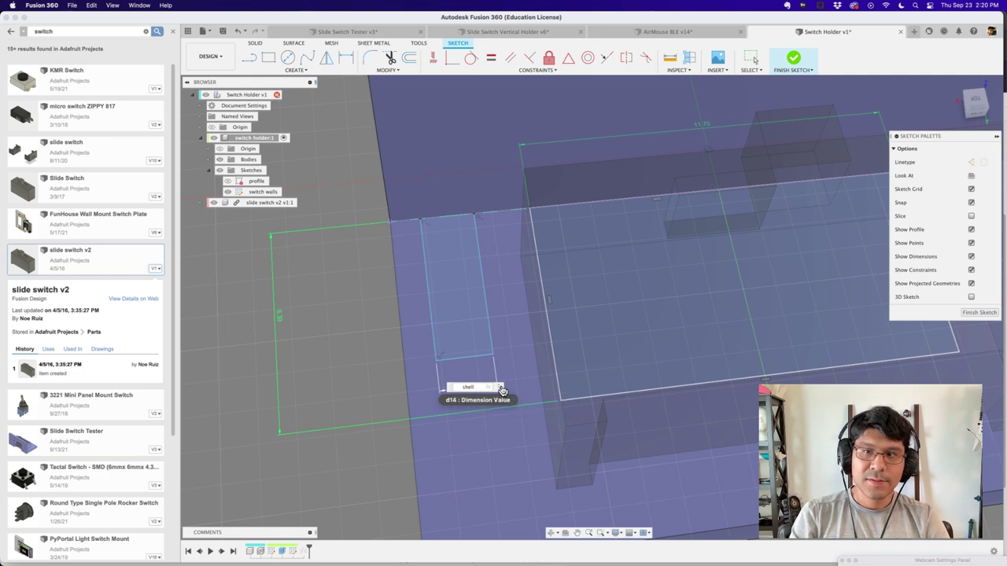
# Step: Dimension the strip's outer long side at 6 mm
pyautogui.click(417, 283)
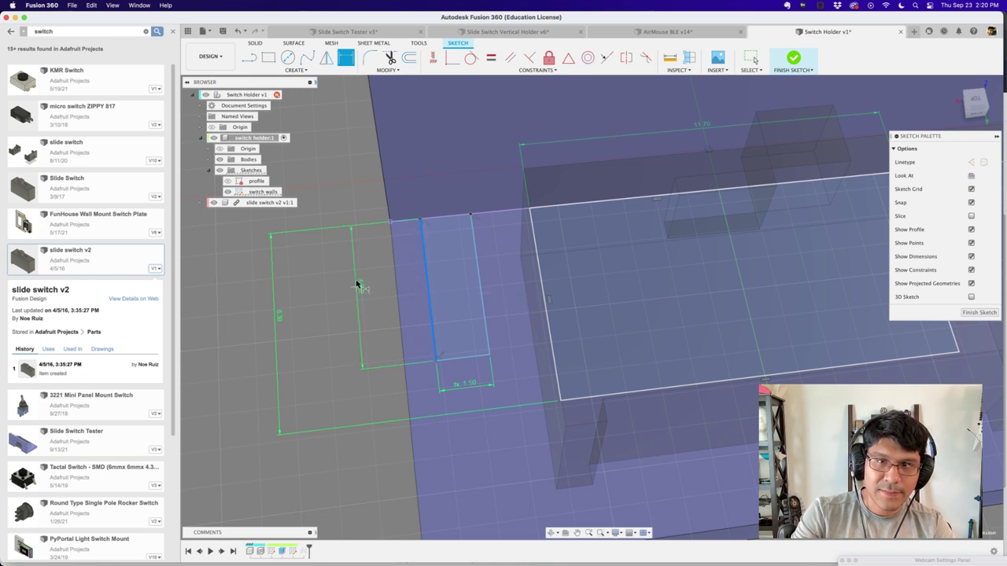
pyautogui.click(364, 287)
pyautogui.write('6')
pyautogui.press('Return')
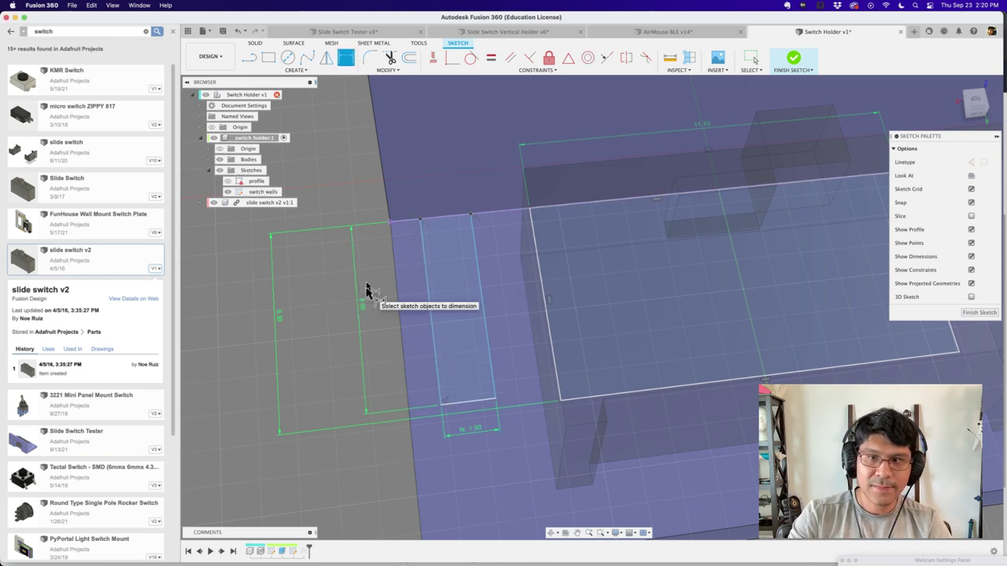
pyautogui.scroll(-2, 353, 274)
pyautogui.press('Escape')
pyautogui.scroll(-1, 438, 291)
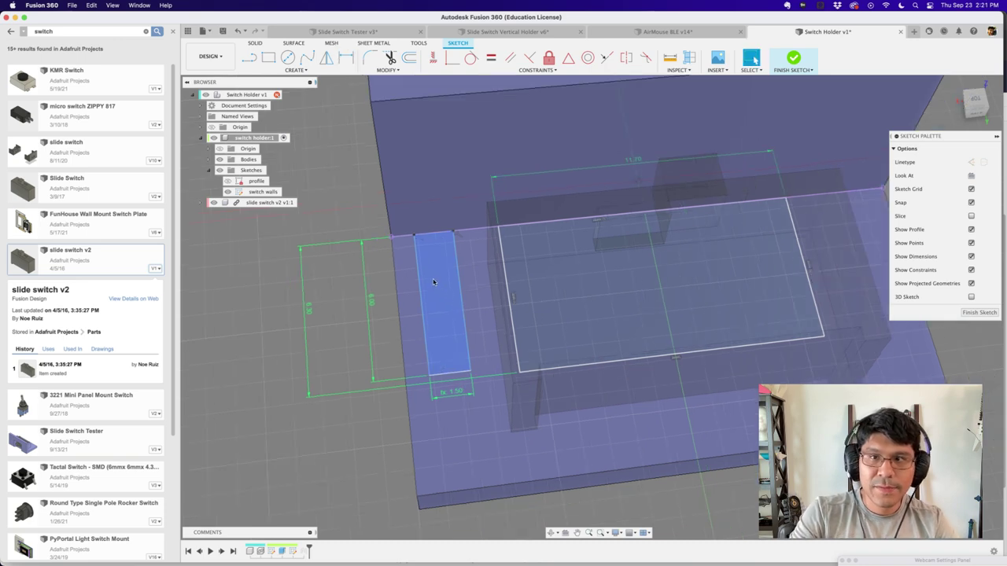
# Step: Dimension the gap between the strip's inner long side and the switch rectangle's adjacent short side at 0.1 mm
pyautogui.keyDown('shift'); pyautogui.moveTo(454, 291); pyautogui.dragTo(460, 309, button='middle'); pyautogui.keyUp('shift')
pyautogui.scroll(2, 460, 309)
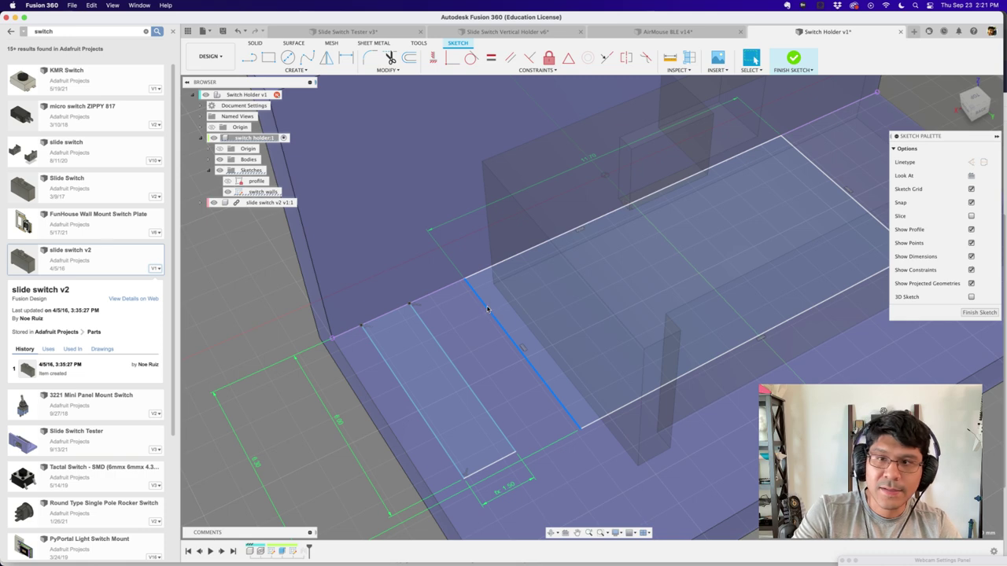
pyautogui.click(431, 334)
pyautogui.scroll(-2, 460, 334)
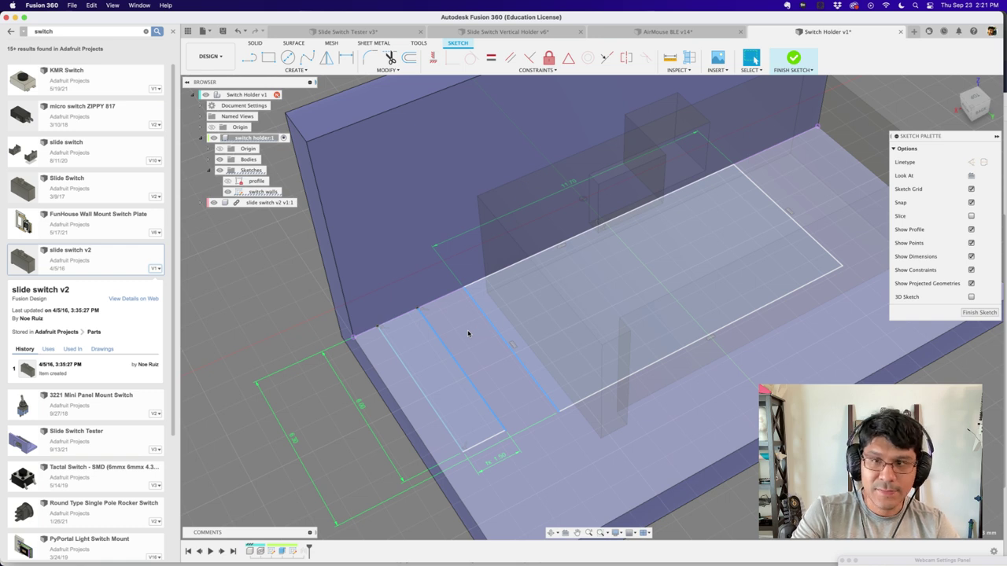
pyautogui.press('d')
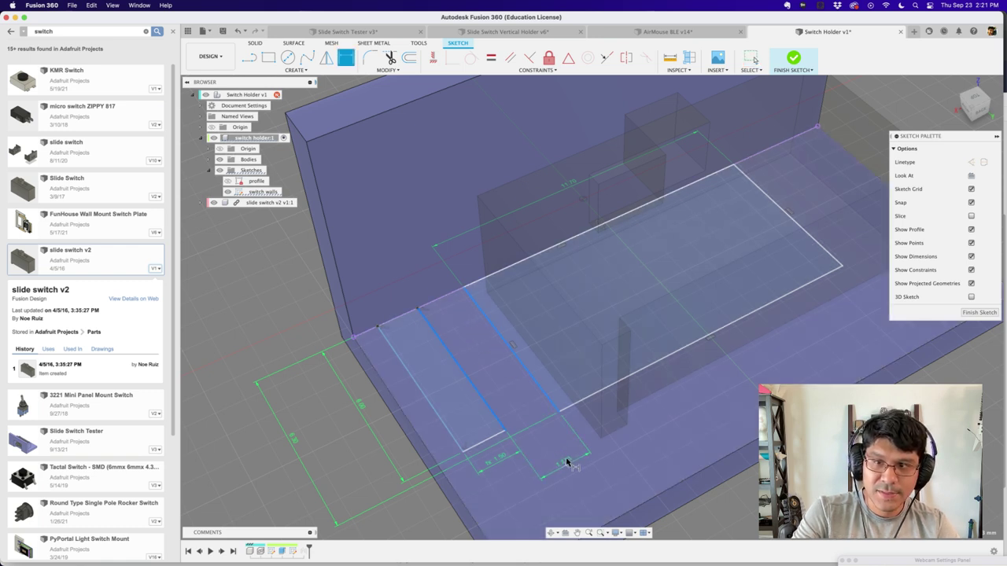
pyautogui.click(567, 462)
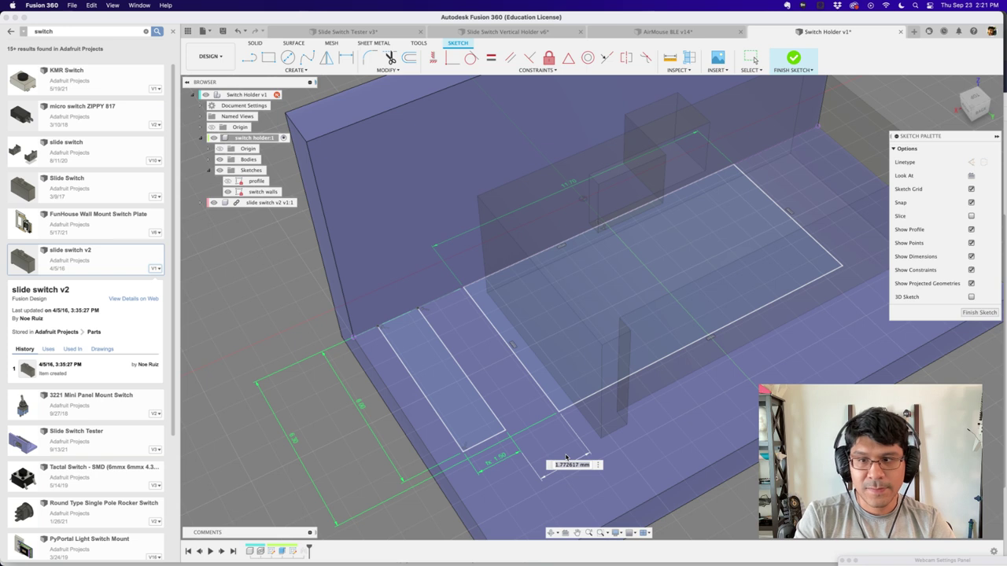
pyautogui.write('1')
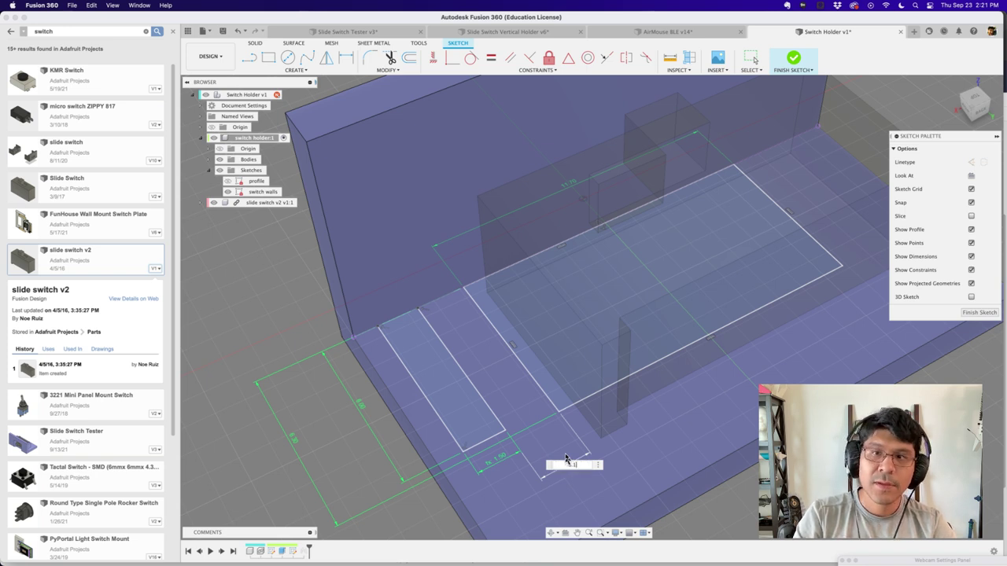
pyautogui.press('Return')
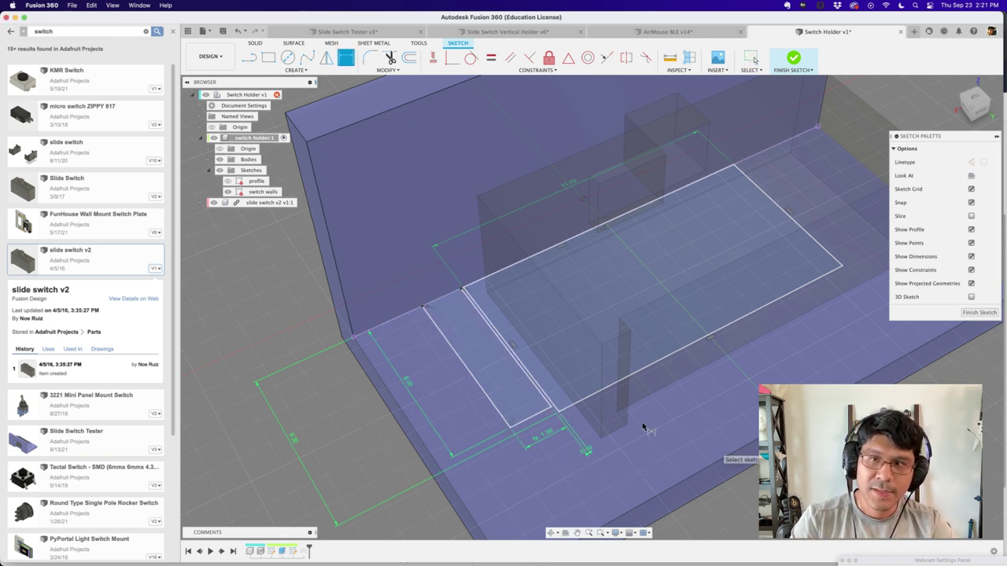
# Step: Examine the dimensioned strip's profile and outline, and the empty area beside the switch rectangle's opposite short side
pyautogui.keyDown('shift'); pyautogui.moveTo(716, 443); pyautogui.dragTo(574, 377, button='middle'); pyautogui.keyUp('shift')
pyautogui.scroll(2, 497, 359)
pyautogui.press('Escape')
pyautogui.click(501, 340)
pyautogui.scroll(-2, 501, 339)
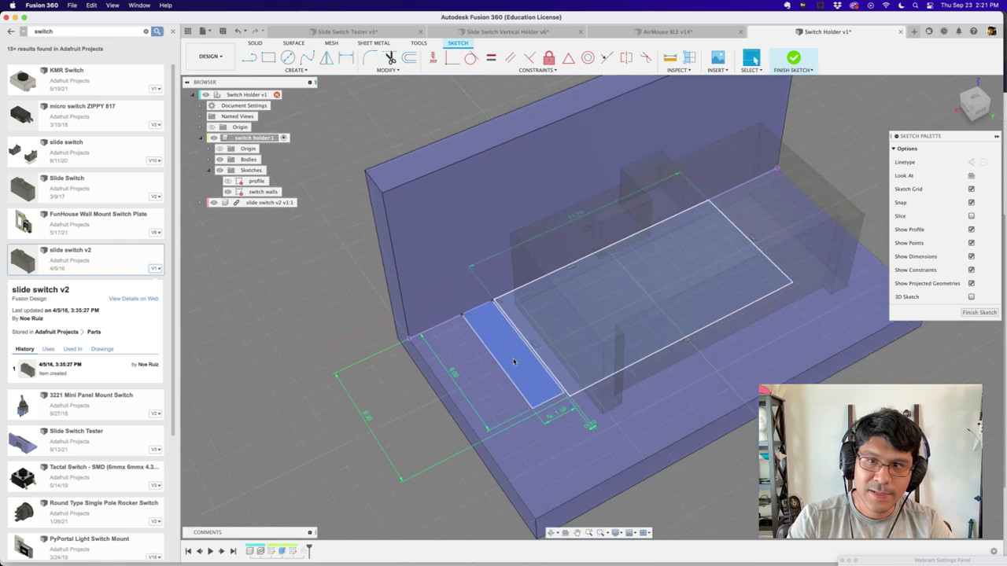
pyautogui.click(509, 347)
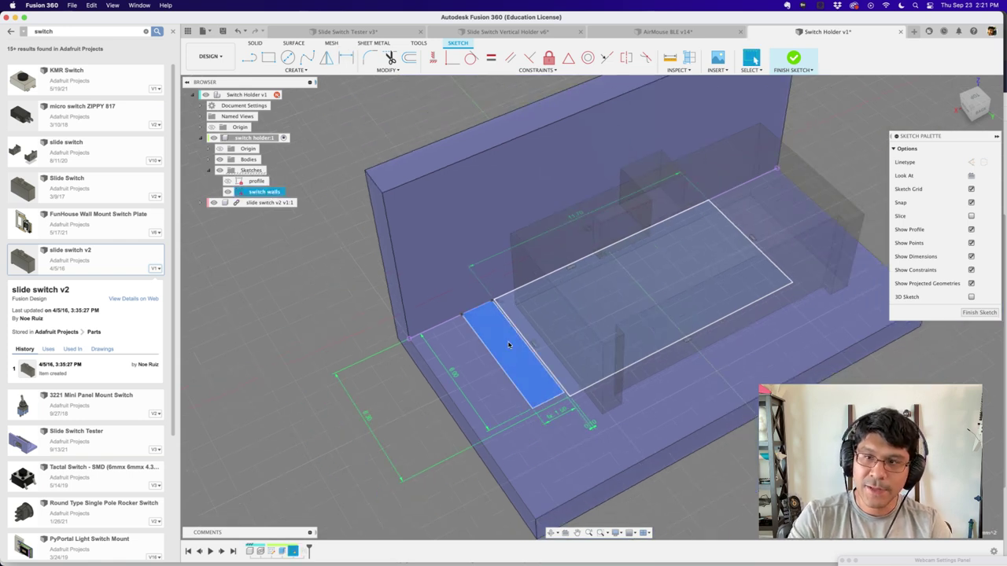
pyautogui.scroll(2, 509, 345)
pyautogui.scroll(-2, 508, 343)
pyautogui.scroll(-1, 509, 345)
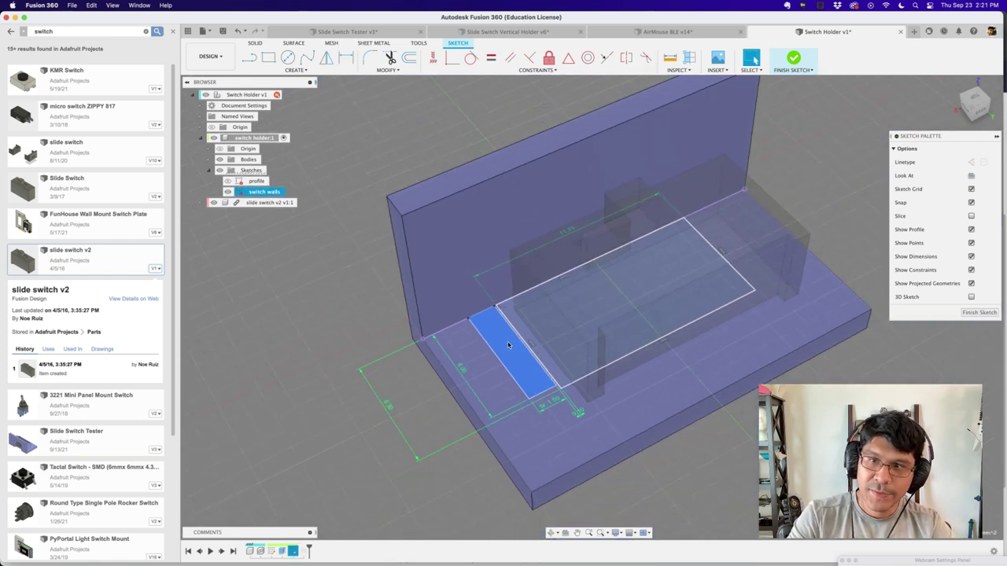
pyautogui.scroll(2, 522, 383)
pyautogui.doubleClick(515, 383)
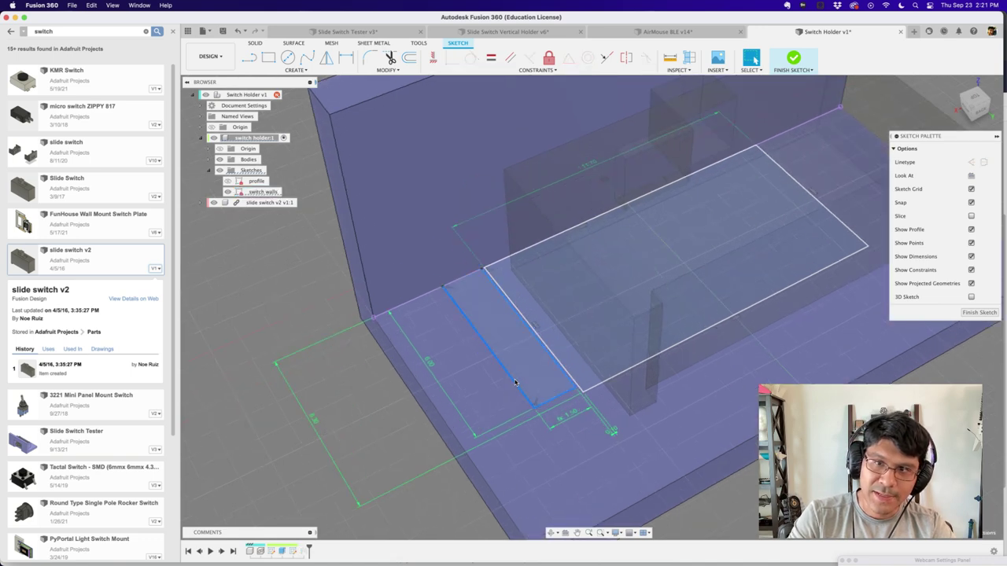
pyautogui.keyDown('shift'); pyautogui.moveTo(515, 383); pyautogui.dragTo(719, 309, button='middle'); pyautogui.keyUp('shift')
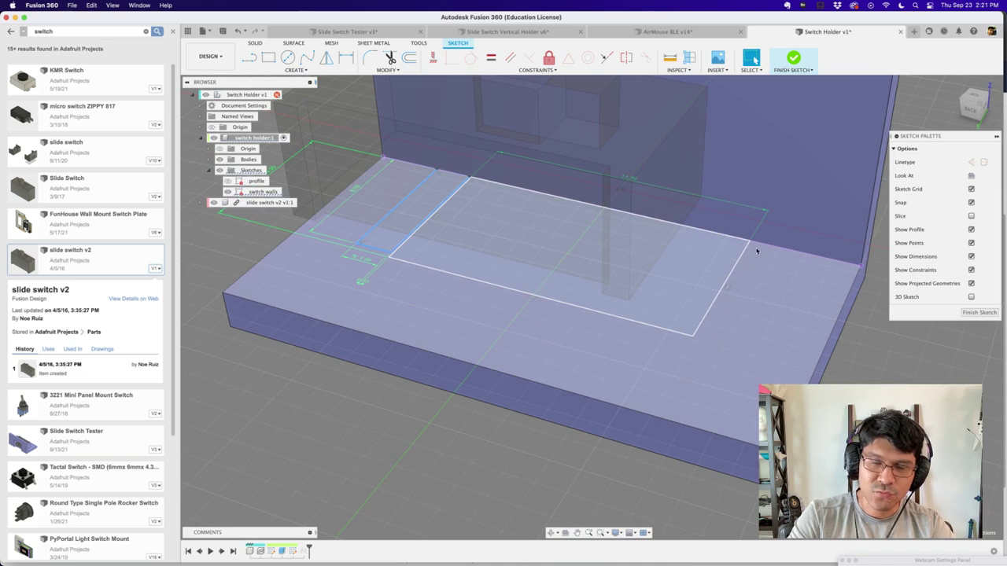
pyautogui.click(563, 464)
# Step: Draw a line across the switch rectangle between the midpoints of its two long sides
pyautogui.moveTo(564, 464)
pyautogui.keyDown('shift'); pyautogui.mouseDown(button='middle')
pyautogui.moveTo(501, 463)
pyautogui.moveTo(530, 373)
pyautogui.moveTo(508, 324)
pyautogui.mouseUp(button='middle'); pyautogui.keyUp('shift')
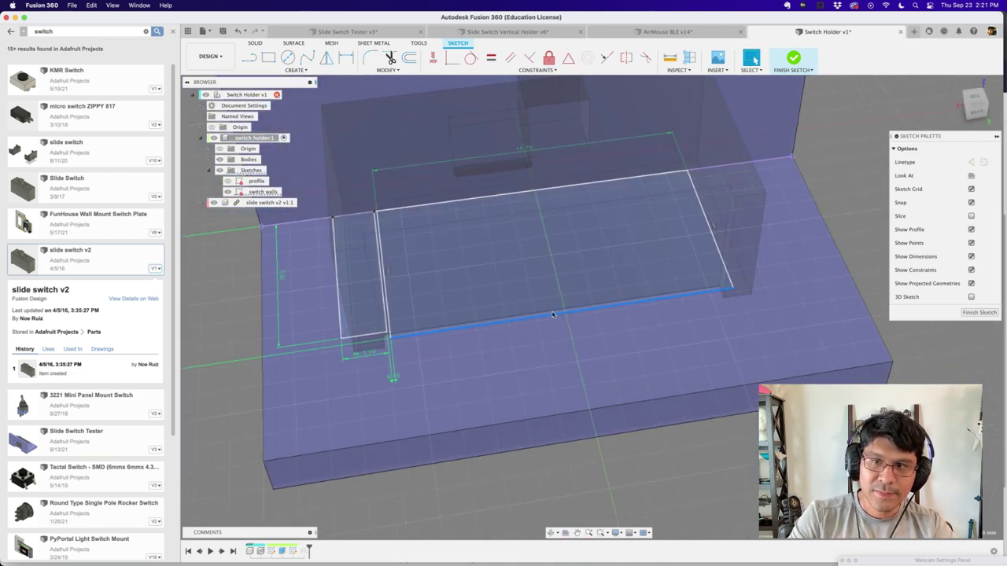
pyautogui.click(560, 318)
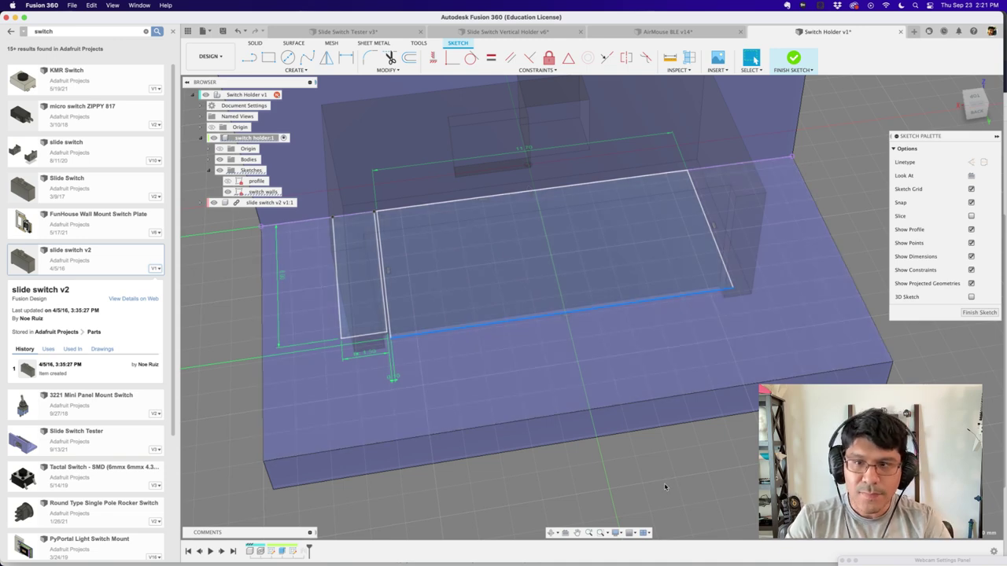
pyautogui.click(706, 502)
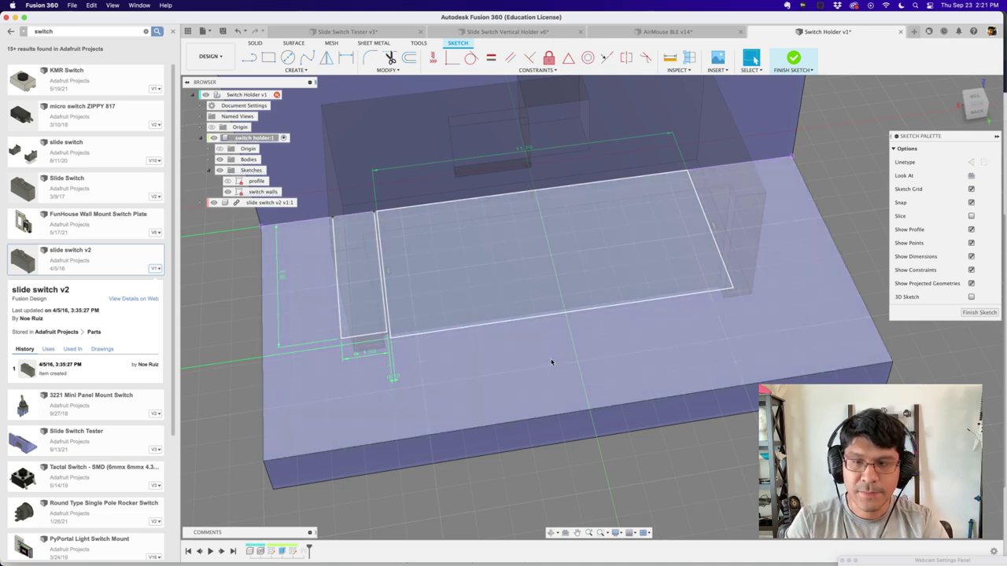
pyautogui.press('l')
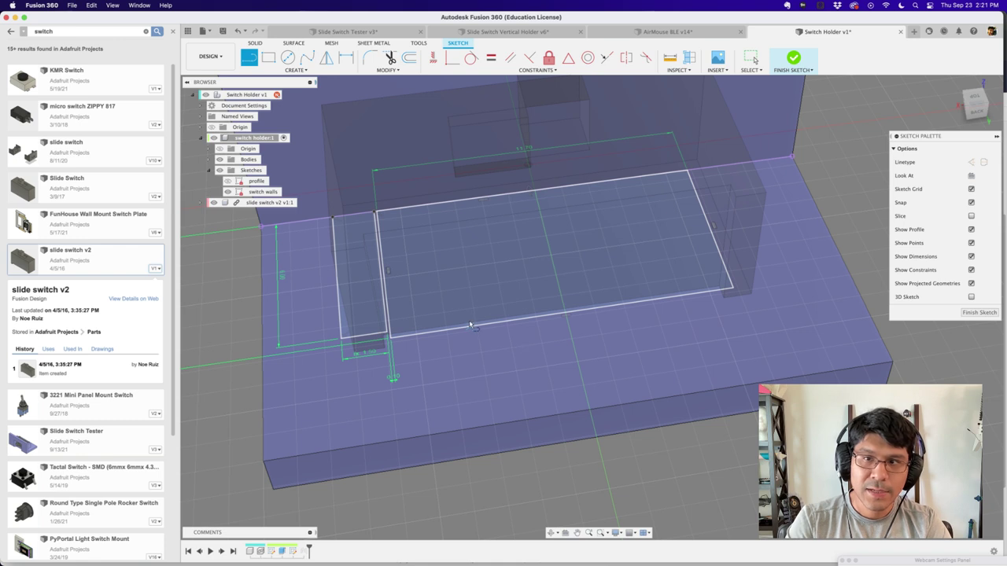
pyautogui.click(567, 310)
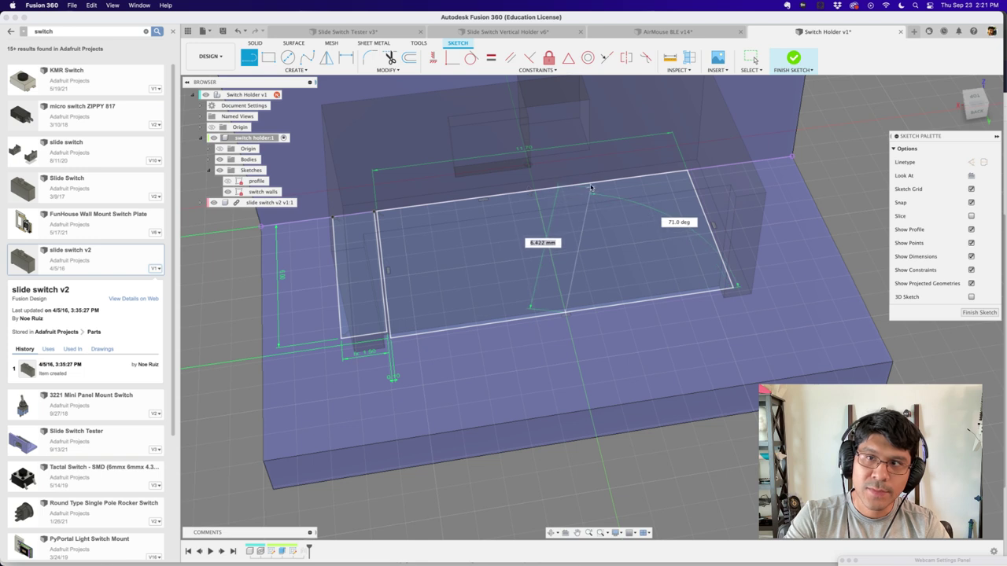
pyautogui.click(535, 190)
pyautogui.press('Escape')
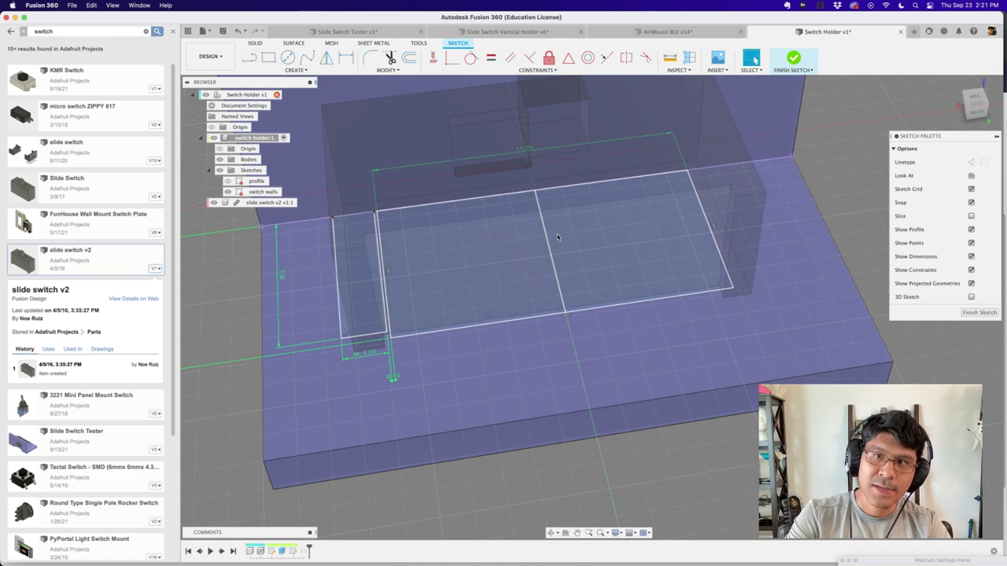
# Step: Convert the switch rectangle's center line to construction geometry and check that the rectangle selects as one profile
pyautogui.moveTo(558, 237); pyautogui.dragTo(557, 280, button='middle')
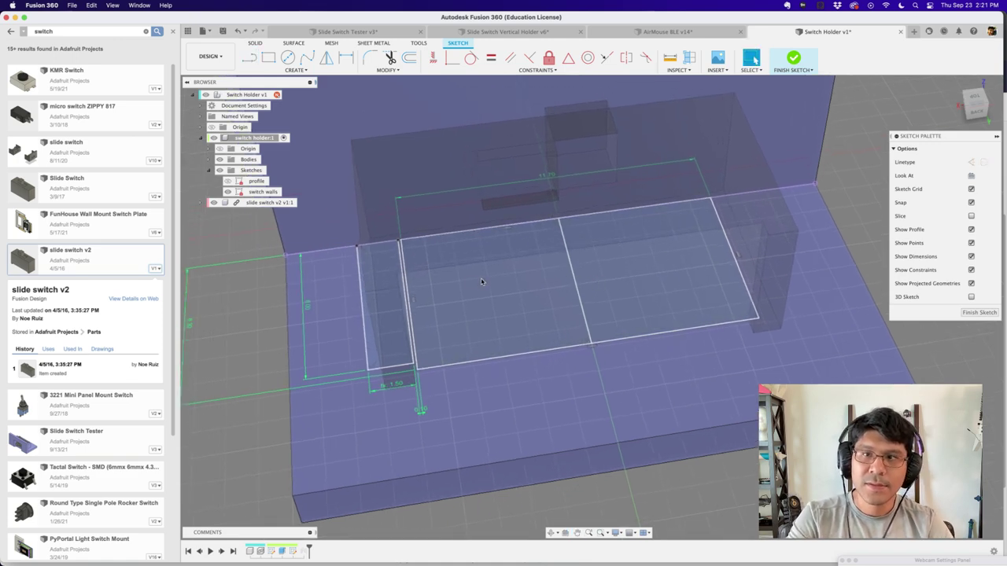
pyautogui.keyDown('shift'); pyautogui.moveTo(482, 282); pyautogui.dragTo(389, 306, button='middle'); pyautogui.keyUp('shift')
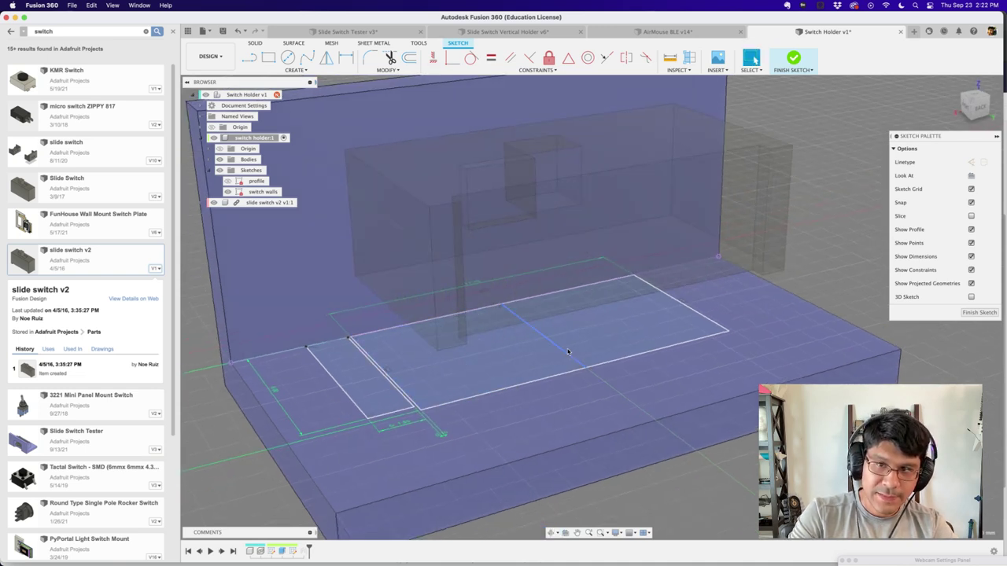
pyautogui.click(569, 353)
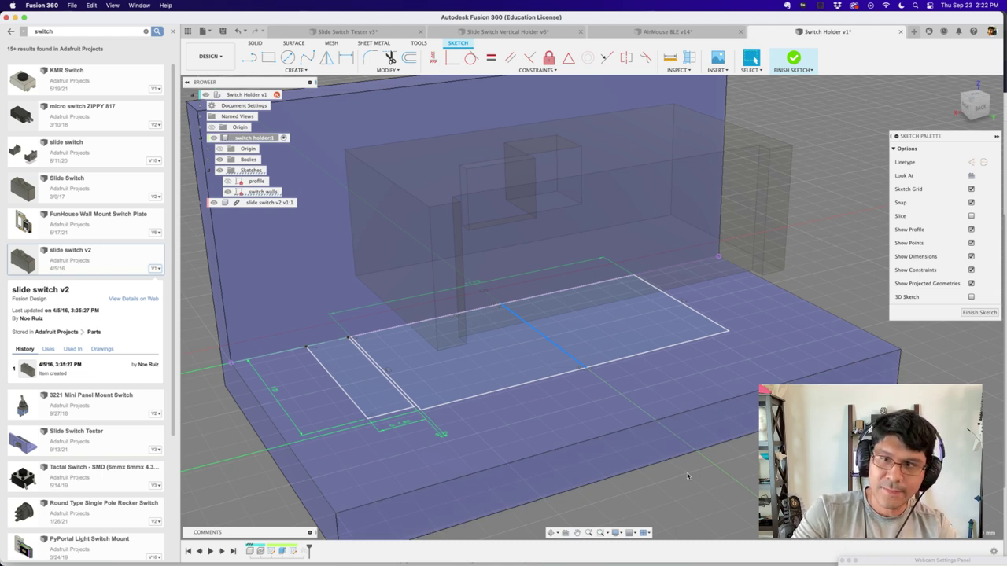
pyautogui.press('x')
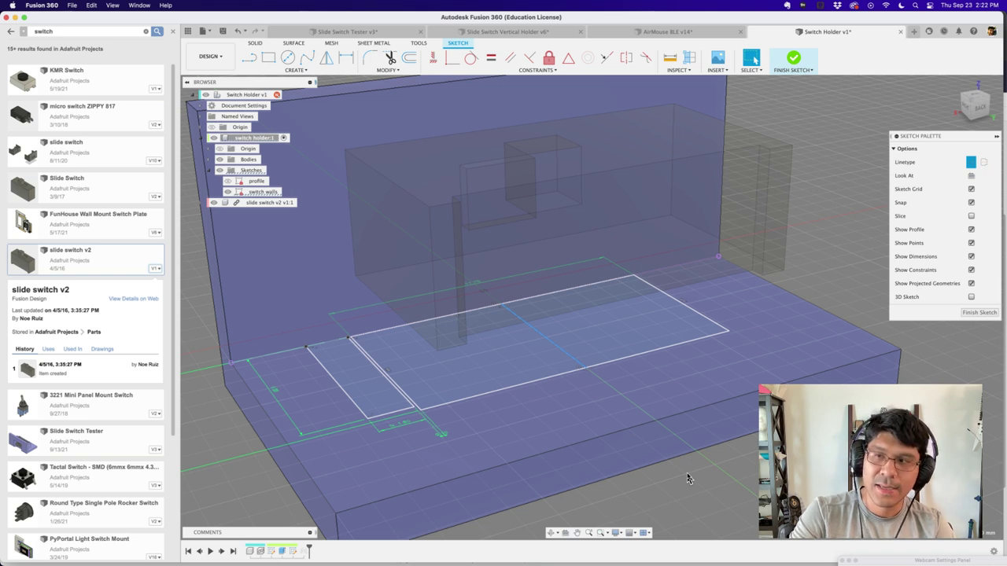
pyautogui.click(526, 347)
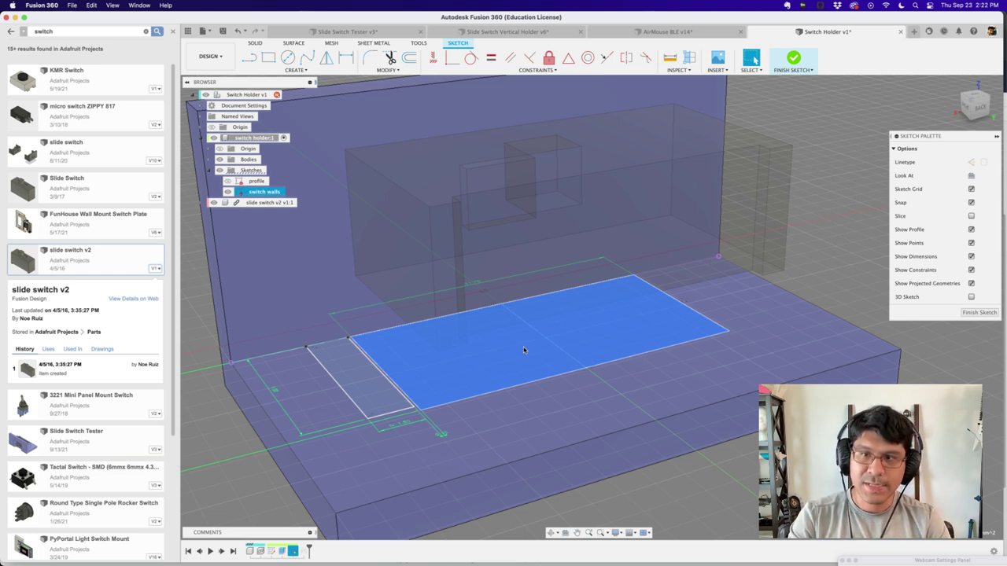
pyautogui.press('Escape')
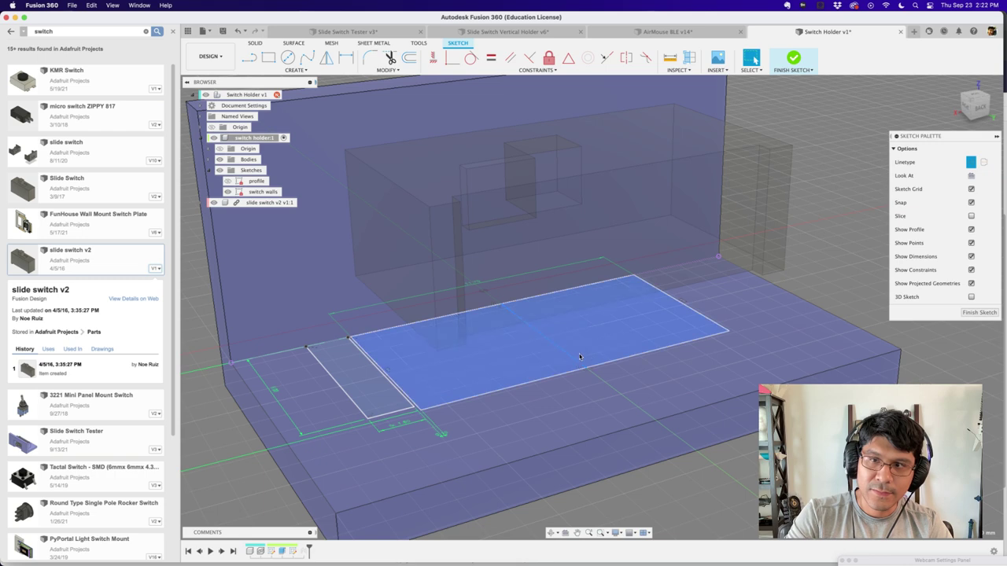
pyautogui.scroll(-2, 587, 356)
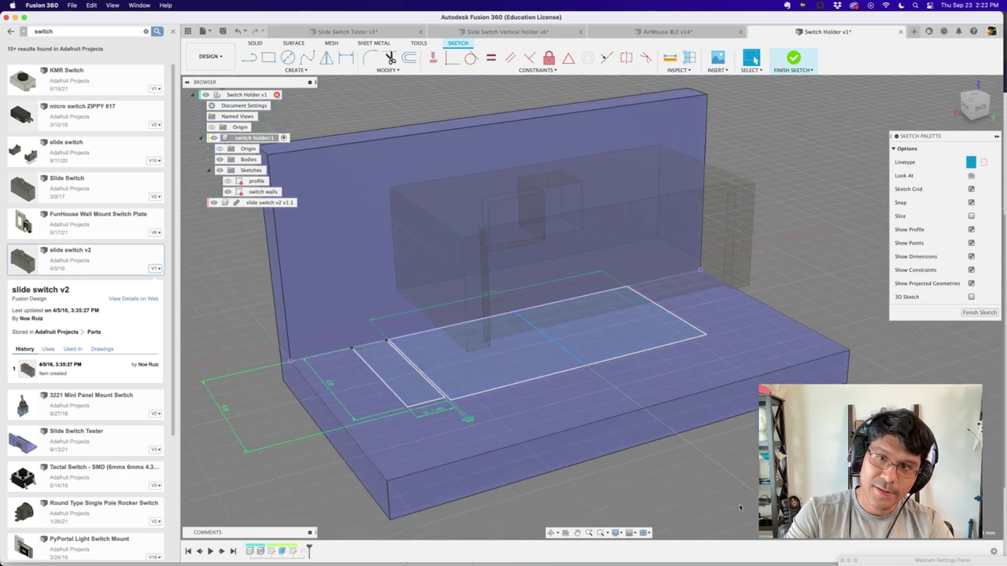
# Step: Select the strip's three connected lines and search the sketch commands for Mirror
pyautogui.moveTo(573, 310)
pyautogui.keyDown('shift'); pyautogui.mouseDown(button='middle')
pyautogui.moveTo(563, 349)
pyautogui.moveTo(349, 375)
pyautogui.moveTo(402, 380)
pyautogui.mouseUp(button='middle'); pyautogui.keyUp('shift')
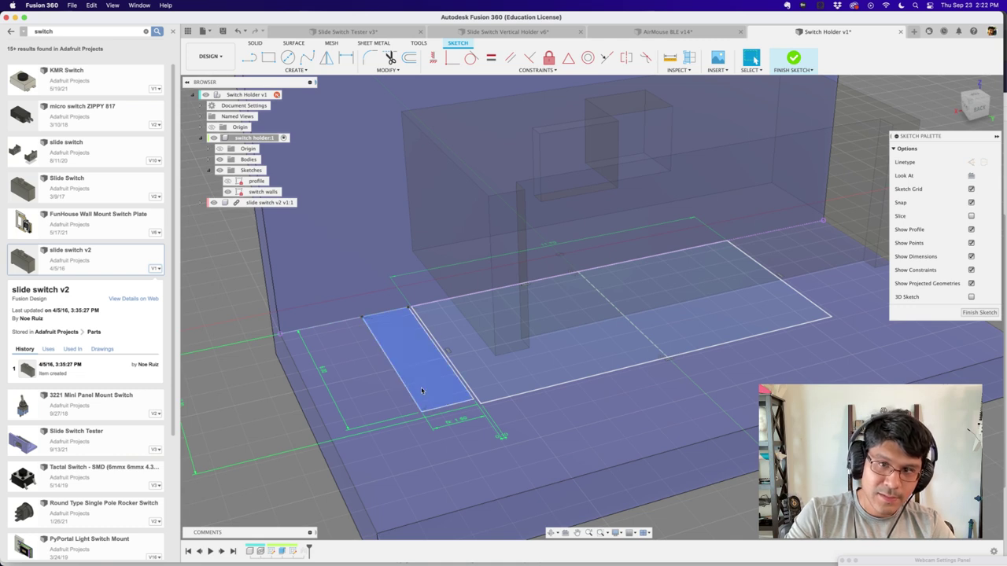
pyautogui.click(407, 392)
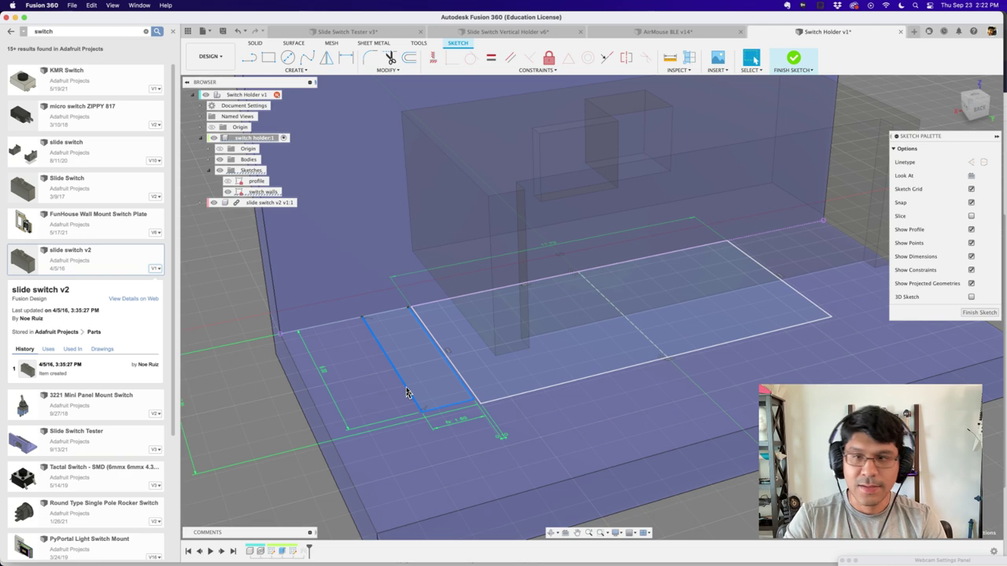
pyautogui.keyDown('shift'); pyautogui.moveTo(393, 370); pyautogui.dragTo(523, 387, button='middle'); pyautogui.keyUp('shift')
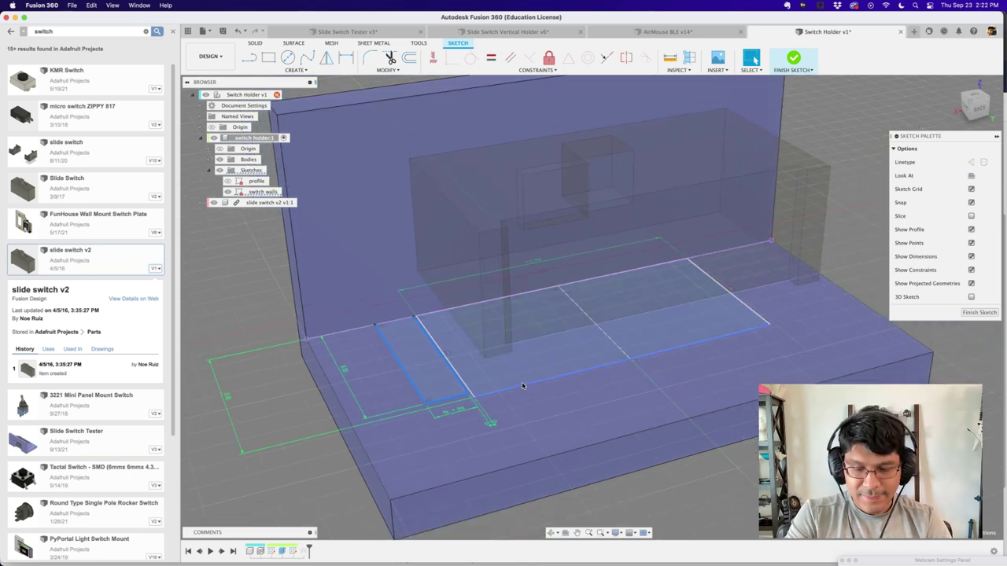
pyautogui.press('s')
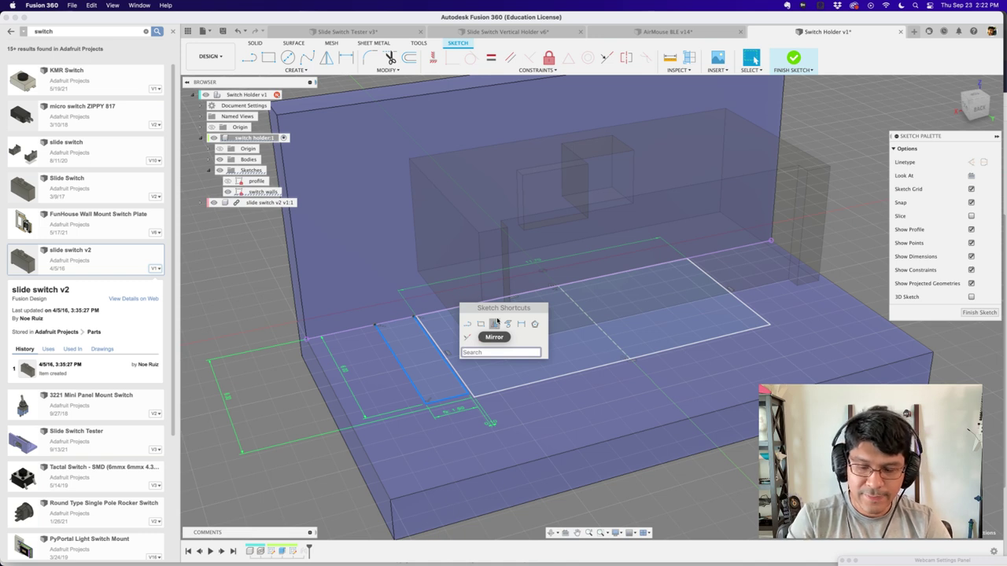
pyautogui.write('mi')
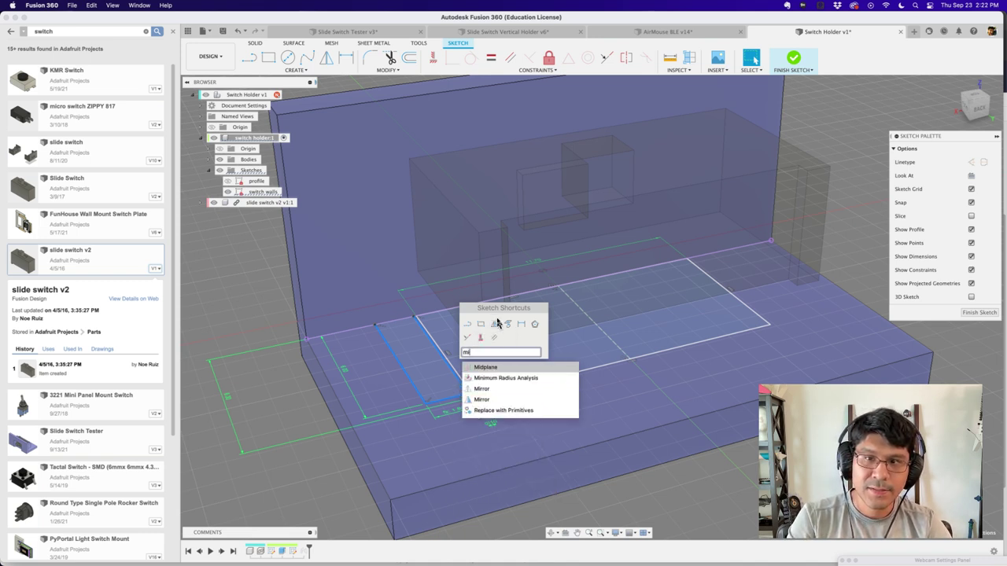
# Step: Mirror the three selected side-wall lines across the switch outline's vertical centerline
pyautogui.write('r')
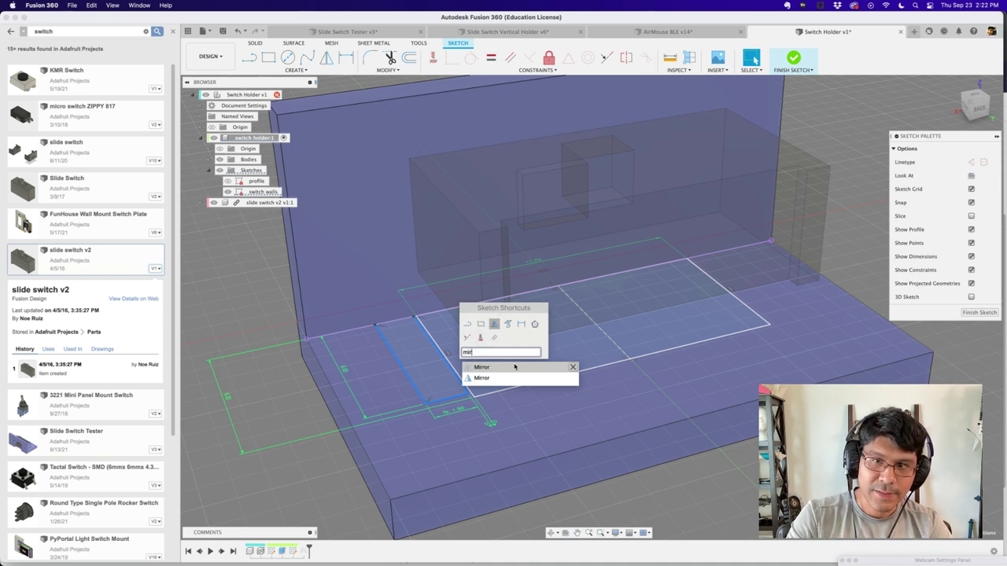
pyautogui.click(487, 367)
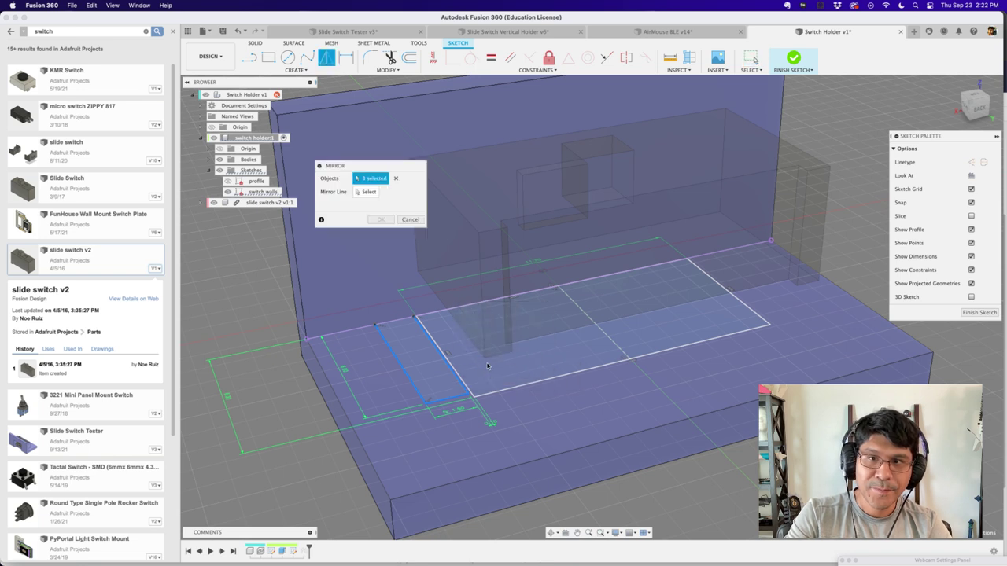
pyautogui.click(355, 192)
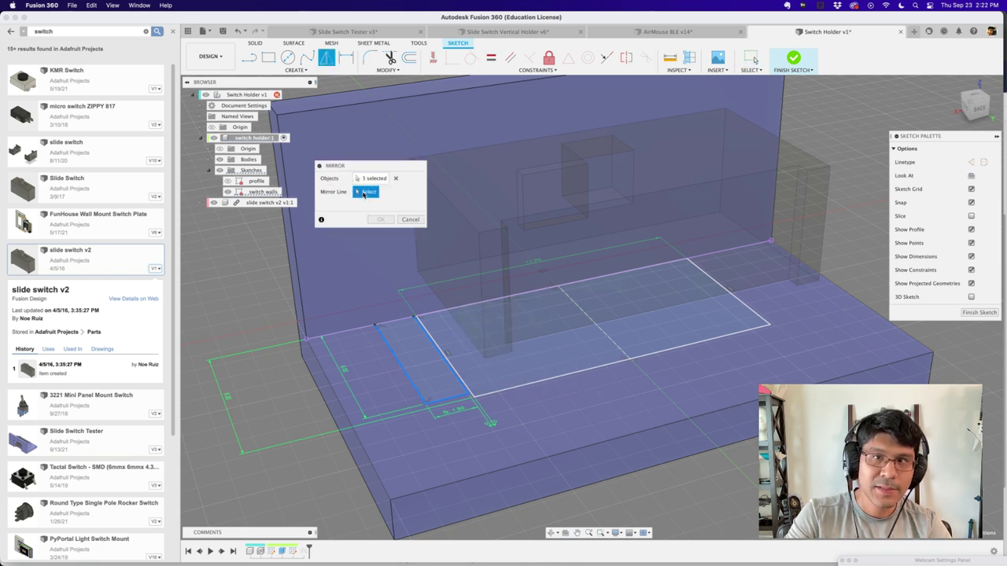
pyautogui.click(617, 345)
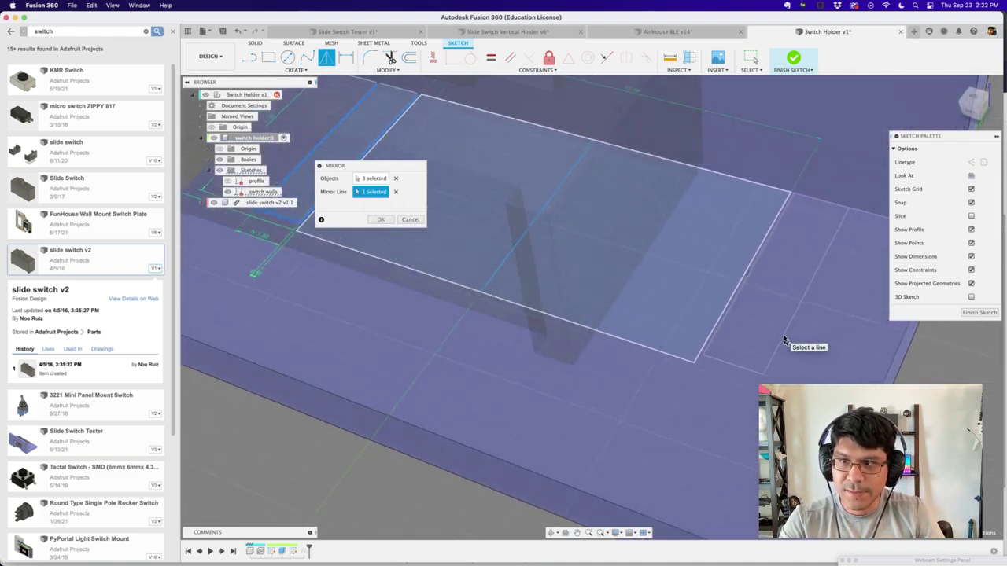
pyautogui.click(380, 220)
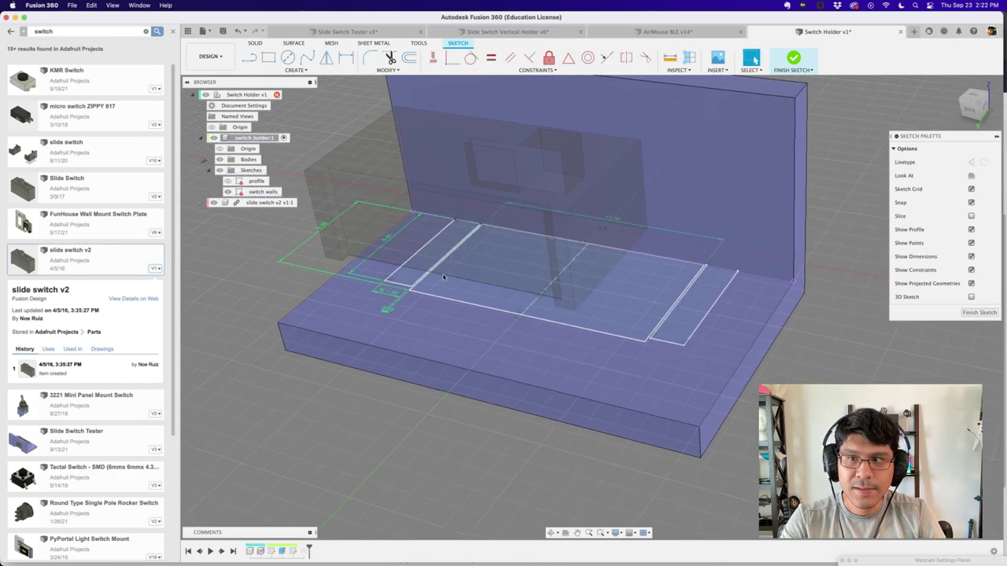
# Step: Test the mirrored wall by changing the gap between the wall and the switch outline to 0.5 mm and back to 0.1 mm
pyautogui.keyDown('shift'); pyautogui.moveTo(380, 221); pyautogui.dragTo(365, 370, button='middle'); pyautogui.keyUp('shift')
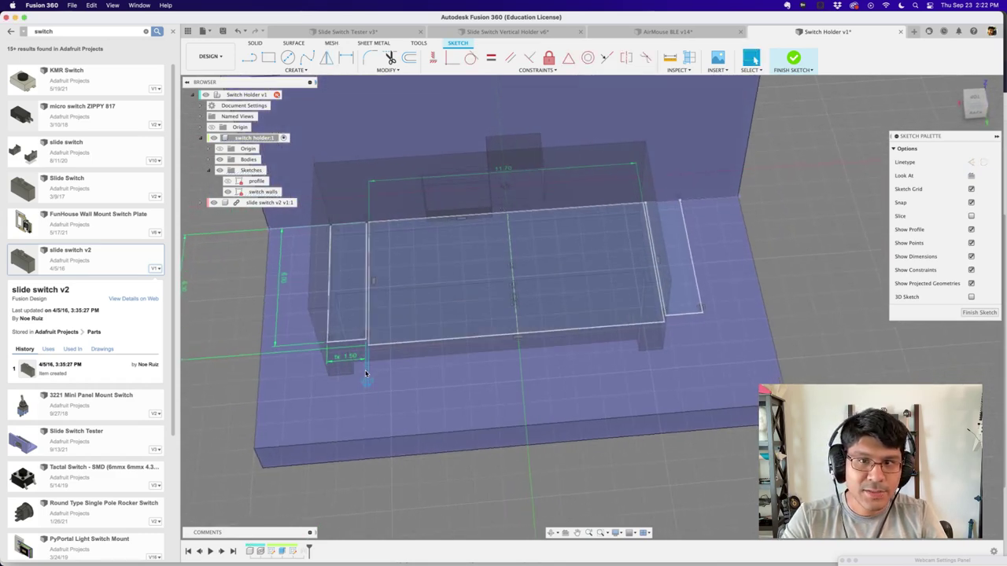
pyautogui.doubleClick(366, 379)
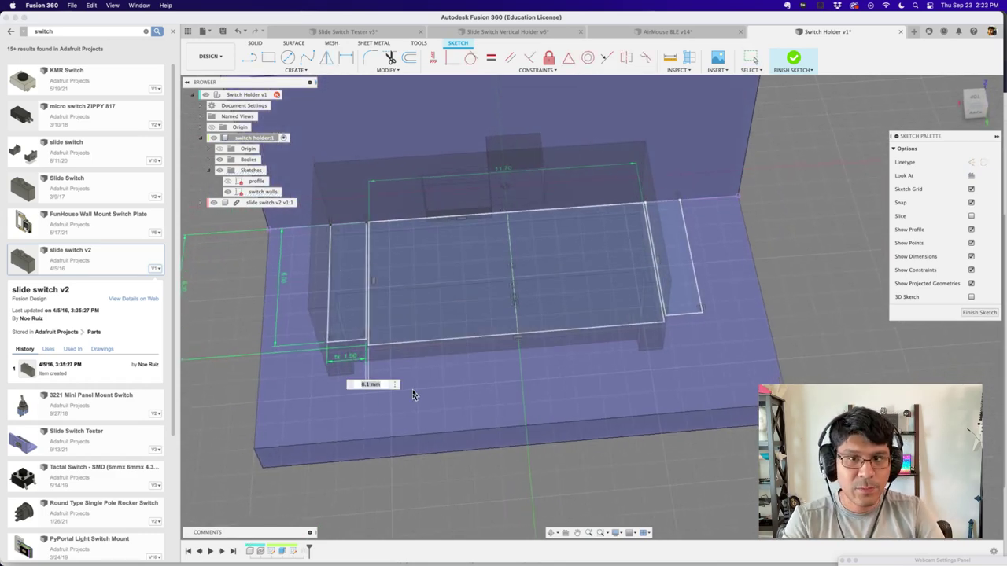
pyautogui.write('0.5')
pyautogui.press('Return')
pyautogui.press('Escape')
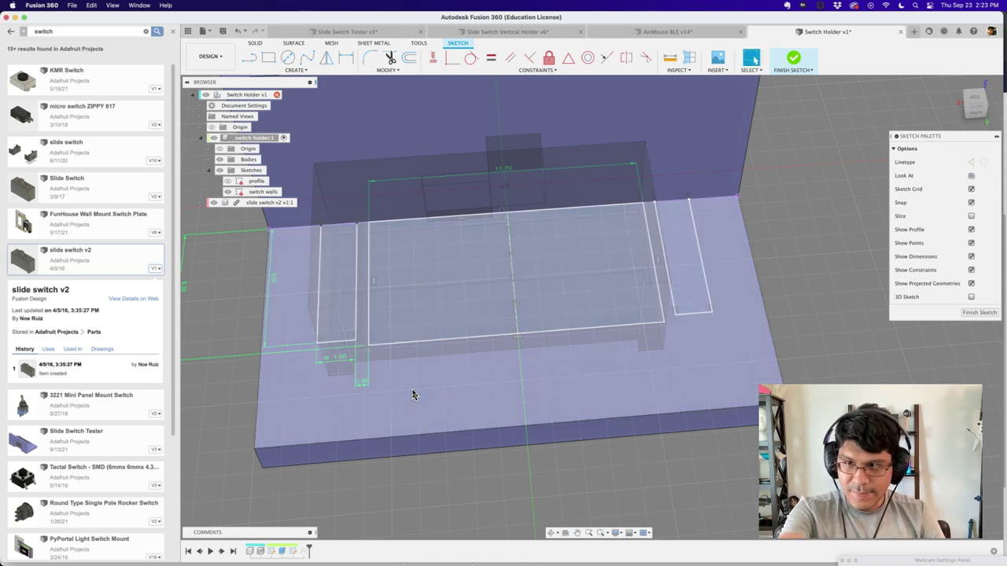
pyautogui.doubleClick(365, 384)
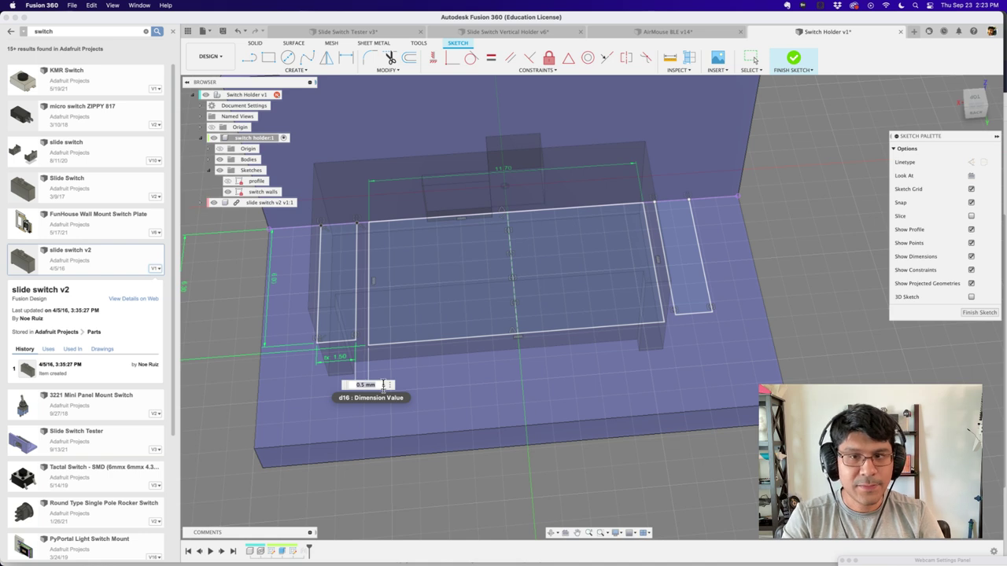
pyautogui.write('0.1')
pyautogui.press('Return')
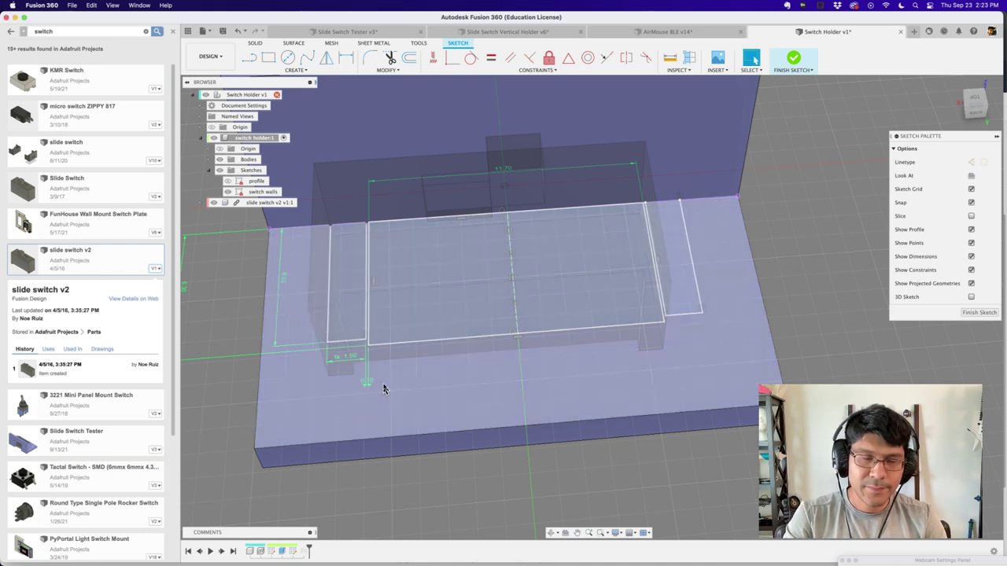
# Step: Sketch a rectangle in front of the switch outline, 6 mm wide and as deep as the shell parameter
pyautogui.moveTo(416, 389)
pyautogui.keyDown('shift'); pyautogui.mouseDown(button='middle')
pyautogui.moveTo(436, 400)
pyautogui.moveTo(467, 373)
pyautogui.moveTo(519, 372)
pyautogui.moveTo(490, 371)
pyautogui.mouseUp(button='middle'); pyautogui.keyUp('shift')
pyautogui.scroll(2, 497, 397)
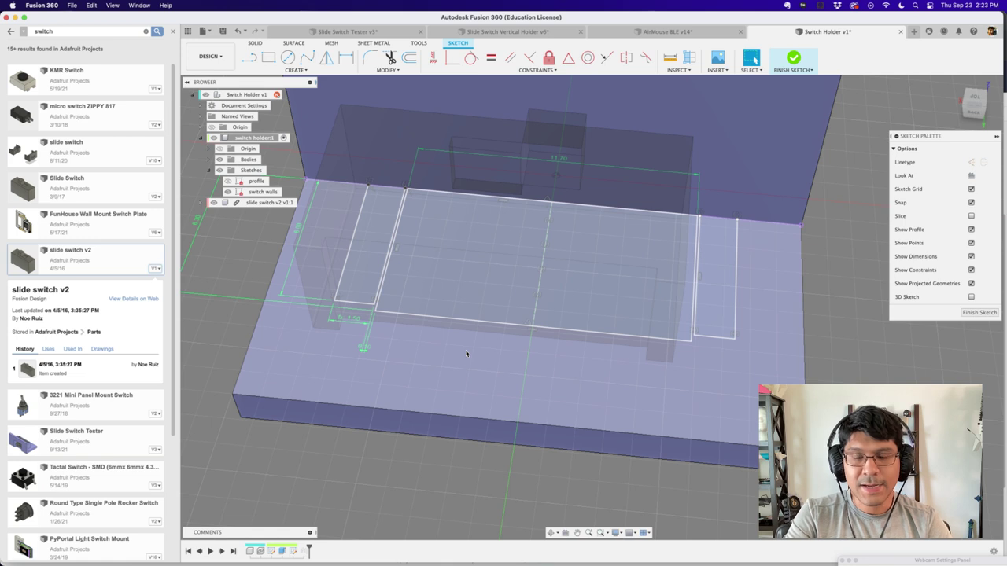
pyautogui.press('r')
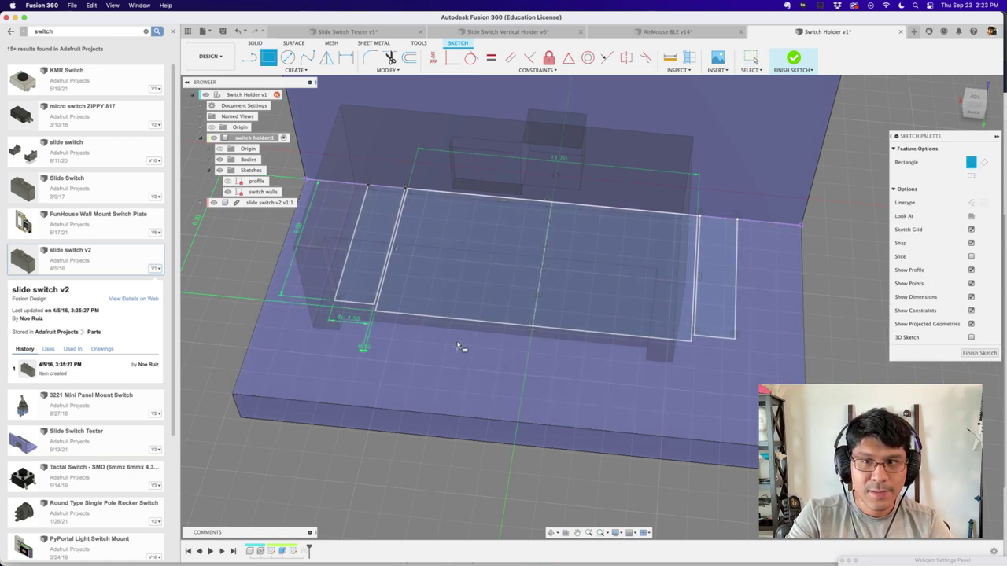
pyautogui.click(446, 343)
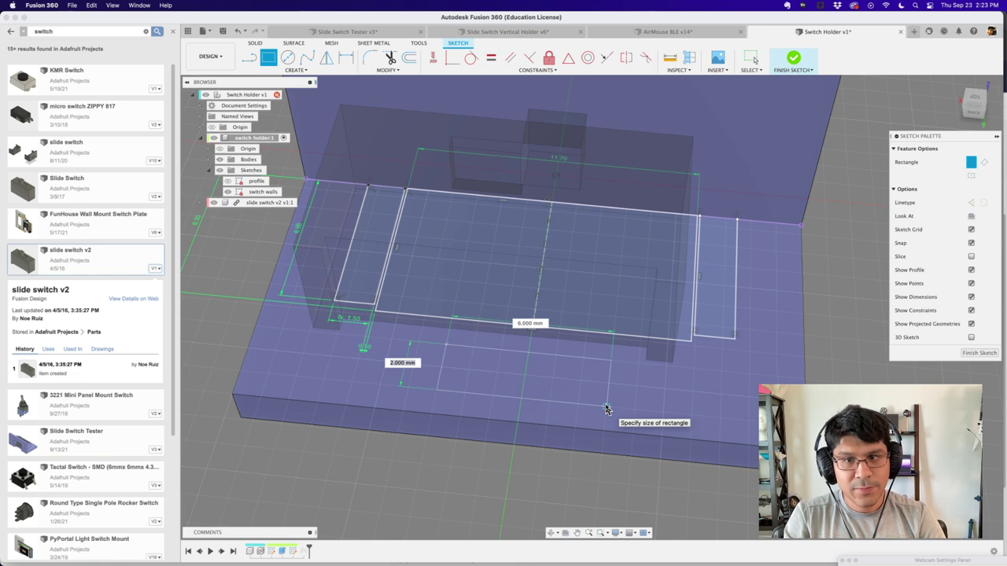
pyautogui.write('shell')
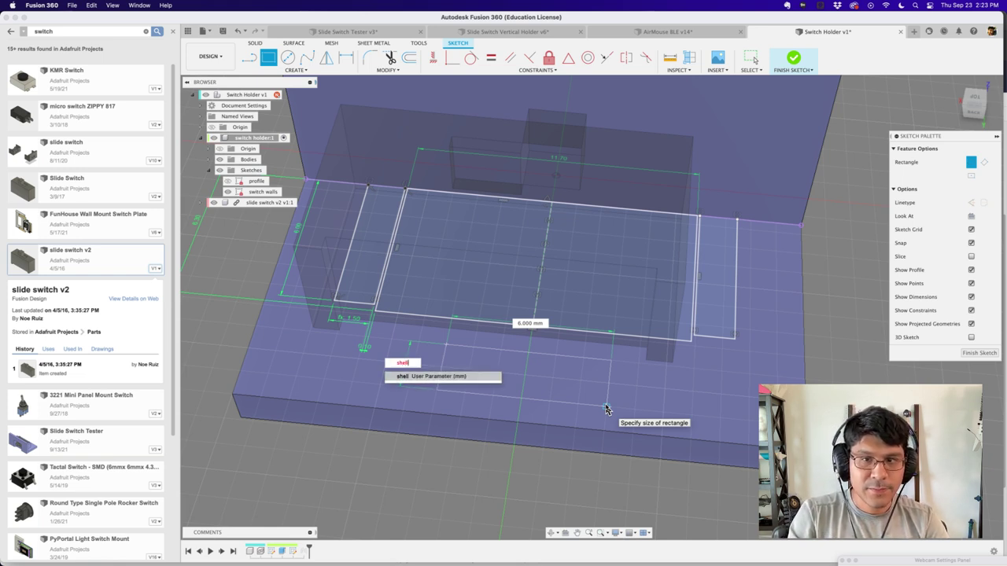
pyautogui.press('Tab')
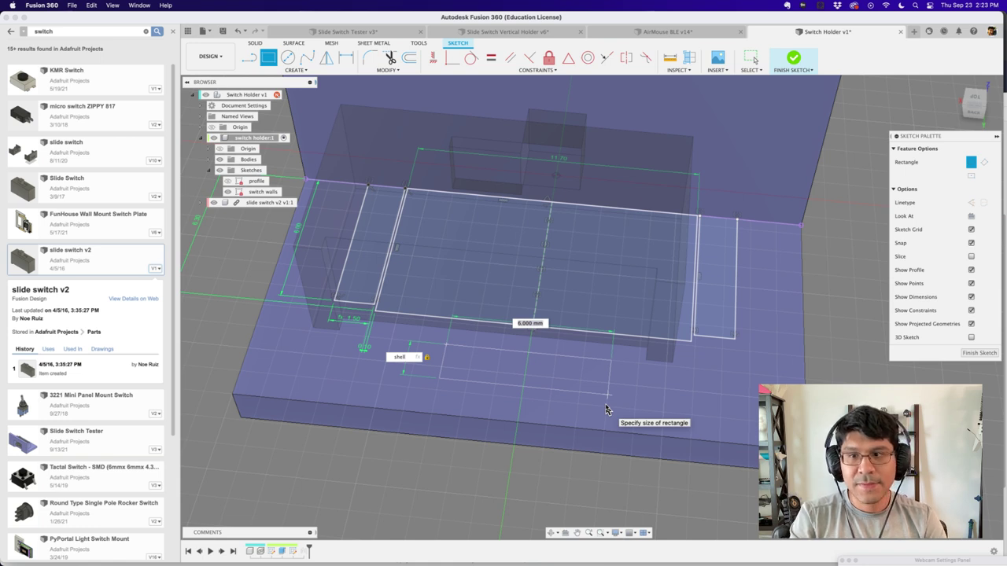
pyautogui.write('6')
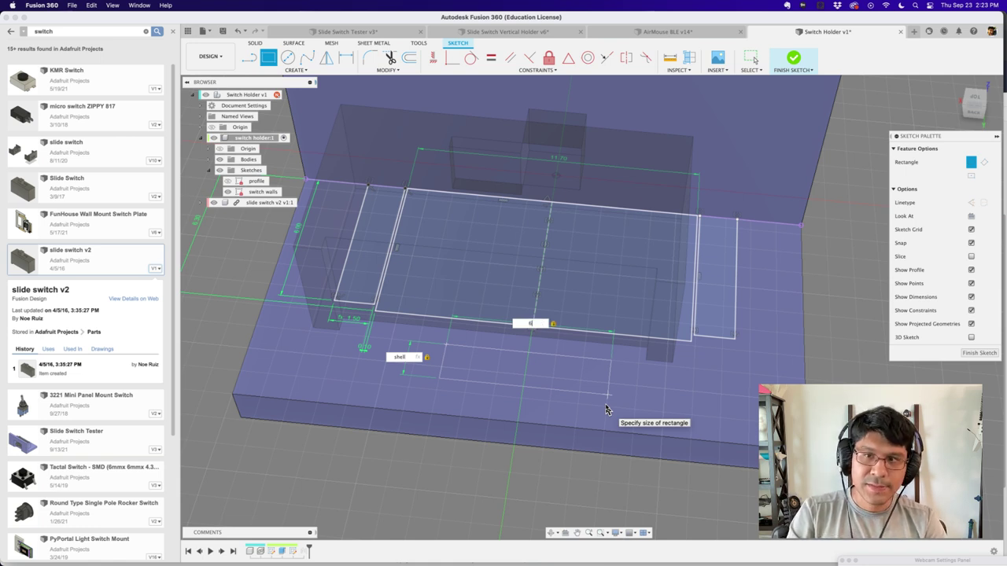
pyautogui.press('Return')
pyautogui.press('Return')
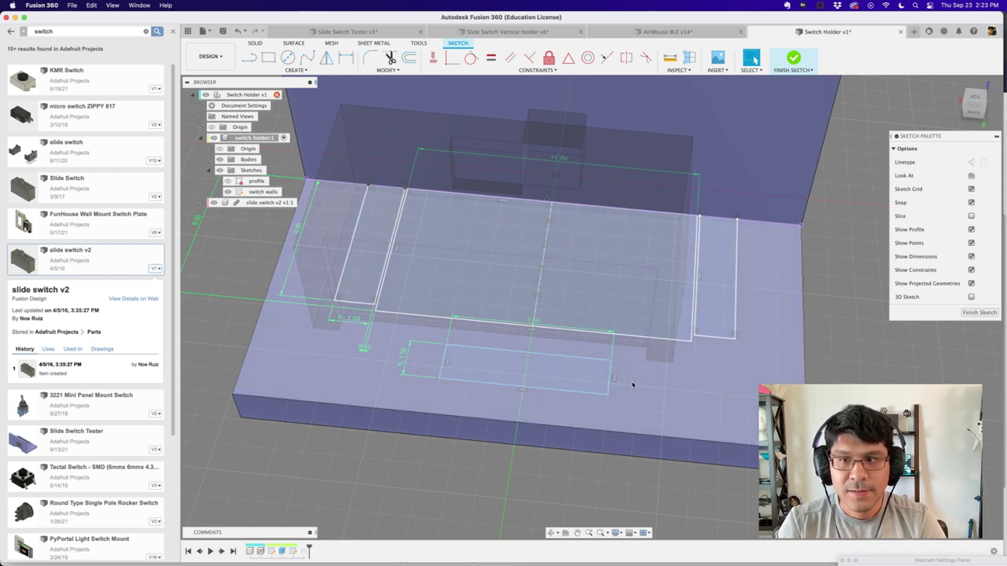
# Step: Reposition the new rectangle's width and depth dimensions so they sit clear of its outline
pyautogui.keyDown('shift'); pyautogui.moveTo(661, 412); pyautogui.dragTo(579, 335, button='middle'); pyautogui.keyUp('shift')
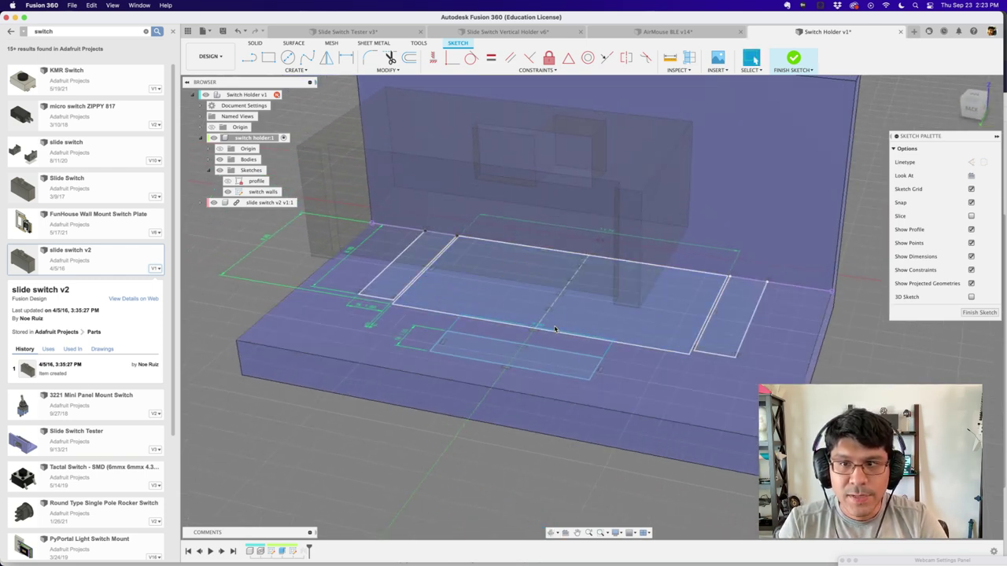
pyautogui.moveTo(599, 359); pyautogui.dragTo(466, 431)
pyautogui.moveTo(404, 336); pyautogui.dragTo(389, 332)
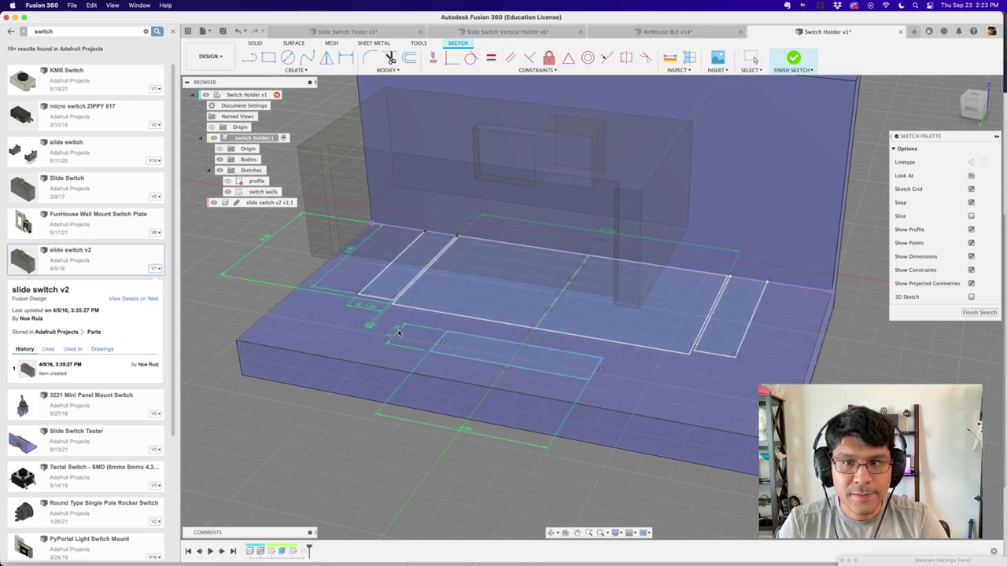
pyautogui.scroll(2, 472, 376)
pyautogui.keyDown('shift'); pyautogui.moveTo(470, 373); pyautogui.dragTo(493, 390, button='middle'); pyautogui.keyUp('shift')
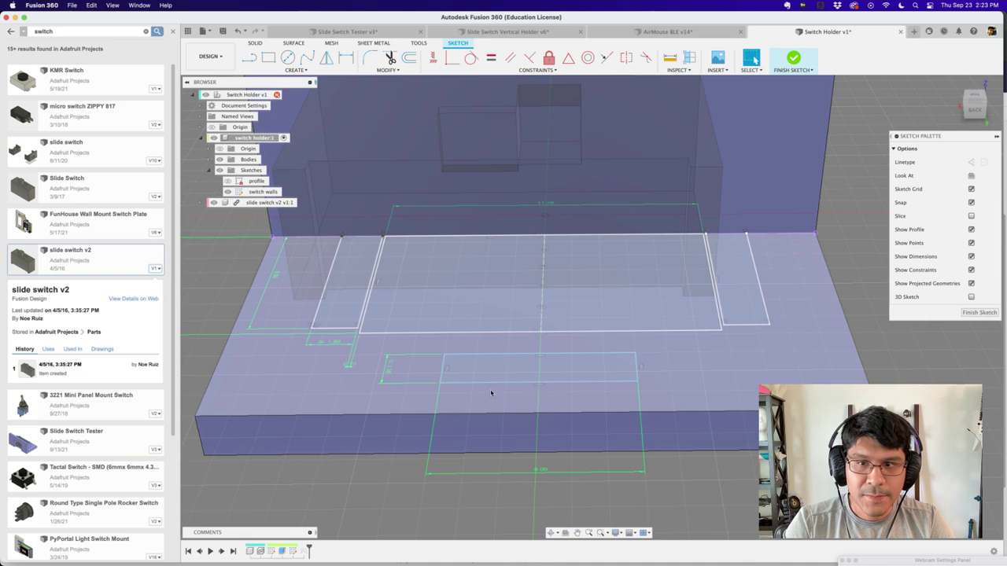
# Step: Move the new rectangle away from the switch outline, over the front edge of the base
pyautogui.moveTo(515, 380)
pyautogui.mouseDown()
pyautogui.moveTo(504, 397)
pyautogui.moveTo(596, 446)
pyautogui.moveTo(597, 389)
pyautogui.moveTo(611, 366)
pyautogui.mouseUp()
pyautogui.keyDown('shift'); pyautogui.click(617, 332); pyautogui.keyUp('shift')
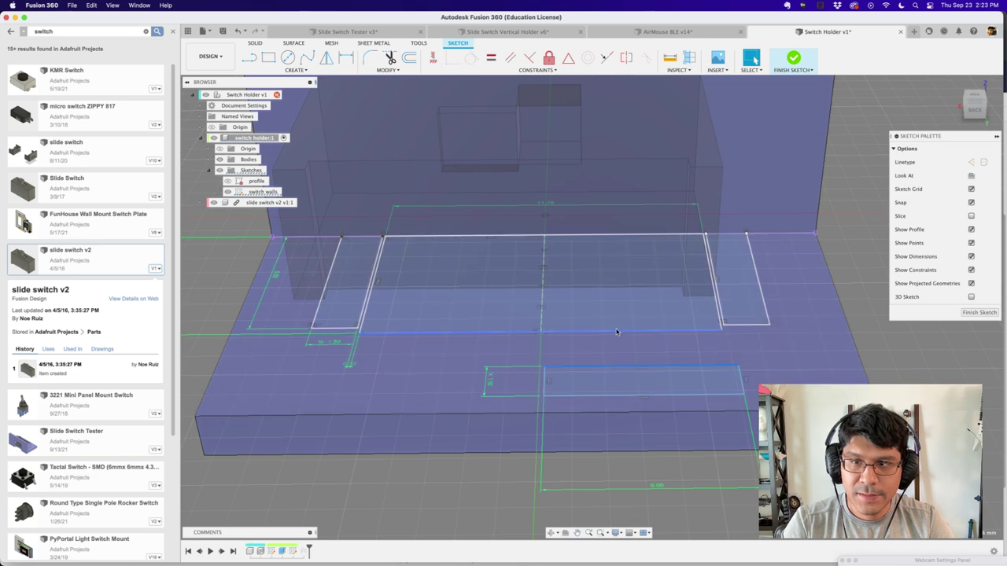
pyautogui.press('d')
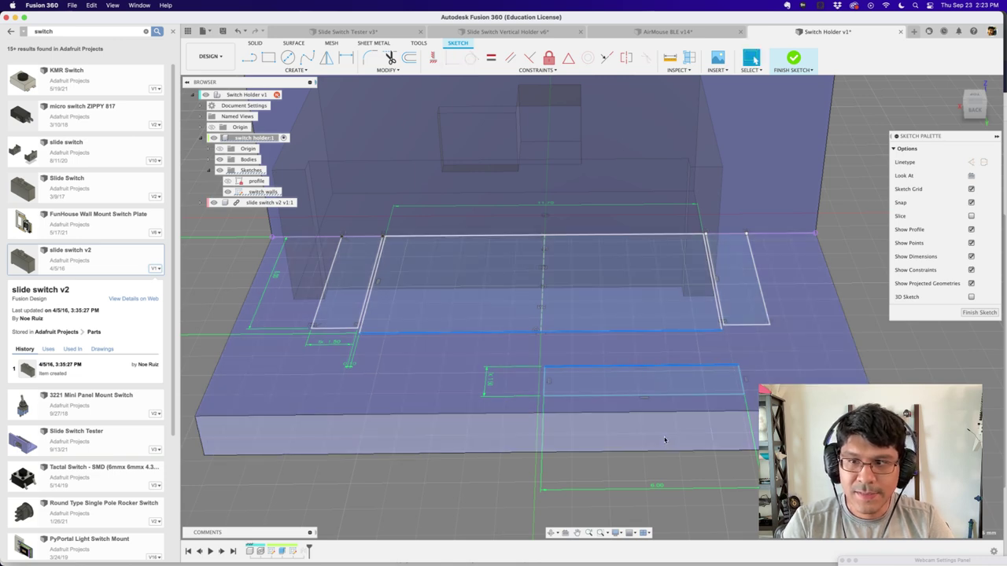
pyautogui.click(663, 393)
pyautogui.moveTo(663, 396)
pyautogui.mouseDown()
pyautogui.moveTo(556, 374)
pyautogui.moveTo(521, 442)
pyautogui.moveTo(534, 455)
pyautogui.mouseUp()
pyautogui.scroll(-3, 534, 451)
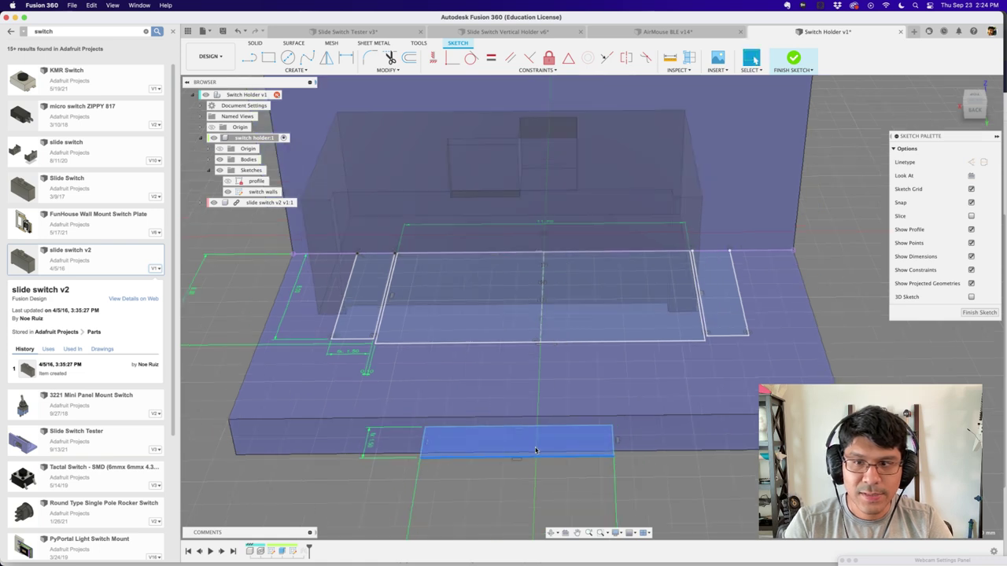
# Step: Draw a line from the midpoint of the small rectangle's rear edge to the midpoint of the switch outline's front edge
pyautogui.press('l')
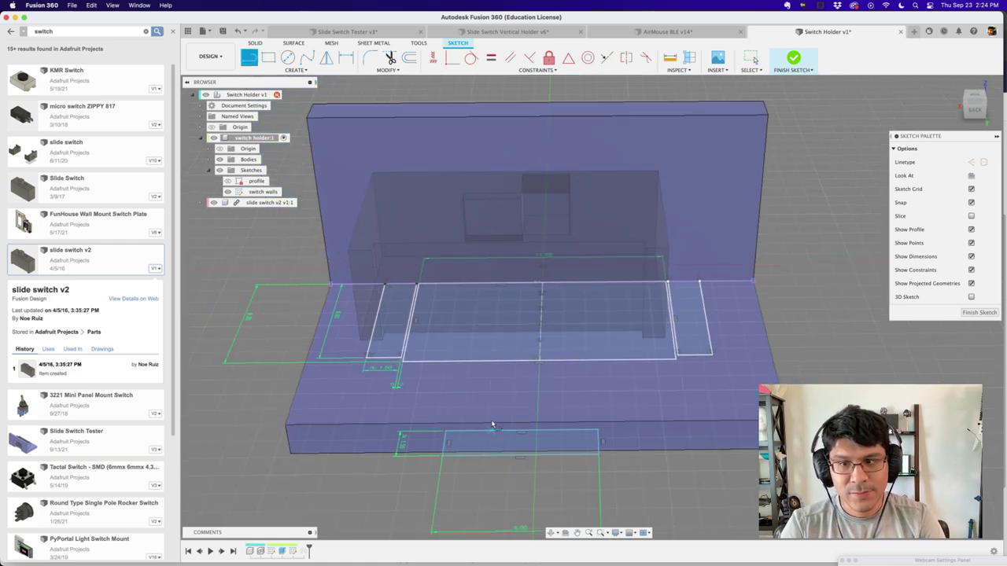
pyautogui.scroll(5, 496, 429)
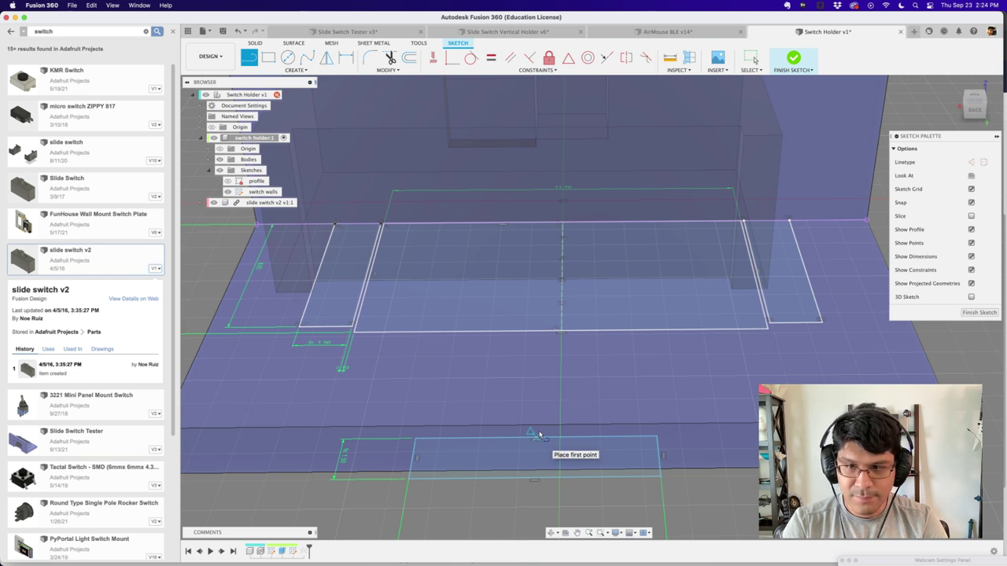
pyautogui.click(536, 435)
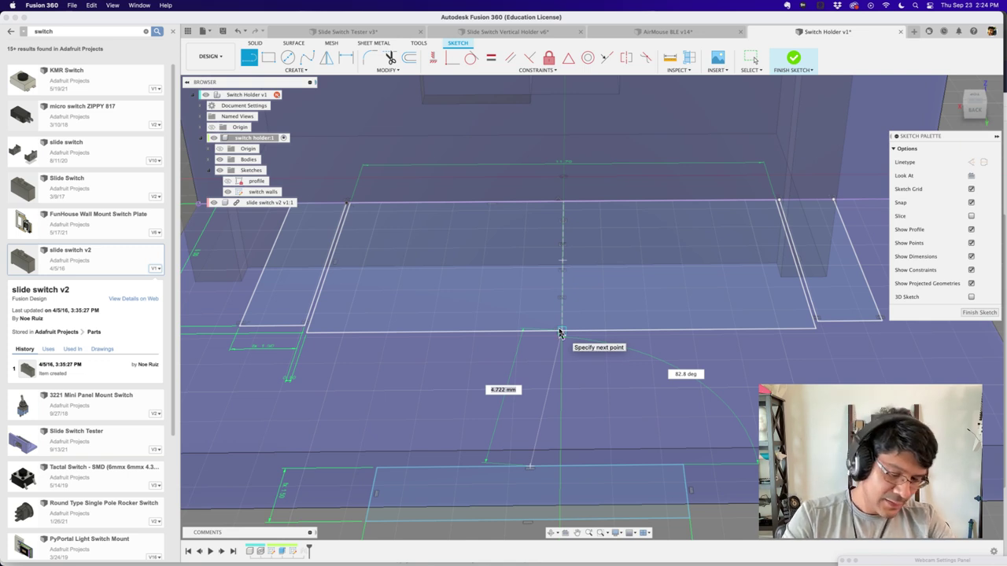
pyautogui.click(561, 331)
pyautogui.scroll(-2, 580, 371)
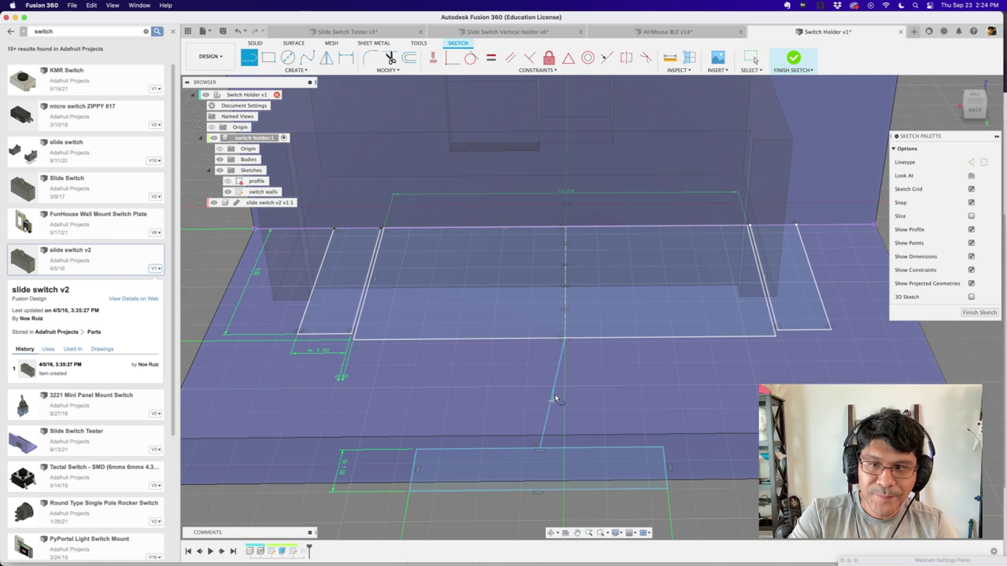
pyautogui.press('Escape')
# Step: Apply a Horizontal/Vertical constraint to the connecting line so the small rectangle centers on the switch outline
pyautogui.scroll(-1, 575, 407)
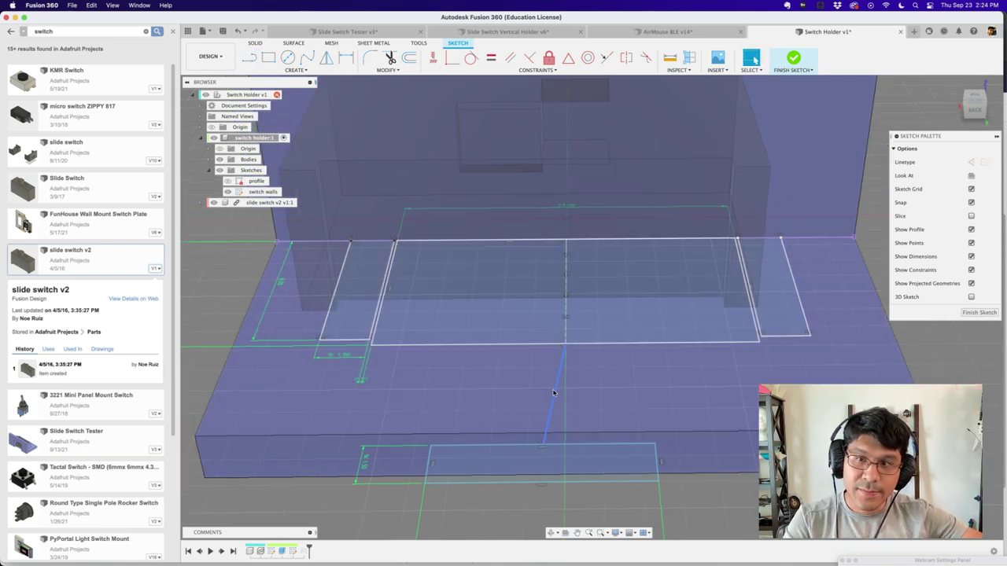
pyautogui.click(555, 392)
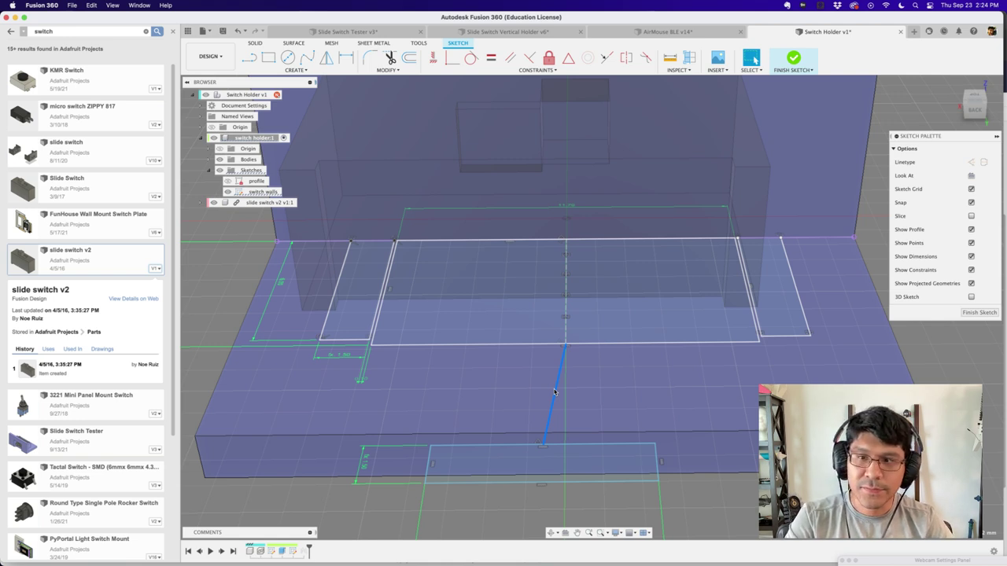
pyautogui.press('s')
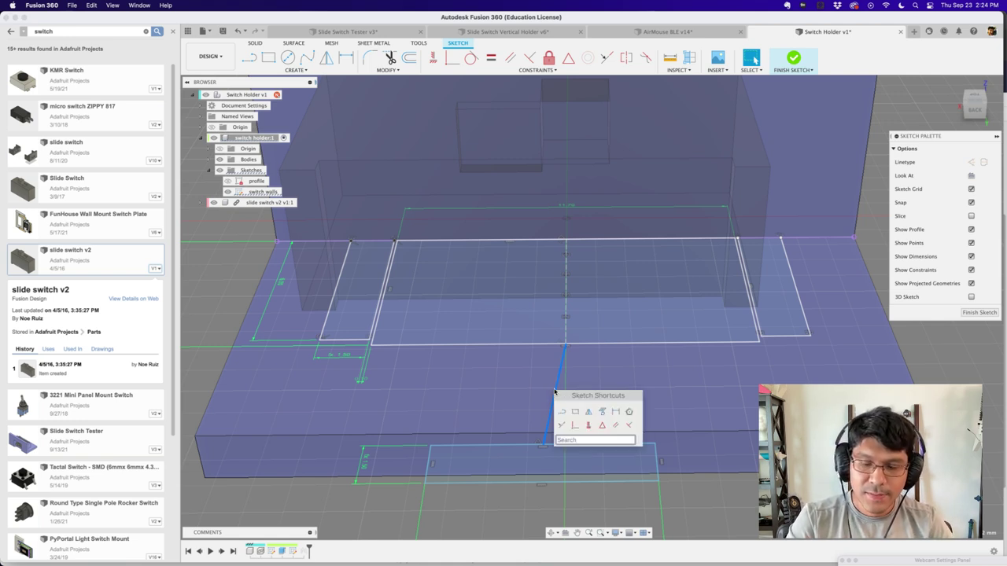
pyautogui.write('hor')
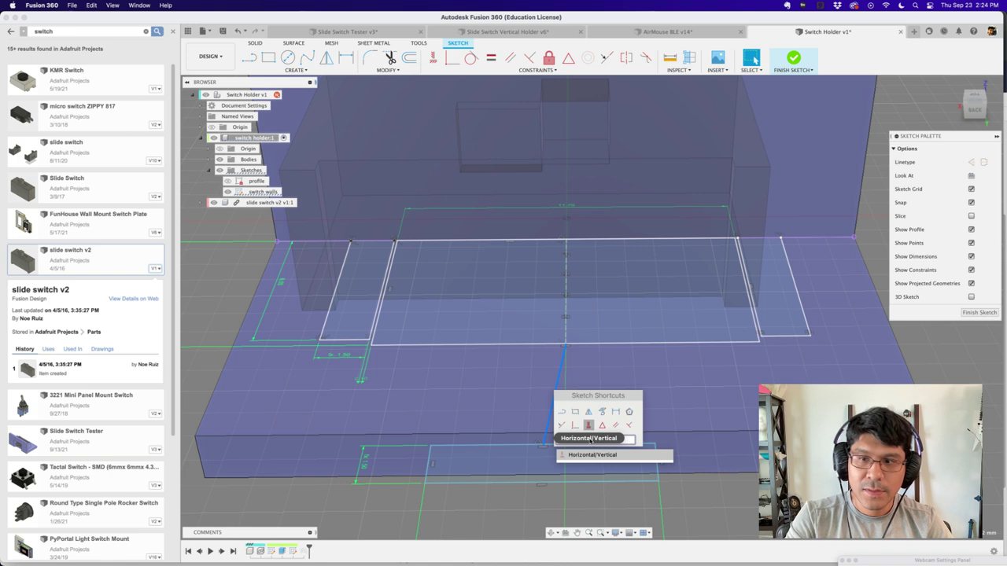
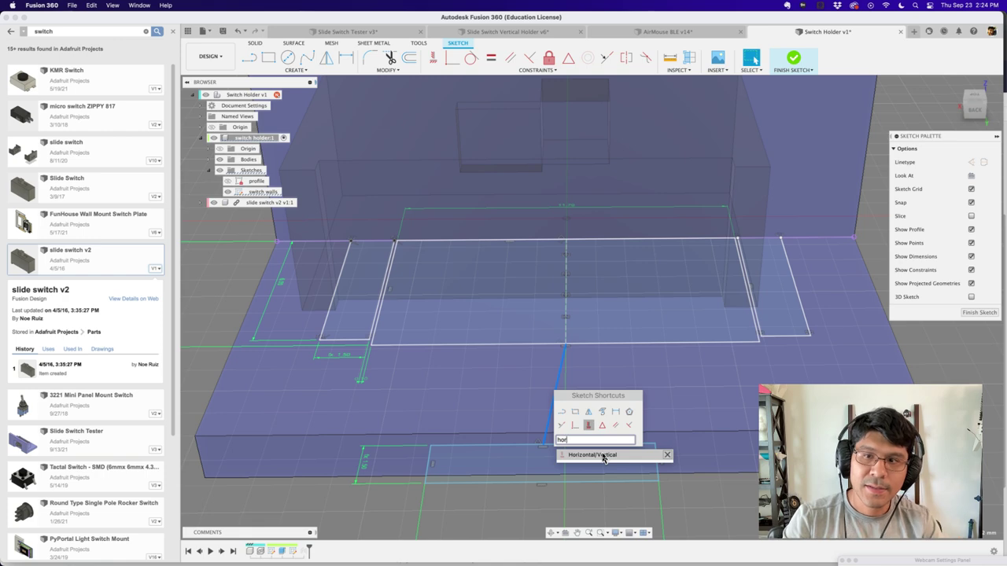
pyautogui.click(603, 457)
pyautogui.scroll(-2, 605, 429)
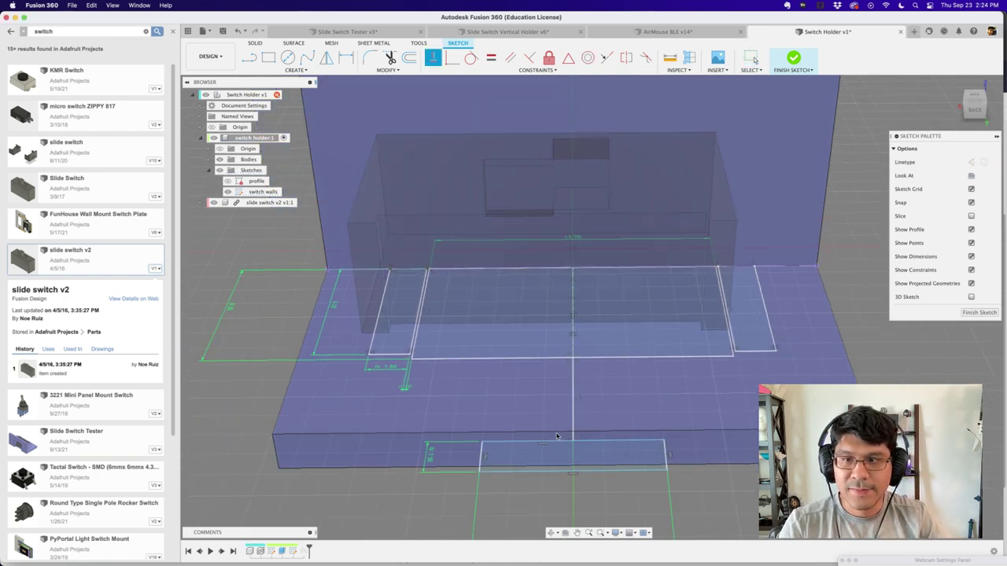
pyautogui.press('Escape')
# Step: Dimension the connecting line between the small front rectangle and the switch outline to 0.3 mm
pyautogui.moveTo(499, 449)
pyautogui.keyDown('shift'); pyautogui.mouseDown(button='middle')
pyautogui.moveTo(533, 442)
pyautogui.moveTo(510, 447)
pyautogui.moveTo(520, 421)
pyautogui.mouseUp(button='middle'); pyautogui.keyUp('shift')
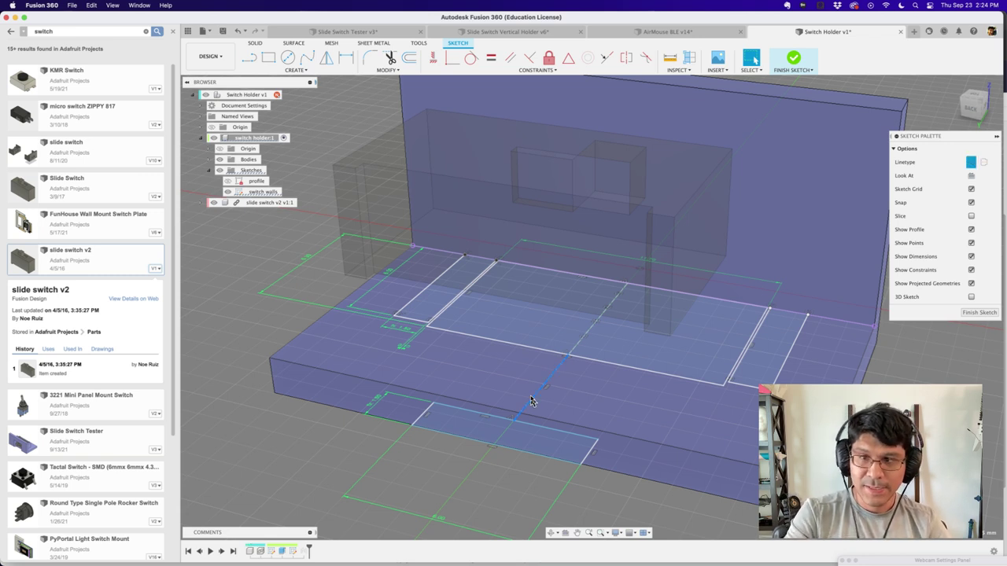
pyautogui.press('d')
pyautogui.click(551, 386)
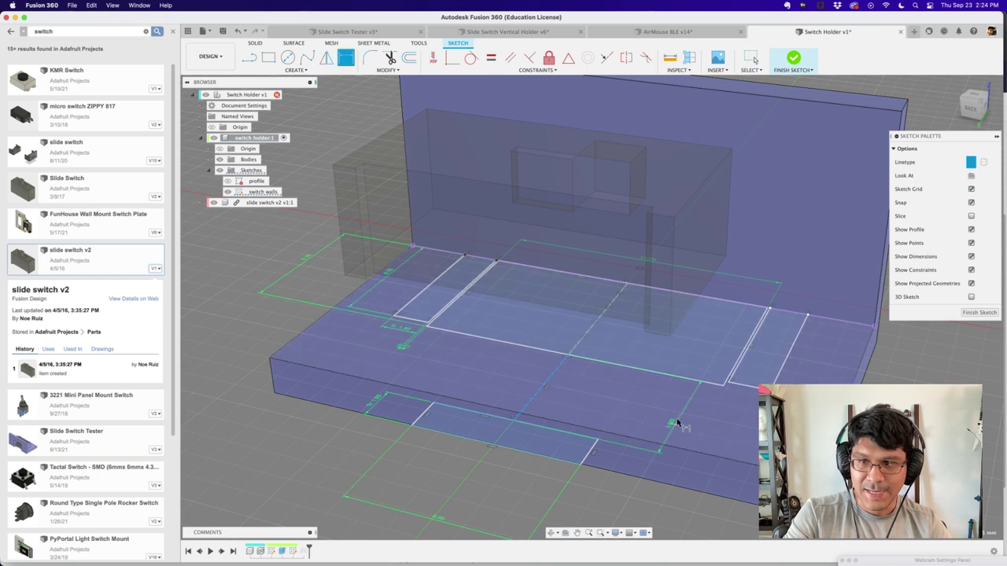
pyautogui.click(684, 423)
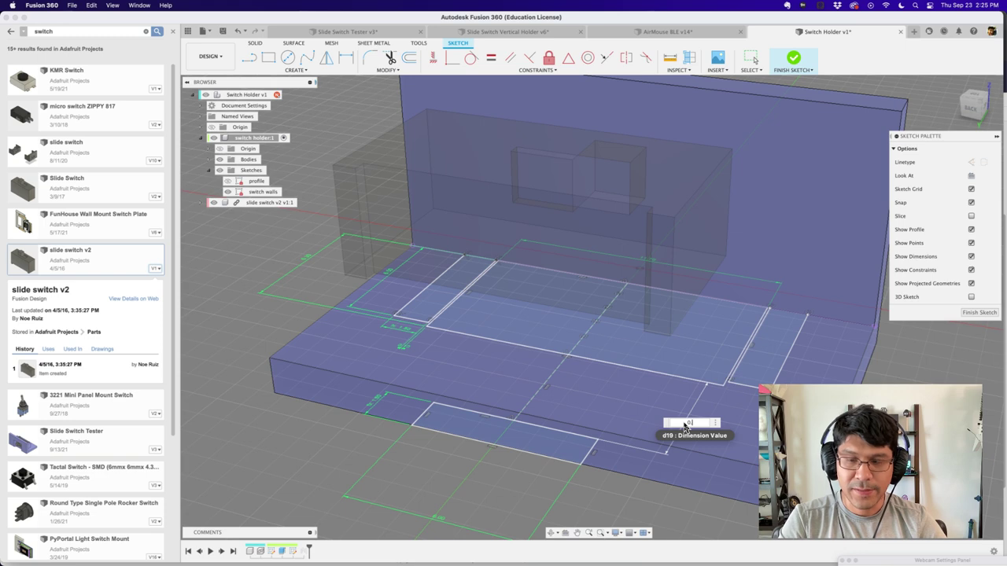
pyautogui.write('0.3')
pyautogui.press('Return')
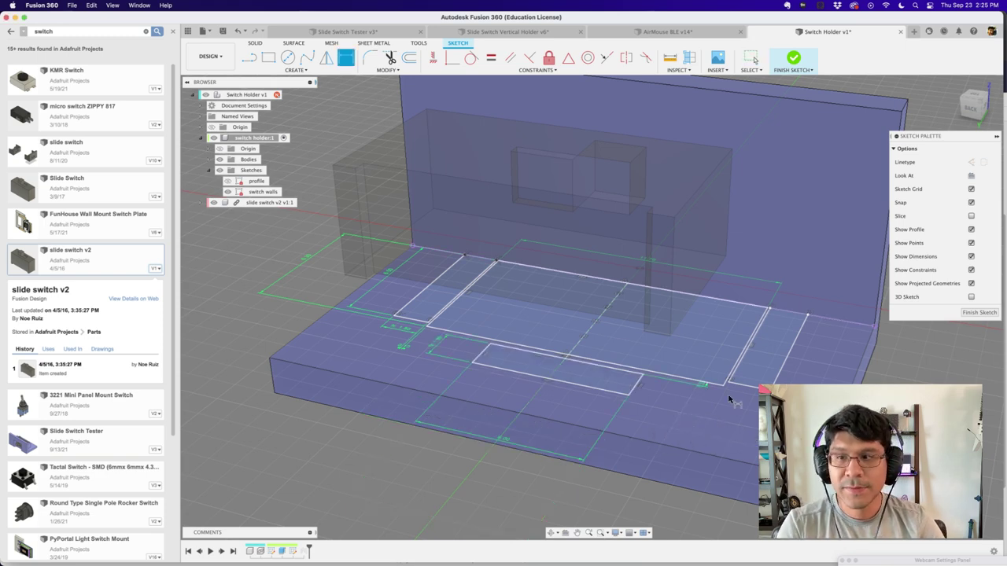
pyautogui.scroll(-5, 390, 315)
pyautogui.press('Escape')
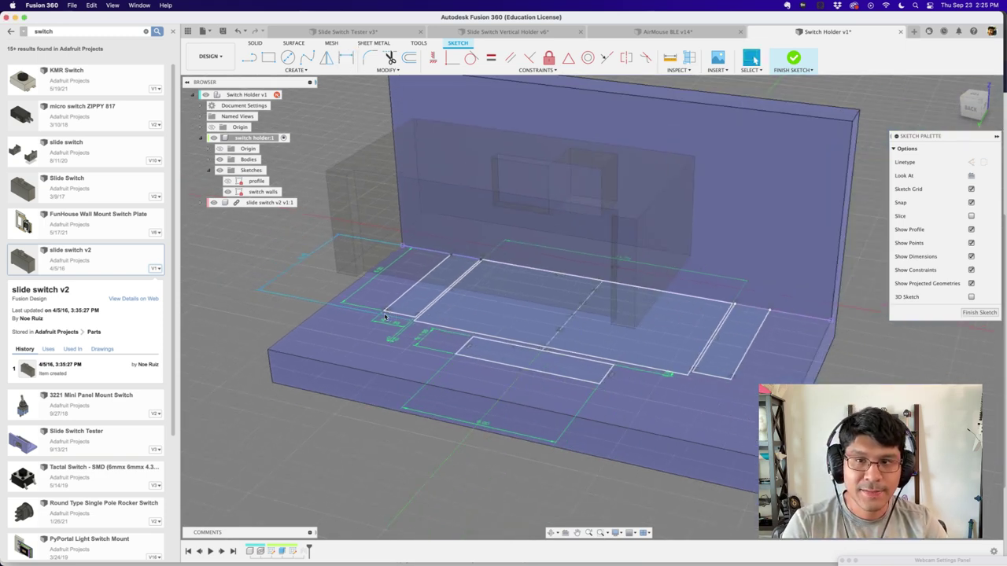
# Step: Finish the sketch and extrude both side wall profiles 4.4 mm upward, joined to the base
pyautogui.keyDown('shift'); pyautogui.moveTo(389, 402); pyautogui.dragTo(432, 401, button='middle'); pyautogui.keyUp('shift')
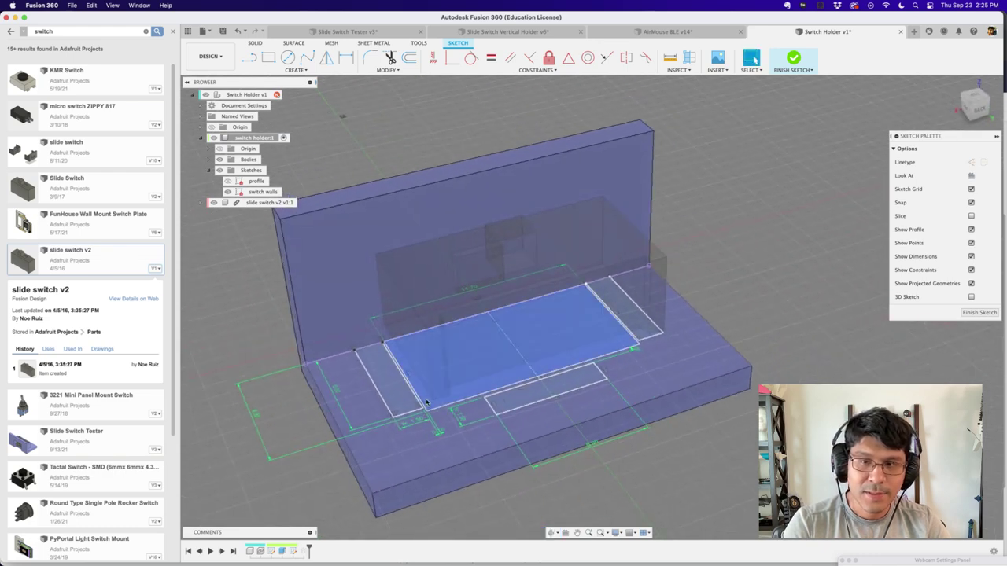
pyautogui.moveTo(499, 399)
pyautogui.keyDown('shift'); pyautogui.mouseDown(button='middle')
pyautogui.moveTo(484, 414)
pyautogui.moveTo(429, 393)
pyautogui.mouseUp(button='middle'); pyautogui.keyUp('shift')
pyautogui.click(418, 384)
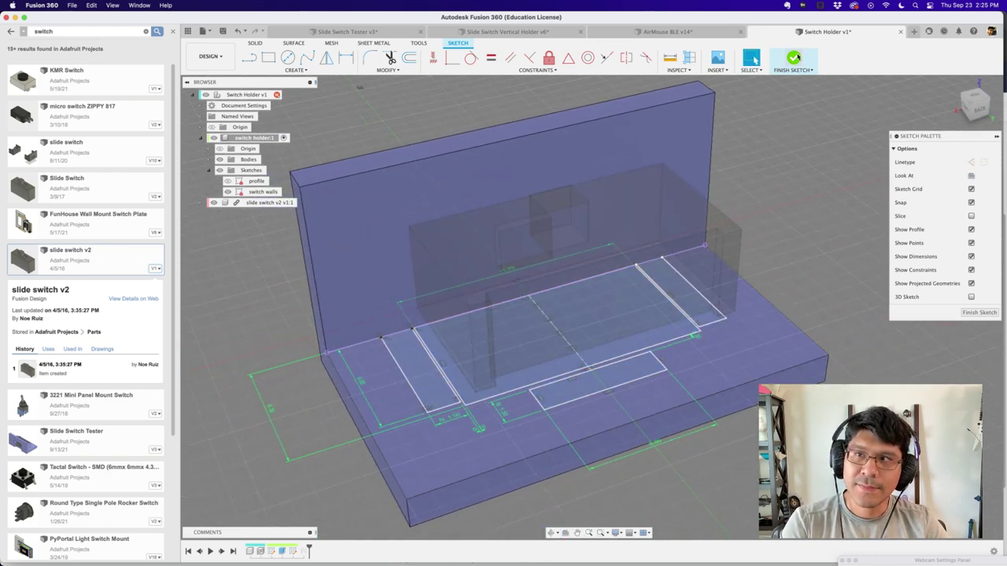
pyautogui.click(794, 58)
pyautogui.click(415, 380)
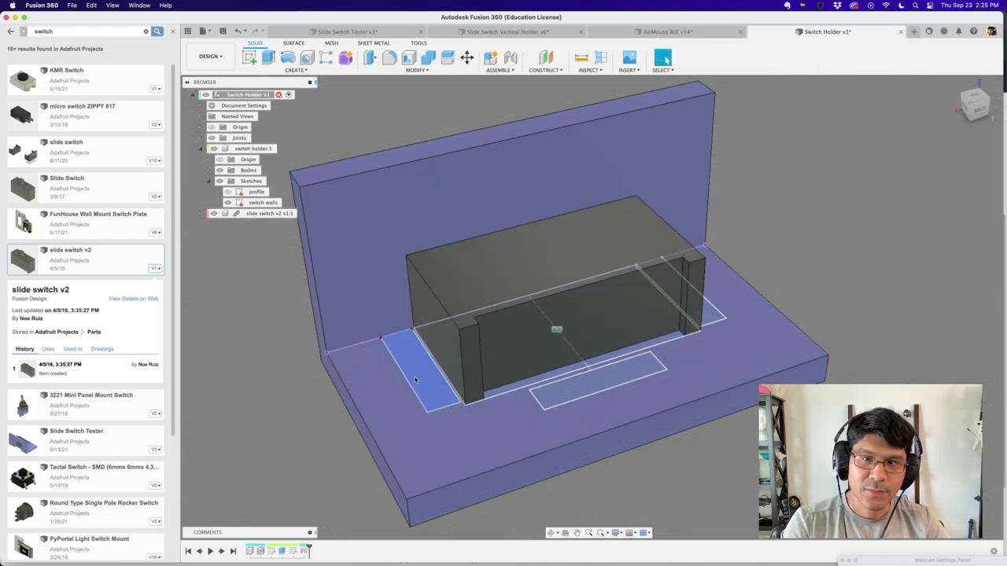
pyautogui.keyDown('shift'); pyautogui.moveTo(422, 380); pyautogui.dragTo(672, 357, button='middle'); pyautogui.keyUp('shift')
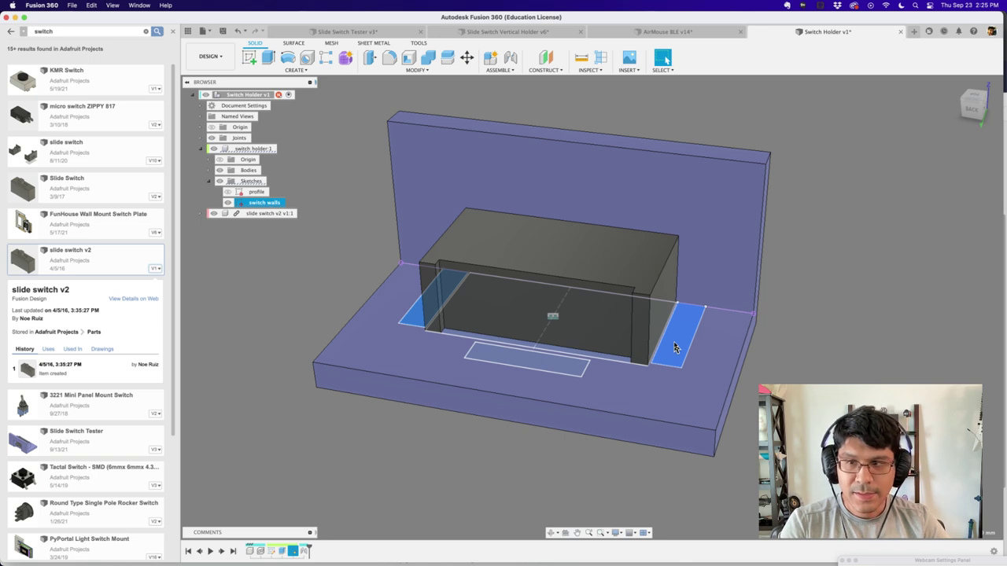
pyautogui.press('e')
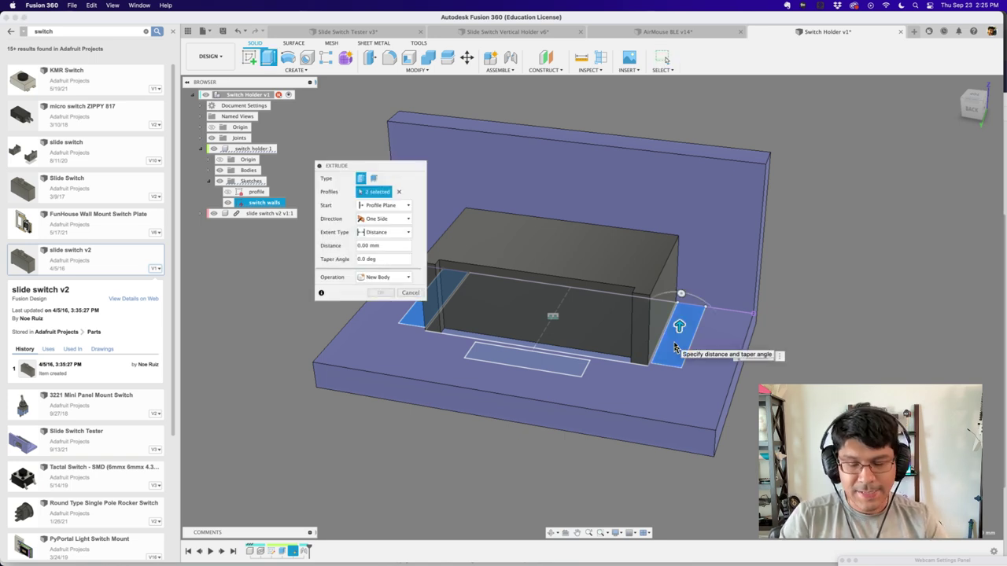
pyautogui.write('4')
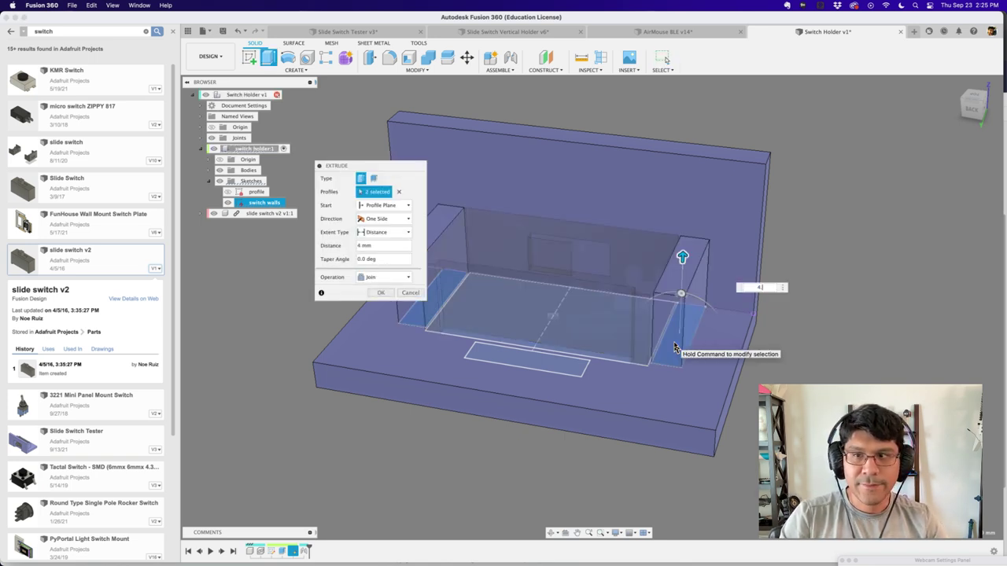
pyautogui.write('.4')
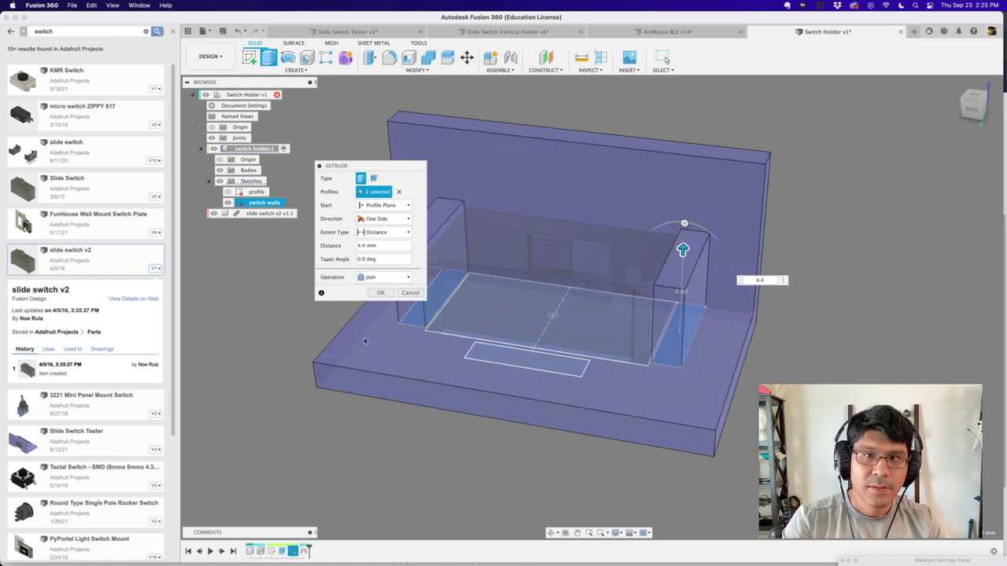
pyautogui.click(360, 277)
pyautogui.click(370, 277)
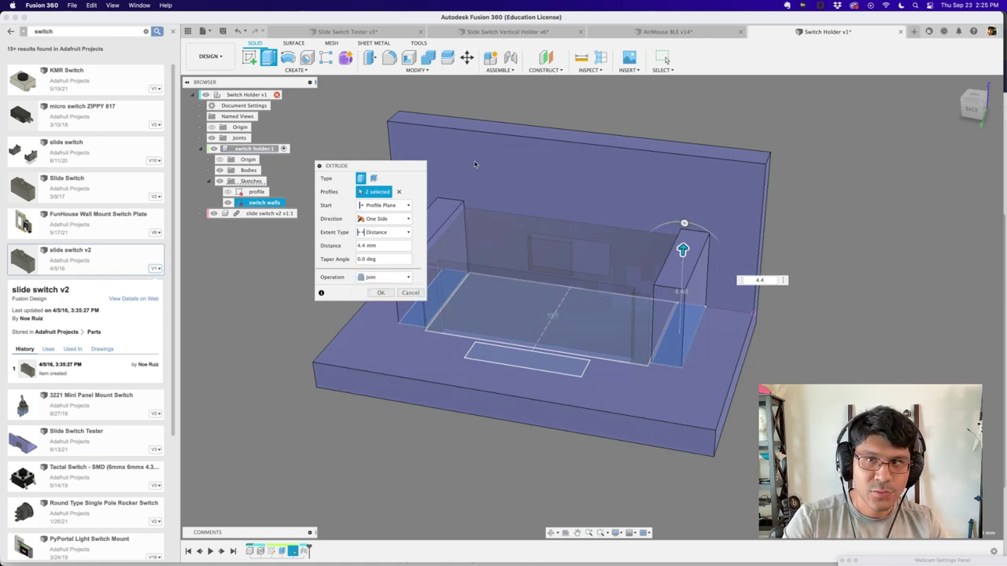
pyautogui.click(381, 293)
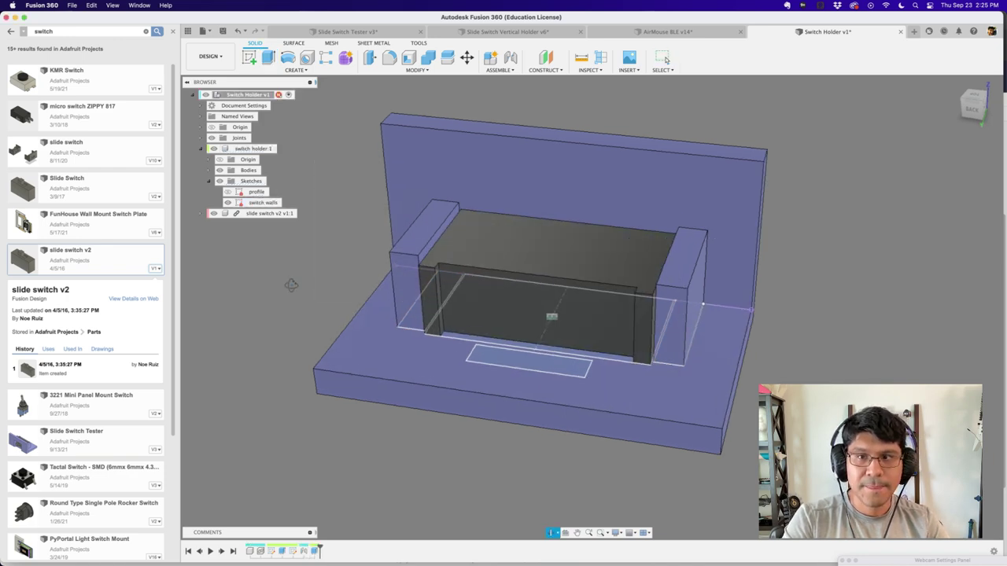
# Step: Extrude the small front rectangle upward by the shell parameter, joined to the base
pyautogui.keyDown('shift'); pyautogui.moveTo(288, 280); pyautogui.dragTo(348, 292, button='middle'); pyautogui.keyUp('shift')
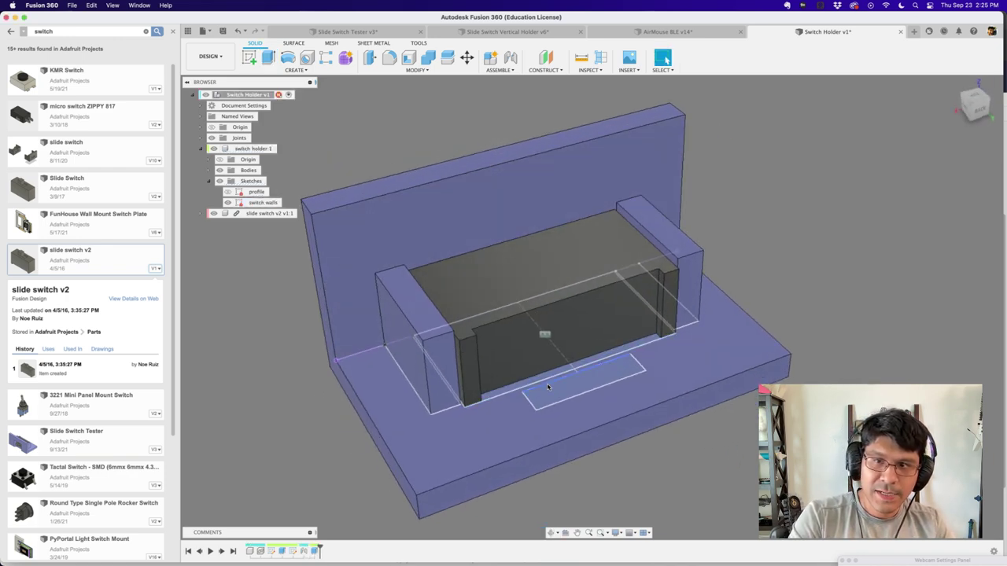
pyautogui.click(554, 390)
pyautogui.scroll(2, 553, 385)
pyautogui.press('e')
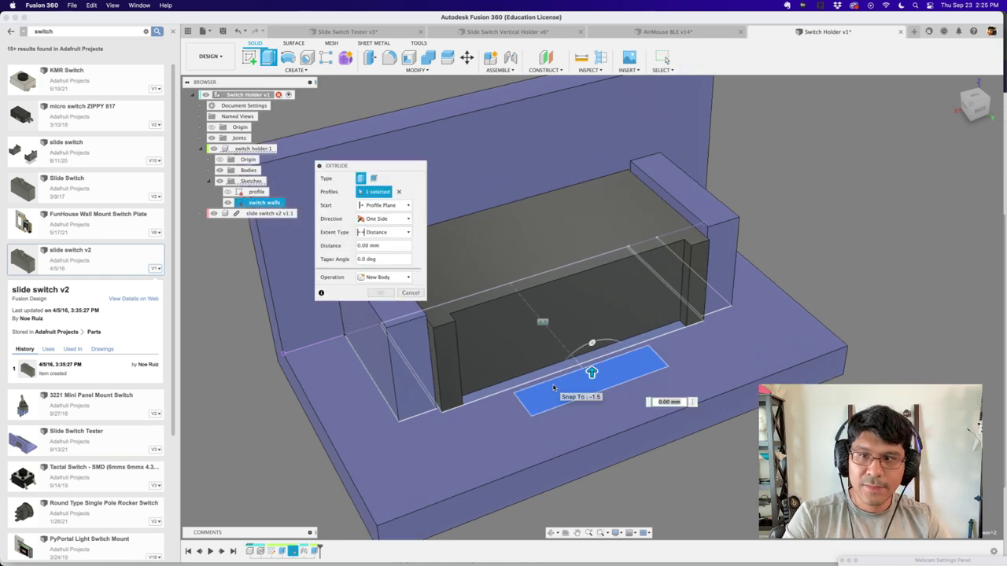
pyautogui.write('sh')
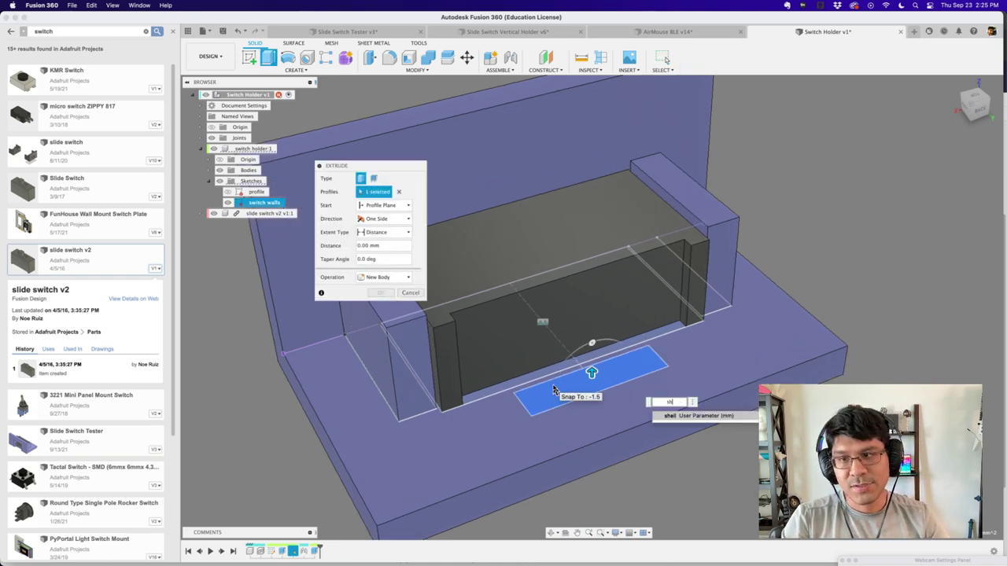
pyautogui.write('e')
pyautogui.press('Return')
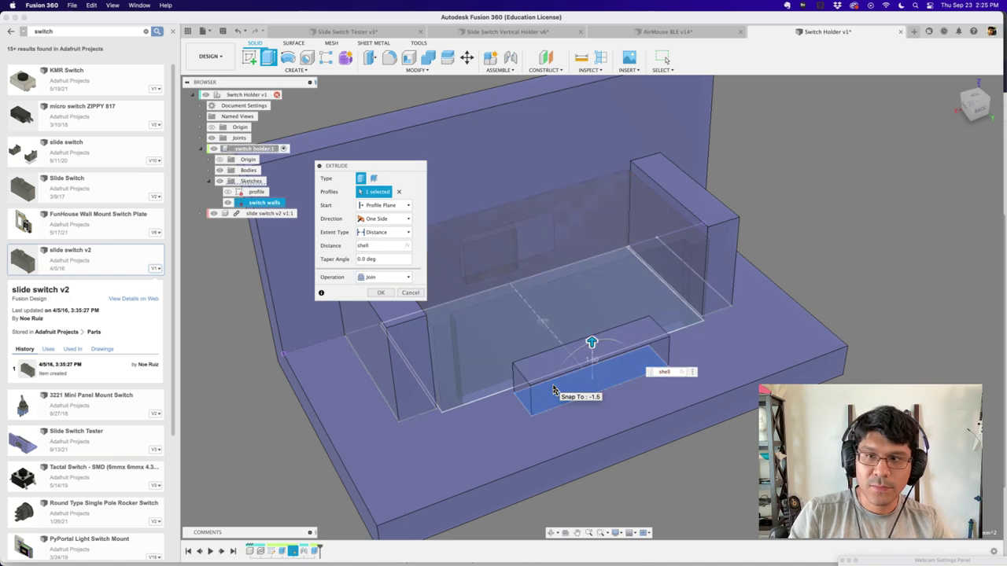
pyautogui.press('Return')
# Step: Activate the switch holder component
pyautogui.scroll(-3, 550, 388)
pyautogui.keyDown('shift'); pyautogui.moveTo(550, 389); pyautogui.dragTo(370, 471, button='middle'); pyautogui.keyUp('shift')
pyautogui.keyDown('shift'); pyautogui.moveTo(543, 351); pyautogui.dragTo(454, 327, button='middle'); pyautogui.keyUp('shift')
pyautogui.keyDown('shift'); pyautogui.moveTo(606, 283); pyautogui.dragTo(459, 310, button='middle'); pyautogui.keyUp('shift')
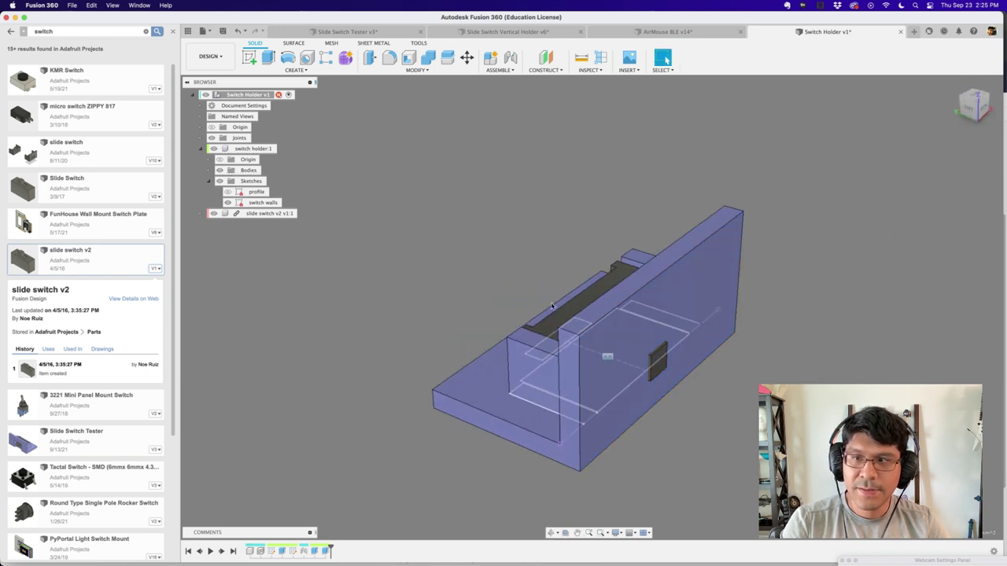
pyautogui.keyDown('shift'); pyautogui.moveTo(711, 391); pyautogui.dragTo(586, 356, button='middle'); pyautogui.keyUp('shift')
pyautogui.scroll(-2, 584, 355)
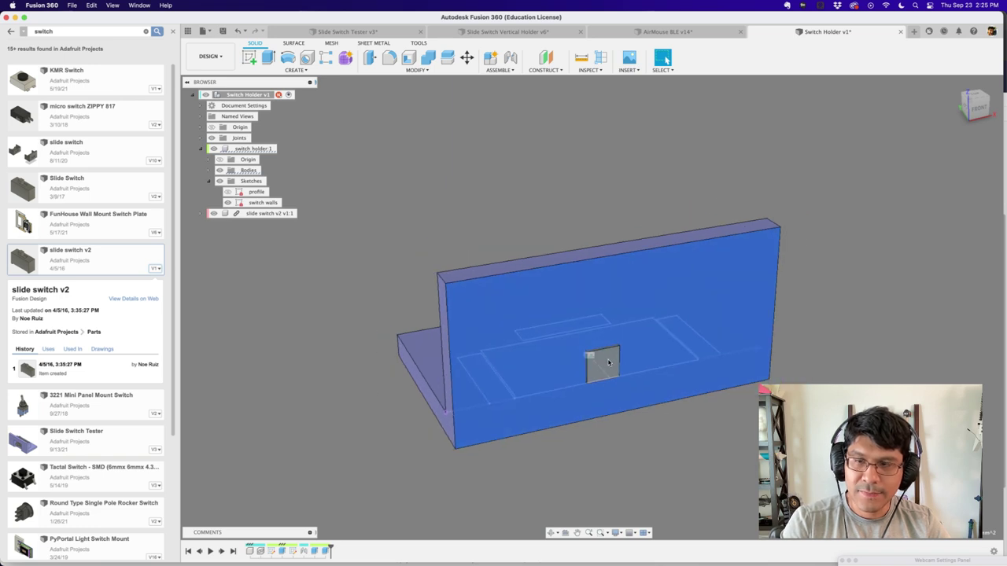
pyautogui.click(609, 363)
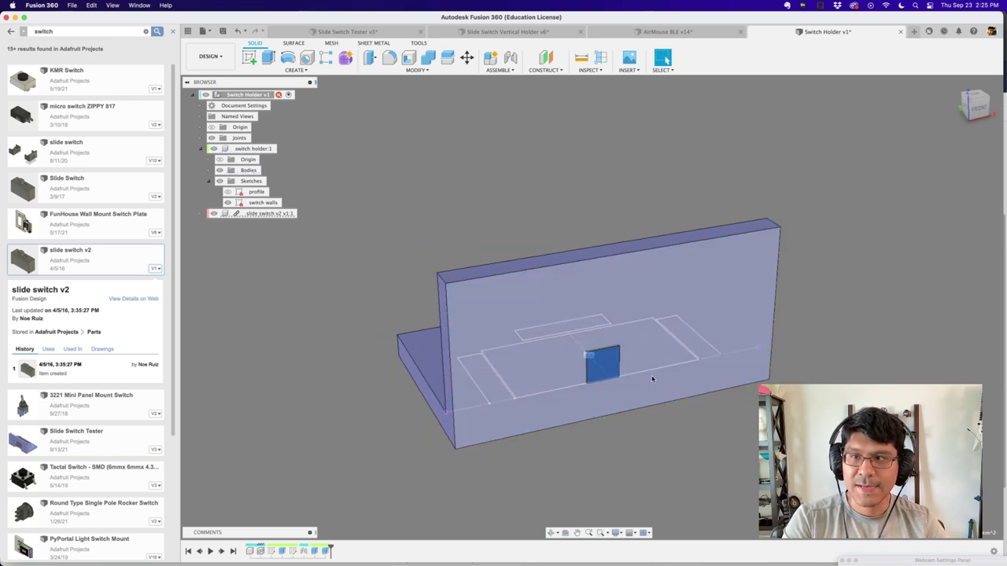
pyautogui.click(658, 288)
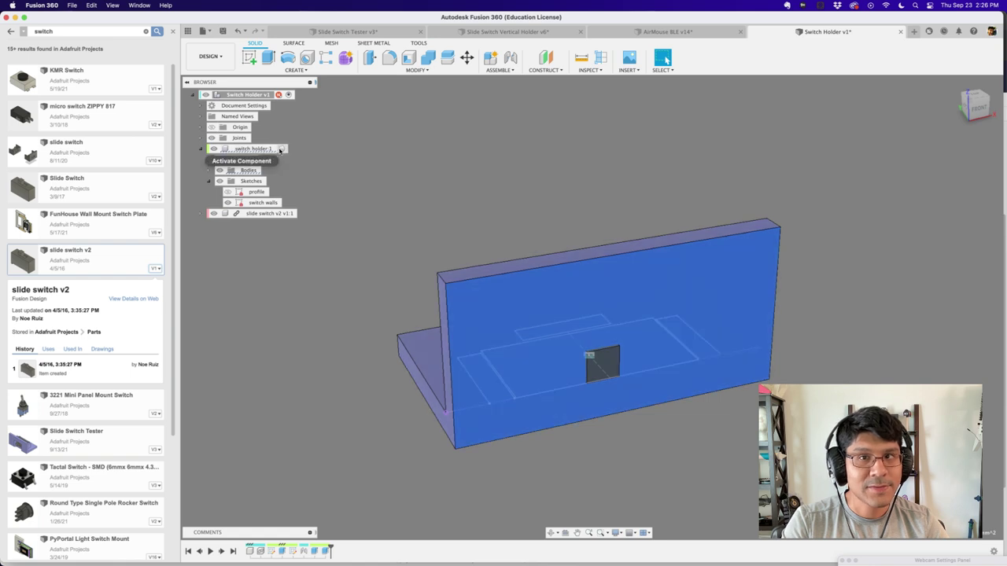
pyautogui.click(281, 149)
pyautogui.click(282, 149)
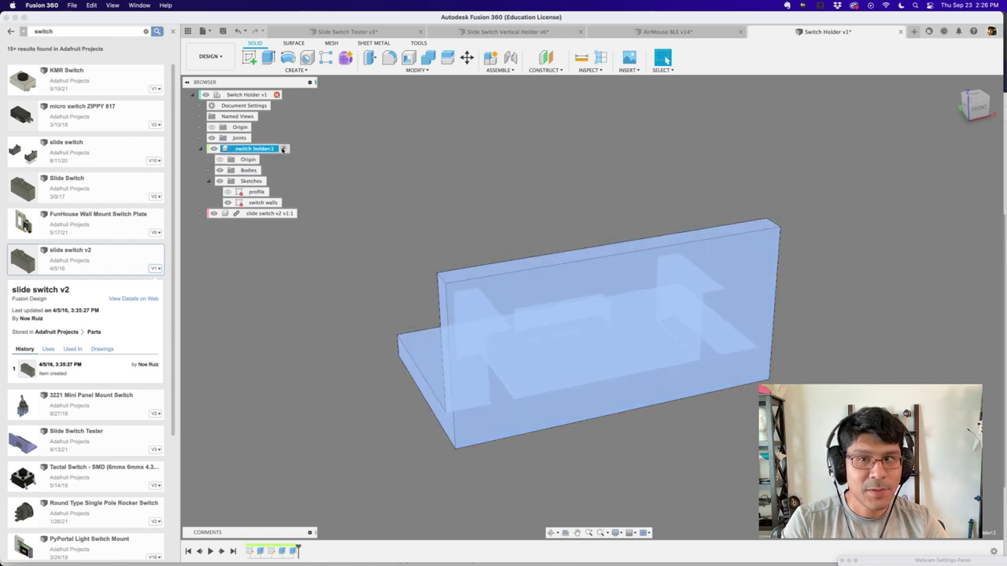
pyautogui.click(330, 160)
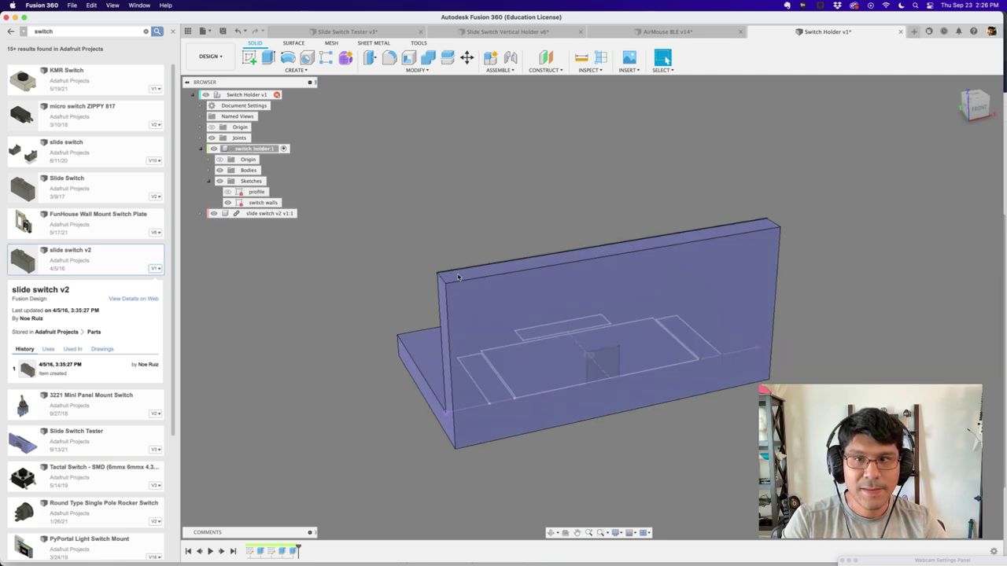
# Step: Start a sketch on the outer face of the upright wall and hide the holder's bodies
pyautogui.click(492, 294)
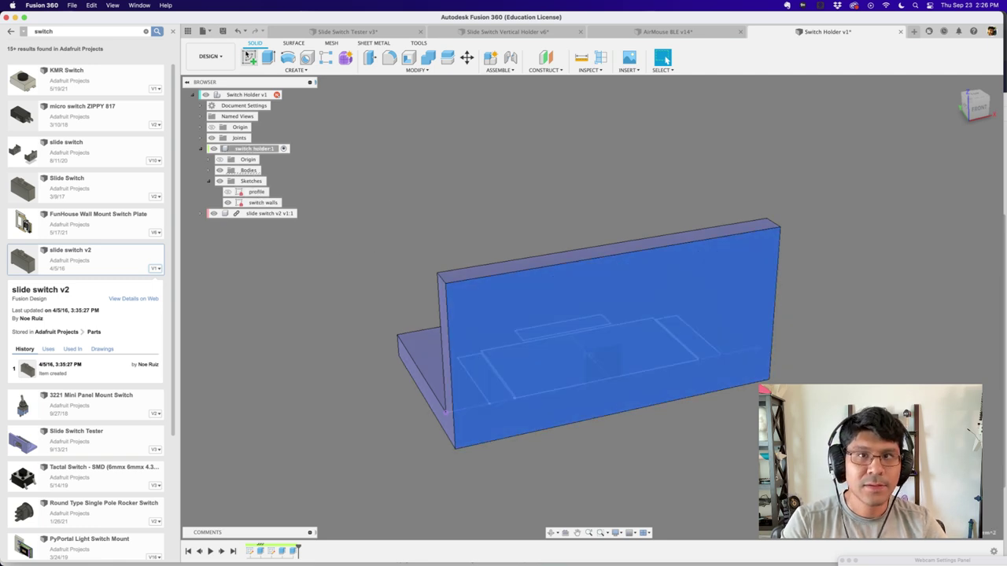
pyautogui.click(248, 58)
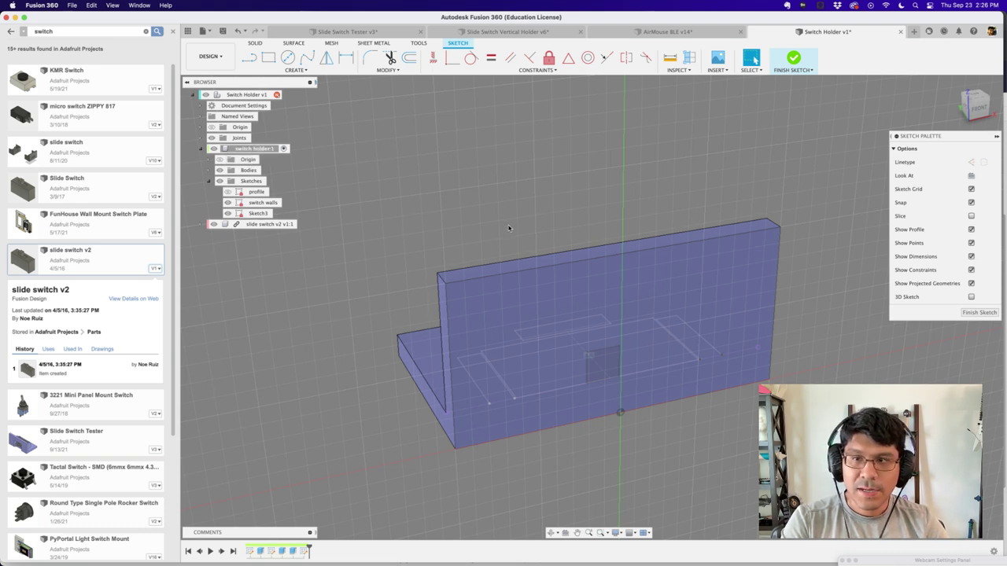
pyautogui.click(222, 170)
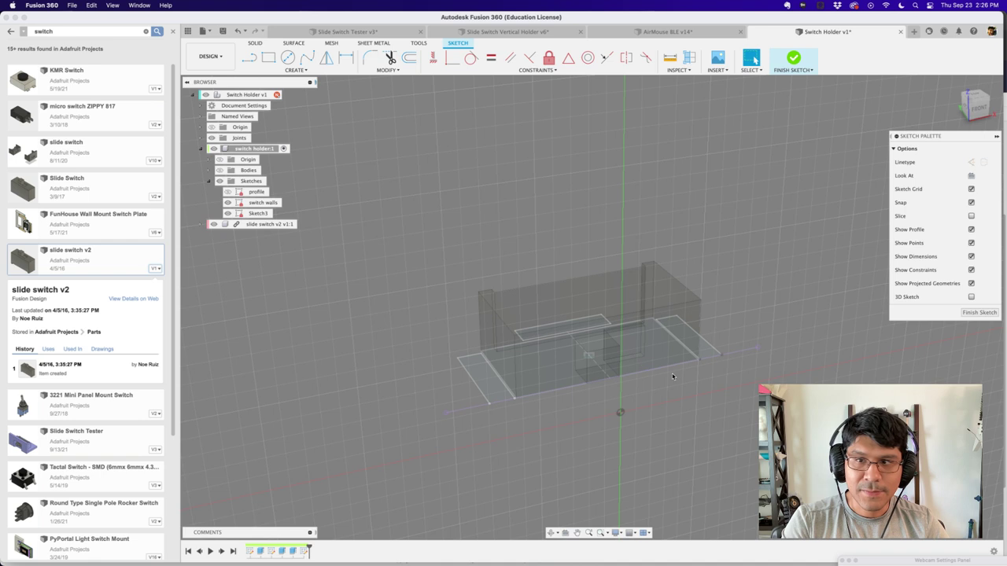
# Step: Project the two vertical side edges of the switch's slider opening into the sketch
pyautogui.scroll(3, 673, 377)
pyautogui.scroll(-1, 569, 301)
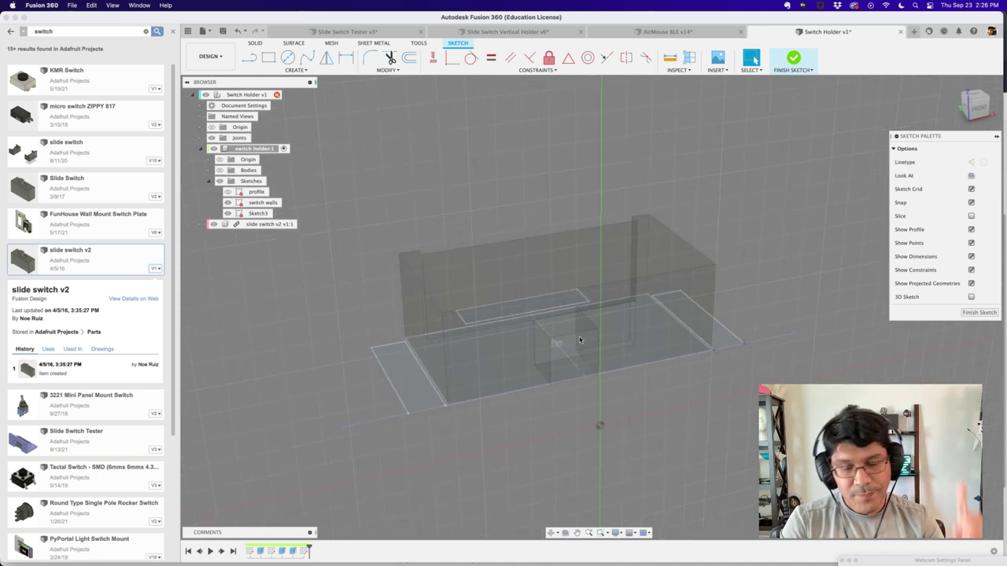
pyautogui.press('p')
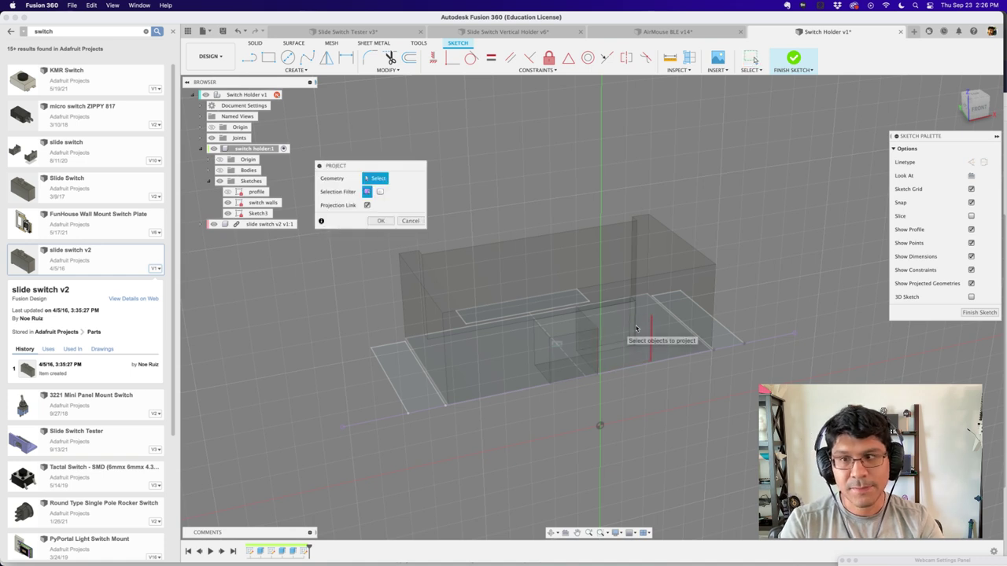
pyautogui.scroll(2, 637, 321)
pyautogui.keyDown('shift'); pyautogui.moveTo(637, 321); pyautogui.dragTo(686, 288, button='middle'); pyautogui.keyUp('shift')
pyautogui.scroll(2, 657, 303)
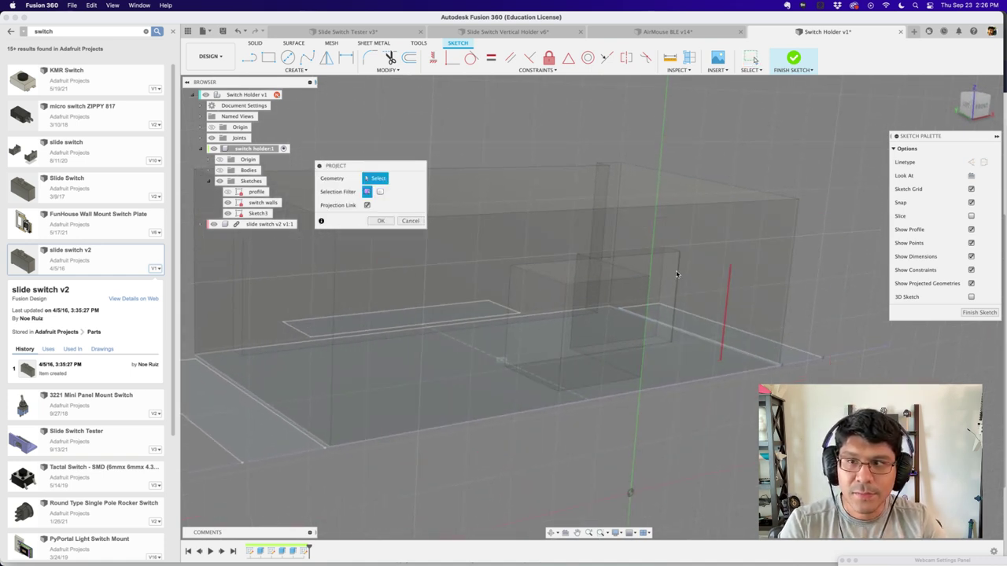
pyautogui.click(677, 277)
pyautogui.keyDown('shift'); pyautogui.moveTo(622, 288); pyautogui.dragTo(464, 291, button='middle'); pyautogui.keyUp('shift')
pyautogui.click(366, 287)
pyautogui.click(381, 221)
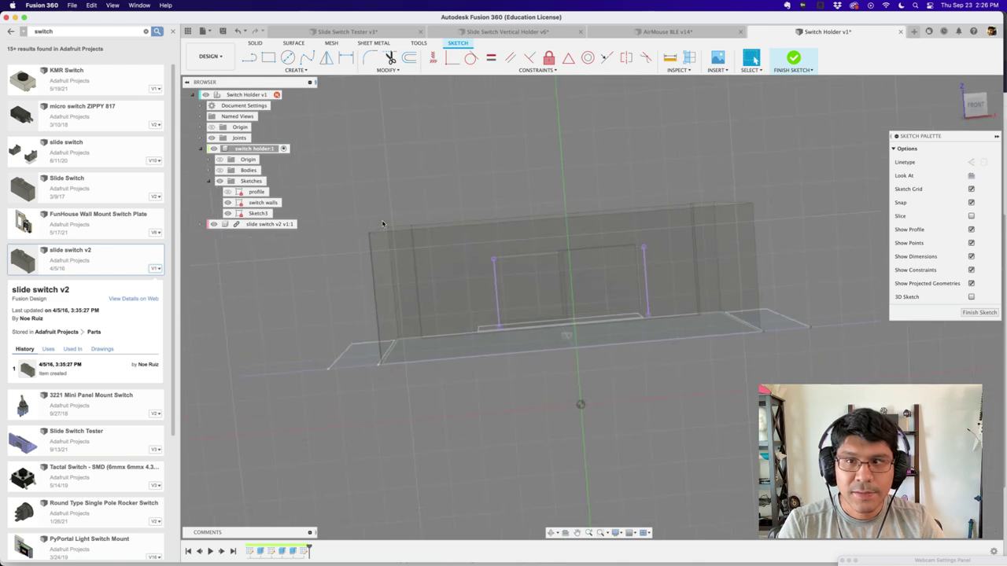
# Step: Show the holder's bodies again and draw a rectangle about 7.3 mm wide and 5.9 mm high around the projected edges
pyautogui.click(221, 170)
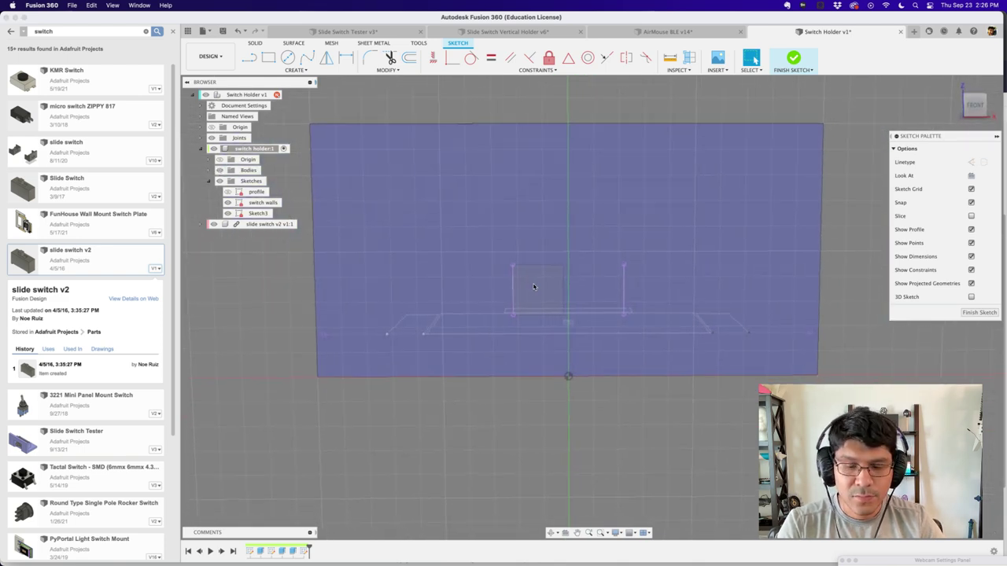
pyautogui.press('r')
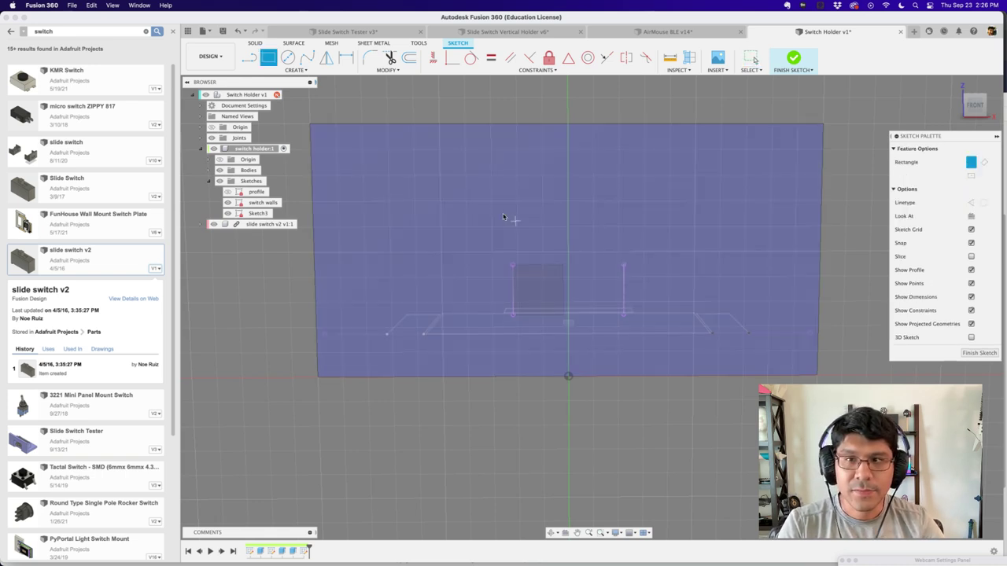
pyautogui.click(484, 205)
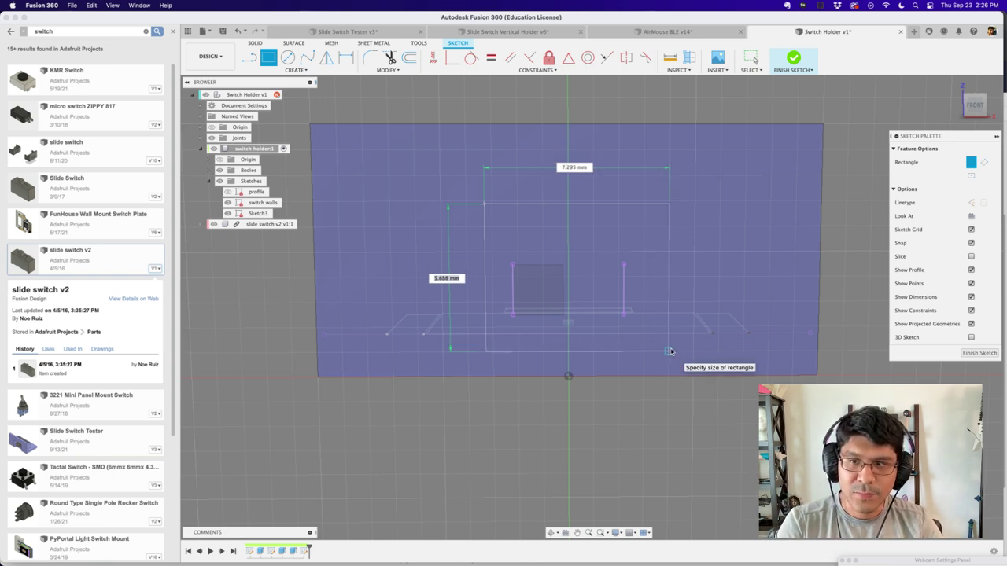
pyautogui.click(670, 352)
pyautogui.press('Escape')
pyautogui.scroll(1, 613, 338)
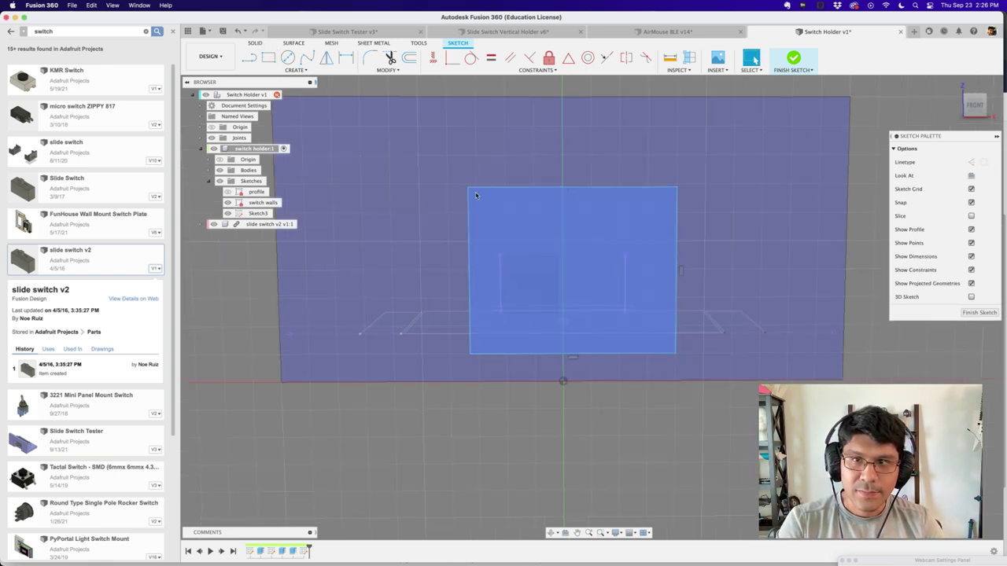
# Step: Apply a midpoint constraint between the rectangle's bottom edge and the sketch origin
pyautogui.scroll(1, 543, 358)
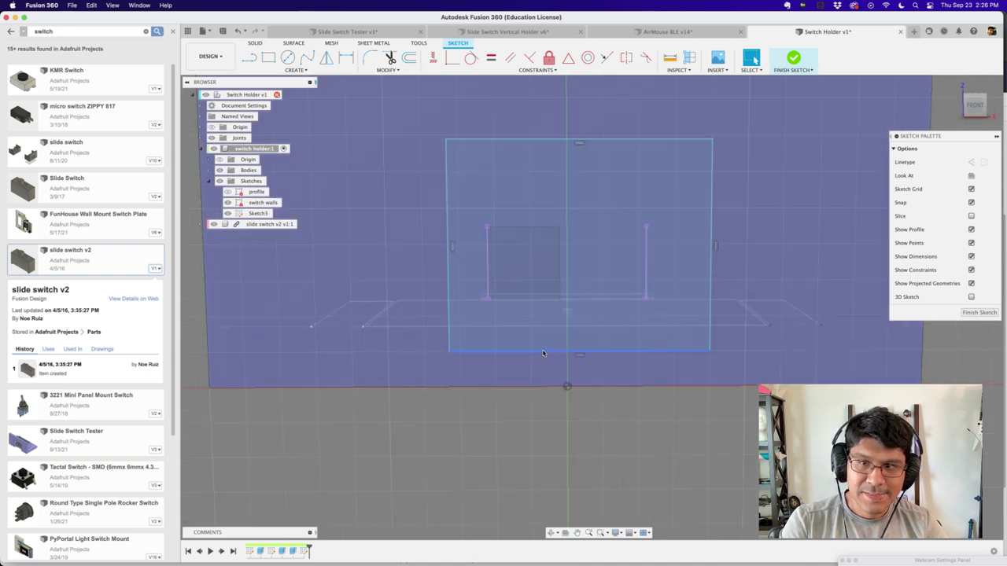
pyautogui.click(505, 348)
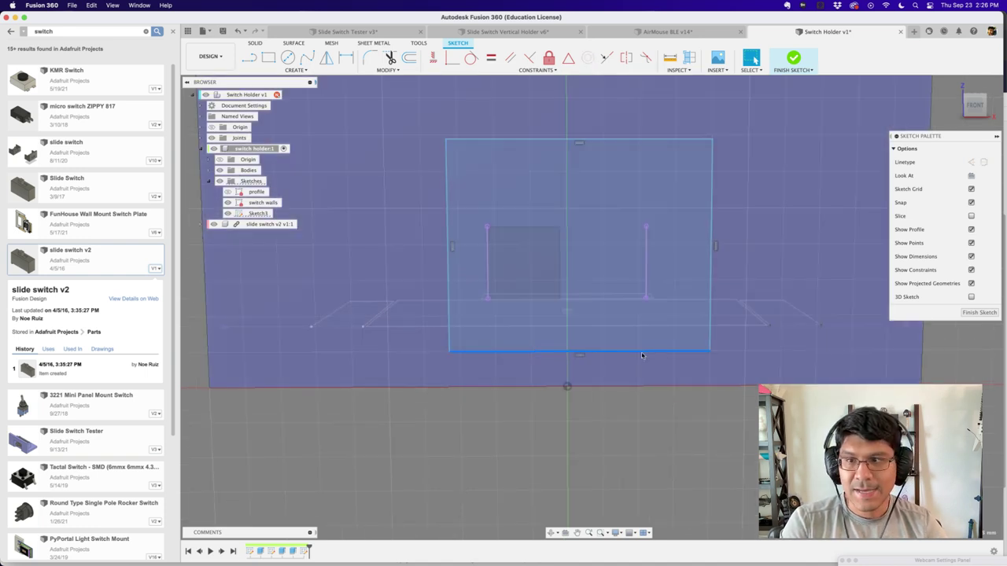
pyautogui.click(607, 362)
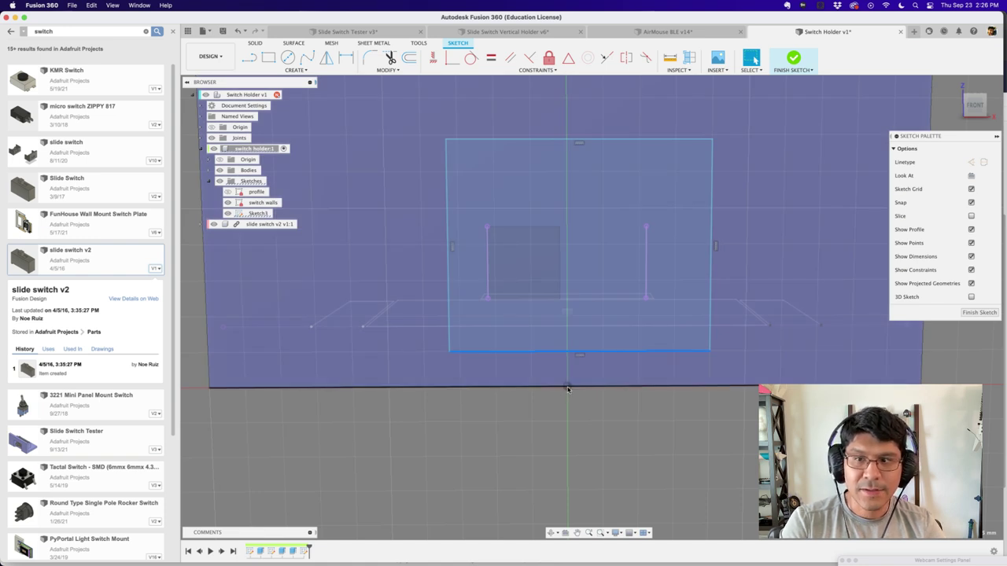
pyautogui.keyDown('shift'); pyautogui.click(568, 389); pyautogui.keyUp('shift')
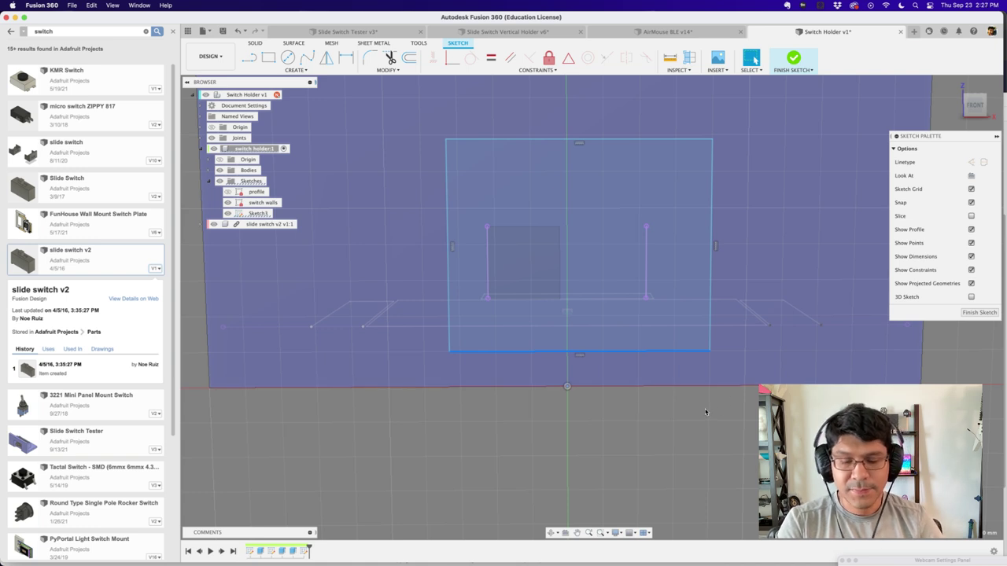
pyautogui.press('s')
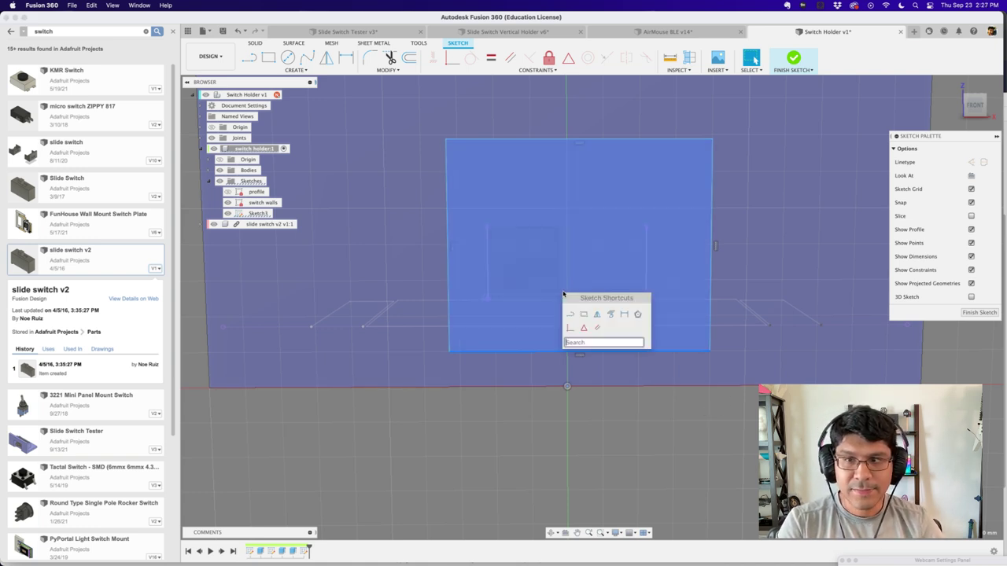
pyautogui.click(585, 329)
pyautogui.scroll(-2, 597, 331)
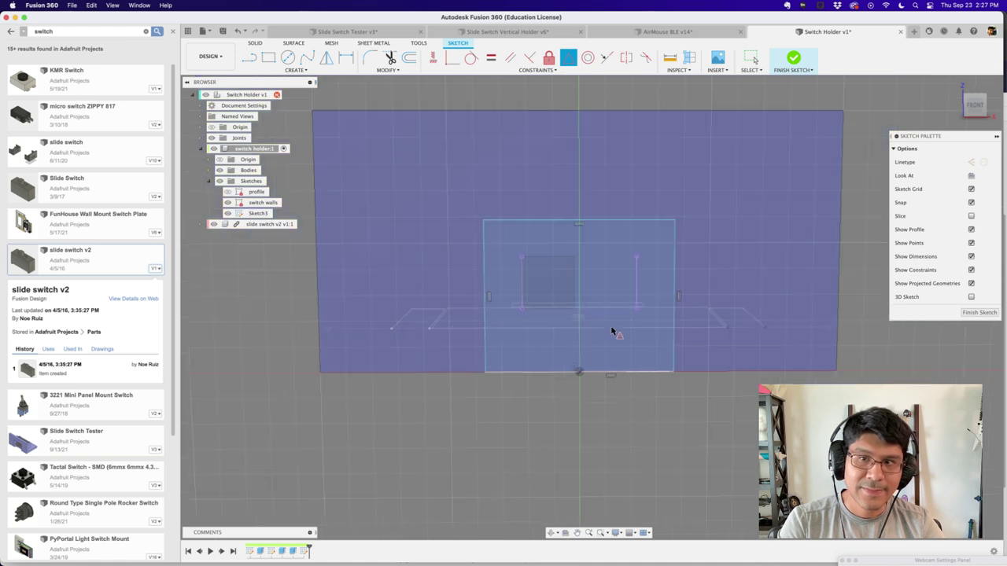
pyautogui.scroll(-2, 611, 331)
pyautogui.scroll(2, 574, 284)
pyautogui.press('Escape')
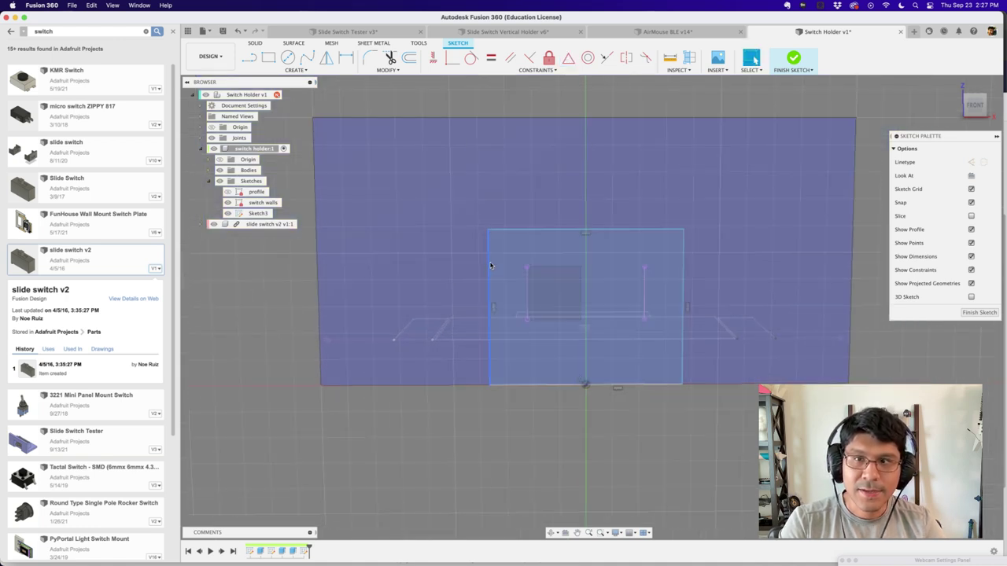
# Step: Stretch the rectangle's side edges inward and outward to check that it resizes symmetrically about the origin
pyautogui.moveTo(490, 265)
pyautogui.mouseDown()
pyautogui.moveTo(441, 281)
pyautogui.moveTo(505, 291)
pyautogui.mouseUp()
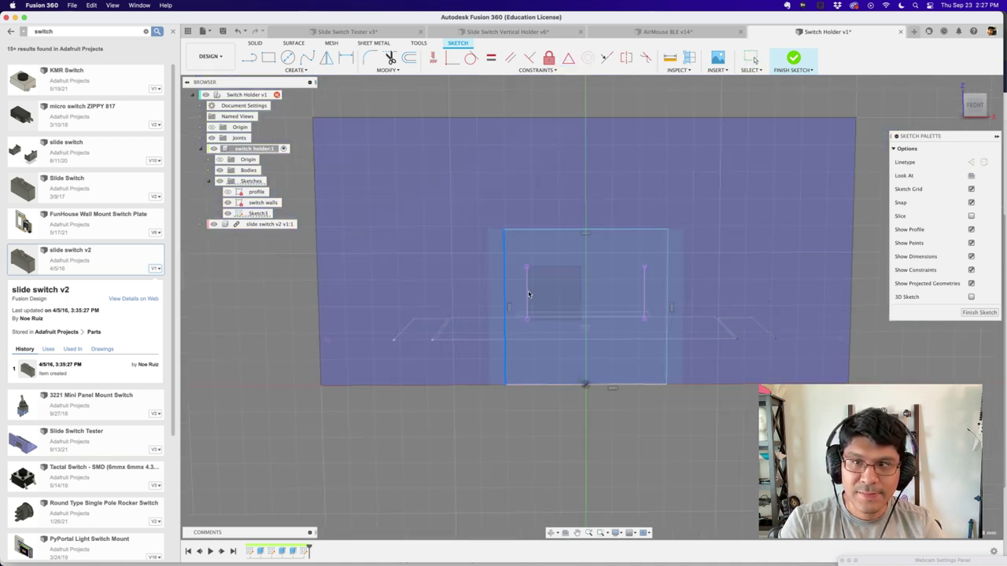
pyautogui.moveTo(668, 291); pyautogui.dragTo(735, 287)
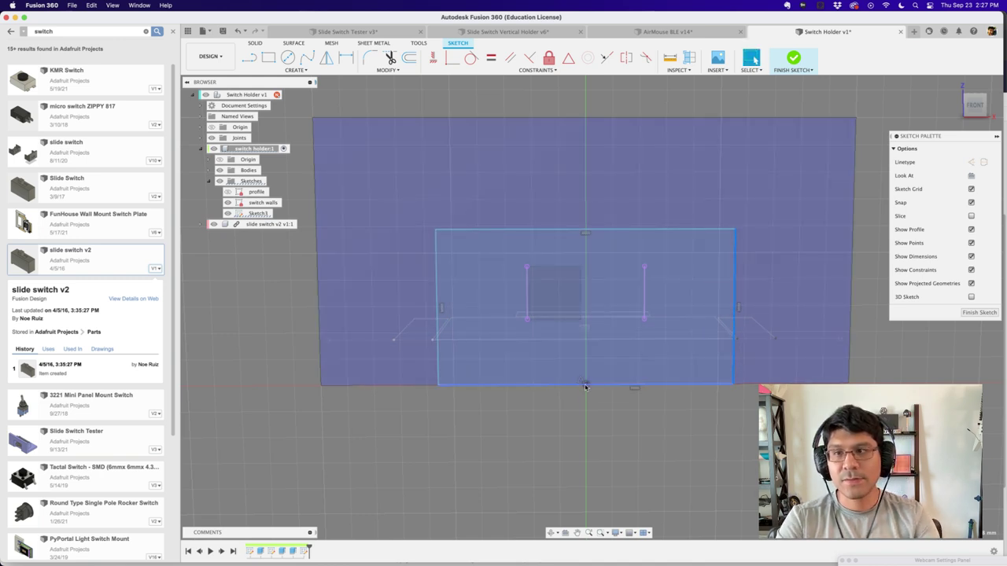
pyautogui.moveTo(735, 272); pyautogui.dragTo(692, 275)
# Step: Dimension the horizontal gap between the right projected slider edge and the rectangle's right side to 0.5 mm
pyautogui.press('d')
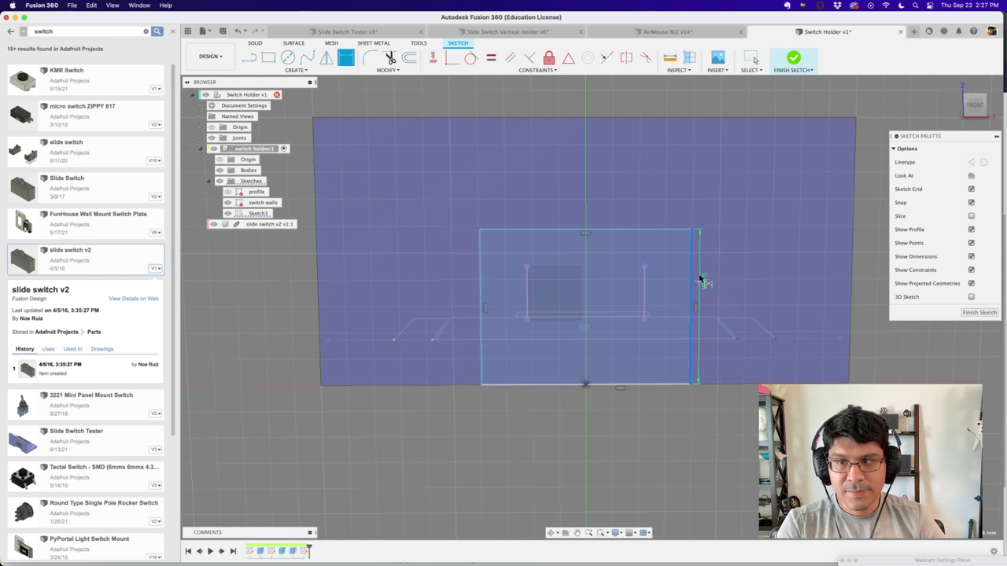
pyautogui.scroll(2, 693, 276)
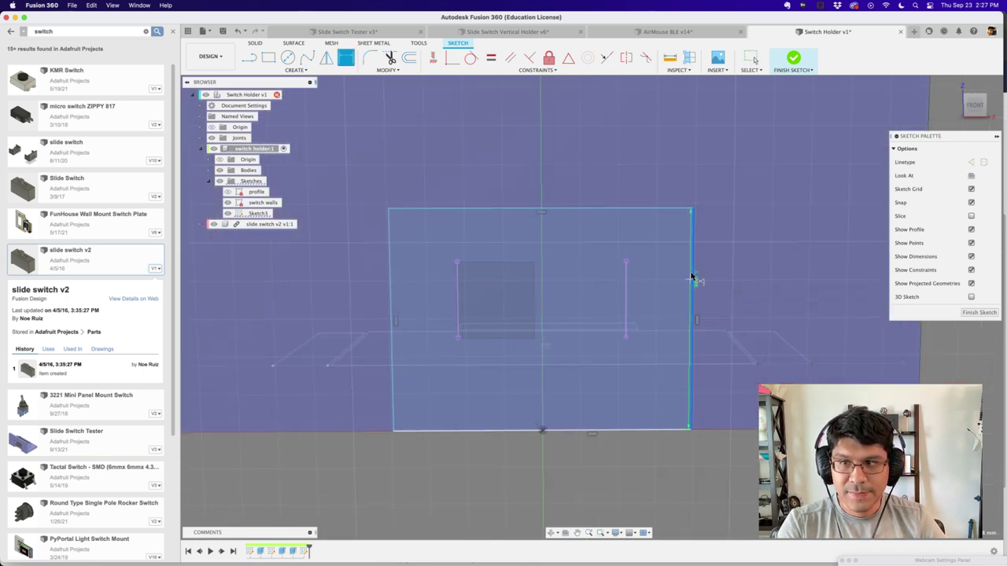
pyautogui.click(629, 279)
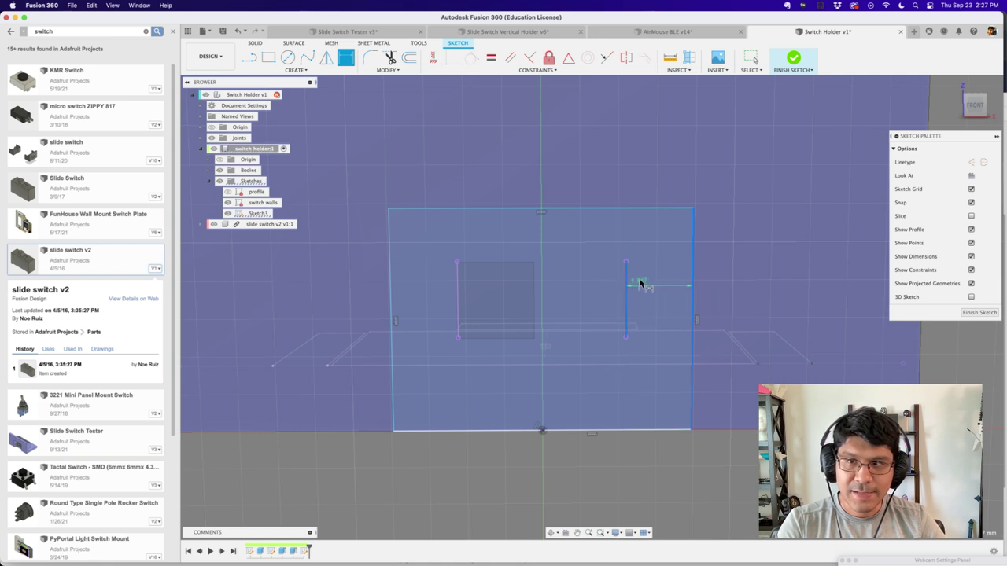
pyautogui.click(650, 169)
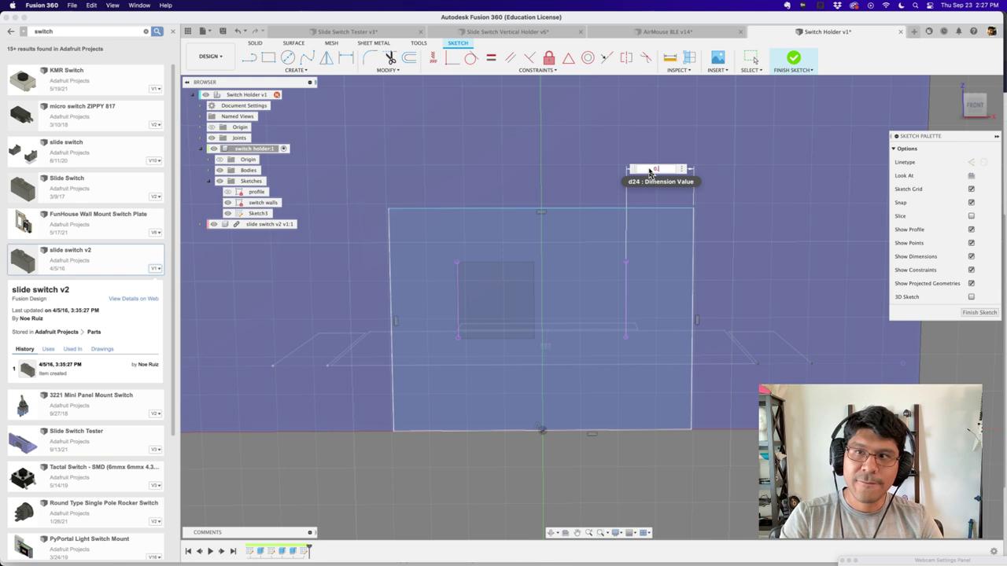
pyautogui.write('0.5')
pyautogui.press('Return')
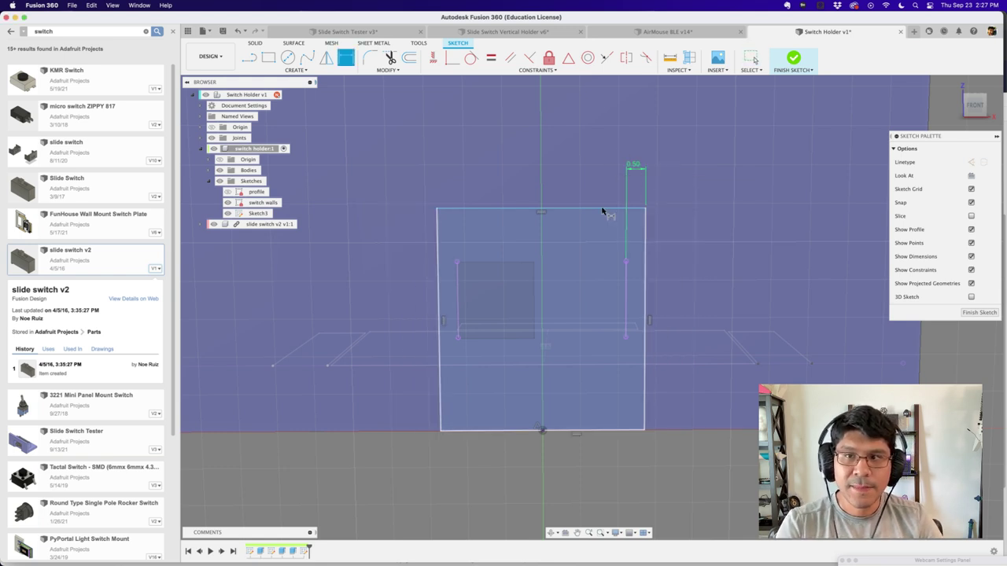
pyautogui.press('Escape')
pyautogui.moveTo(595, 211); pyautogui.dragTo(597, 182)
pyautogui.press('d')
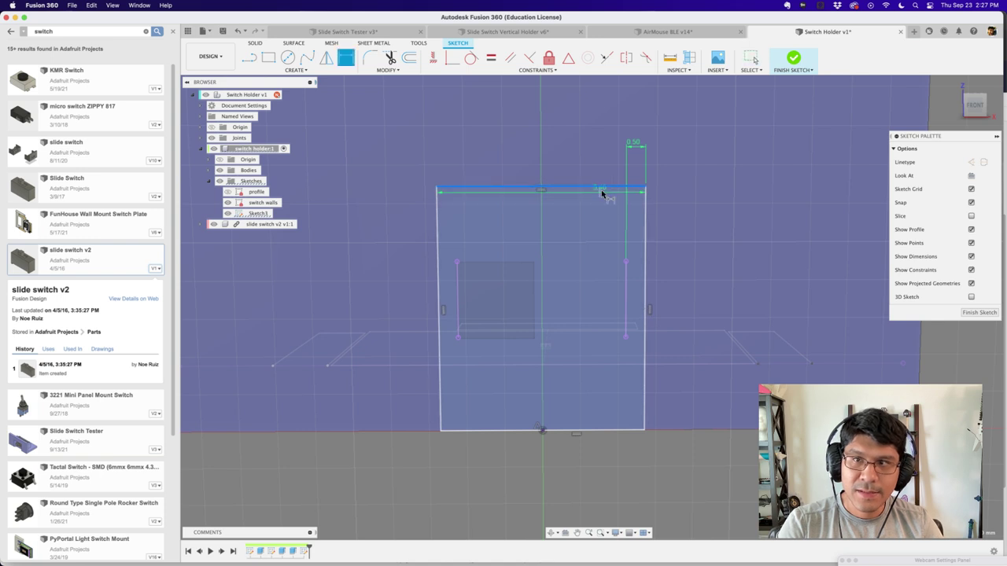
pyautogui.click(602, 189)
pyautogui.click(627, 258)
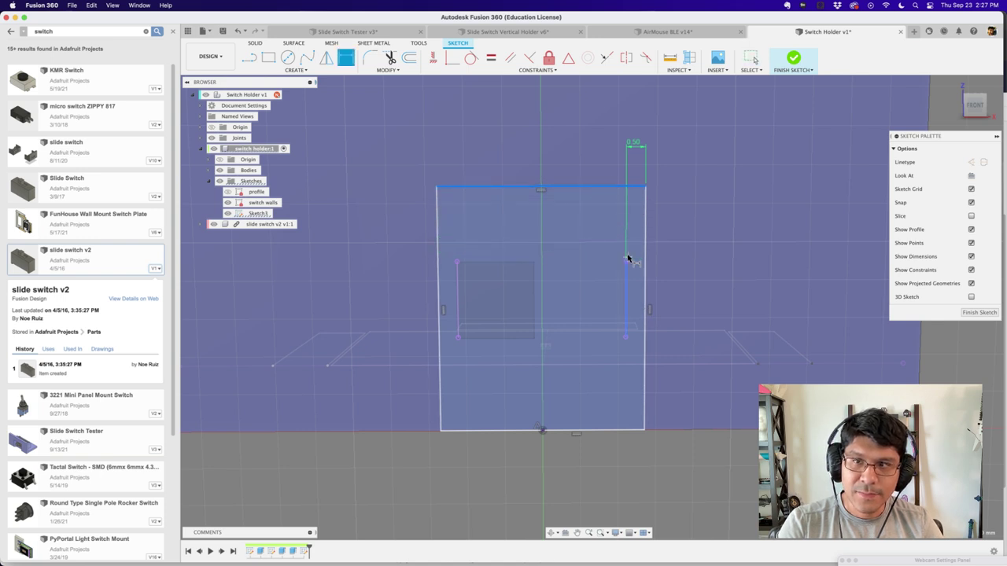
pyautogui.press('Escape')
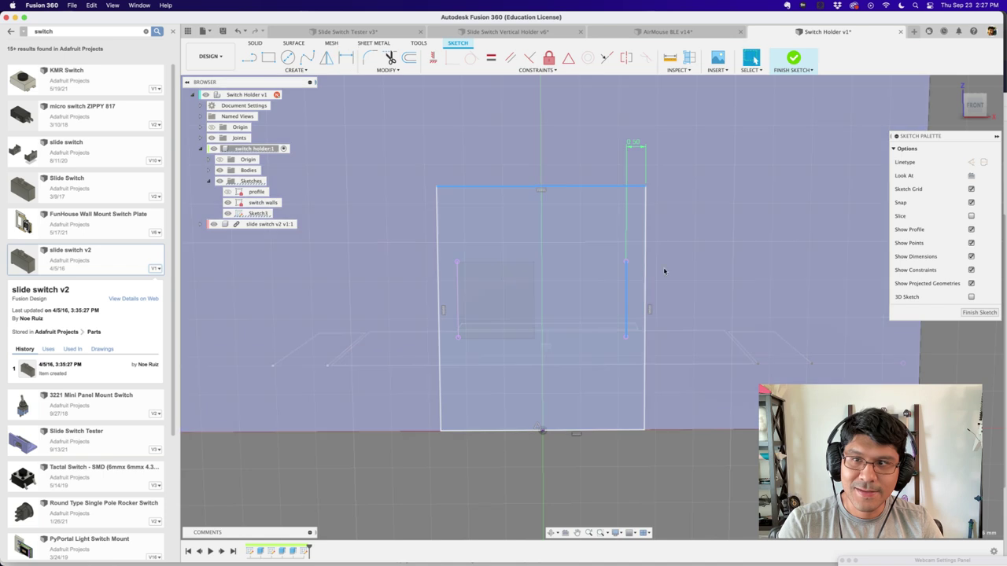
pyautogui.press('Escape')
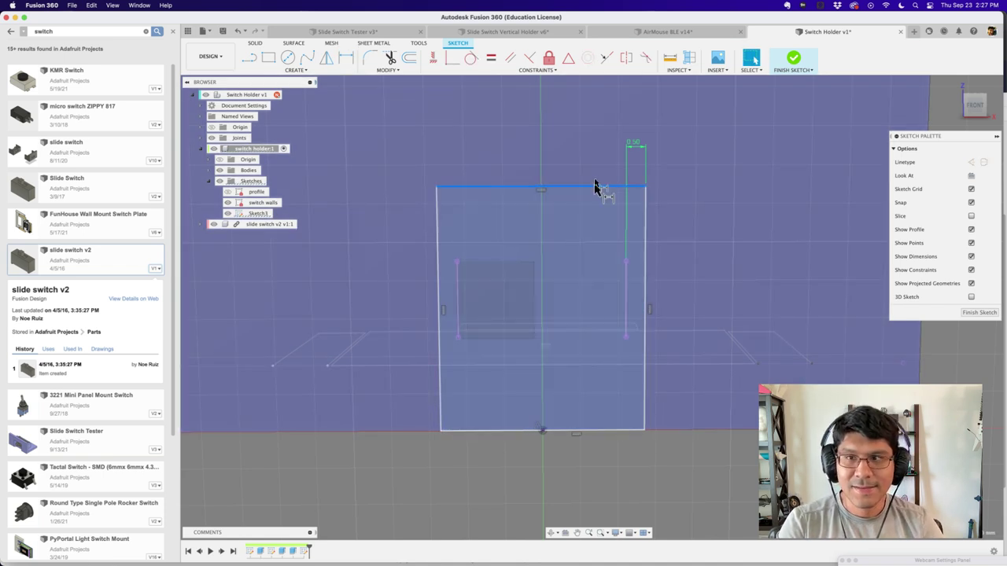
# Step: Dimension the vertical gap from the right projected edge's upper endpoint to the rectangle's top edge to 0.5 mm and finish the sketch
pyautogui.press('l')
pyautogui.click(626, 259)
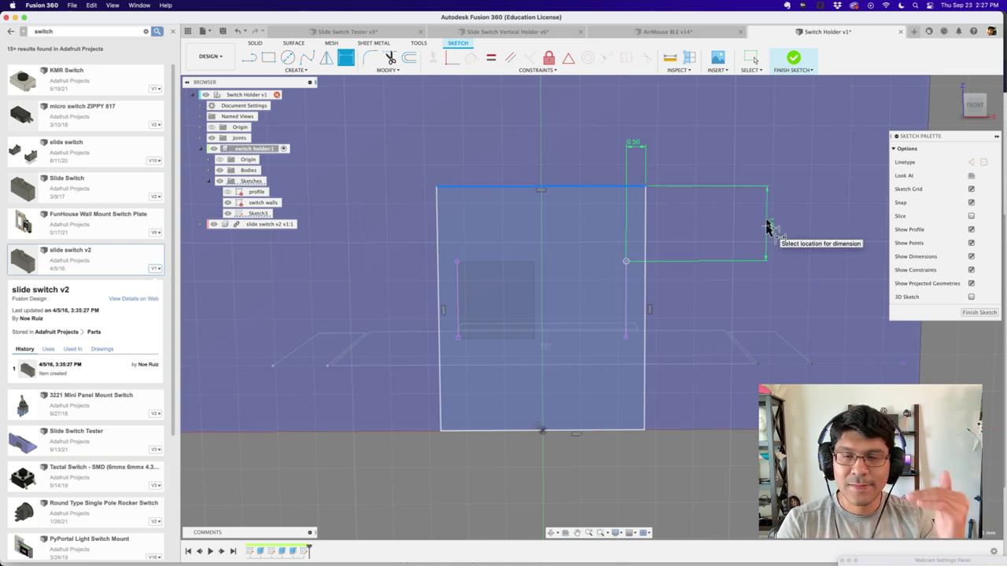
pyautogui.click(766, 227)
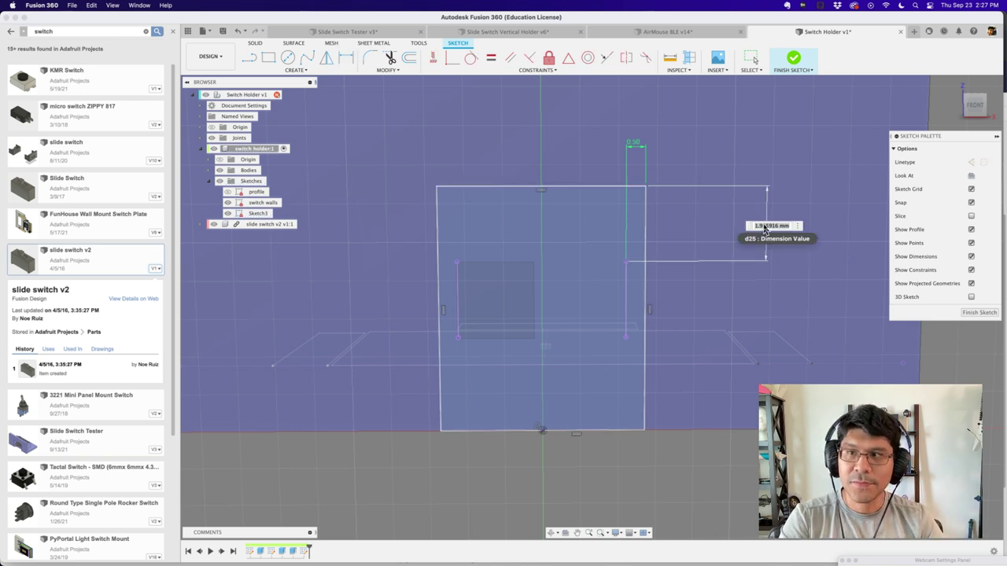
pyautogui.write('0.5')
pyautogui.press('Return')
pyautogui.scroll(-2, 716, 217)
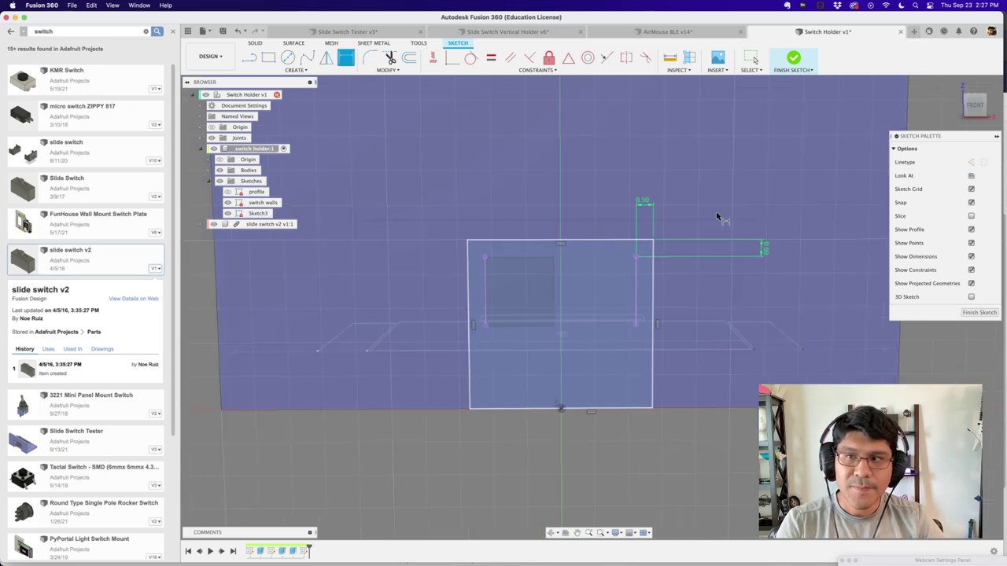
pyautogui.scroll(-2, 616, 190)
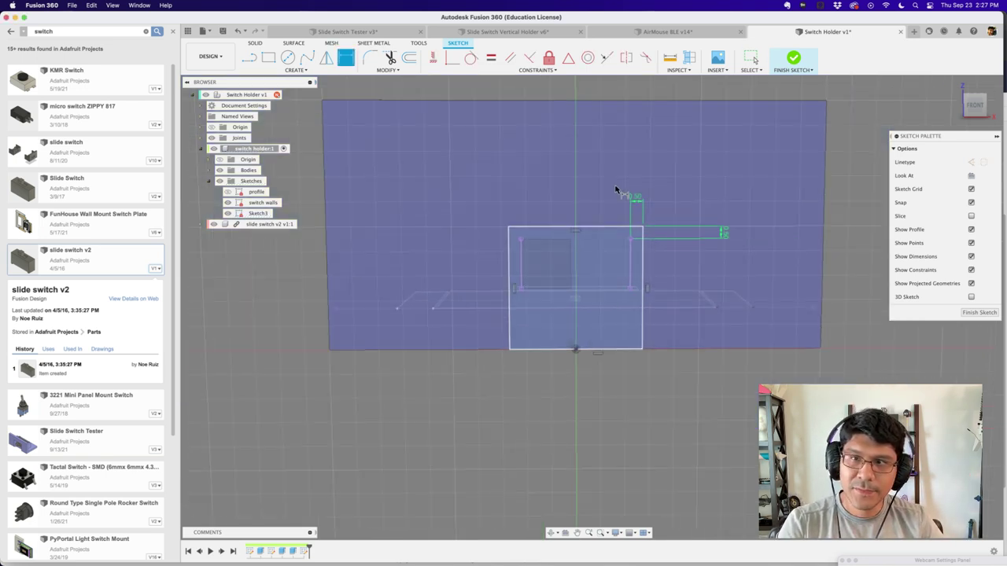
pyautogui.click(794, 58)
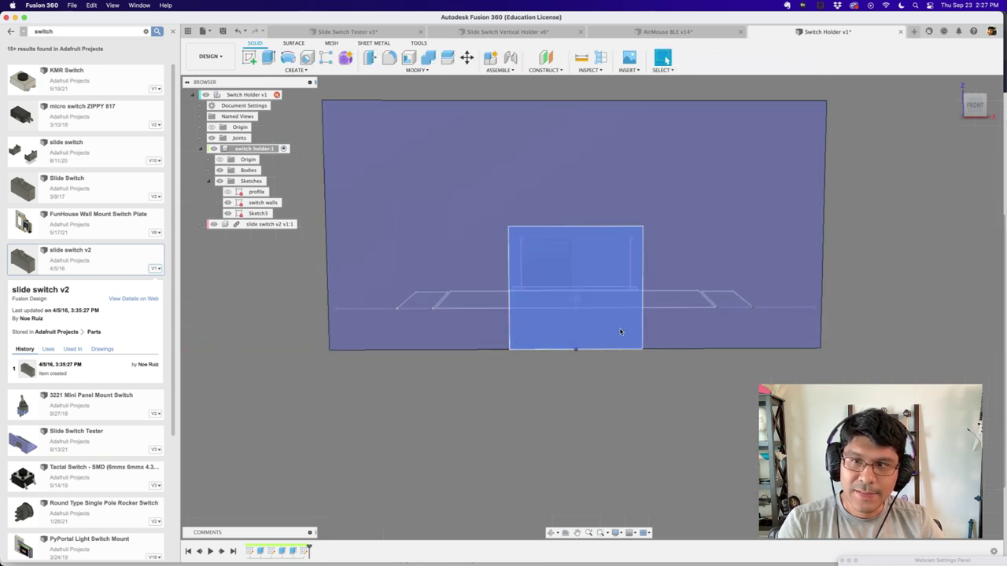
# Step: Extrude the opening profile as a cut through the upright wall with a distance of -shell
pyautogui.keyDown('shift'); pyautogui.moveTo(595, 436); pyautogui.dragTo(634, 446, button='middle'); pyautogui.keyUp('shift')
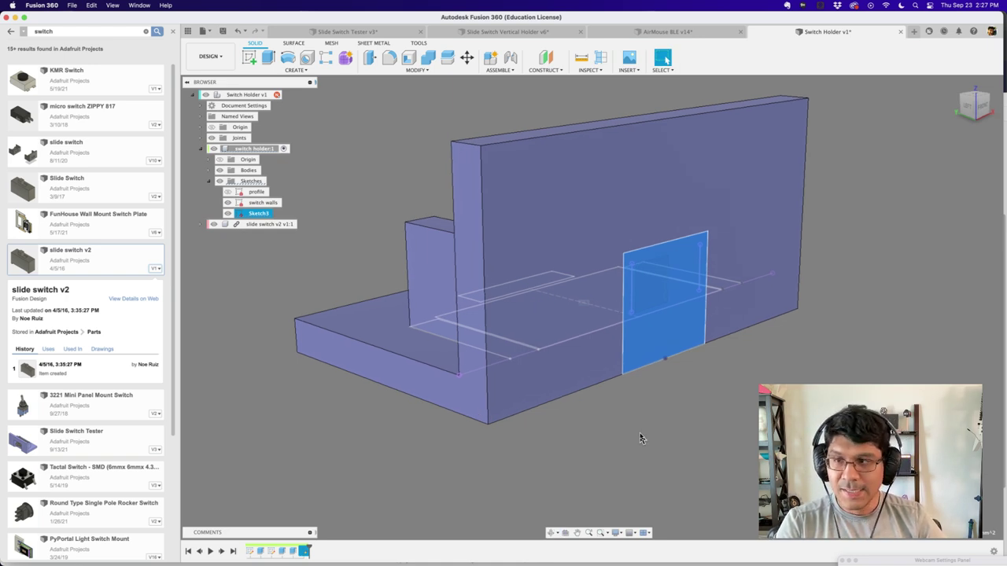
pyautogui.press('e')
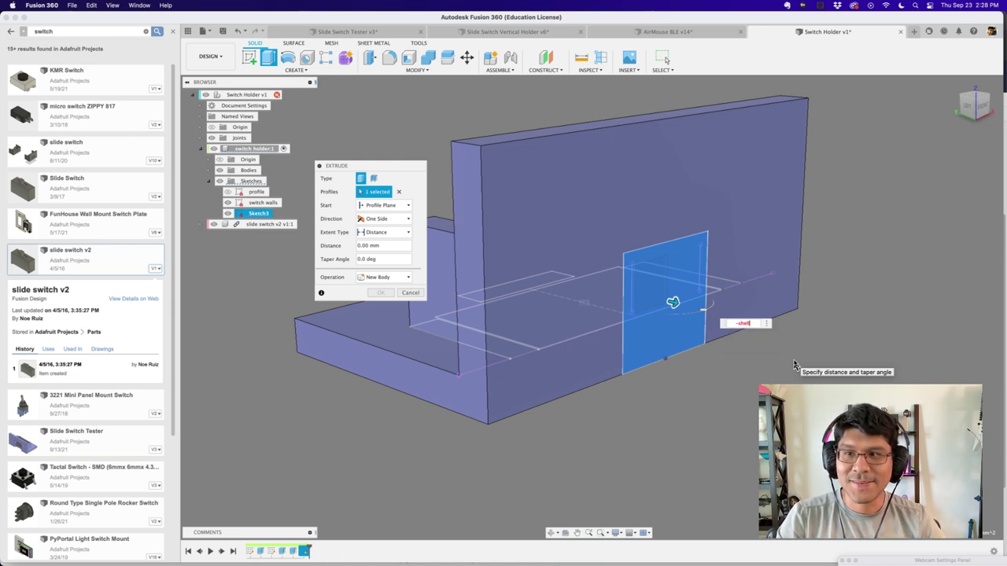
pyautogui.press('Return')
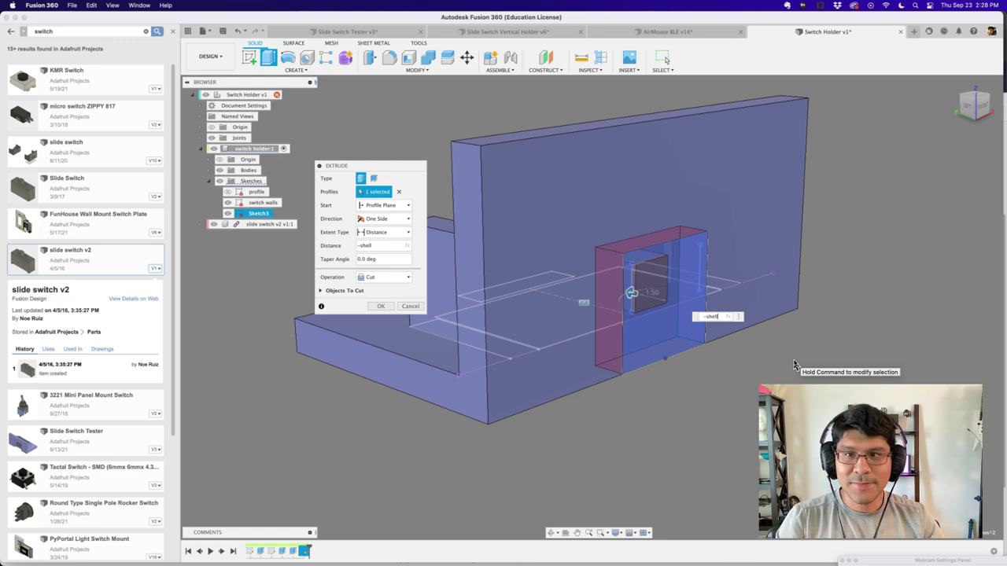
pyautogui.scroll(5, 795, 364)
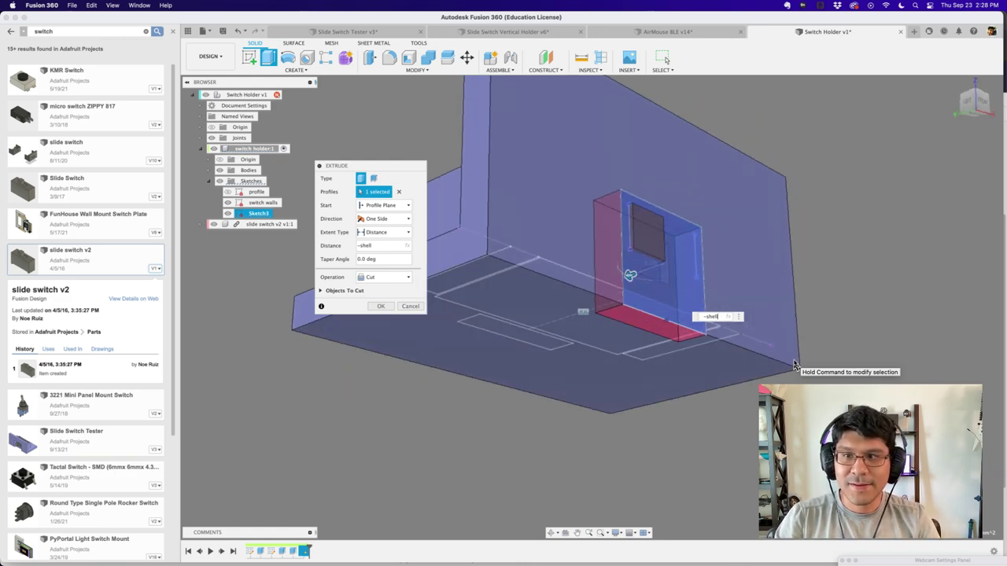
pyautogui.keyDown('shift'); pyautogui.hscroll(-8, 795, 364); pyautogui.keyUp('shift')
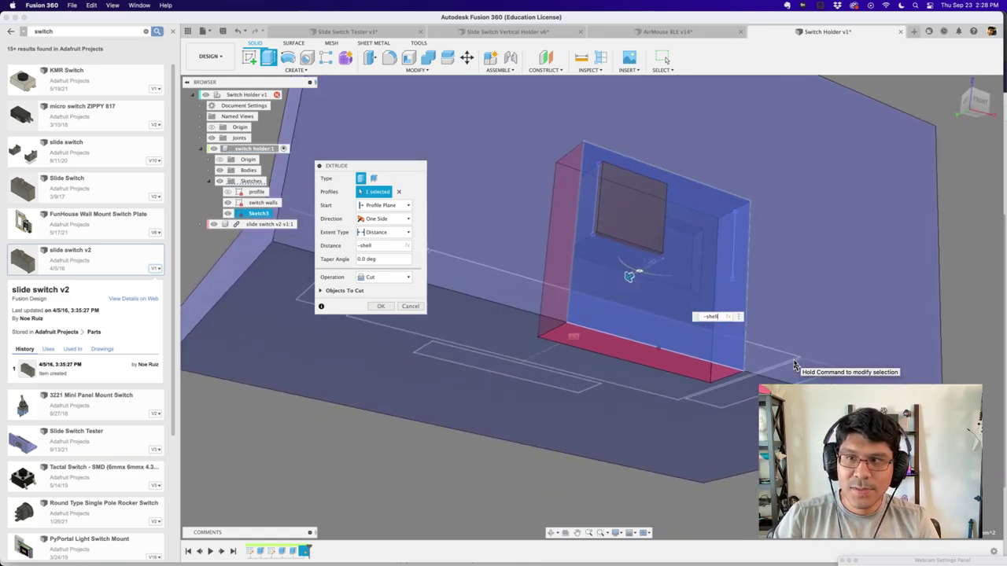
pyautogui.keyDown('shift'); pyautogui.hscroll(-8, 795, 364); pyautogui.keyUp('shift')
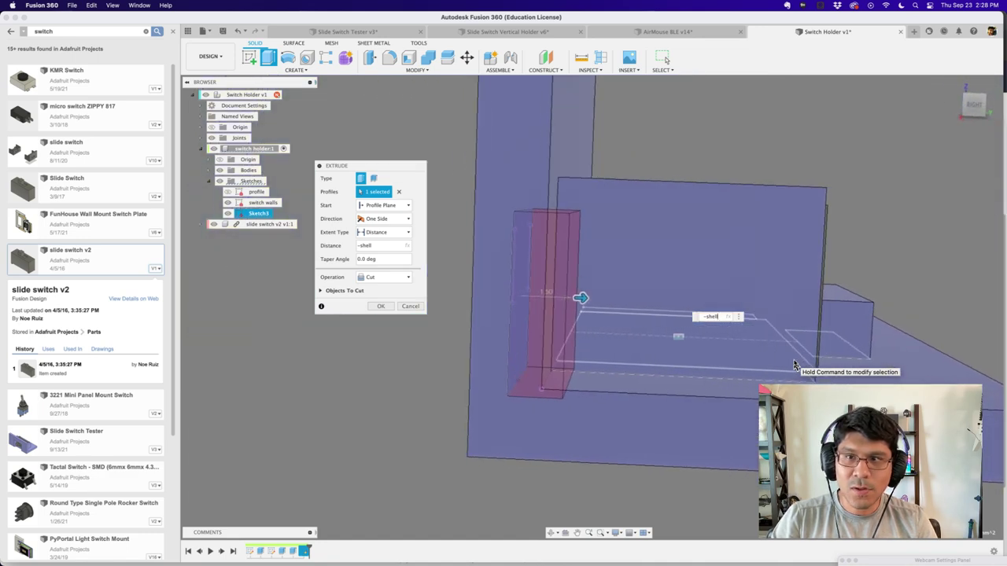
pyautogui.keyDown('shift'); pyautogui.hscroll(-10, 794, 364); pyautogui.keyUp('shift')
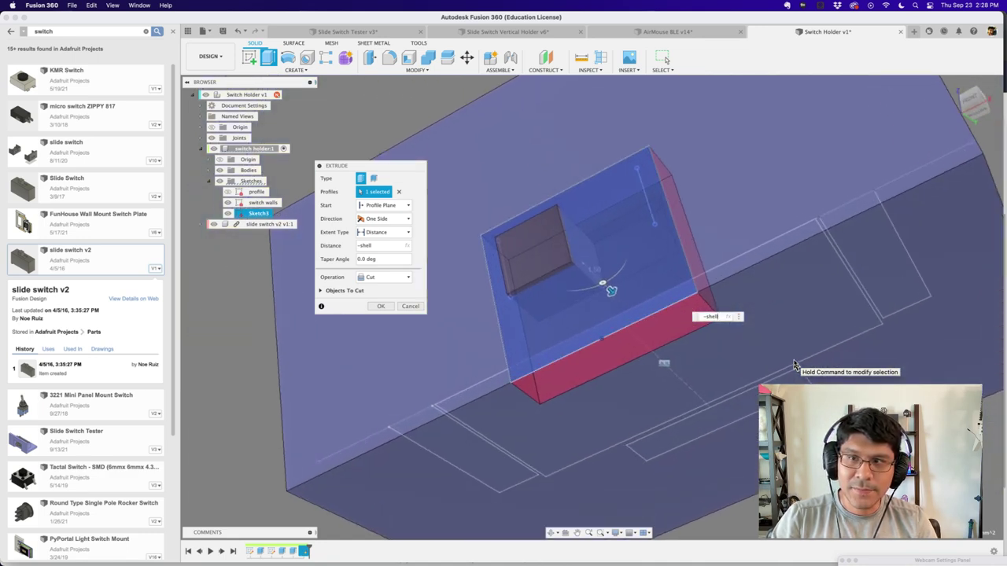
pyautogui.press('Return')
# Step: Activate the top-level Switch Holder component and hide the switch walls sketch and Sketch3
pyautogui.keyDown('shift'); pyautogui.hscroll(-10, 693, 368); pyautogui.keyUp('shift')
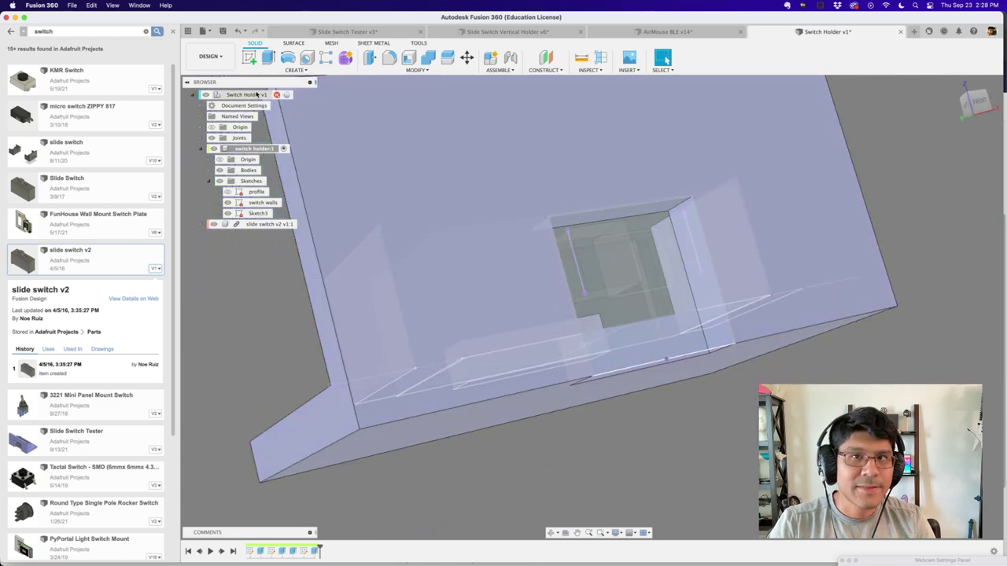
pyautogui.rightClick(264, 97)
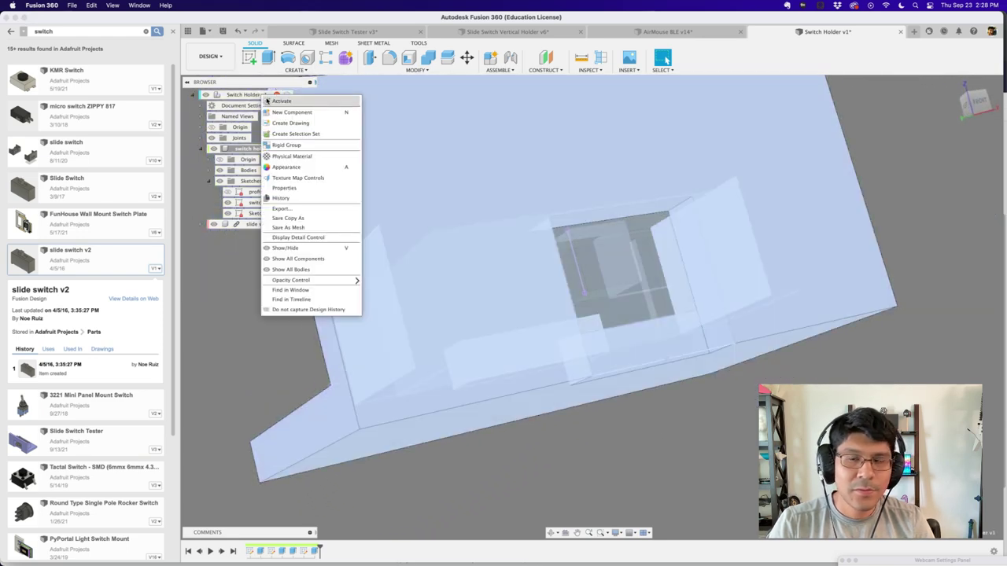
pyautogui.click(267, 101)
pyautogui.keyDown('shift'); pyautogui.hscroll(-10, 751, 425); pyautogui.keyUp('shift')
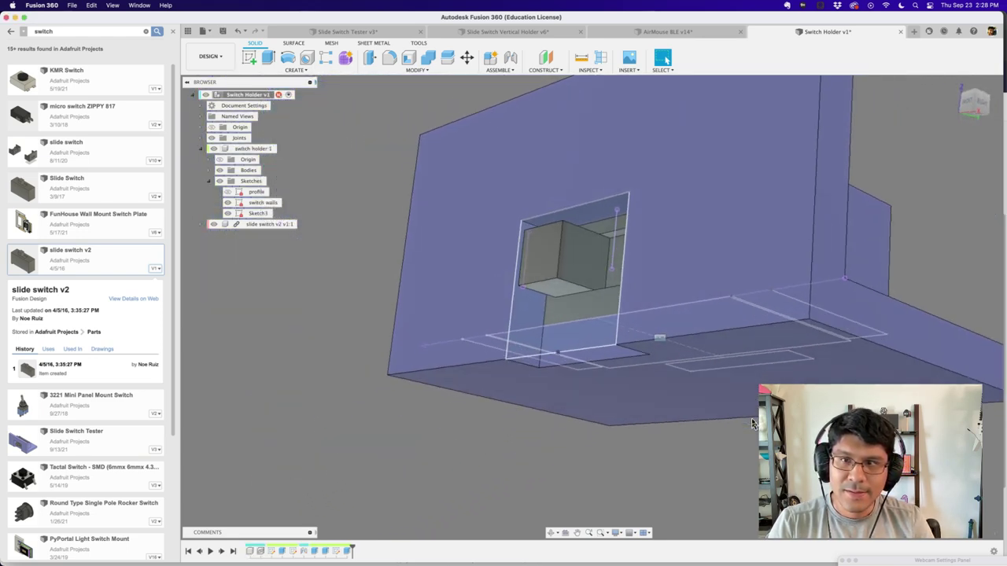
pyautogui.click(227, 203)
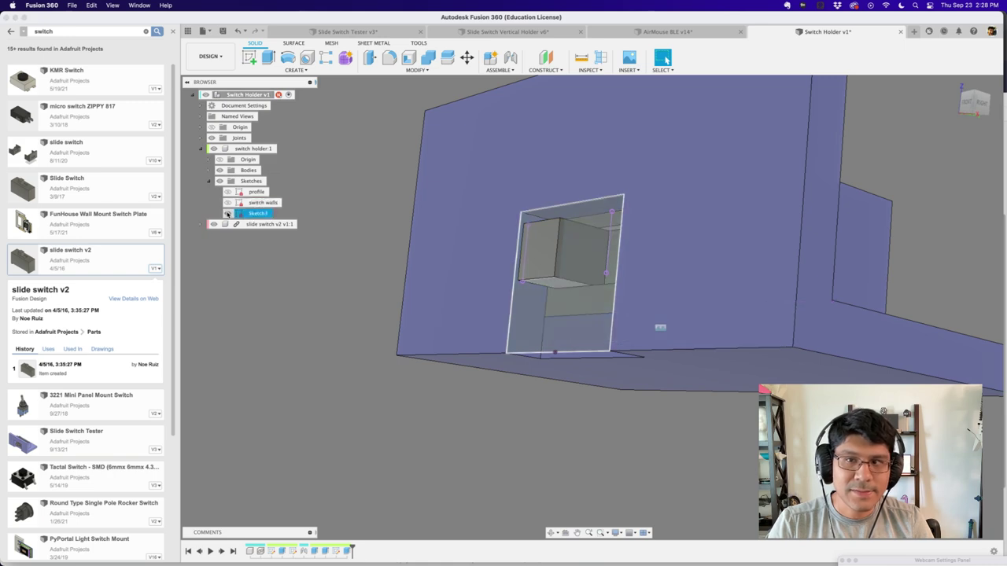
pyautogui.click(228, 214)
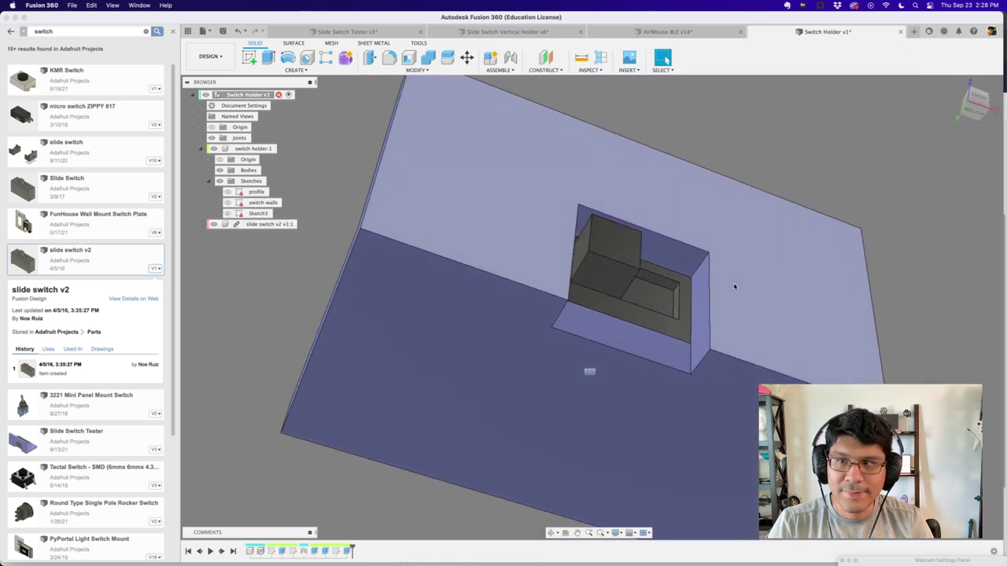
# Step: Examine the slider opening in the upright wall and its inner faces from the front, the side and below
pyautogui.click(627, 345)
pyautogui.keyDown('shift'); pyautogui.scroll(-10, 600, 326); pyautogui.keyUp('shift')
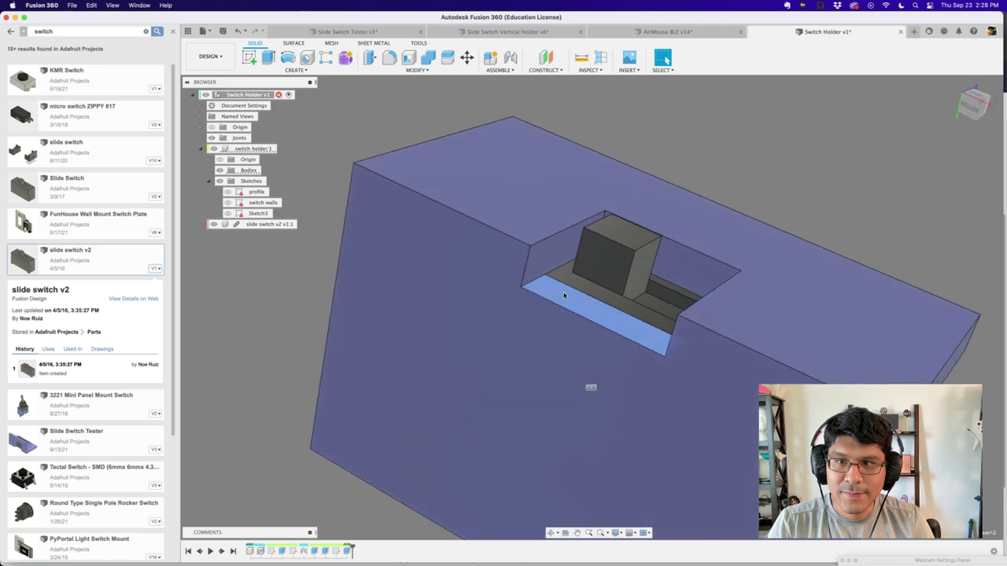
pyautogui.keyDown('shift'); pyautogui.scroll(-10, 571, 296); pyautogui.keyUp('shift')
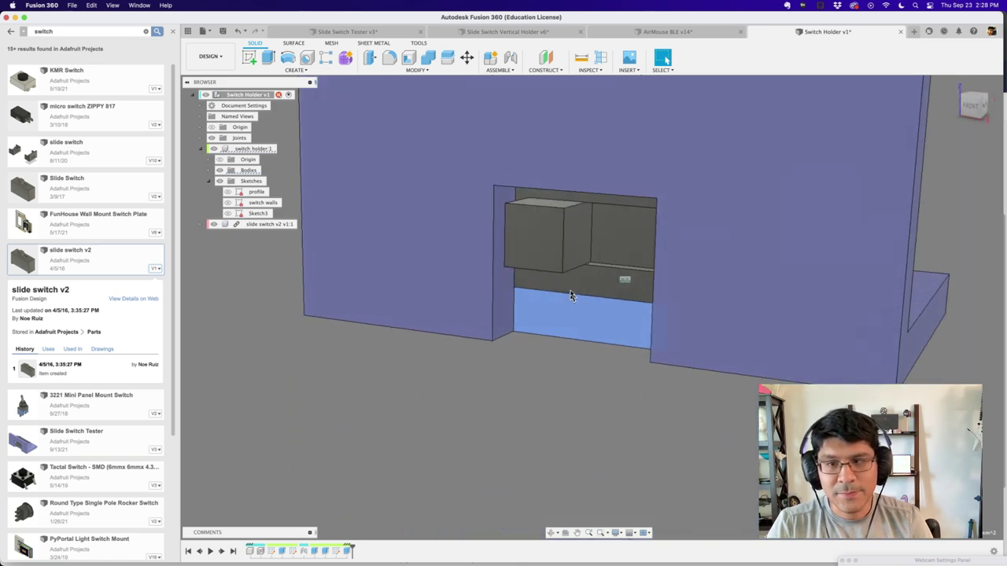
pyautogui.keyDown('shift'); pyautogui.scroll(-10, 571, 296); pyautogui.keyUp('shift')
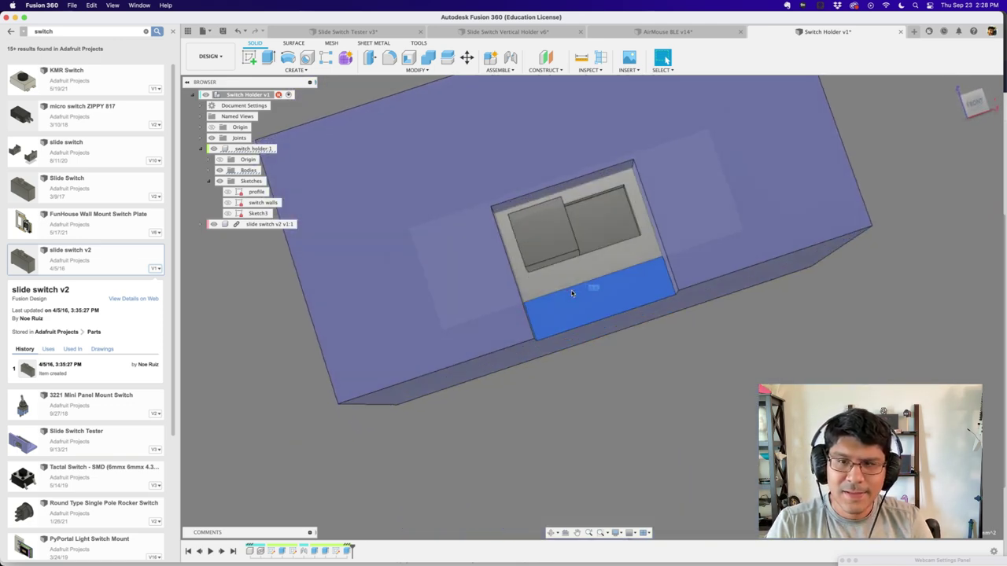
pyautogui.keyDown('shift'); pyautogui.scroll(10, 484, 298); pyautogui.keyUp('shift')
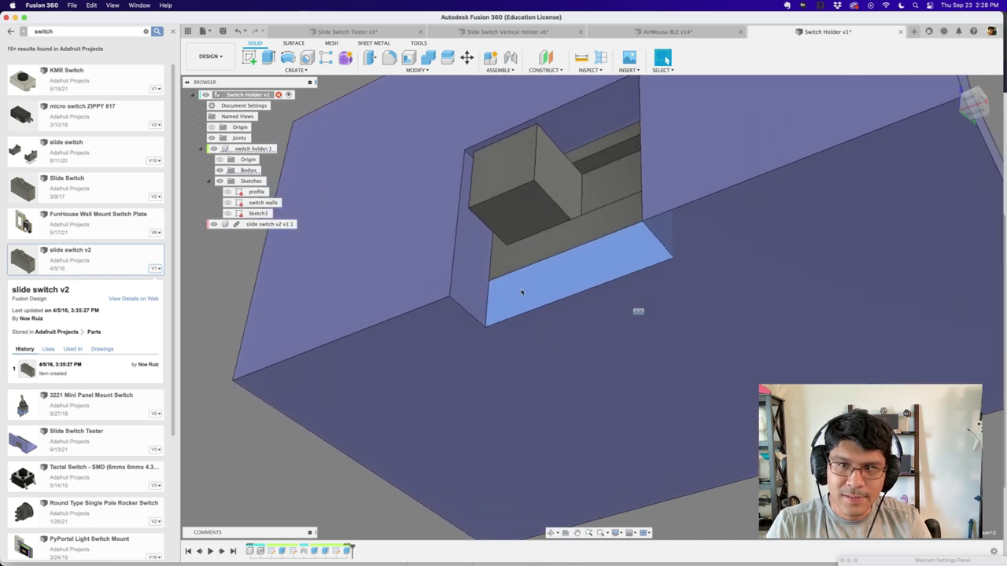
pyautogui.keyDown('shift'); pyautogui.scroll(-10, 521, 232); pyautogui.keyUp('shift')
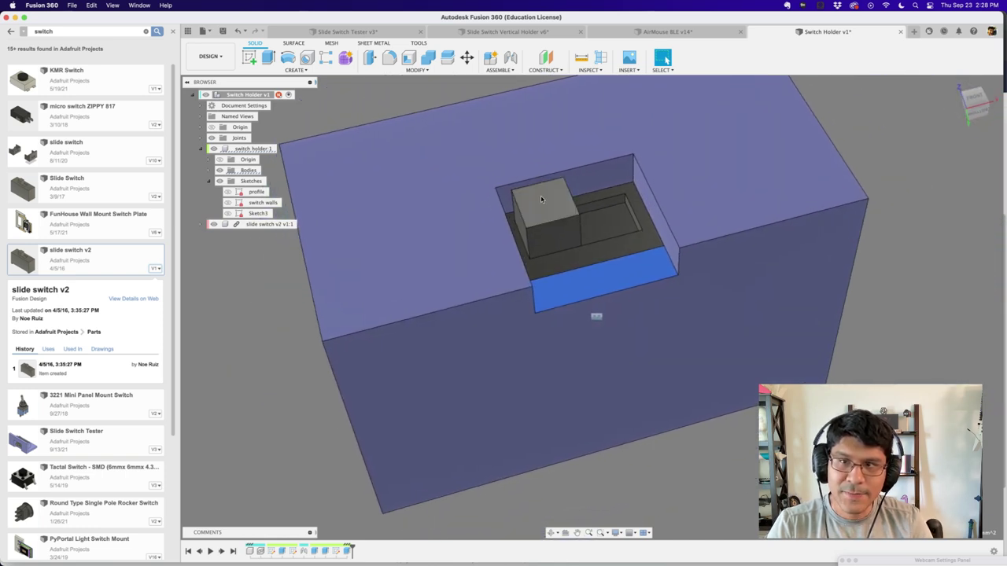
pyautogui.keyDown('shift'); pyautogui.scroll(-10, 605, 334); pyautogui.keyUp('shift')
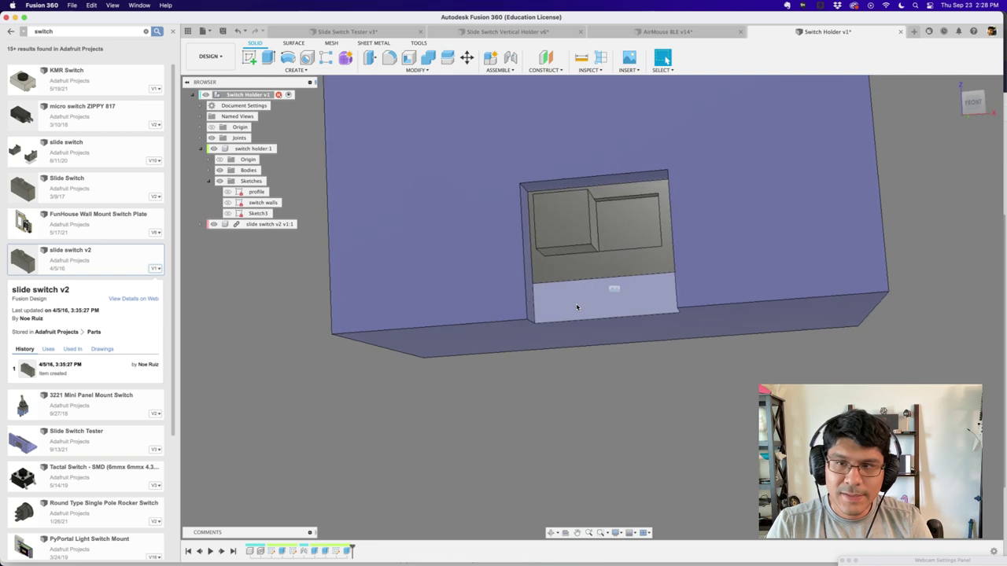
pyautogui.keyDown('shift'); pyautogui.scroll(-10, 688, 299); pyautogui.keyUp('shift')
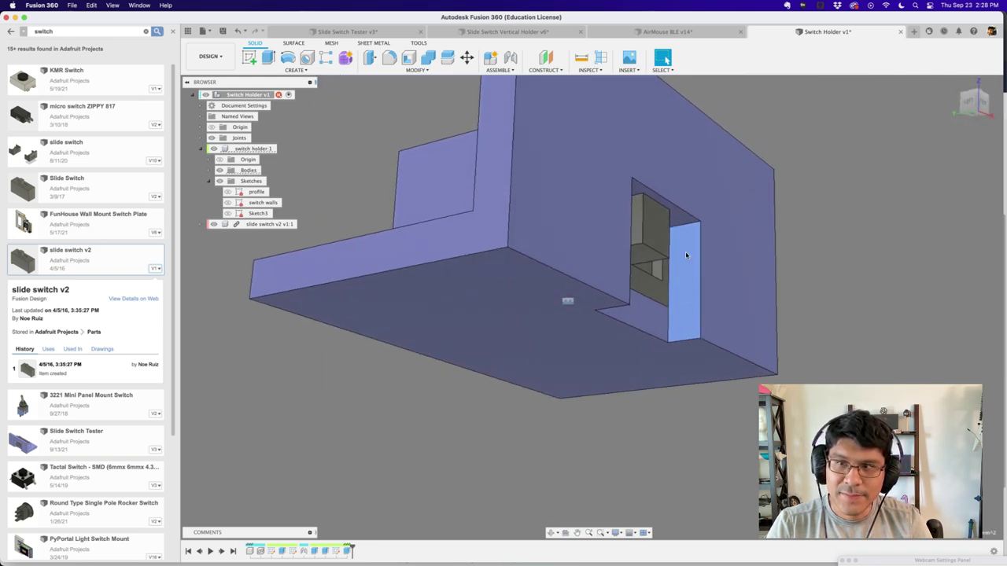
pyautogui.keyDown('shift'); pyautogui.scroll(-10, 560, 250); pyautogui.keyUp('shift')
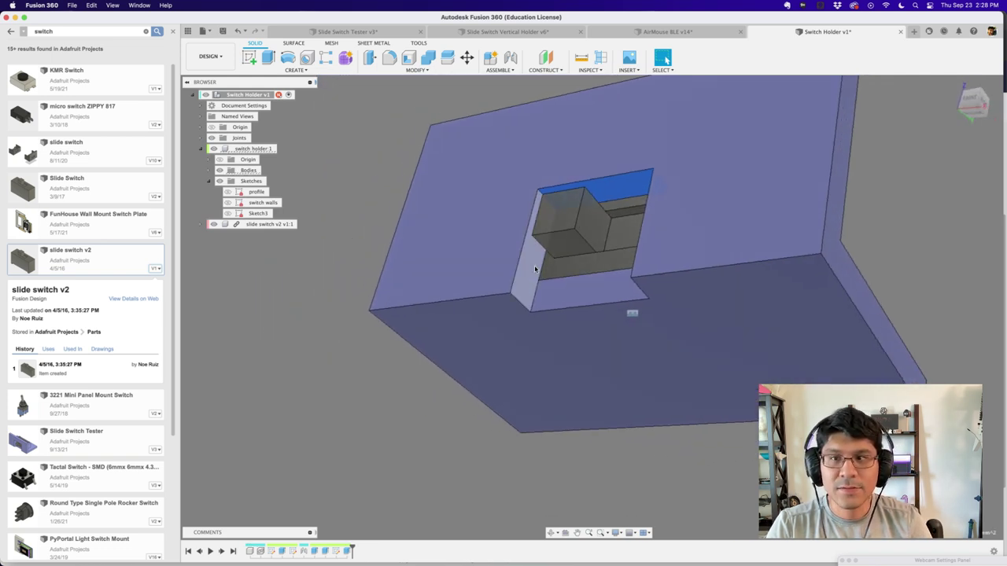
pyautogui.keyDown('shift'); pyautogui.scroll(-10, 678, 245); pyautogui.keyUp('shift')
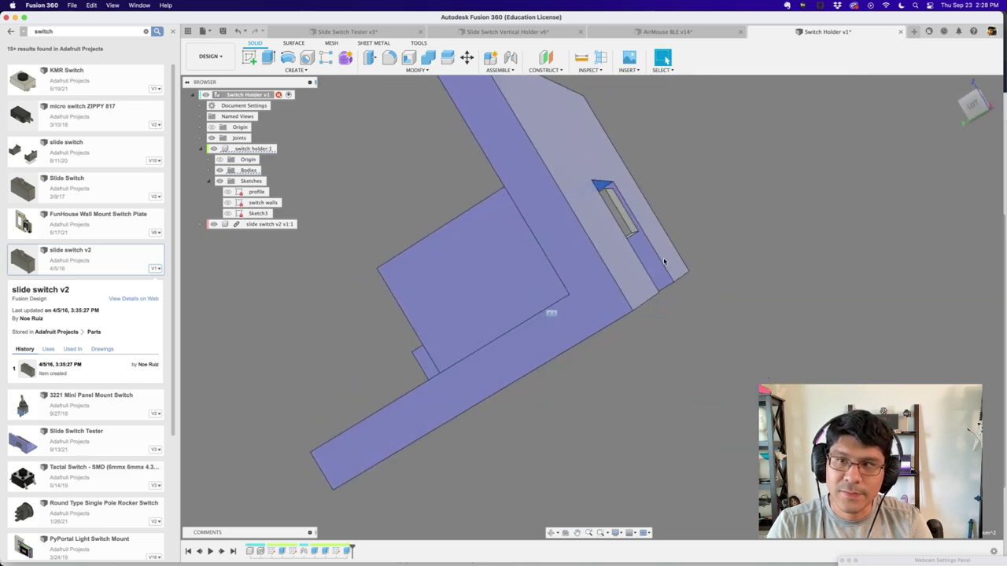
pyautogui.keyDown('shift'); pyautogui.scroll(-10, 520, 274); pyautogui.keyUp('shift')
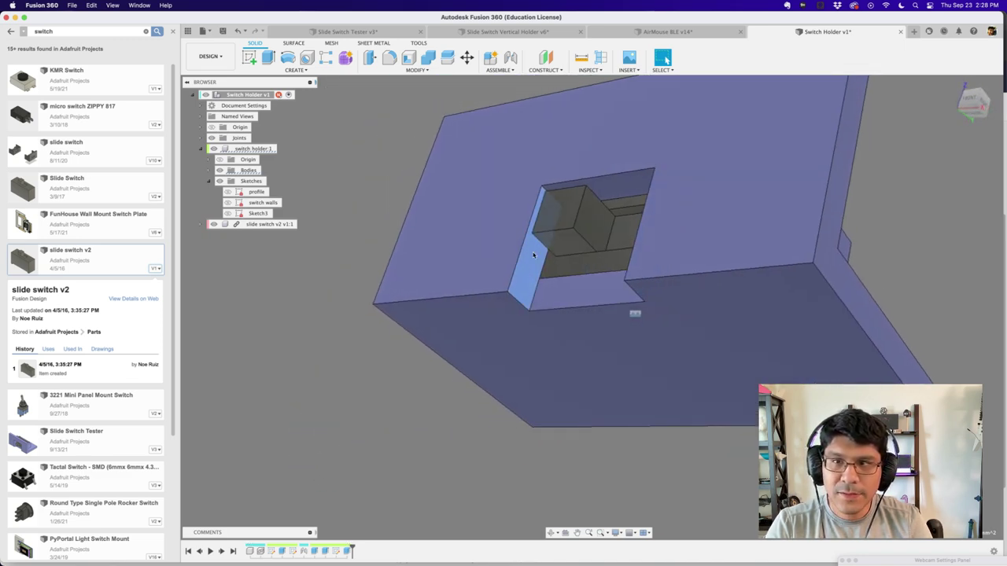
pyautogui.keyDown('shift'); pyautogui.scroll(-10, 670, 350); pyautogui.keyUp('shift')
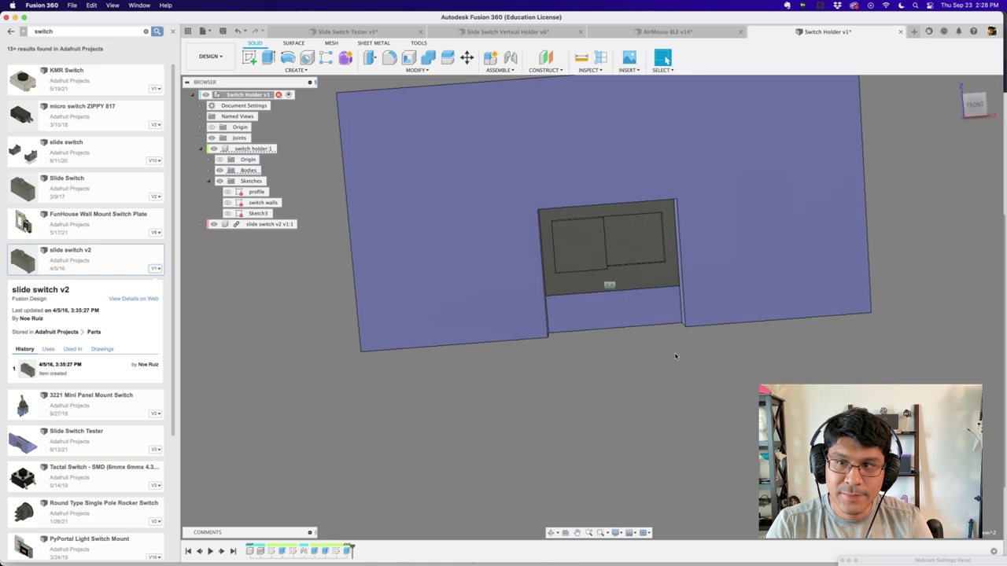
pyautogui.keyDown('shift'); pyautogui.scroll(-5, 673, 349); pyautogui.keyUp('shift')
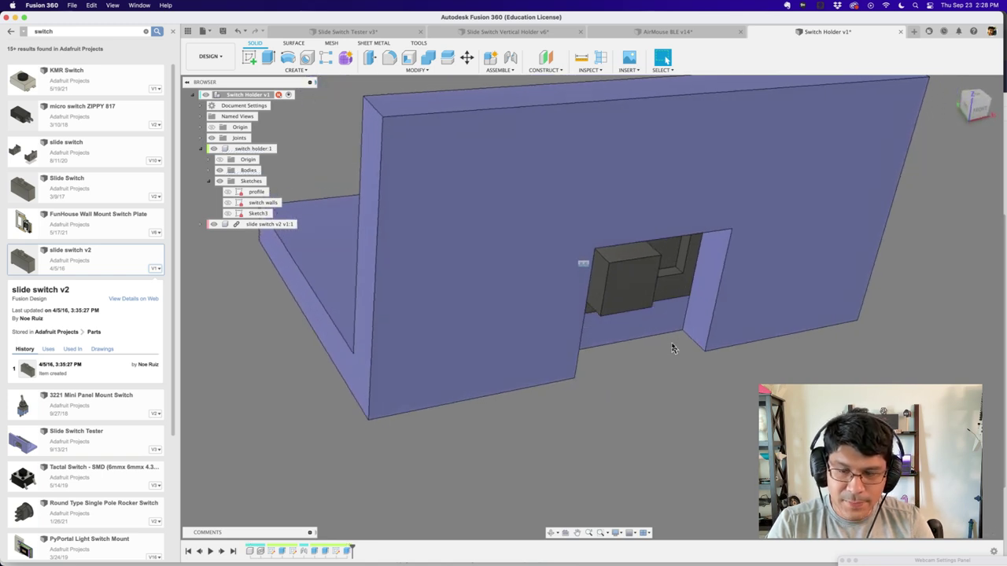
# Step: Draft the opening's two side faces outward by 45 degrees, using the recessed base face below the switch as the pull direction
pyautogui.write('s')
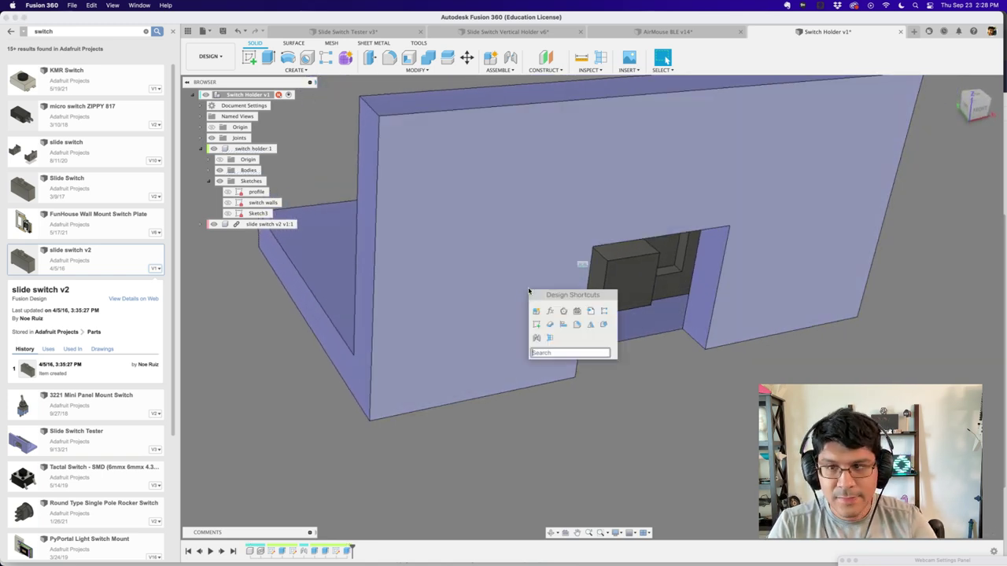
pyautogui.write('draf')
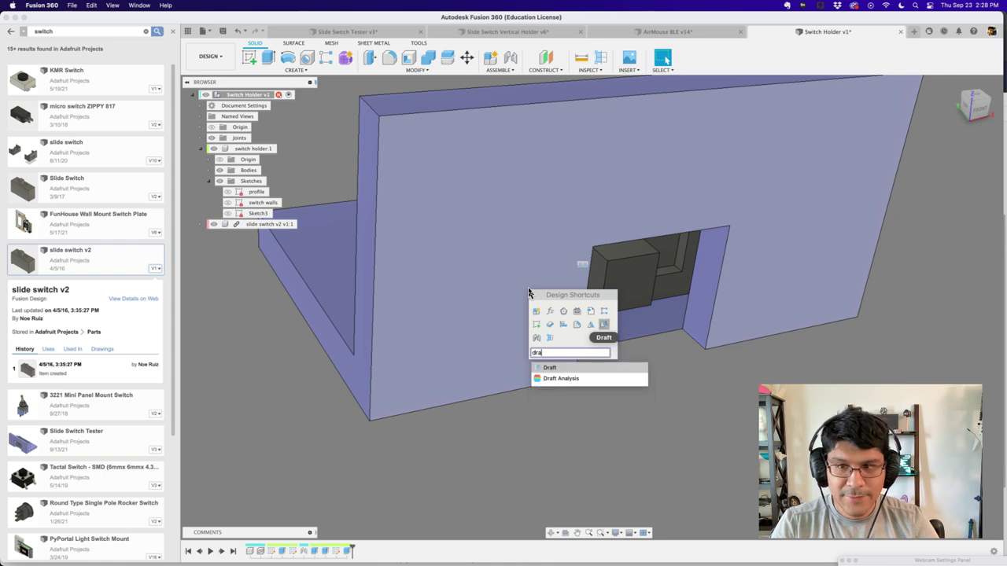
pyautogui.click(555, 367)
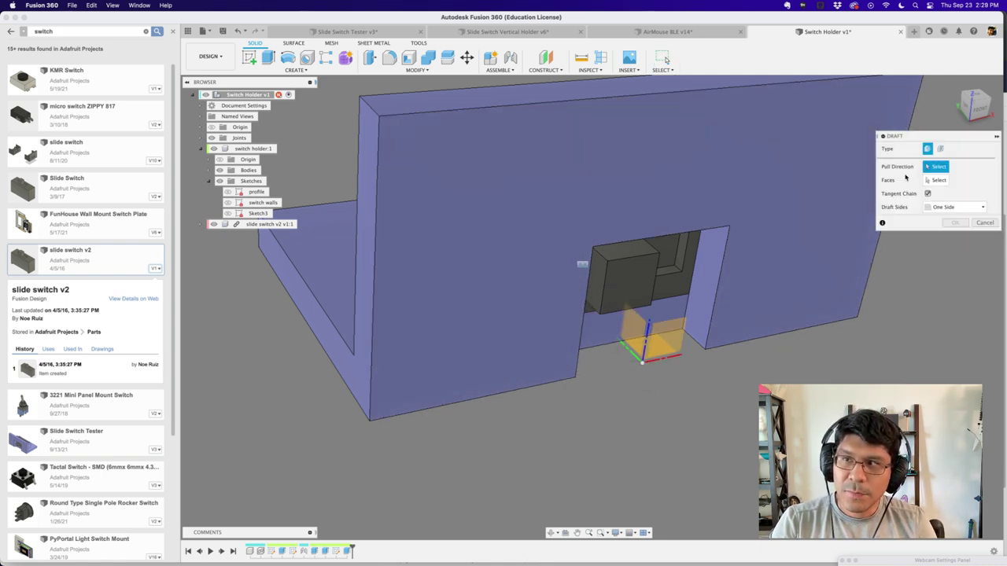
pyautogui.click(591, 329)
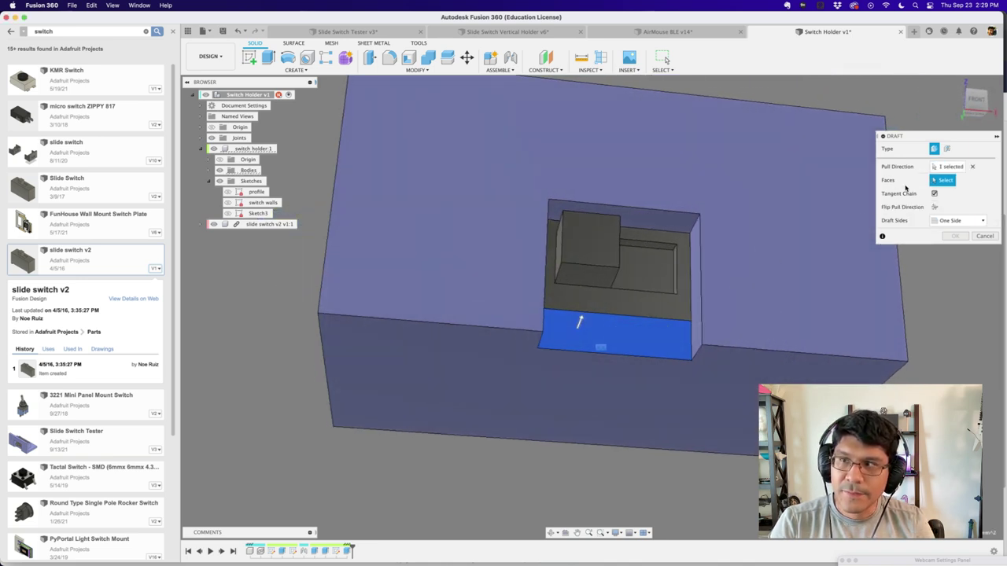
pyautogui.keyDown('shift'); pyautogui.moveTo(682, 302); pyautogui.dragTo(725, 303, button='middle'); pyautogui.keyUp('shift')
pyautogui.click(707, 286)
pyautogui.click(513, 286)
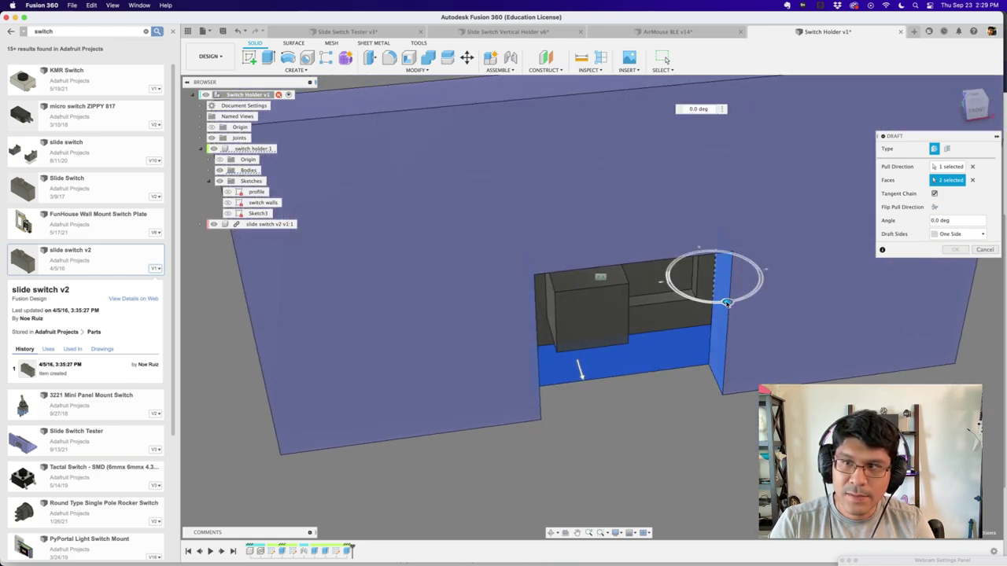
pyautogui.moveTo(726, 303); pyautogui.dragTo(778, 307)
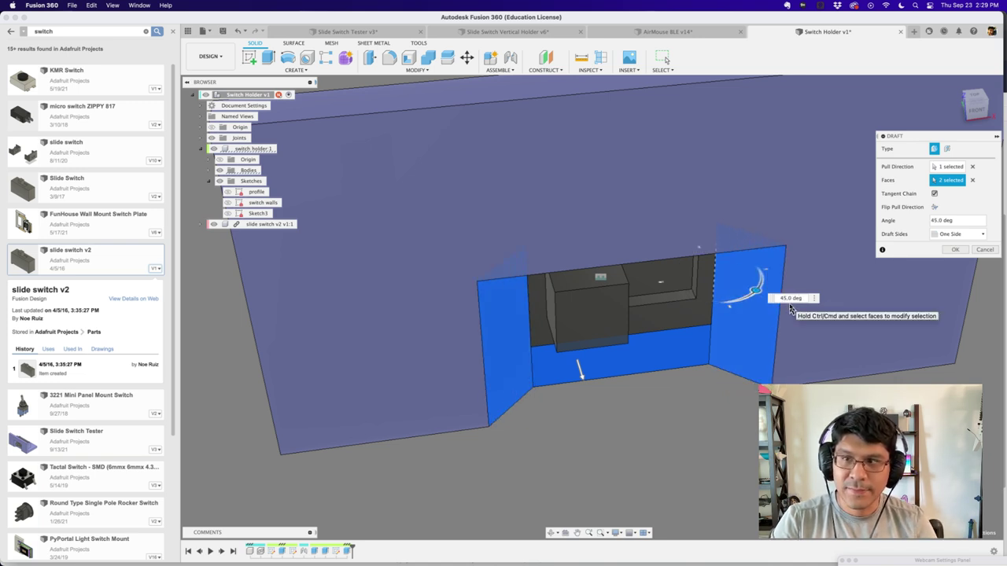
pyautogui.press('Return')
# Step: Chamfer the opening's upper outer edge with an equal distance of shell
pyautogui.keyDown('shift'); pyautogui.moveTo(756, 302); pyautogui.dragTo(714, 254, button='middle'); pyautogui.keyUp('shift')
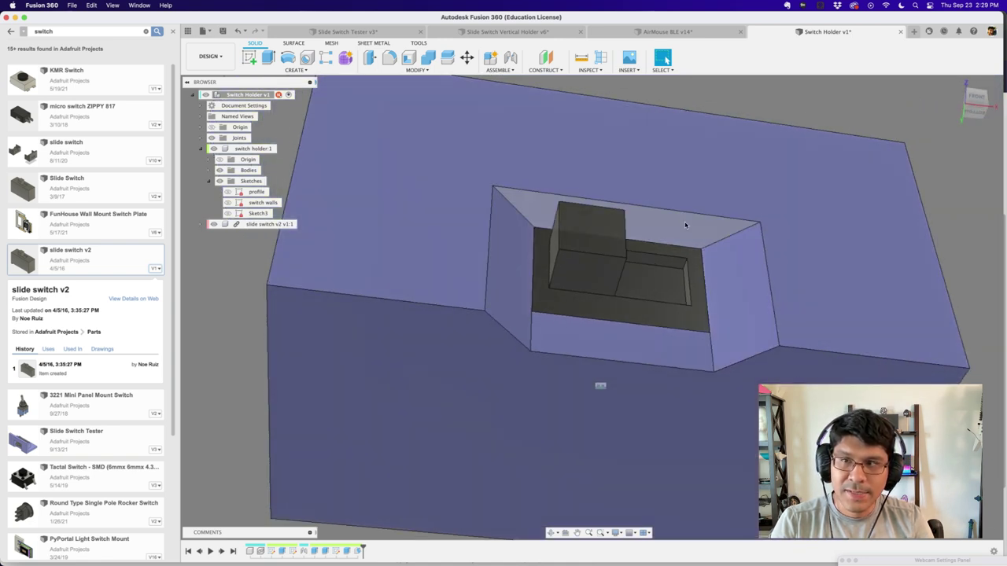
pyautogui.click(685, 223)
pyautogui.keyDown('shift'); pyautogui.moveTo(688, 216); pyautogui.dragTo(687, 225, button='middle'); pyautogui.keyUp('shift')
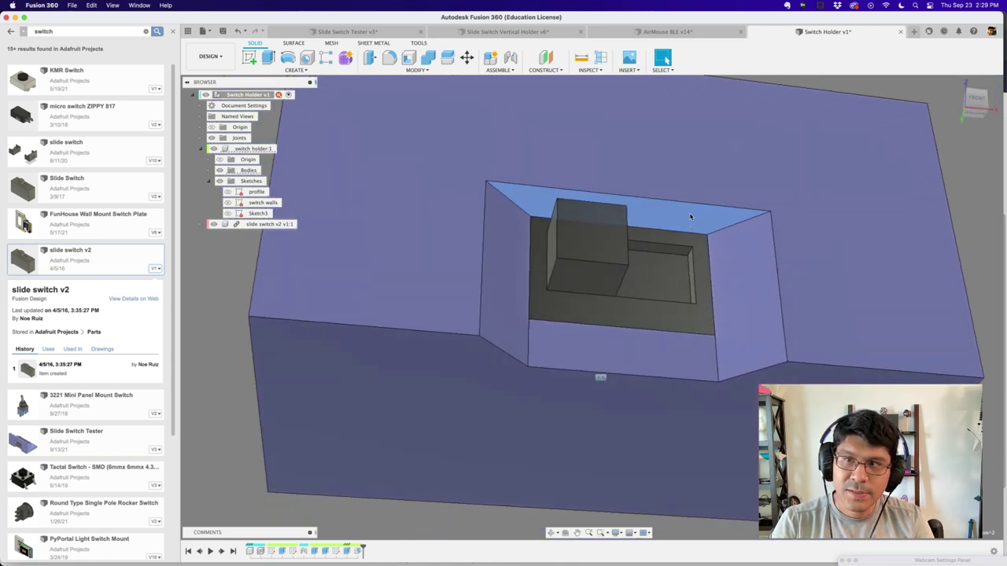
pyautogui.click(691, 207)
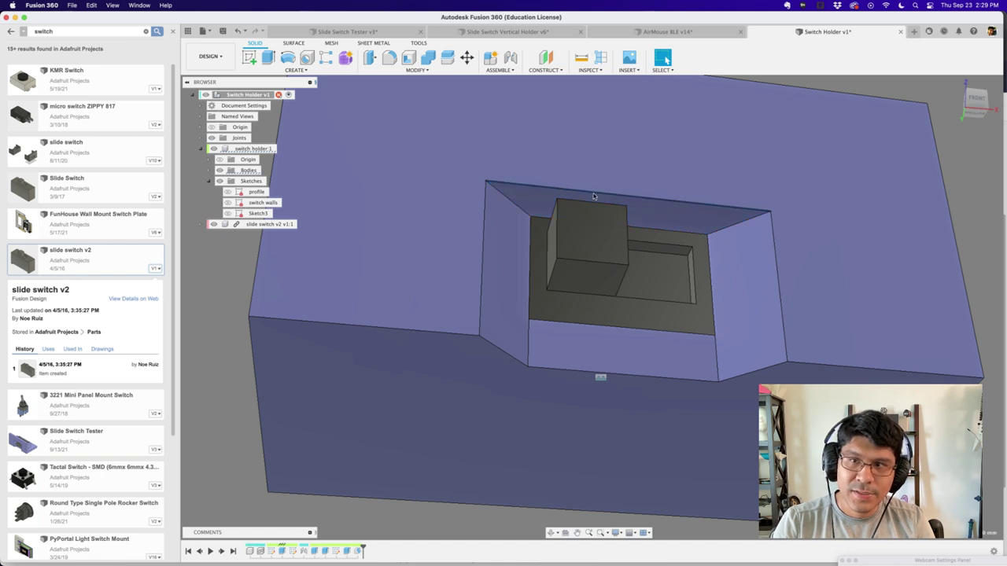
pyautogui.press('s')
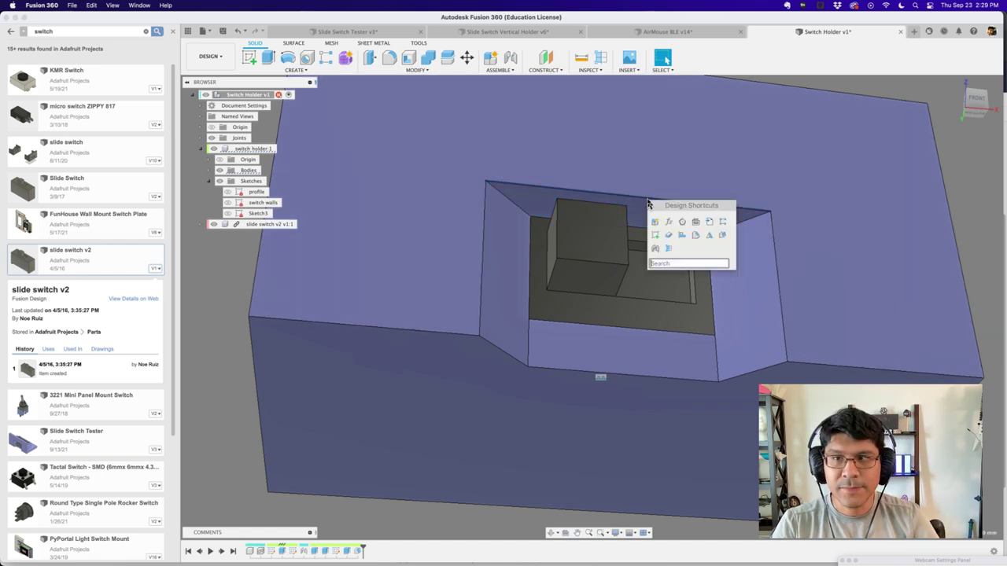
pyautogui.write('chamfer')
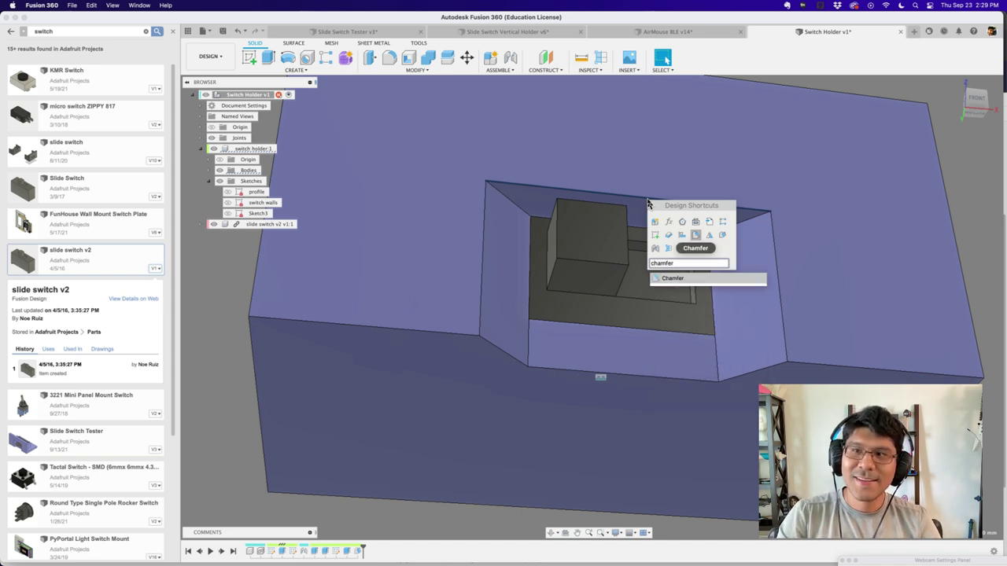
pyautogui.press('Return')
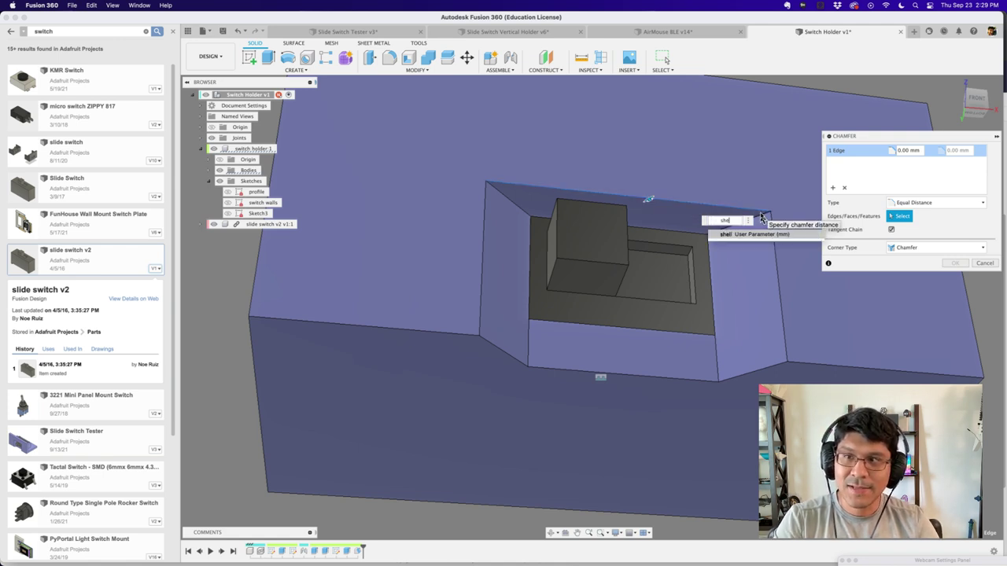
pyautogui.press('Return')
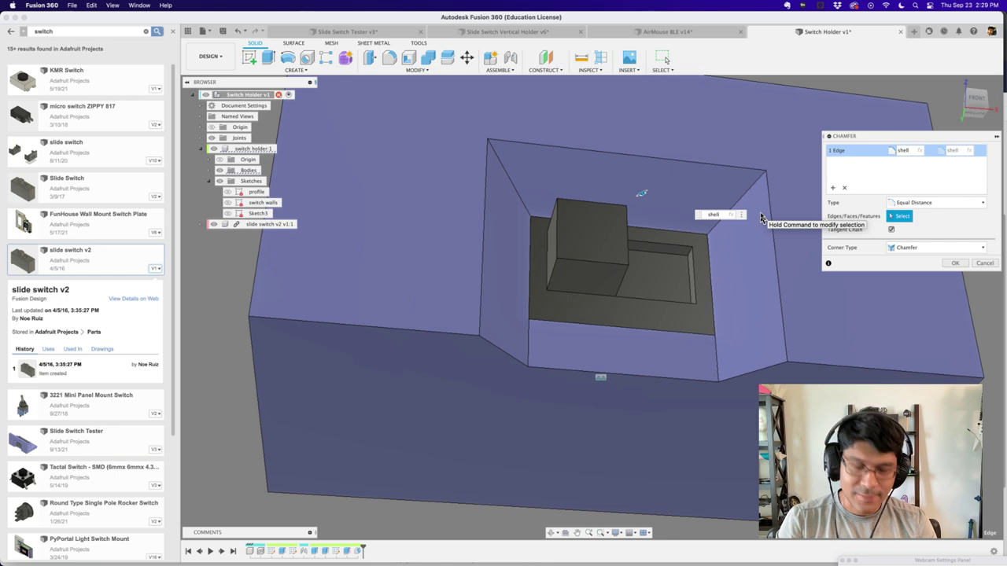
pyautogui.keyDown('shift'); pyautogui.moveTo(641, 193); pyautogui.dragTo(554, 225, button='middle'); pyautogui.keyUp('shift')
pyautogui.press('Return')
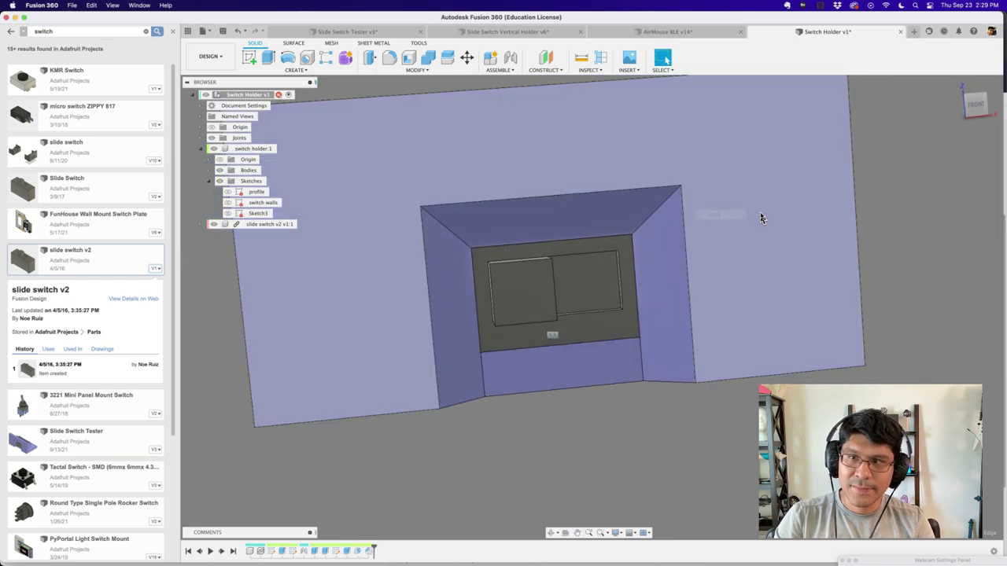
# Step: Rename Sketch3 as switch actuator hole
pyautogui.keyDown('shift'); pyautogui.hscroll(-5, 760, 218); pyautogui.keyUp('shift')
pyautogui.keyDown('shift'); pyautogui.moveTo(761, 218); pyautogui.dragTo(588, 153, button='middle'); pyautogui.keyUp('shift')
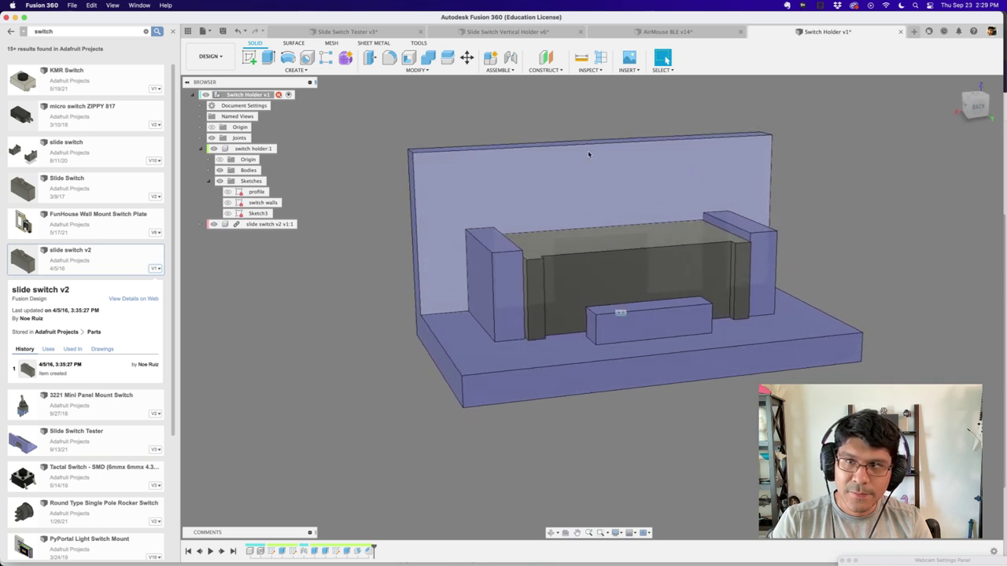
pyautogui.keyDown('shift'); pyautogui.moveTo(681, 181); pyautogui.dragTo(502, 177, button='middle'); pyautogui.keyUp('shift')
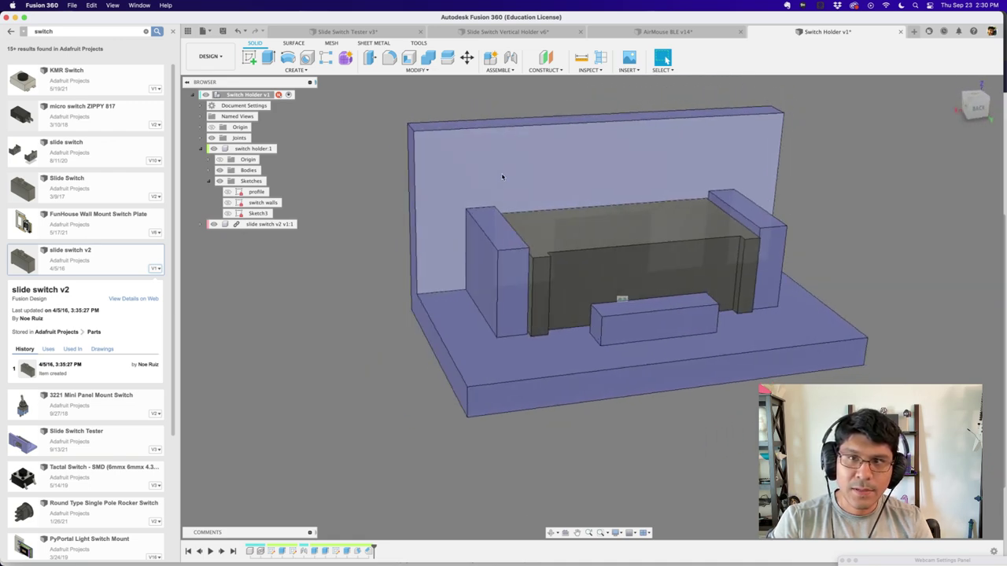
pyautogui.doubleClick(257, 213)
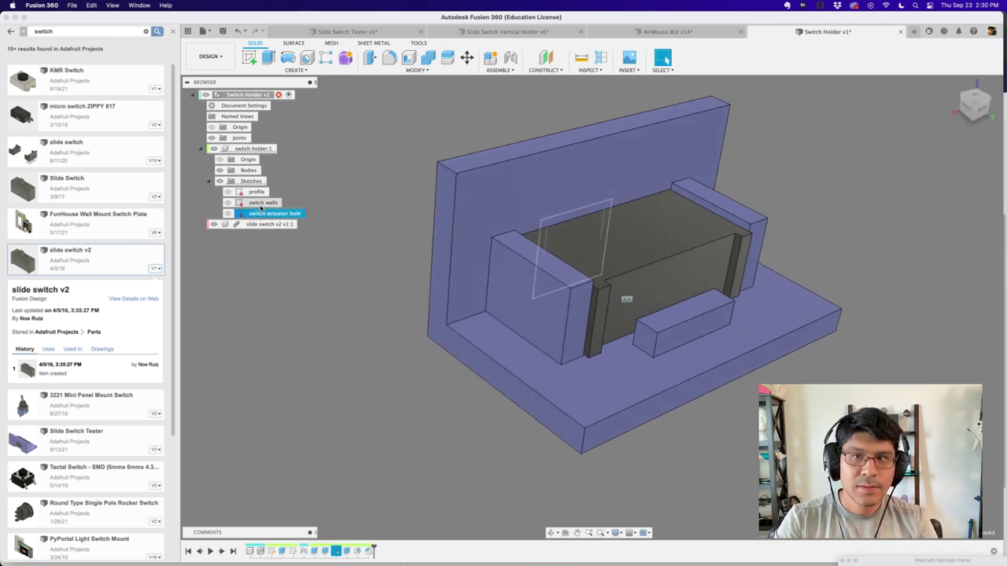
# Step: Activate the switch holder component and start a sketch on the upright wall's inner face
pyautogui.rightClick(253, 149)
pyautogui.click(272, 156)
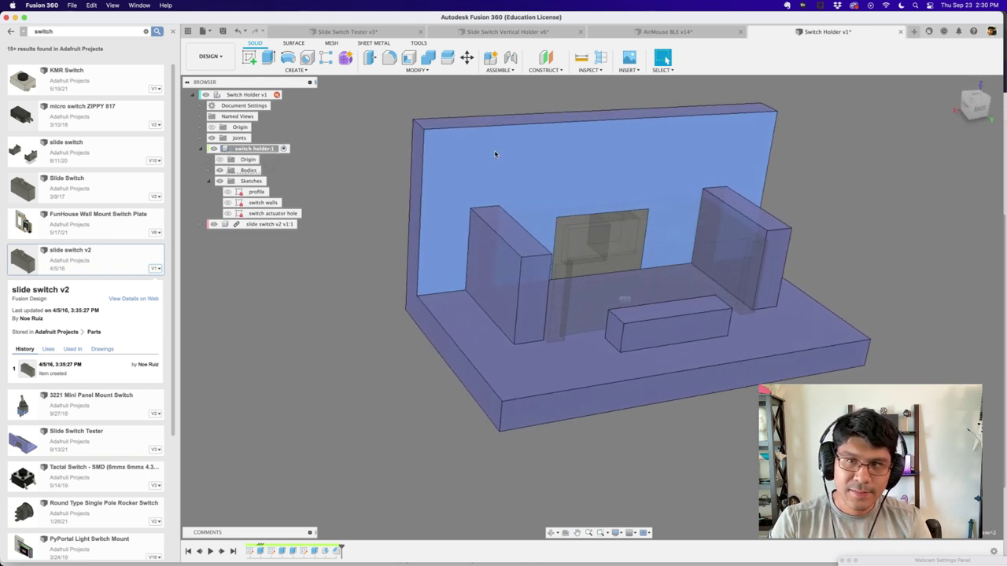
pyautogui.click(495, 154)
pyautogui.click(248, 58)
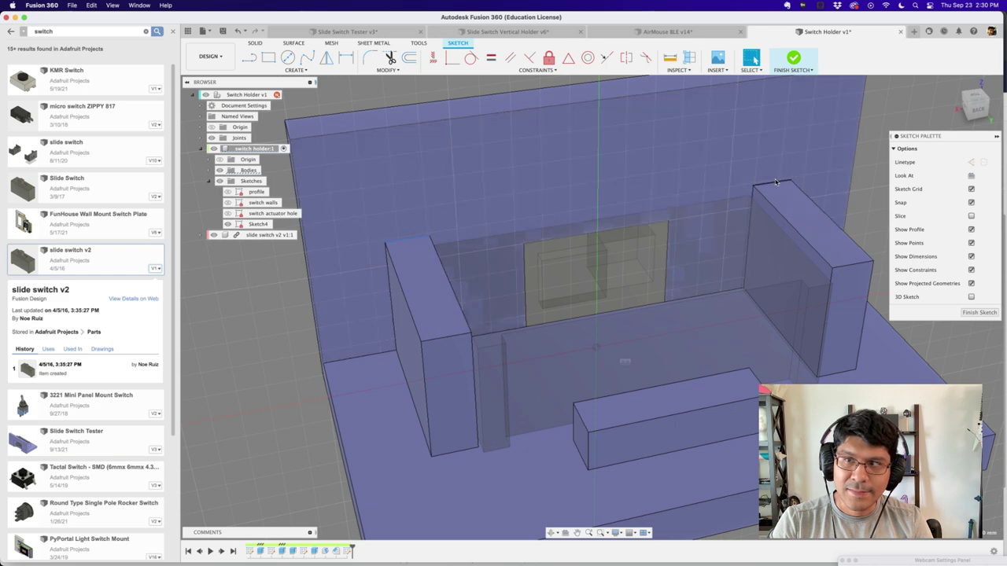
# Step: Project the top edges of the two side walls, where they meet the upright wall, into the sketch with Projection Link on
pyautogui.scroll(-2, 766, 184)
pyautogui.keyDown('shift'); pyautogui.moveTo(766, 184); pyautogui.dragTo(448, 279, button='middle'); pyautogui.keyUp('shift')
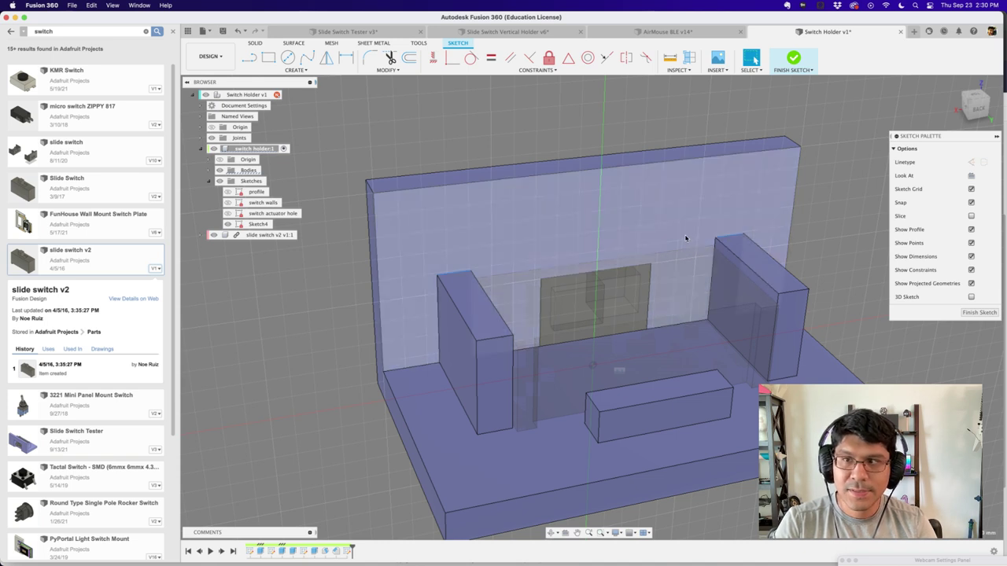
pyautogui.press('p')
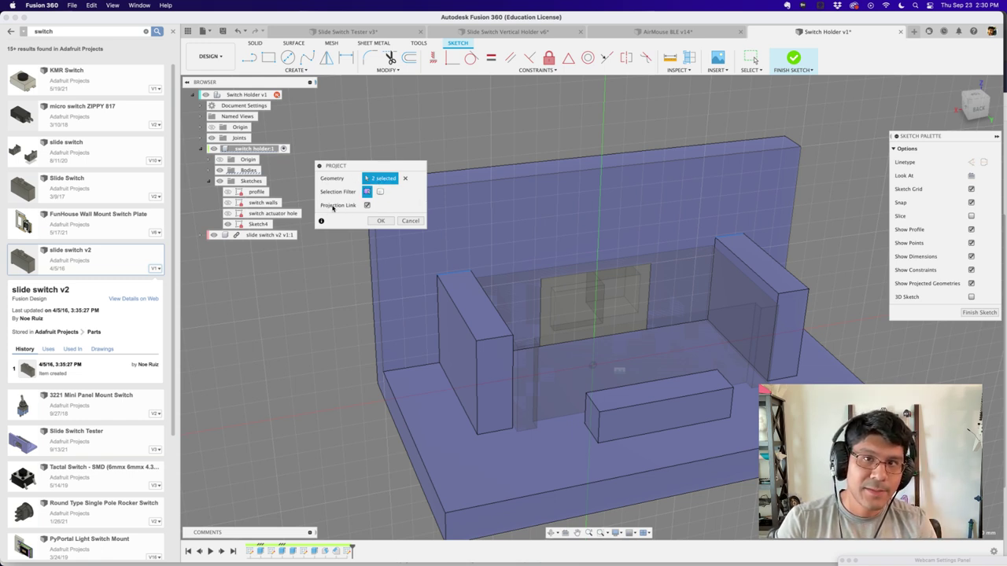
pyautogui.click(385, 222)
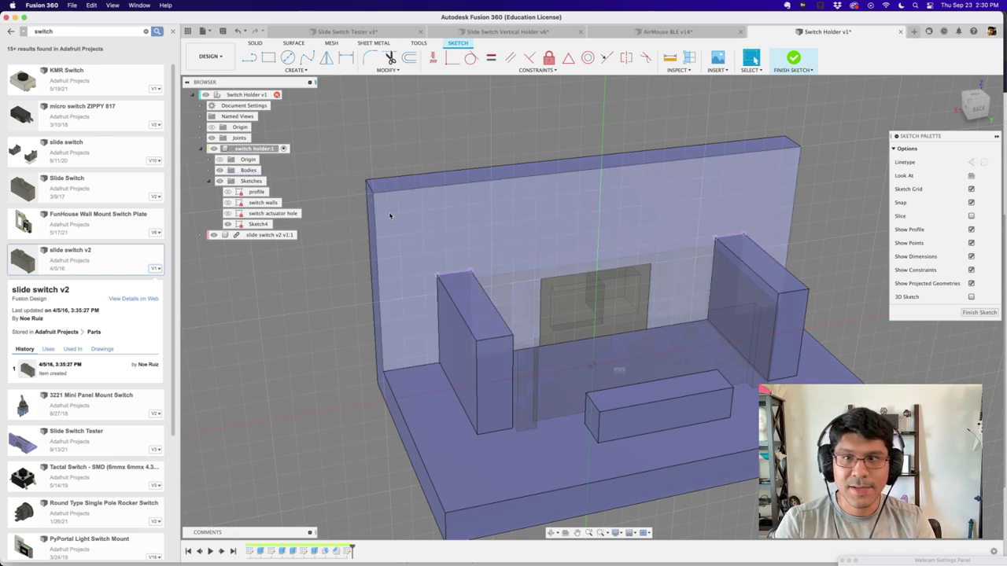
pyautogui.scroll(3, 535, 291)
pyautogui.scroll(-2, 439, 267)
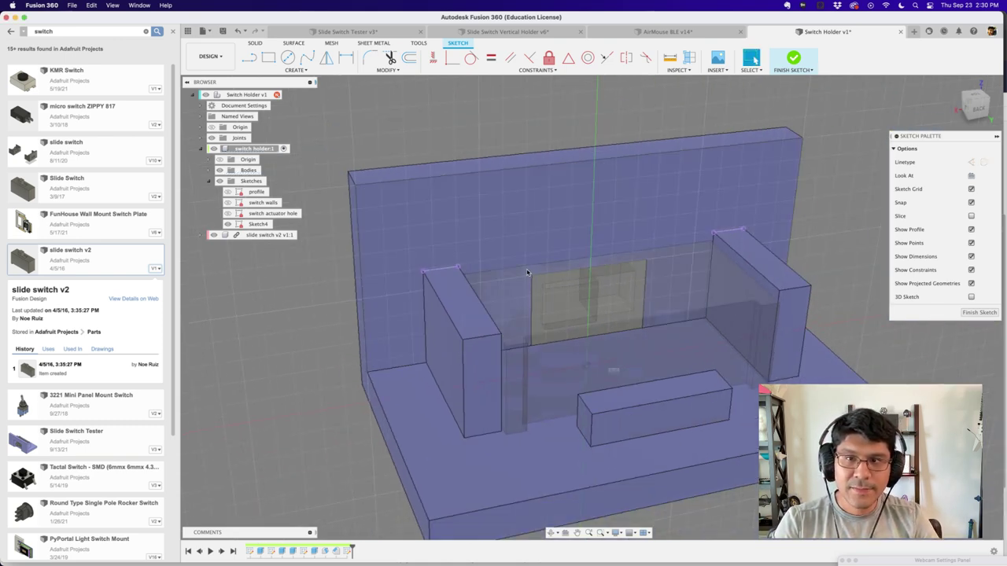
# Step: Sketch a long rectangle on the upright wall's inner face, above the switch opening and the side walls
pyautogui.press('r')
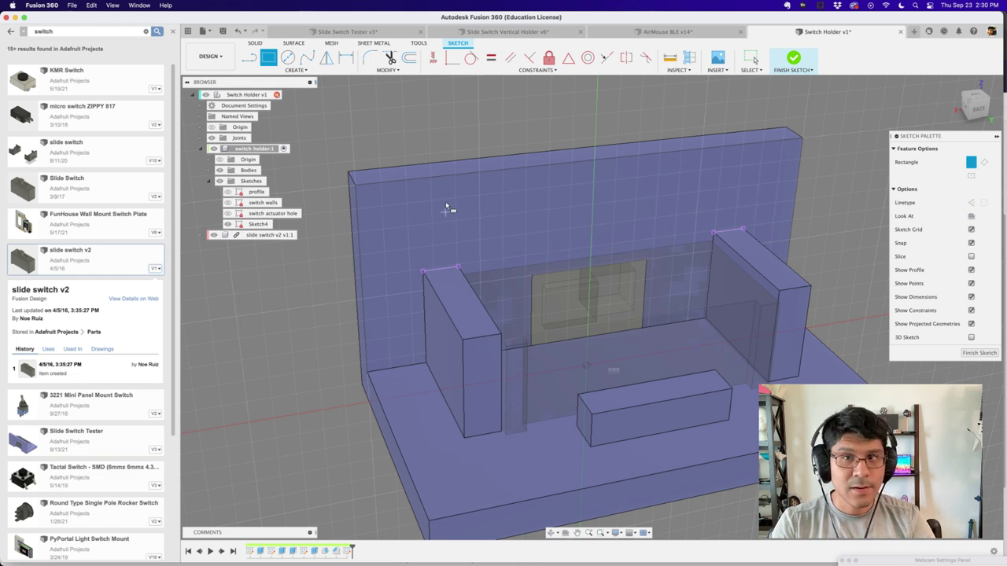
pyautogui.click(700, 212)
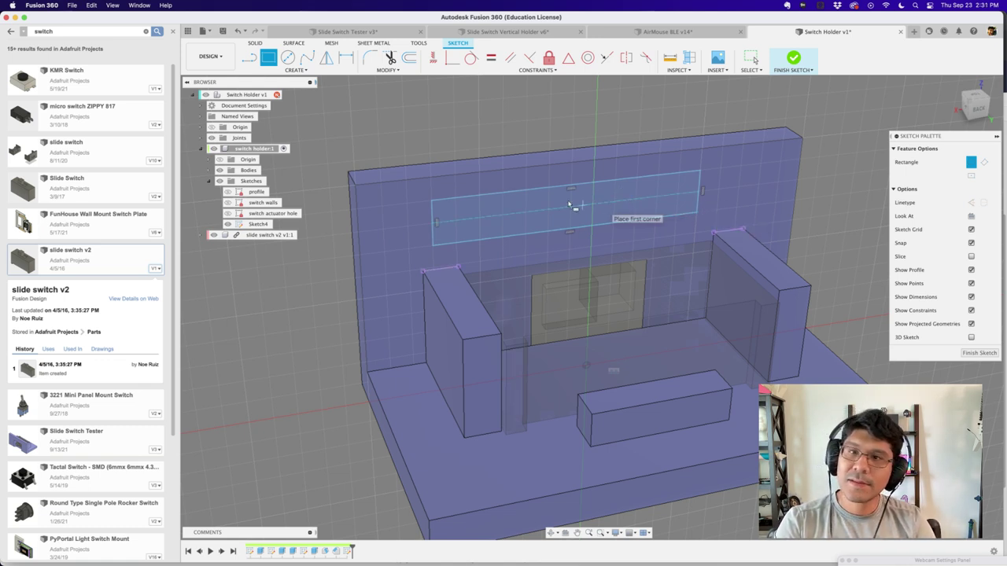
pyautogui.press('Escape')
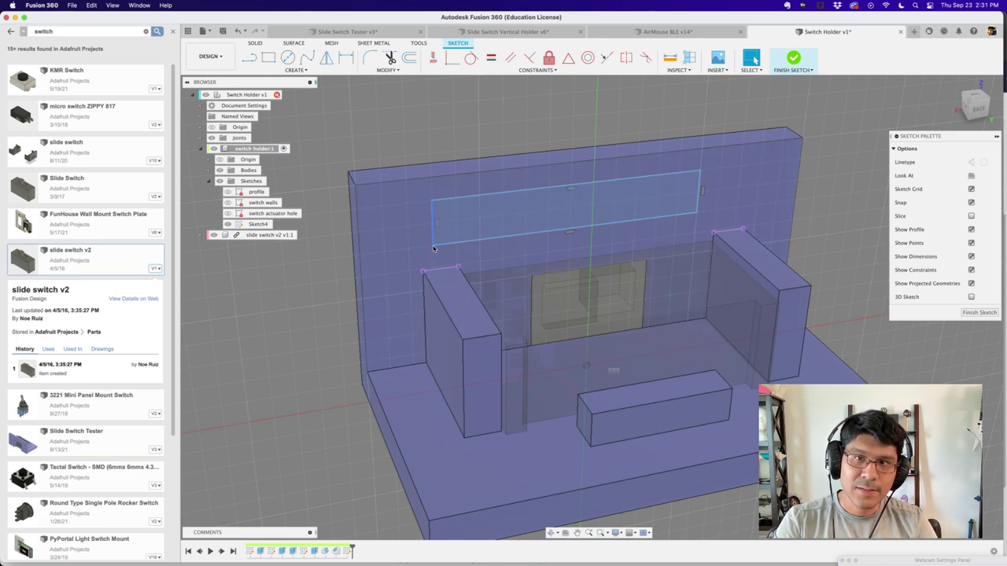
# Step: Hide the bodies and snap the rectangle's lower corner to the outer endpoint of the nearest projected side-wall edge
pyautogui.scroll(4, 435, 249)
pyautogui.click(432, 241)
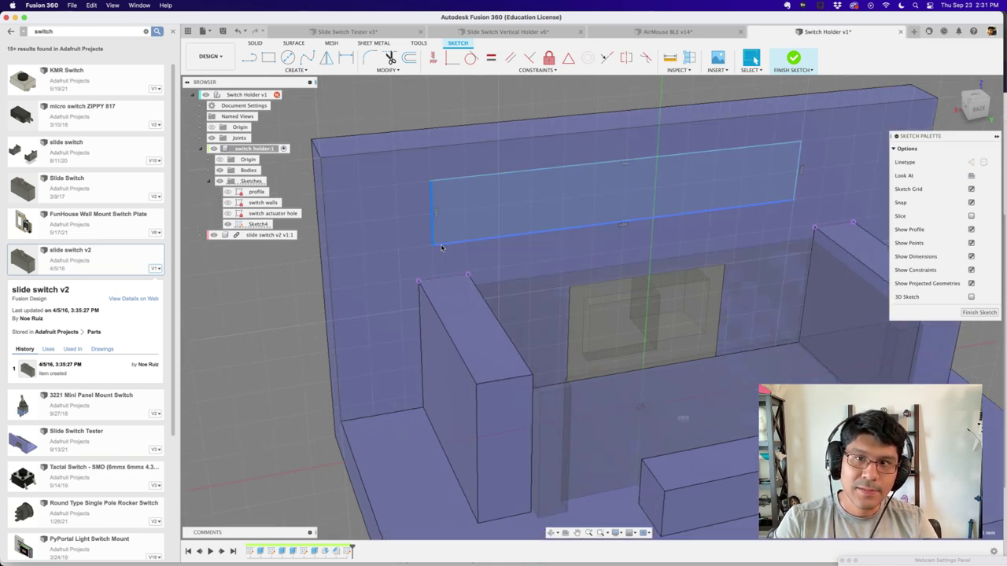
pyautogui.scroll(-3, 434, 248)
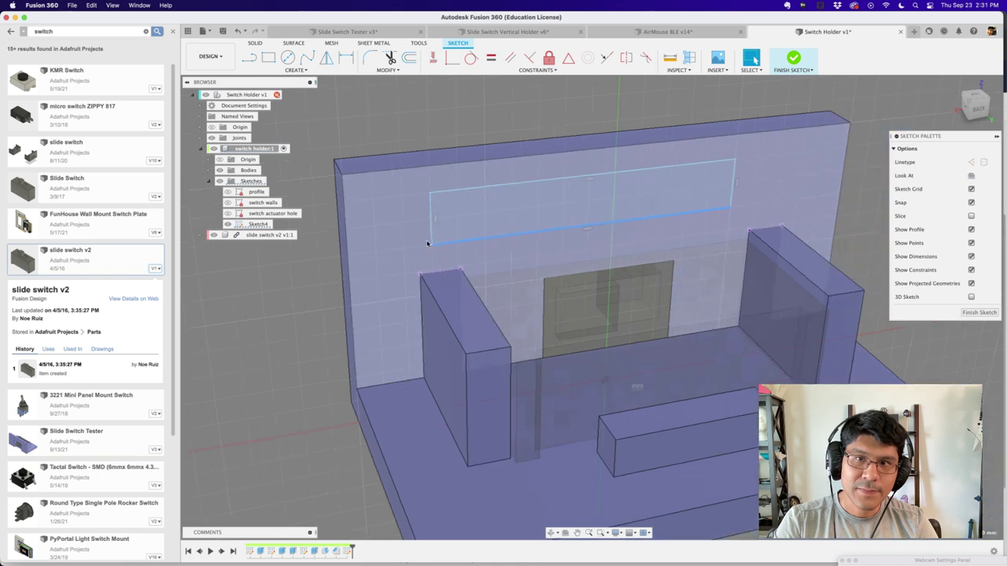
pyautogui.click(220, 170)
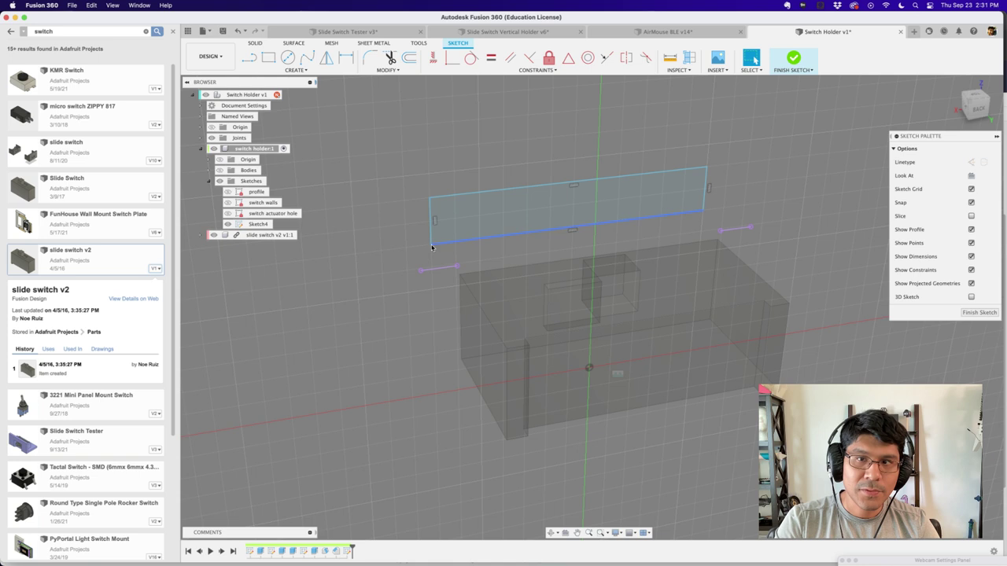
pyautogui.moveTo(430, 248); pyautogui.dragTo(416, 270)
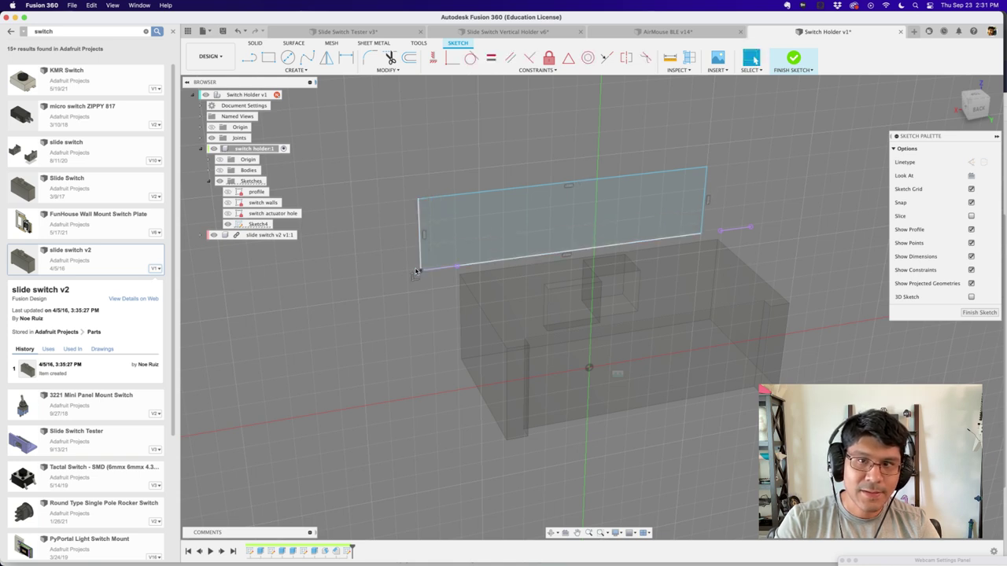
# Step: Make the rectangle's other lower corner coincident with the outer endpoint of the opposite projected side-wall edge
pyautogui.scroll(-2, 413, 274)
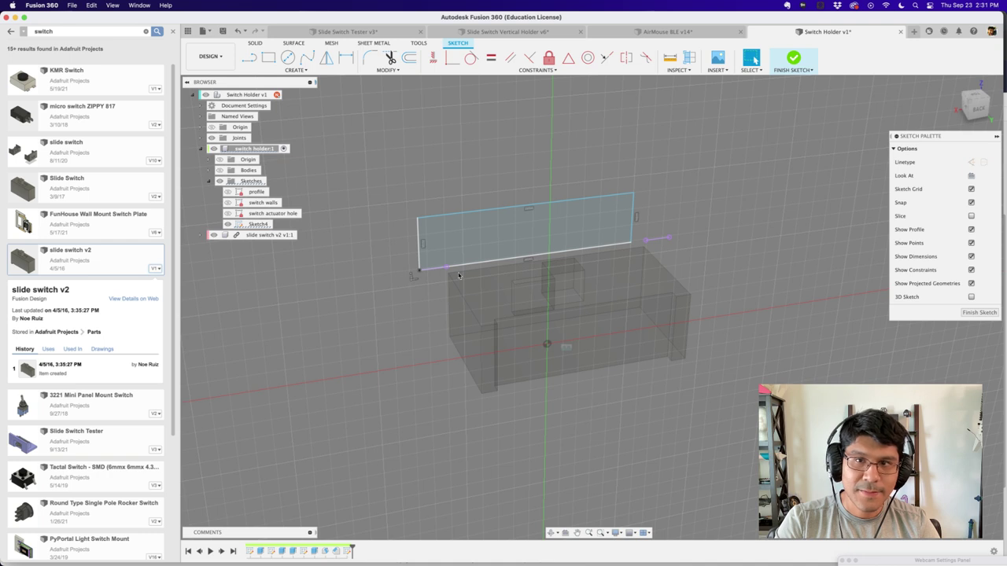
pyautogui.scroll(5, 459, 274)
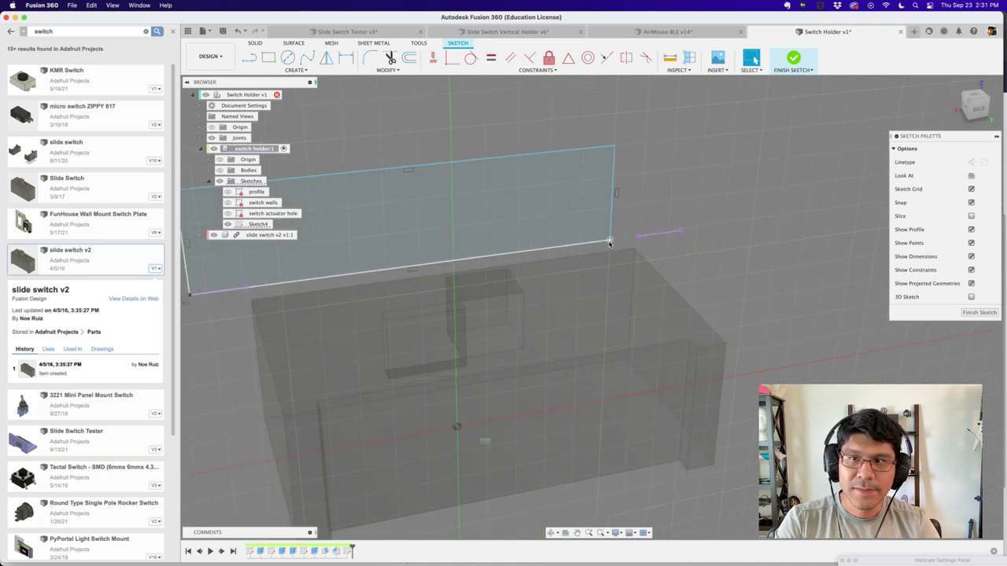
pyautogui.moveTo(610, 244); pyautogui.dragTo(625, 239)
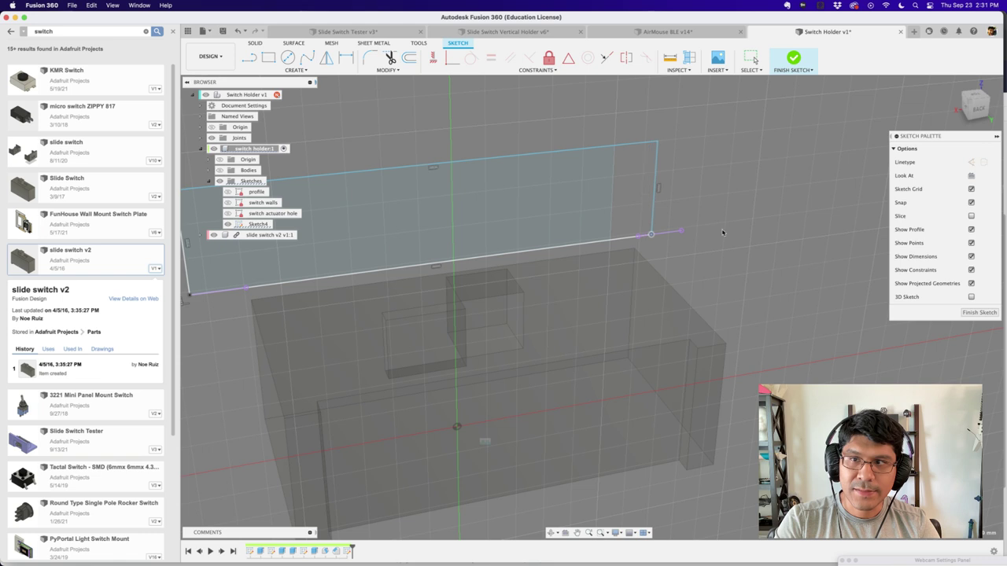
pyautogui.click(552, 248)
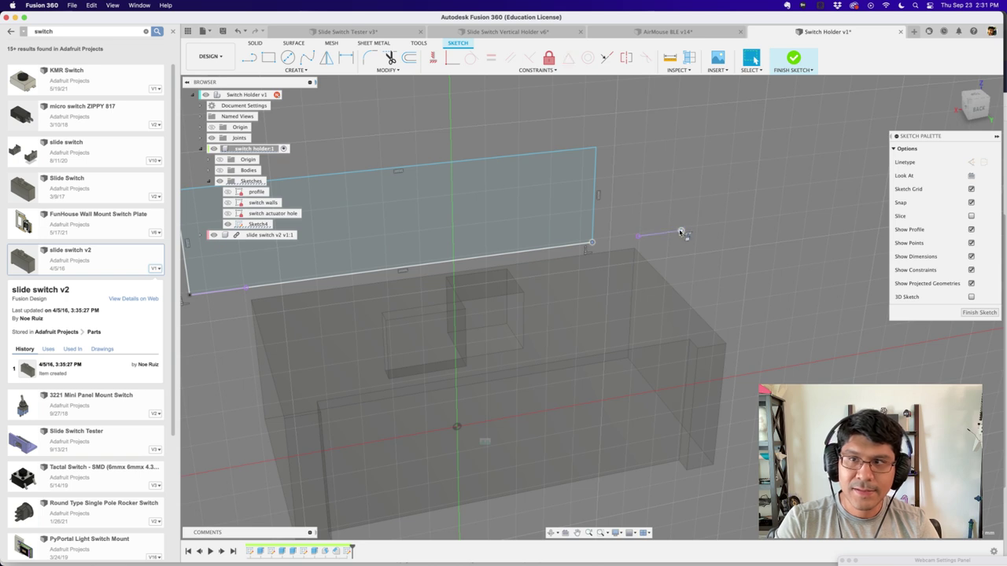
pyautogui.press('s')
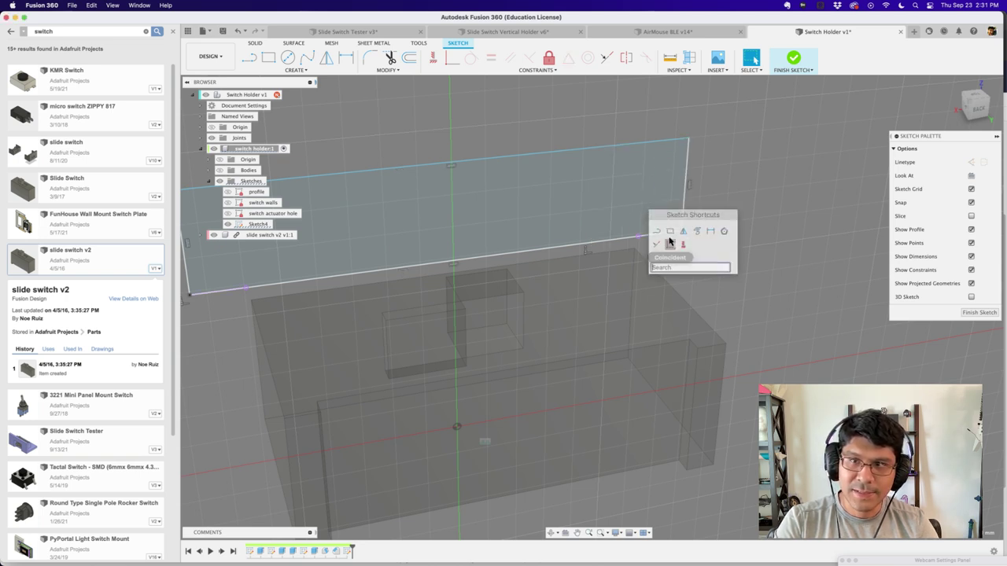
pyautogui.click(669, 246)
pyautogui.scroll(-3, 670, 240)
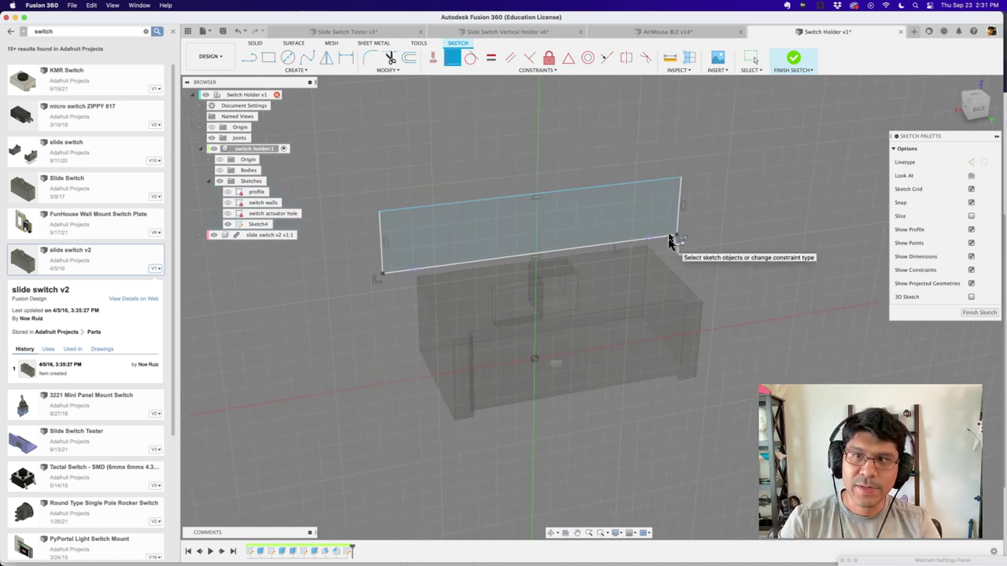
pyautogui.press('Escape')
# Step: Dimension the rectangle's height with the wall parameter (1.5 mm) and finish the sketch
pyautogui.scroll(-2, 654, 192)
pyautogui.scroll(2, 455, 193)
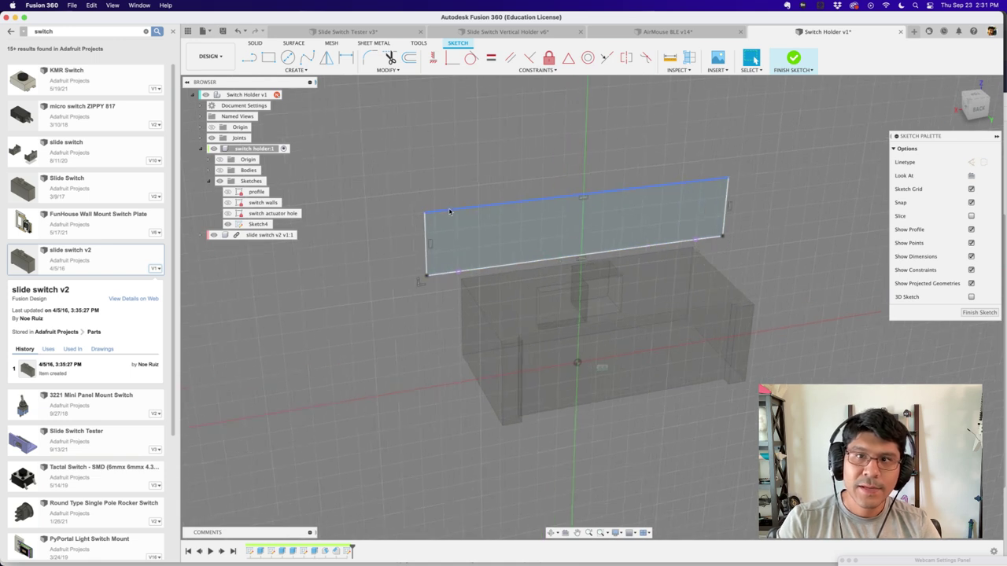
pyautogui.moveTo(450, 211); pyautogui.dragTo(492, 193)
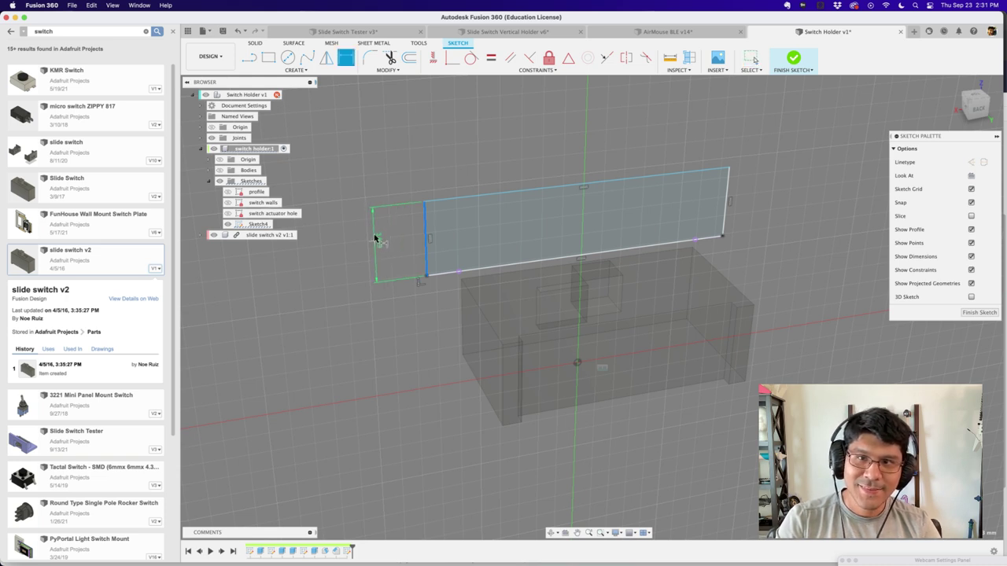
pyautogui.click(374, 240)
pyautogui.write('wall')
pyautogui.press('Return')
pyautogui.press('Return')
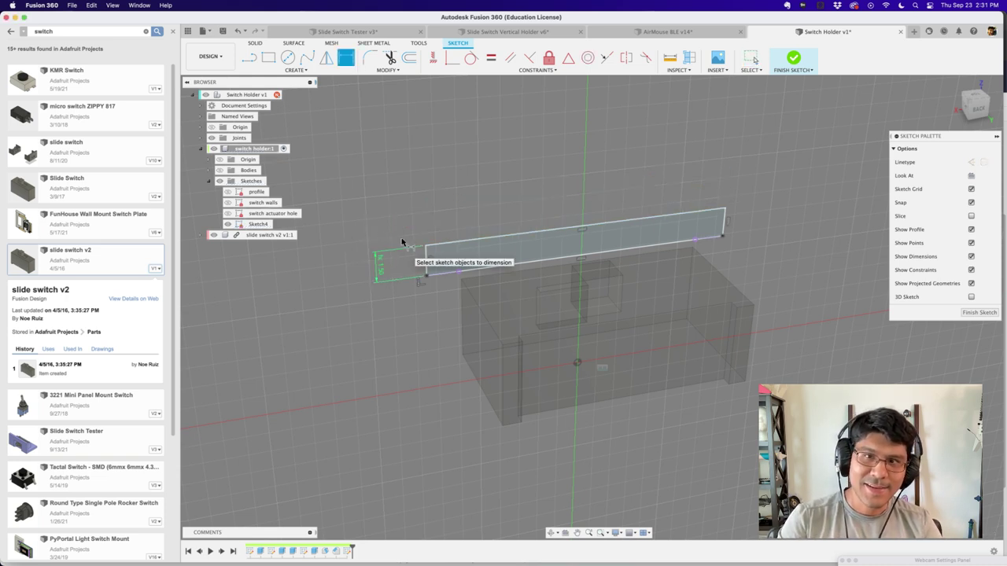
pyautogui.click(793, 61)
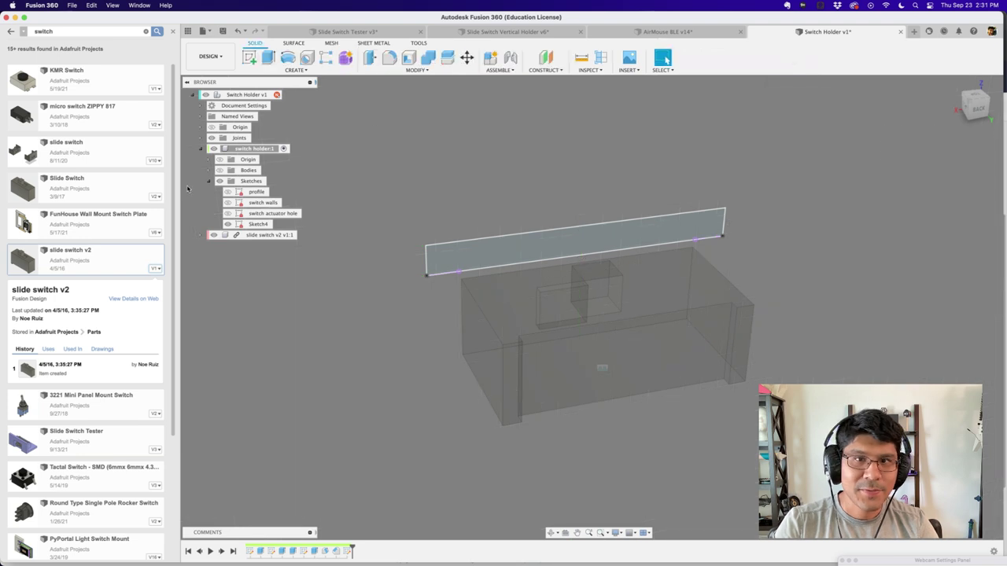
# Step: Show the bodies again and extrude the rectangle by the shell parameter to form a bridge across the side walls
pyautogui.click(220, 171)
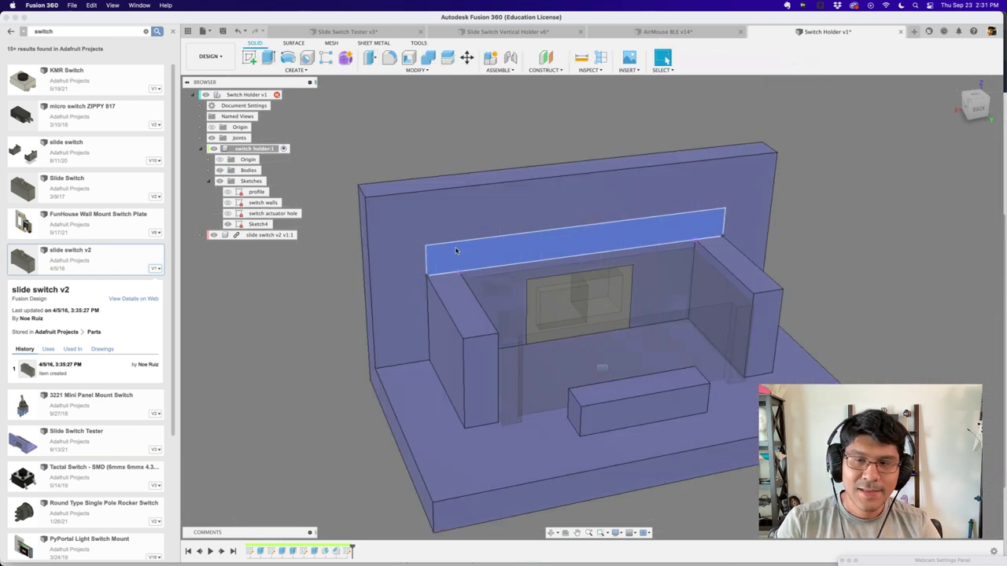
pyautogui.press('e')
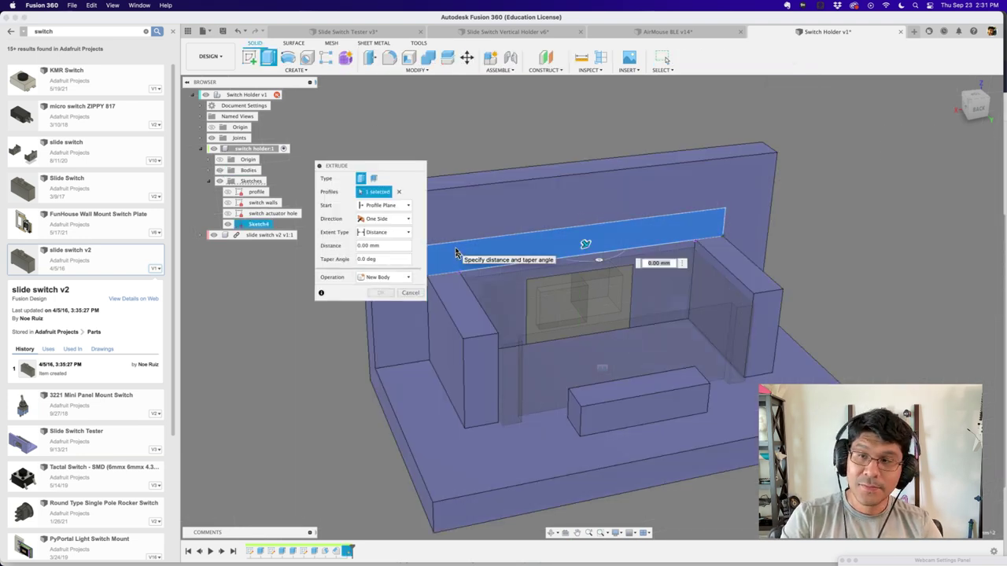
pyautogui.write('s')
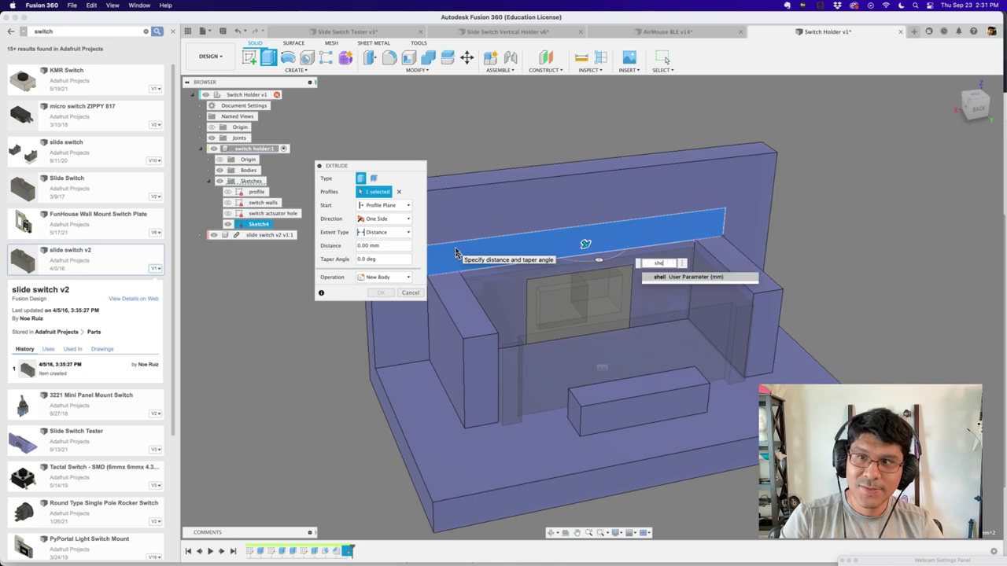
pyautogui.write('he')
pyautogui.press('Return')
pyautogui.press('Return')
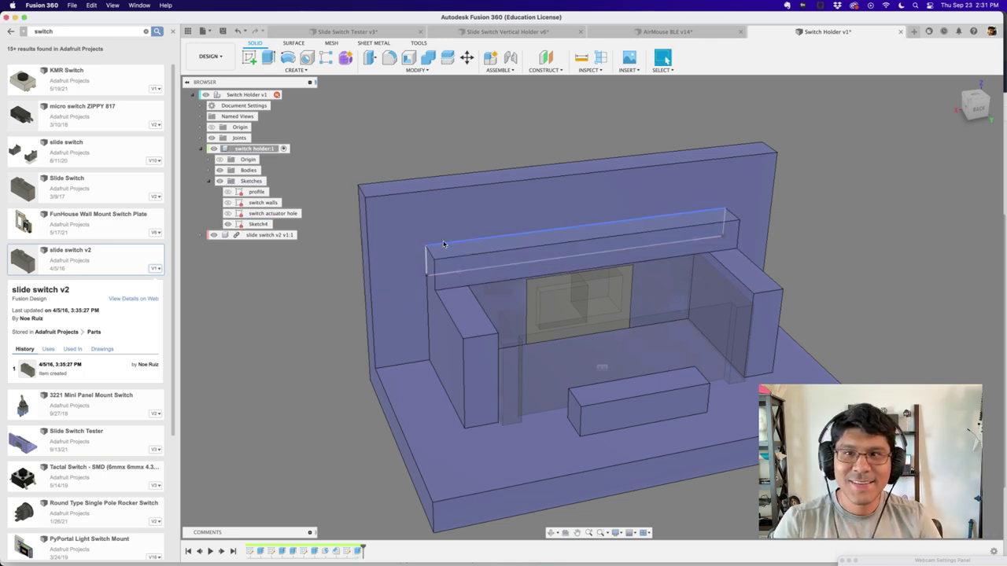
# Step: Rename Sketch4 as switch bridge and hide it
pyautogui.moveTo(438, 227)
pyautogui.keyDown('shift'); pyautogui.mouseDown(button='middle')
pyautogui.moveTo(378, 189)
pyautogui.moveTo(360, 230)
pyautogui.moveTo(326, 227)
pyautogui.mouseUp(button='middle'); pyautogui.keyUp('shift')
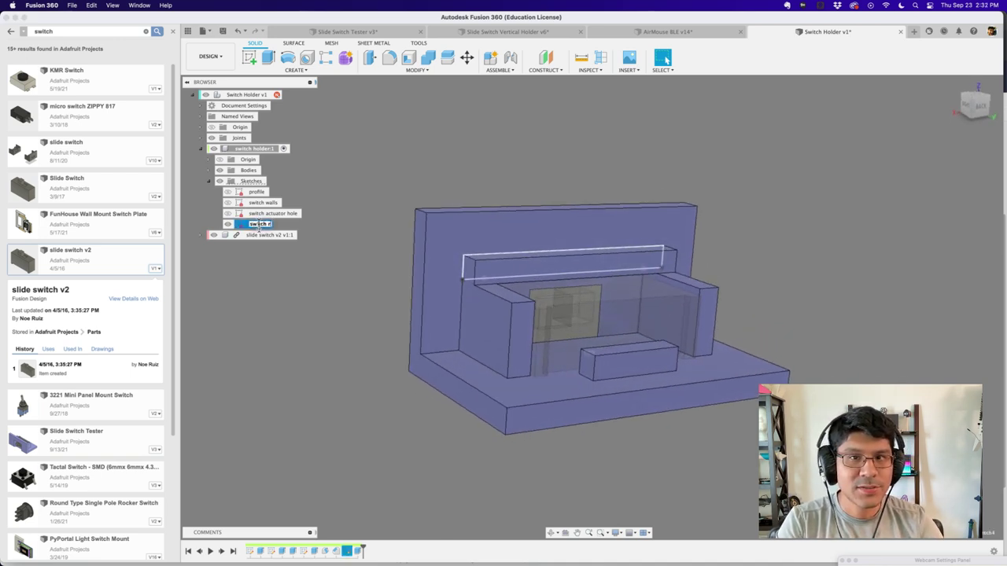
pyautogui.click(412, 225)
pyautogui.click(227, 224)
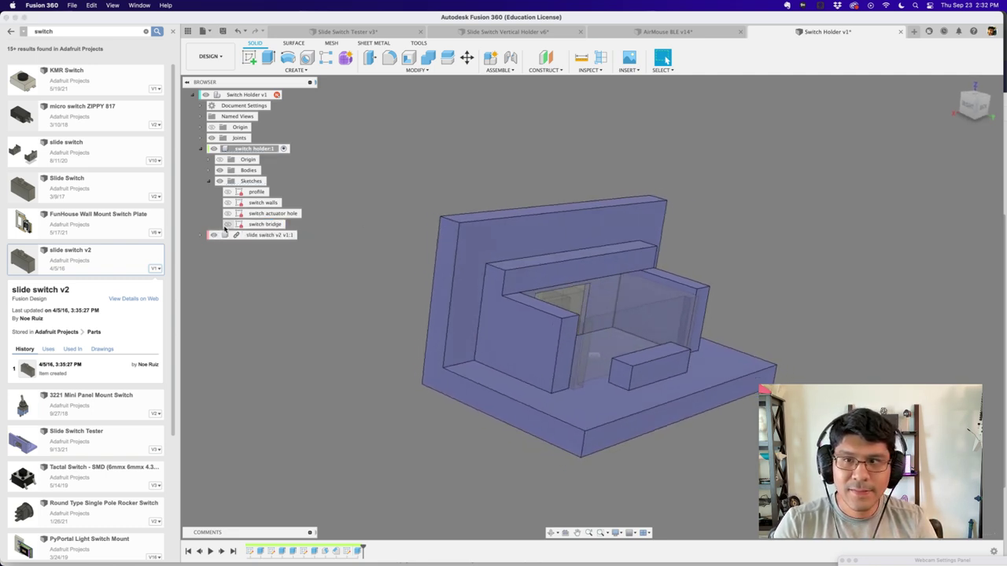
# Step: Draft the bridge's top face by 45 degrees, using the bridge's front face as the pull direction
pyautogui.keyDown('shift'); pyautogui.moveTo(225, 228); pyautogui.dragTo(506, 235, button='middle'); pyautogui.keyUp('shift')
pyautogui.write('sdraft')
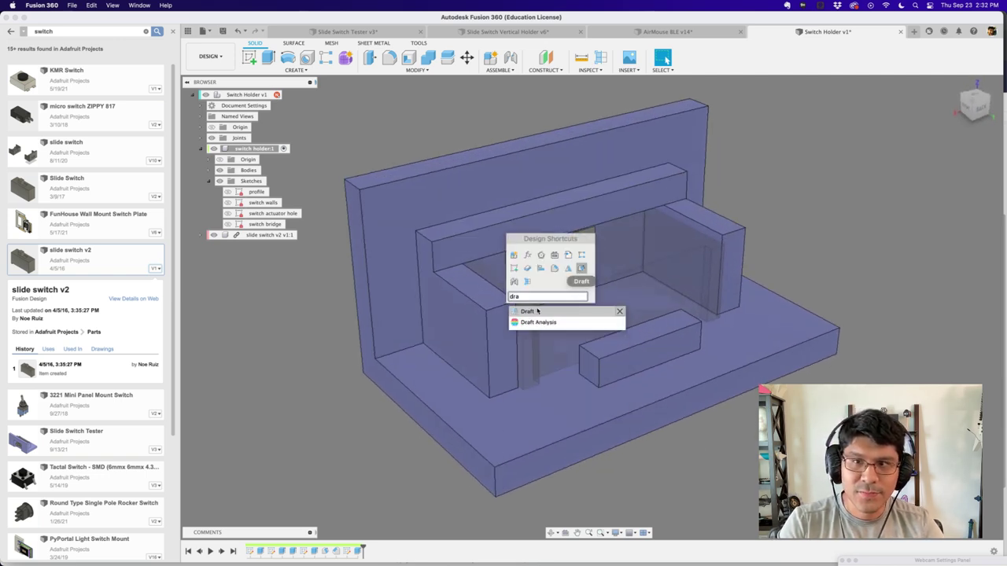
pyautogui.press('Return')
pyautogui.click(507, 237)
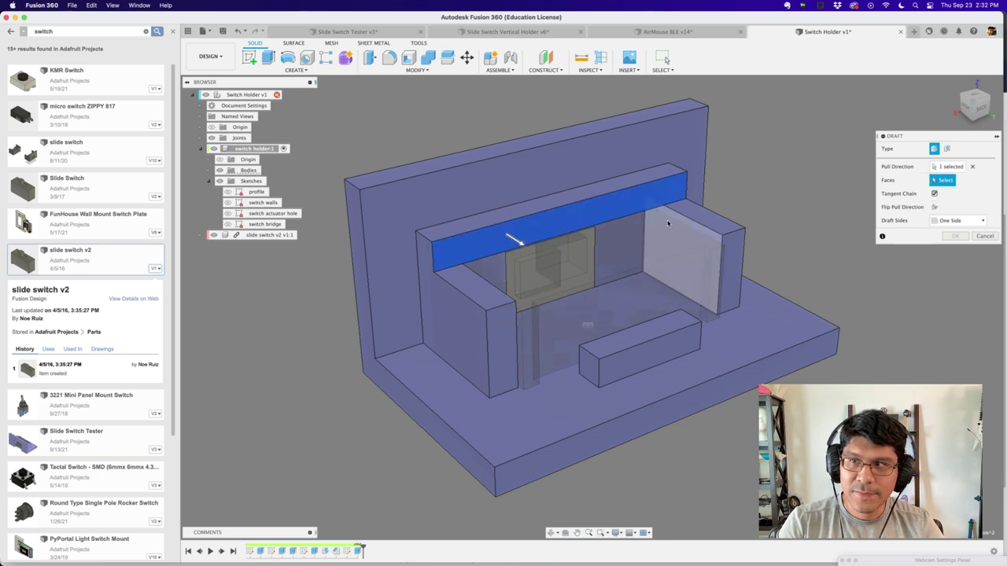
pyautogui.click(587, 197)
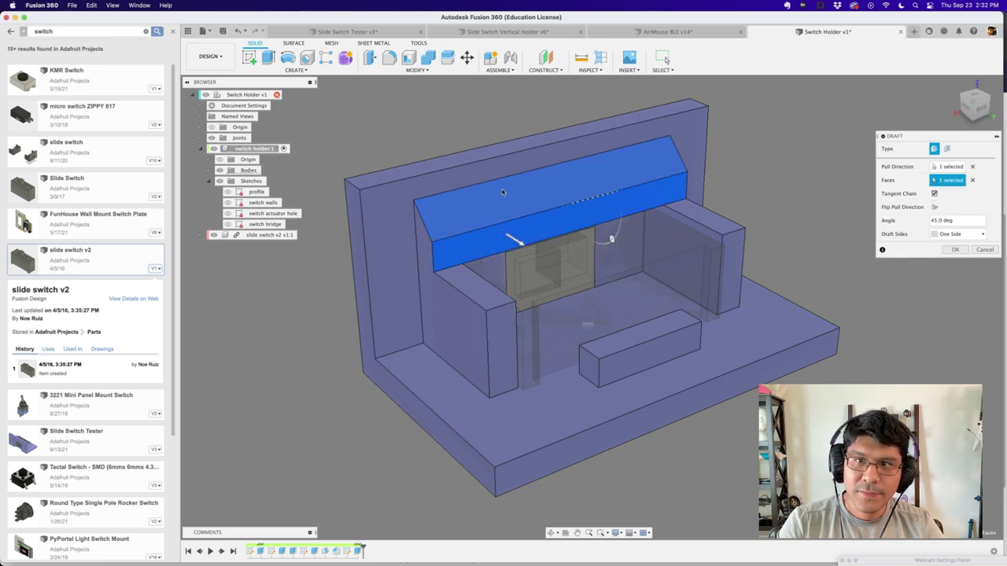
pyautogui.keyDown('shift'); pyautogui.moveTo(504, 195); pyautogui.dragTo(618, 341, button='middle'); pyautogui.keyUp('shift')
pyautogui.press('Return')
# Step: Draft the small front block's two ends and outer long face by 45 degrees, using its top face as the pull direction
pyautogui.click(617, 341)
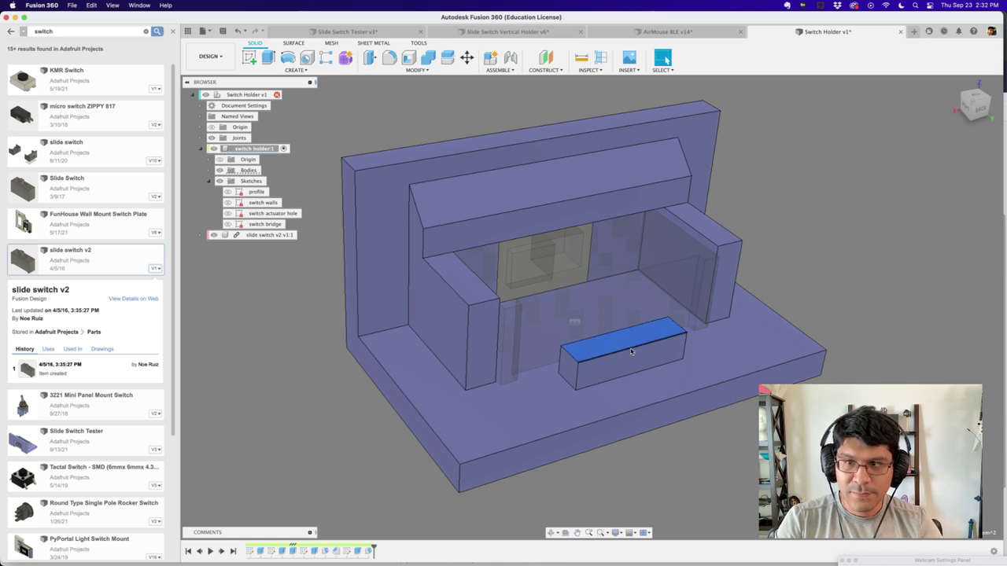
pyautogui.write('sdra')
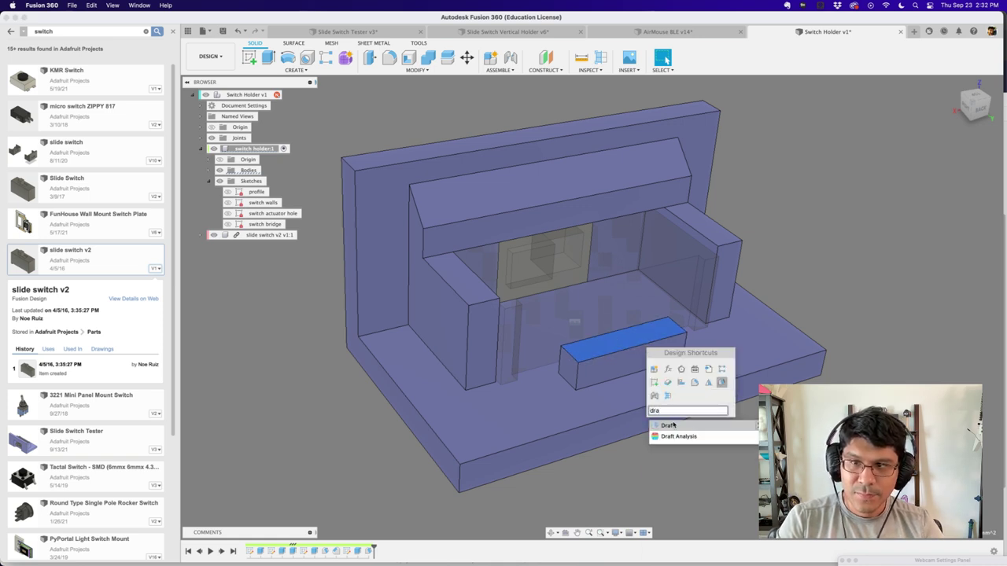
pyautogui.click(670, 424)
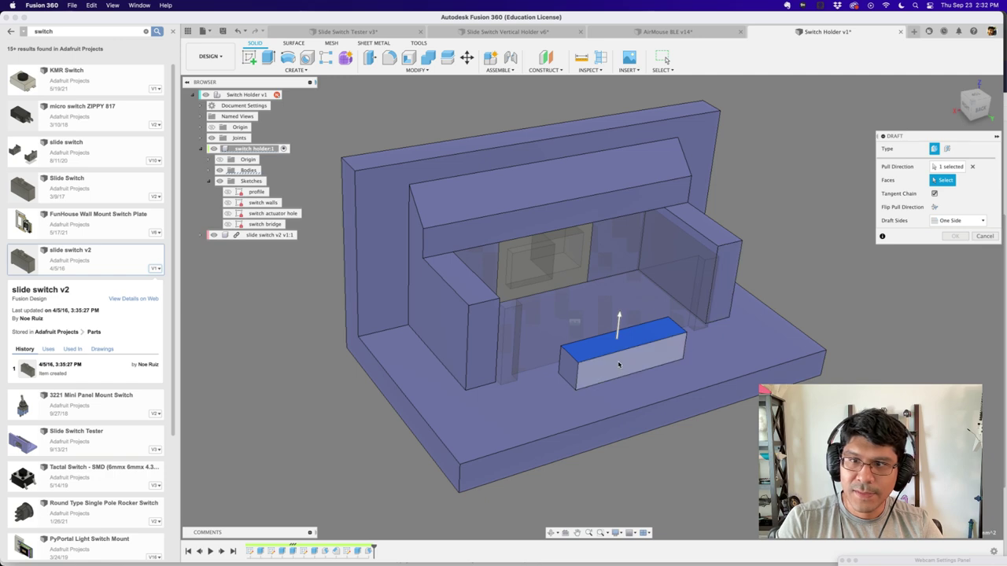
pyautogui.click(618, 366)
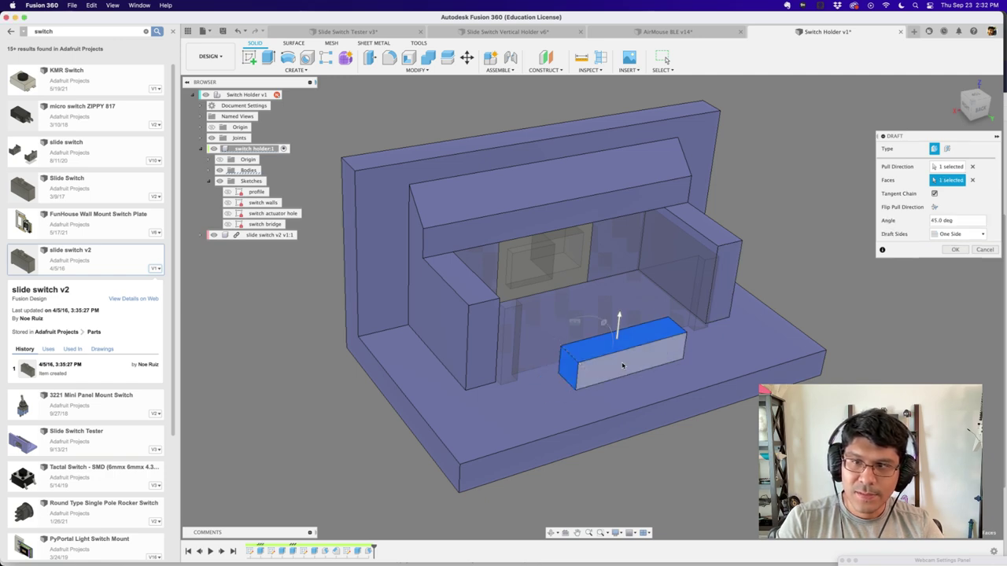
pyautogui.keyDown('shift'); pyautogui.moveTo(610, 374); pyautogui.dragTo(441, 370, button='middle'); pyautogui.keyUp('shift')
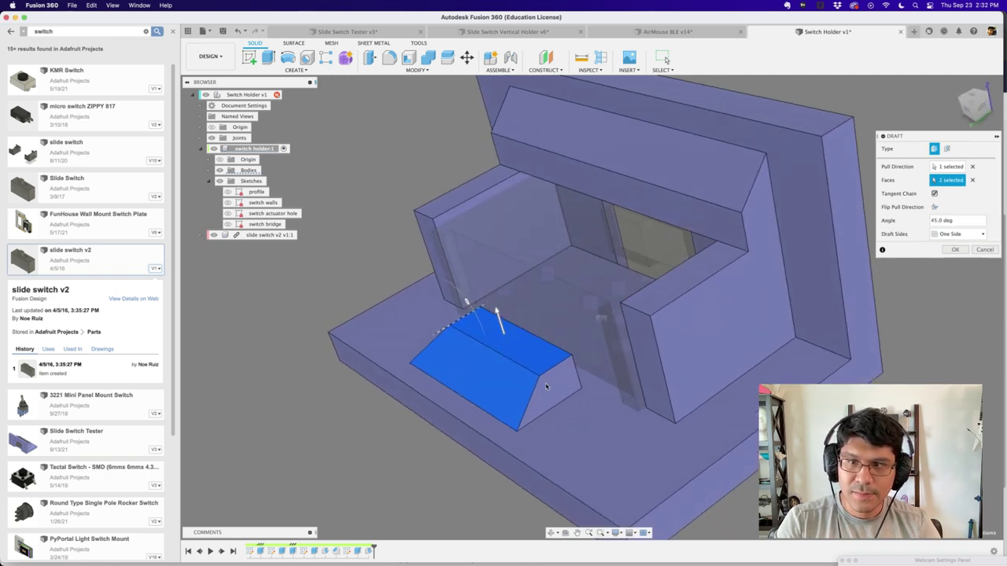
pyautogui.keyDown('super'); pyautogui.click(553, 386); pyautogui.keyUp('super')
pyautogui.keyDown('shift'); pyautogui.scroll(-6, 588, 354); pyautogui.keyUp('shift')
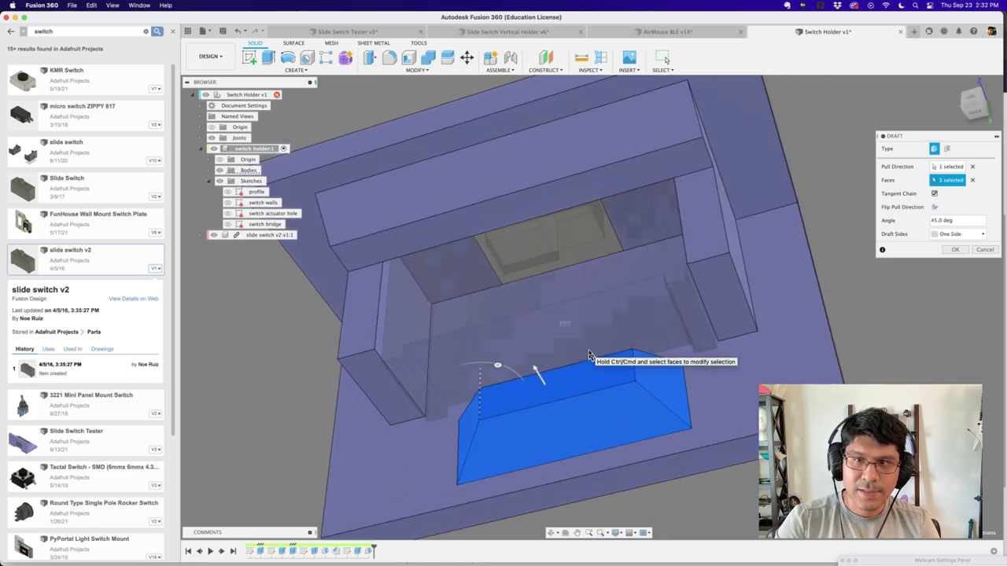
pyautogui.press('Return')
pyautogui.keyDown('shift'); pyautogui.scroll(-5, 589, 355); pyautogui.keyUp('shift')
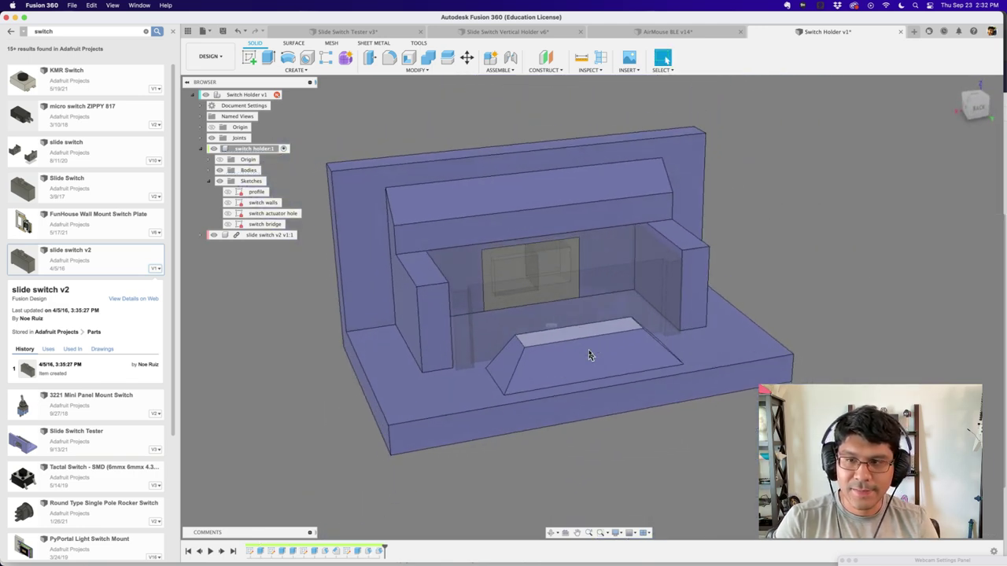
pyautogui.keyDown('shift'); pyautogui.scroll(-5, 590, 354); pyautogui.keyUp('shift')
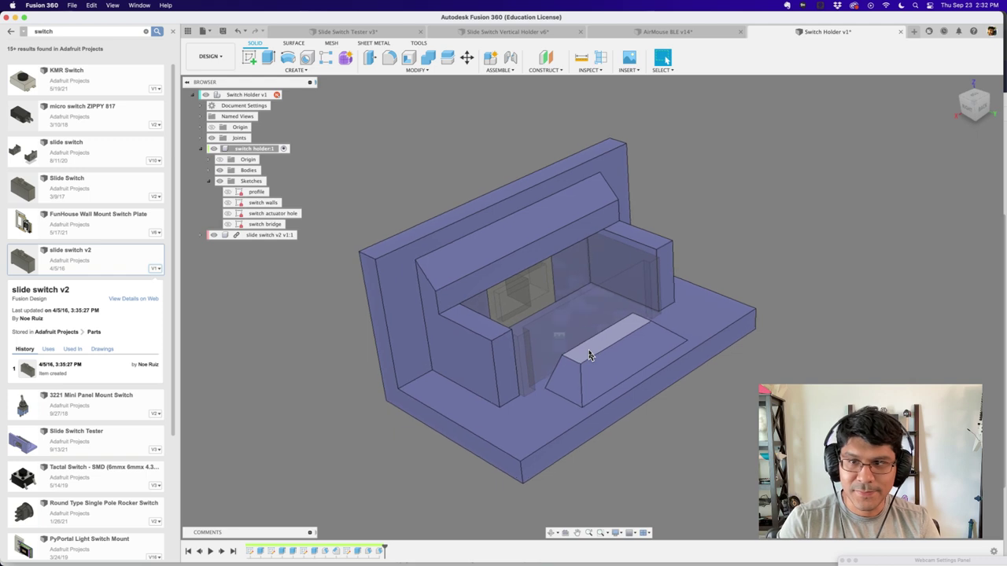
pyautogui.keyDown('shift'); pyautogui.hscroll(-4, 589, 355); pyautogui.keyUp('shift')
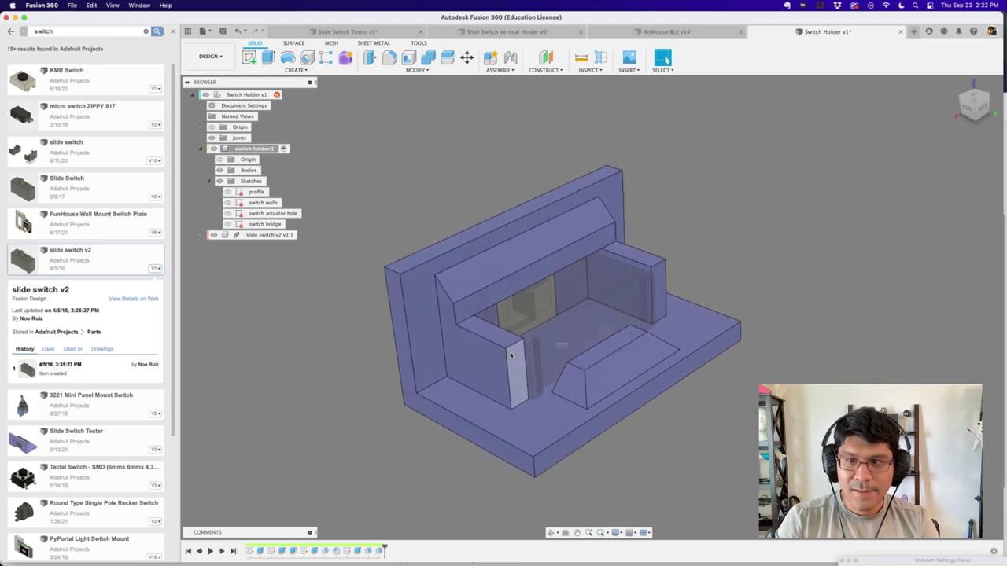
# Step: Fillet the upper front edges of both side walls with a radius equal to the shell parameter
pyautogui.press('f')
pyautogui.scroll(3, 513, 347)
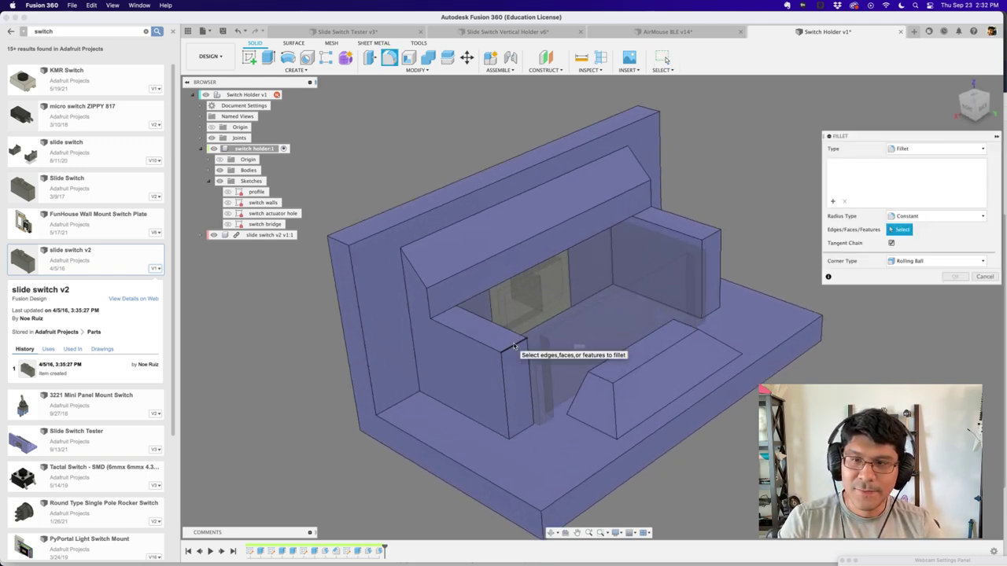
pyautogui.click(513, 349)
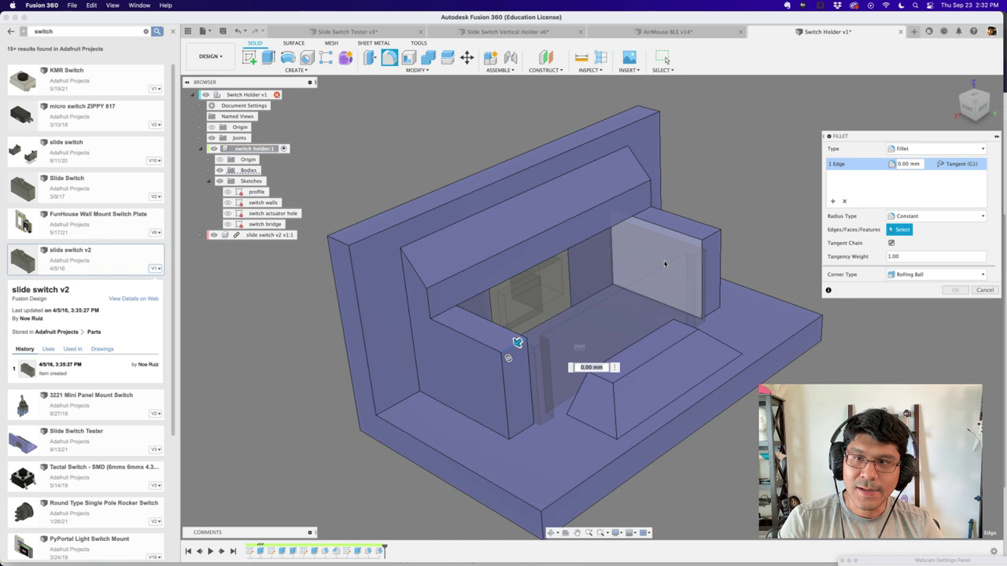
pyautogui.click(712, 237)
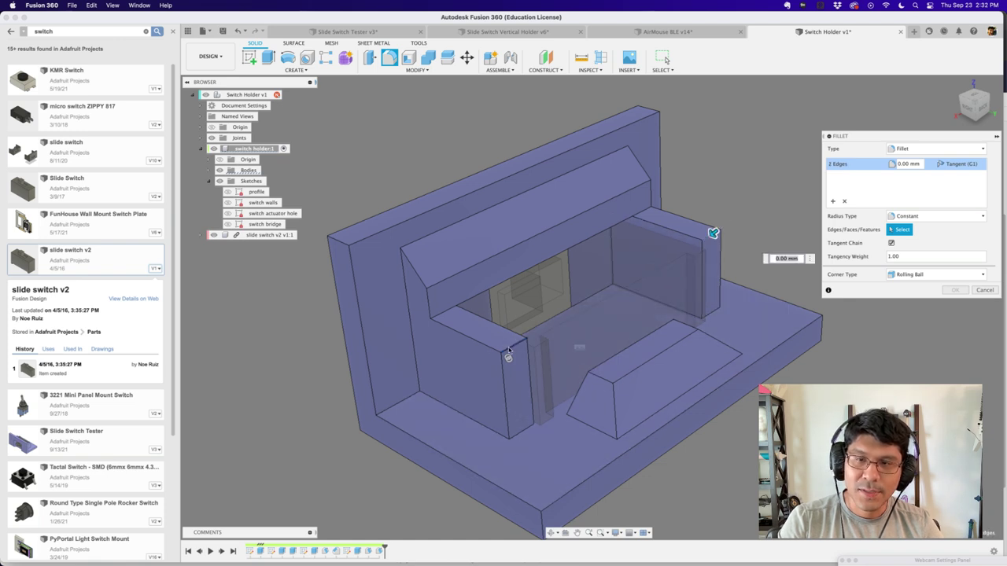
pyautogui.write('2')
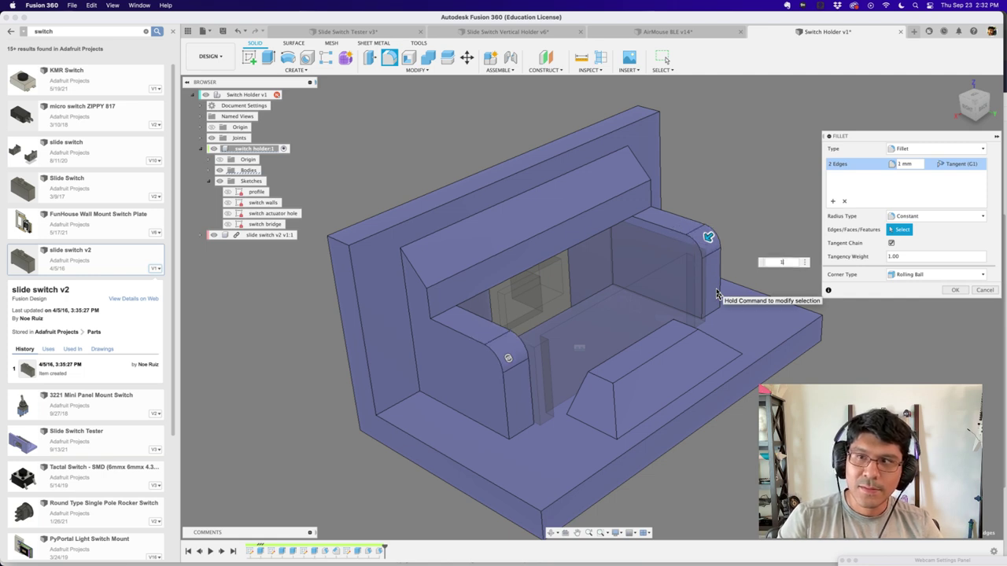
pyautogui.press('BackSpace')
pyautogui.write('she')
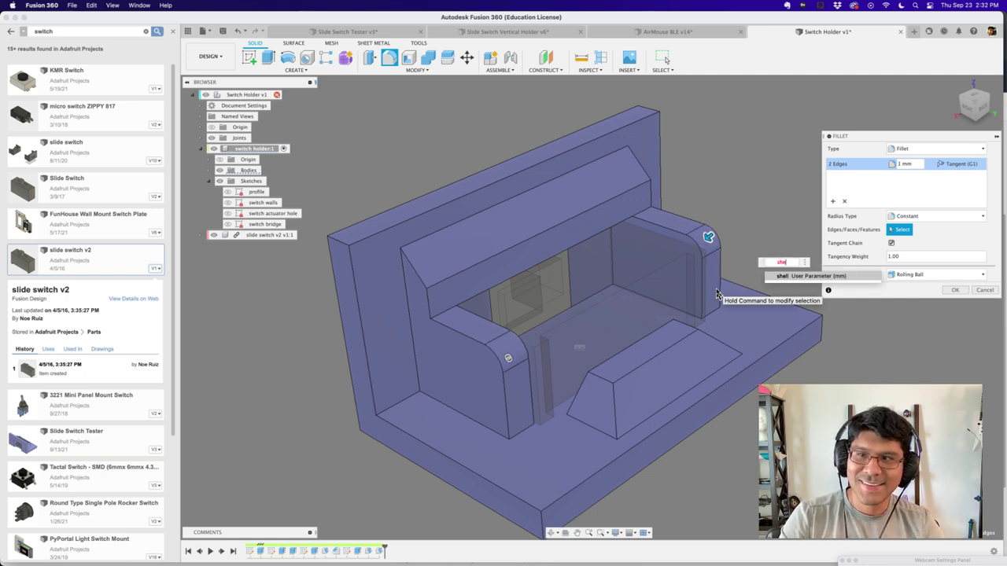
pyautogui.write('ll')
pyautogui.press('Return')
pyautogui.scroll(-2, 716, 293)
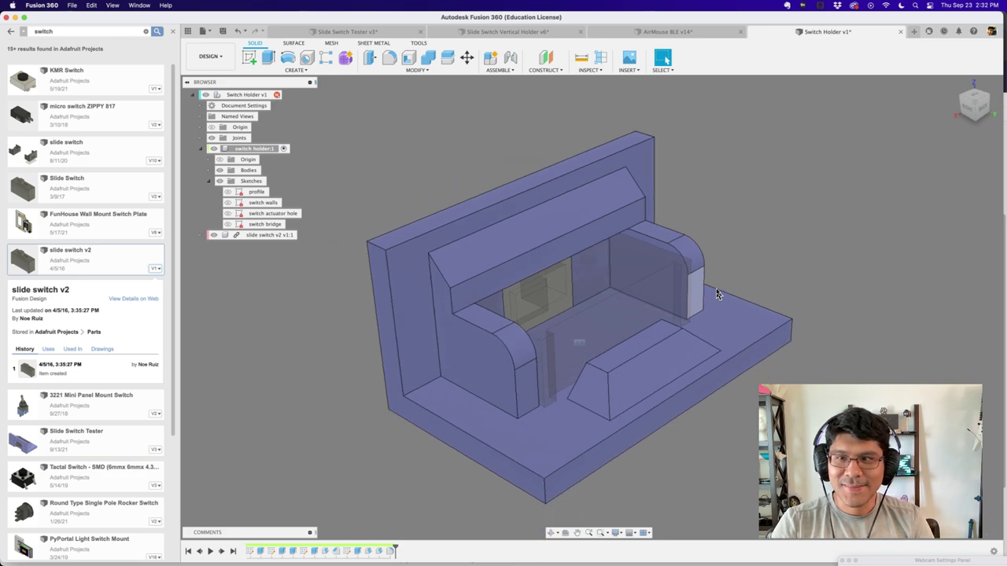
# Step: Activate the top-level Switch Holder component so the slide switch appears solid inside the holder
pyautogui.rightClick(245, 94)
pyautogui.click(267, 100)
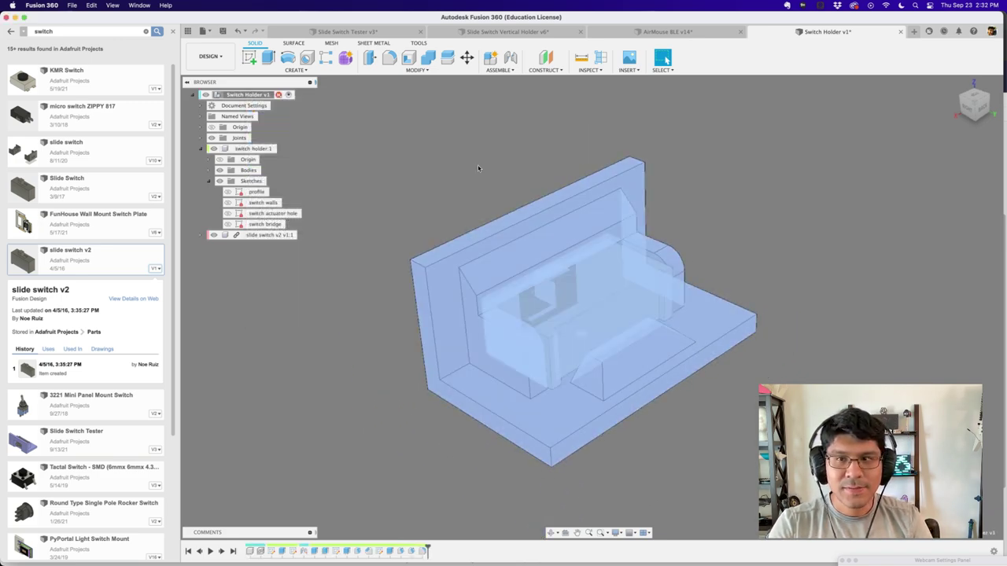
pyautogui.click(478, 167)
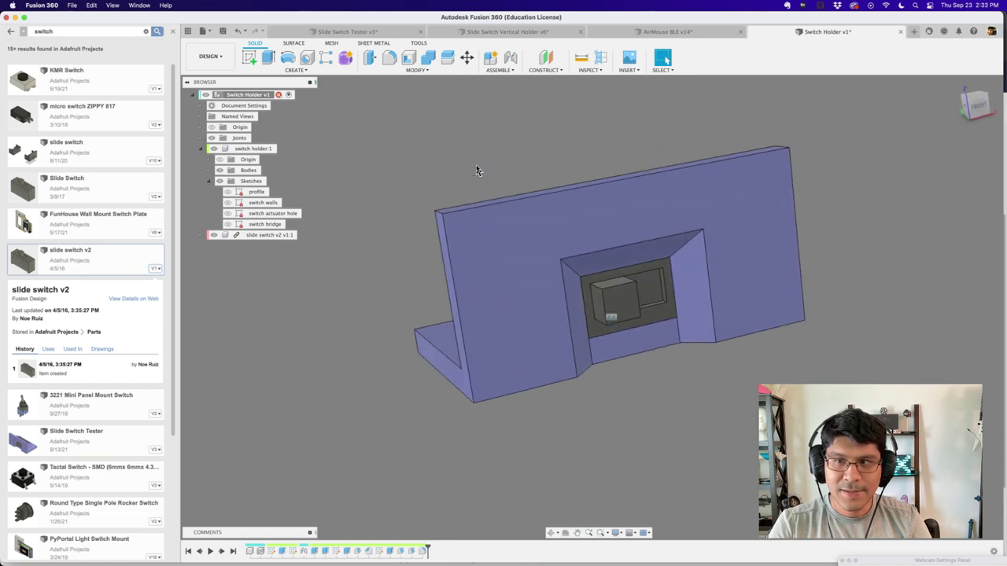
pyautogui.keyDown('shift'); pyautogui.hscroll(10, 476, 170); pyautogui.keyUp('shift')
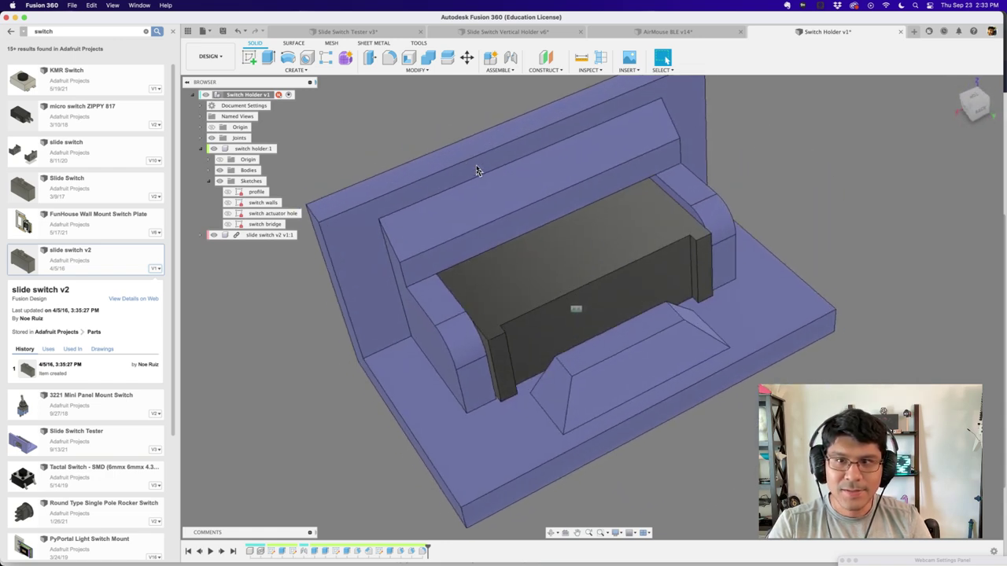
pyautogui.keyDown('shift'); pyautogui.hscroll(4, 476, 171); pyautogui.keyUp('shift')
# Step: Show the switch walls sketch and display its dimensions on the model
pyautogui.click(229, 203)
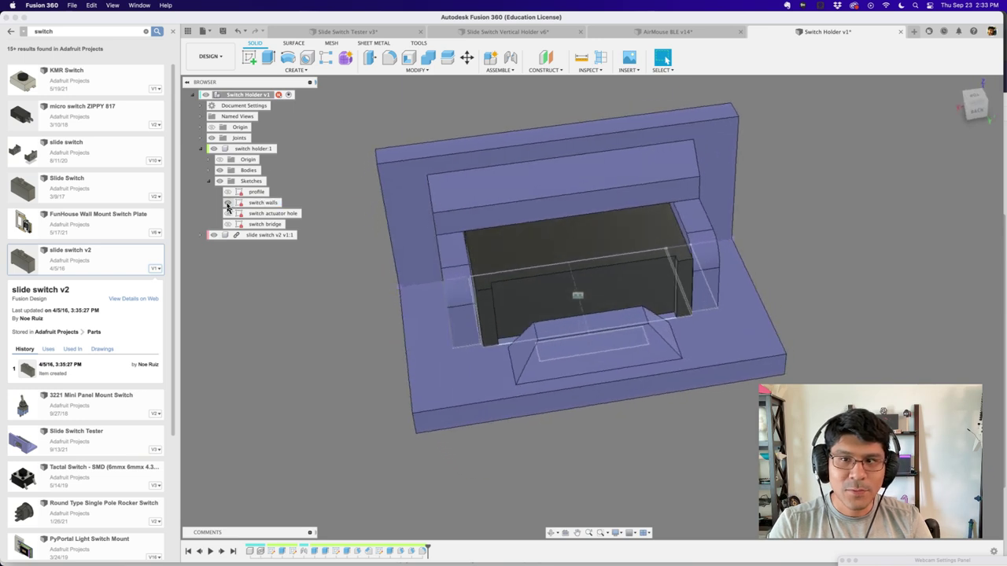
pyautogui.keyDown('shift'); pyautogui.hscroll(3, 228, 206); pyautogui.keyUp('shift')
pyautogui.click(240, 203)
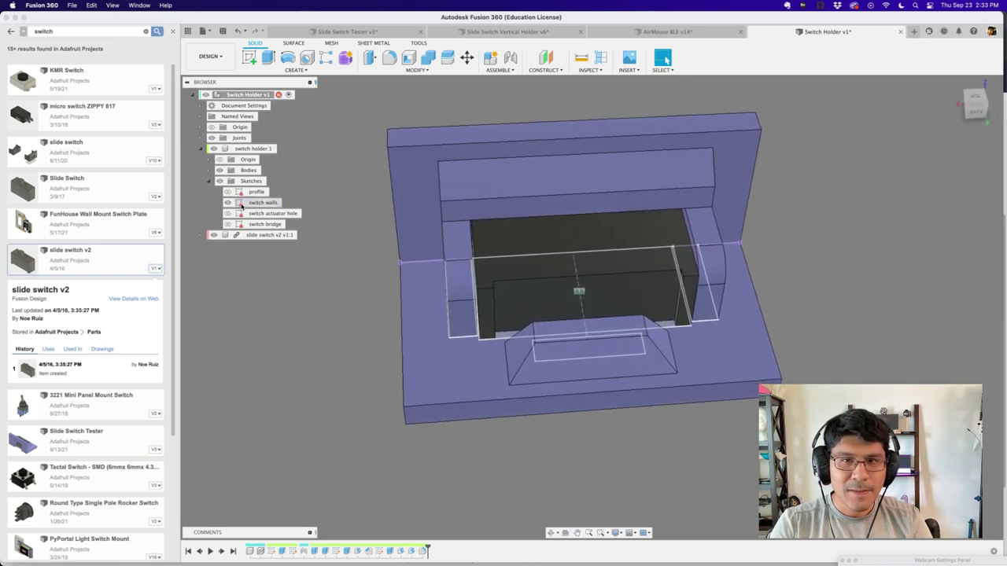
pyautogui.keyDown('shift'); pyautogui.hscroll(3, 518, 308); pyautogui.keyUp('shift')
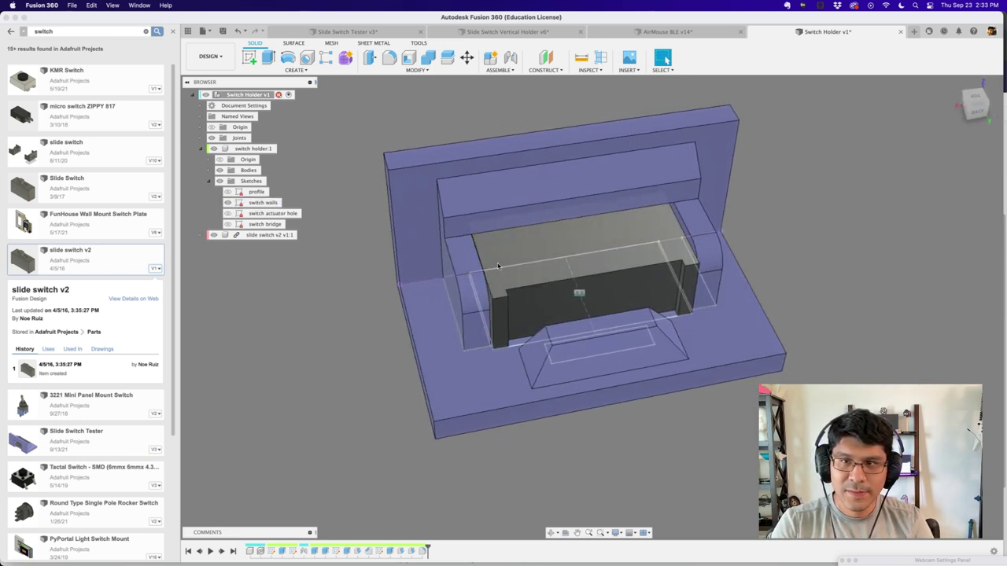
pyautogui.keyDown('shift'); pyautogui.hscroll(4, 367, 236); pyautogui.keyUp('shift')
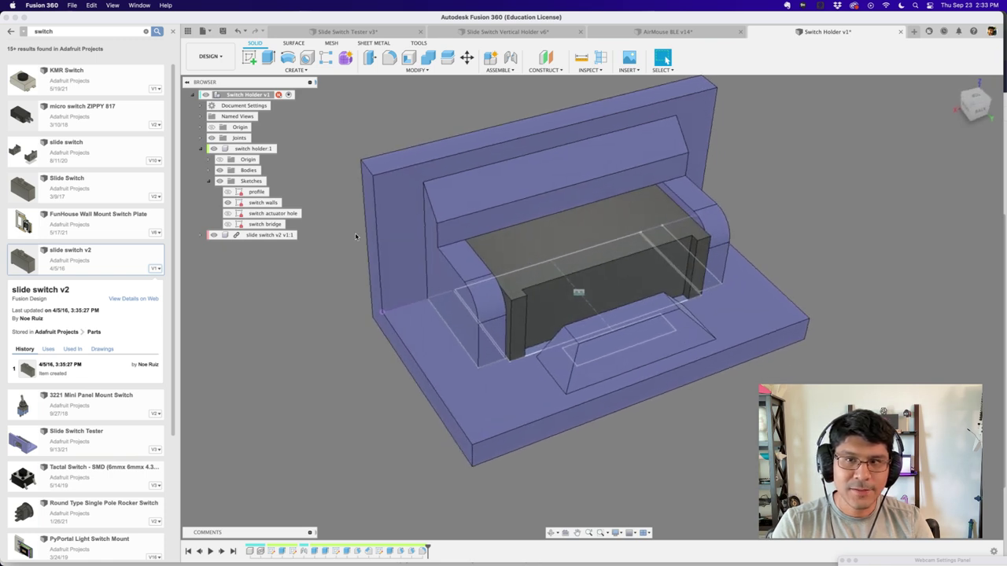
pyautogui.keyDown('shift'); pyautogui.scroll(-2, 356, 236); pyautogui.keyUp('shift')
pyautogui.scroll(-2, 355, 236)
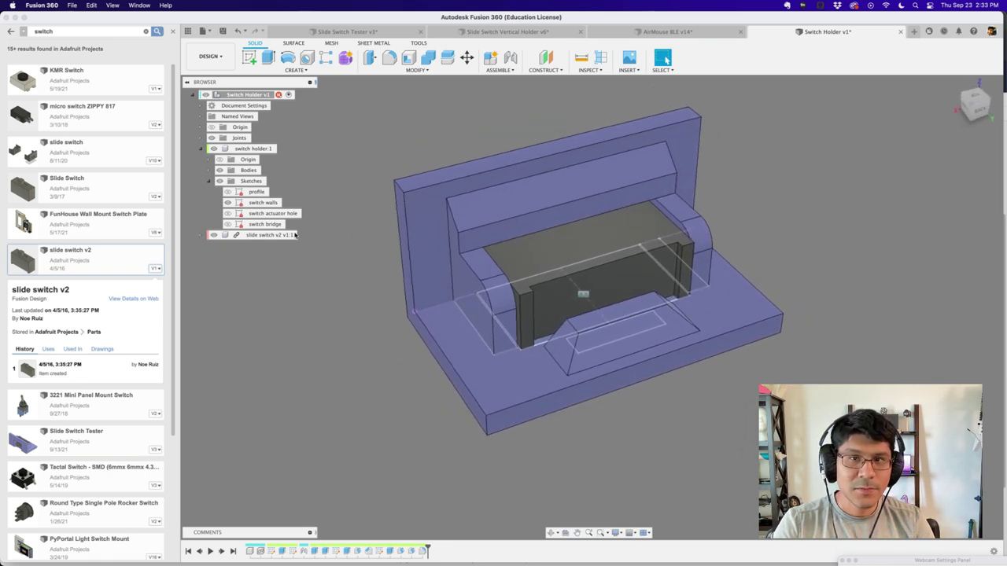
pyautogui.rightClick(257, 203)
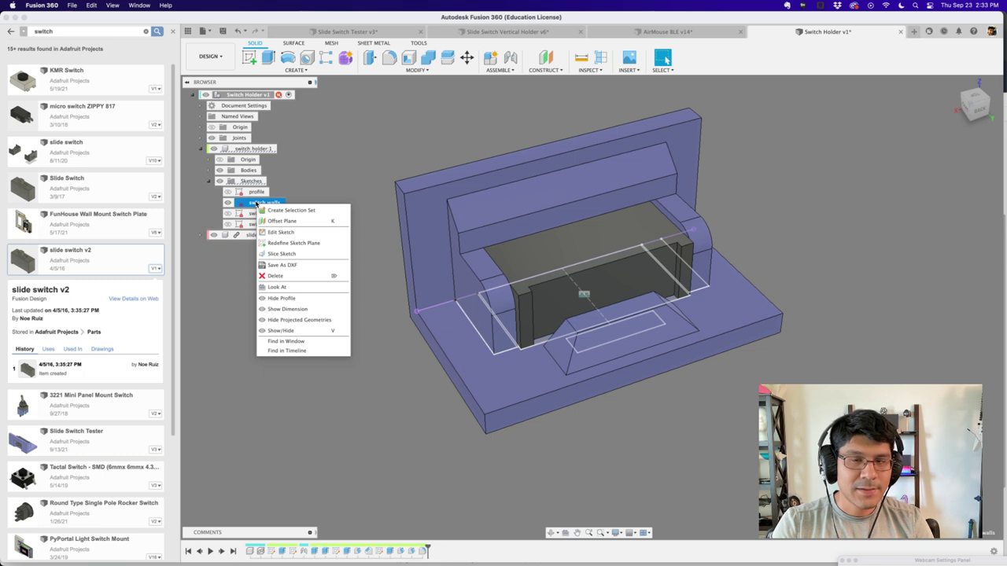
pyautogui.click(291, 309)
# Step: Try a 0.2 mm clearance between the slide switch and the side wall in the switch walls sketch
pyautogui.moveTo(472, 358)
pyautogui.keyDown('shift'); pyautogui.mouseDown(button='middle')
pyautogui.moveTo(517, 374)
pyautogui.moveTo(507, 366)
pyautogui.mouseUp(button='middle'); pyautogui.keyUp('shift')
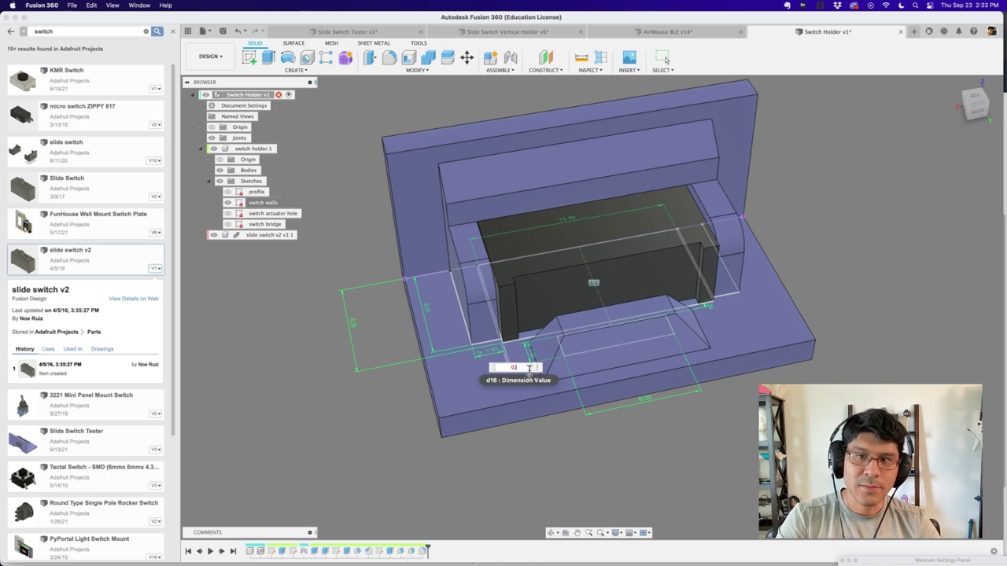
pyautogui.press('Return')
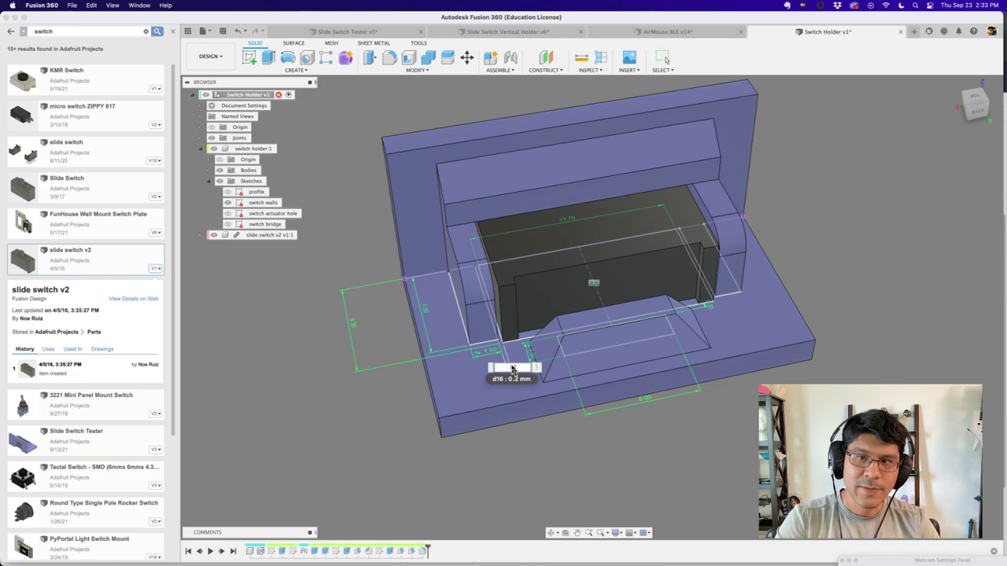
pyautogui.press('Return')
# Step: Re-enter the side wall clearance dimension in the switch walls sketch and hide the sketch
pyautogui.keyDown('shift'); pyautogui.moveTo(512, 334); pyautogui.dragTo(630, 236, button='middle'); pyautogui.keyUp('shift')
pyautogui.scroll(3, 621, 236)
pyautogui.scroll(-1, 613, 236)
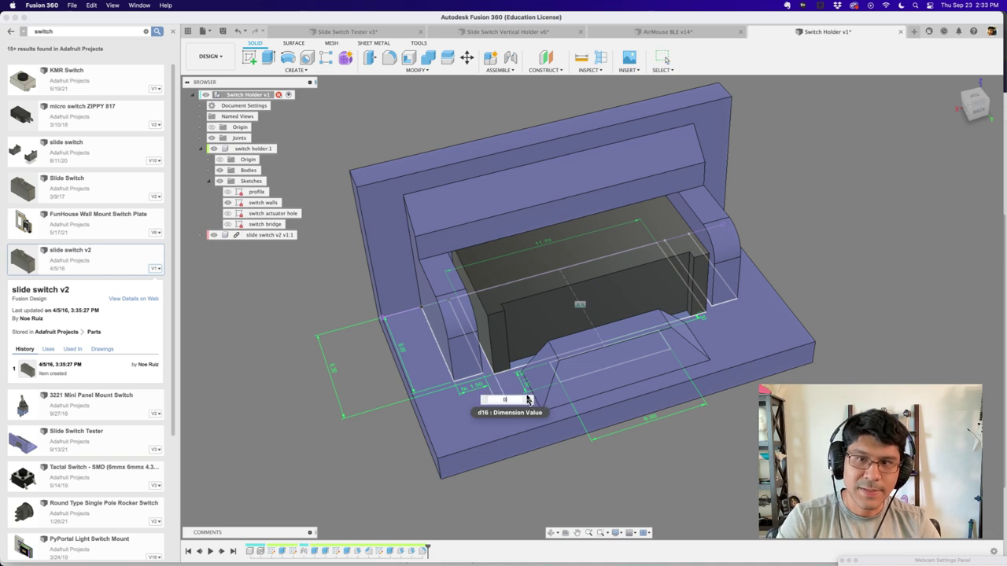
pyautogui.press('Return')
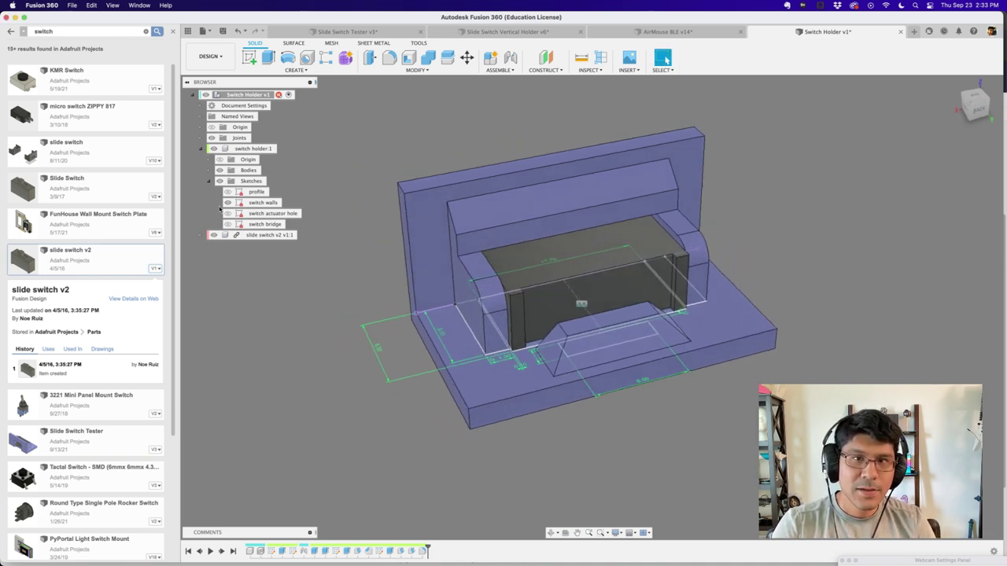
pyautogui.click(227, 203)
pyautogui.keyDown('shift'); pyautogui.moveTo(470, 355); pyautogui.dragTo(515, 354, button='middle'); pyautogui.keyUp('shift')
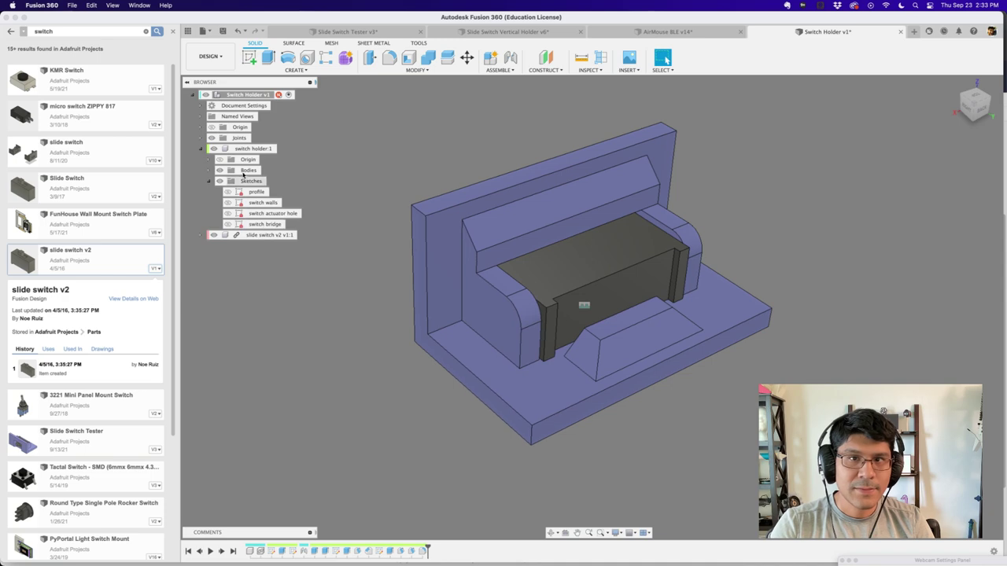
pyautogui.click(208, 170)
pyautogui.click(251, 181)
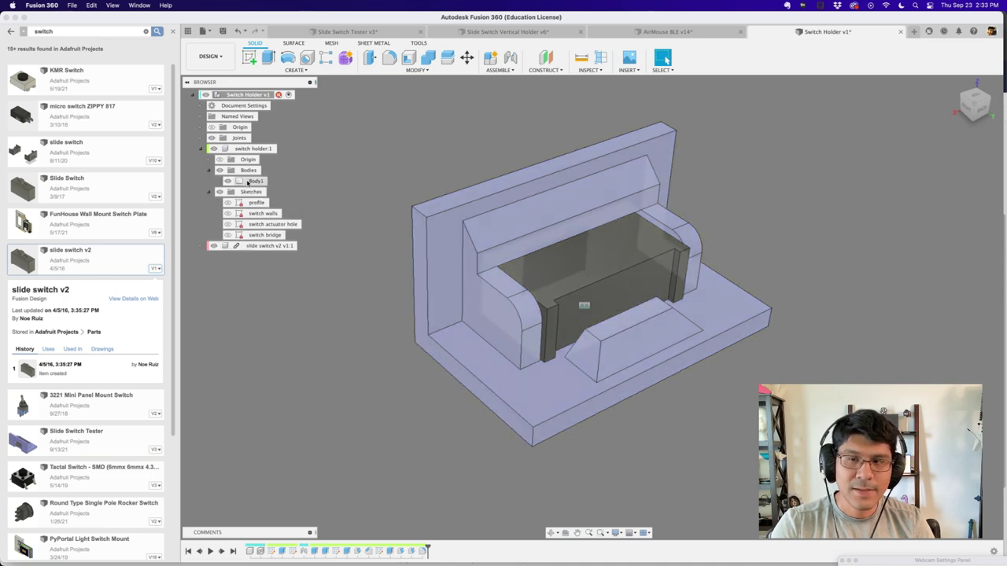
pyautogui.rightClick(250, 182)
pyautogui.click(276, 284)
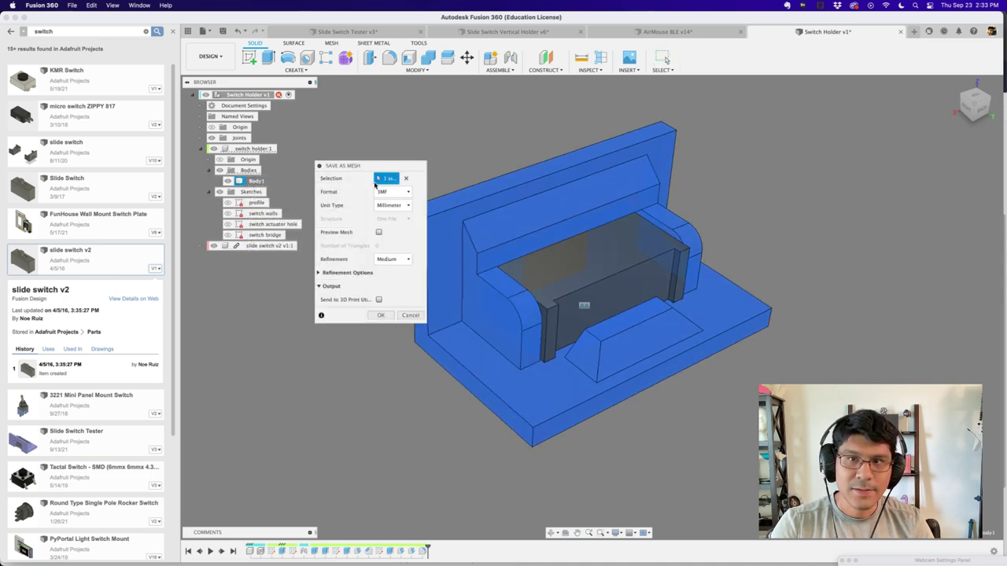
pyautogui.click(409, 316)
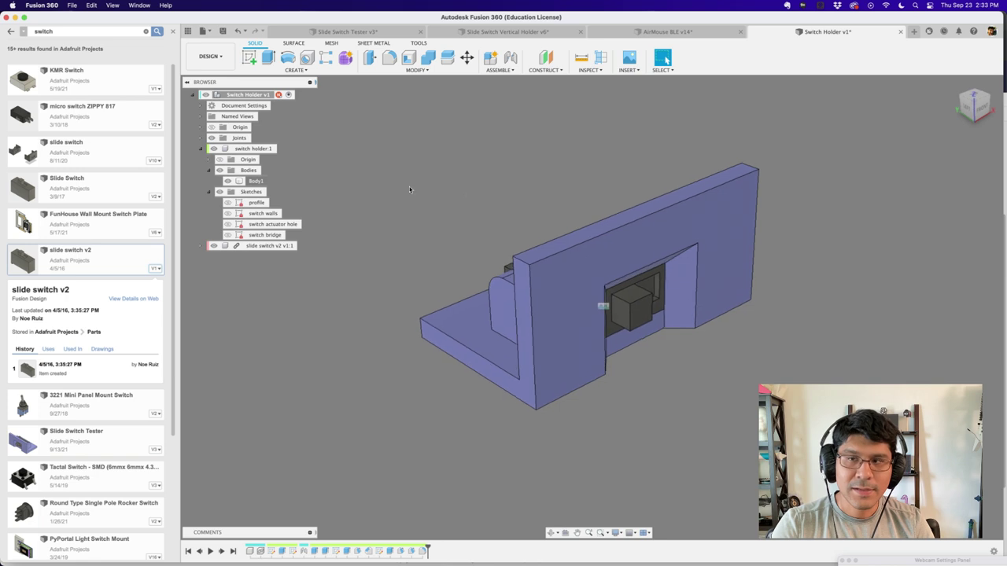
# Step: Create a section analysis parallel to the holder's end face, moved inward to cut through the switch and its actuator
pyautogui.click(587, 71)
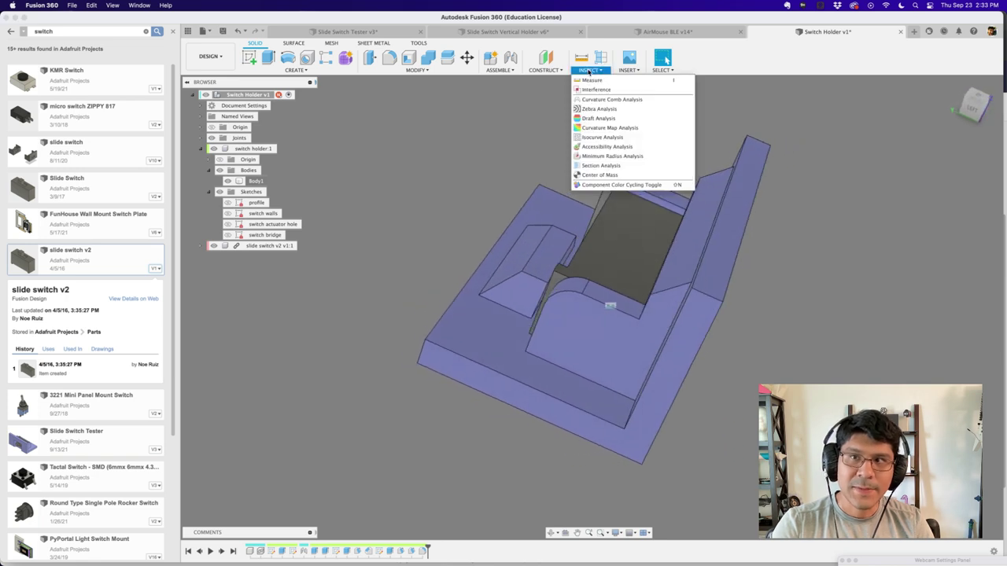
pyautogui.click(600, 166)
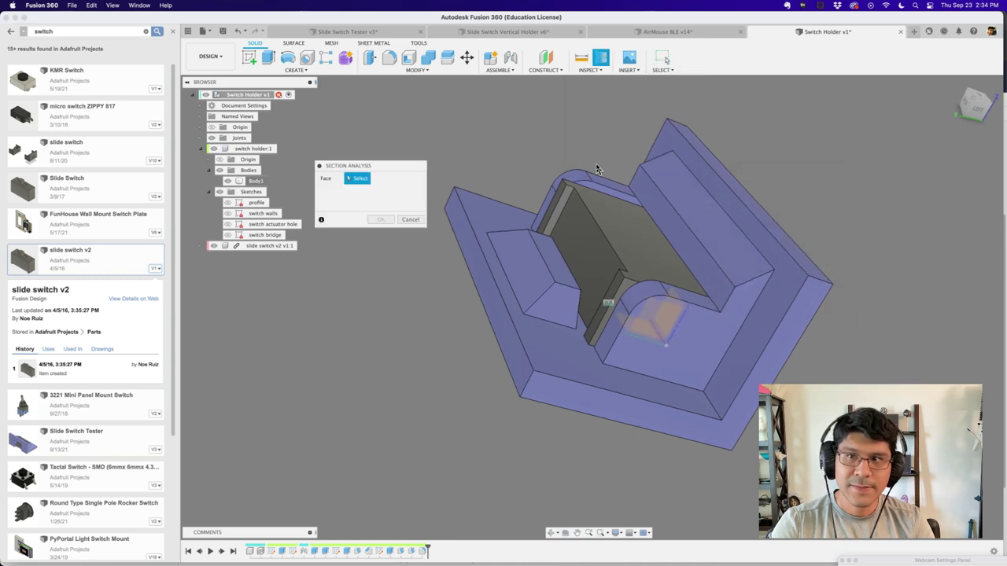
pyautogui.click(808, 275)
pyautogui.moveTo(826, 287)
pyautogui.mouseDown()
pyautogui.moveTo(685, 207)
pyautogui.moveTo(700, 213)
pyautogui.mouseUp()
pyautogui.moveTo(700, 213)
pyautogui.keyDown('shift'); pyautogui.mouseDown(button='middle')
pyautogui.moveTo(653, 146)
pyautogui.moveTo(687, 164)
pyautogui.moveTo(671, 191)
pyautogui.moveTo(674, 167)
pyautogui.moveTo(676, 176)
pyautogui.moveTo(638, 162)
pyautogui.moveTo(514, 194)
pyautogui.mouseUp(button='middle'); pyautogui.keyUp('shift')
pyautogui.scroll(2, 703, 204)
pyautogui.press('Return')
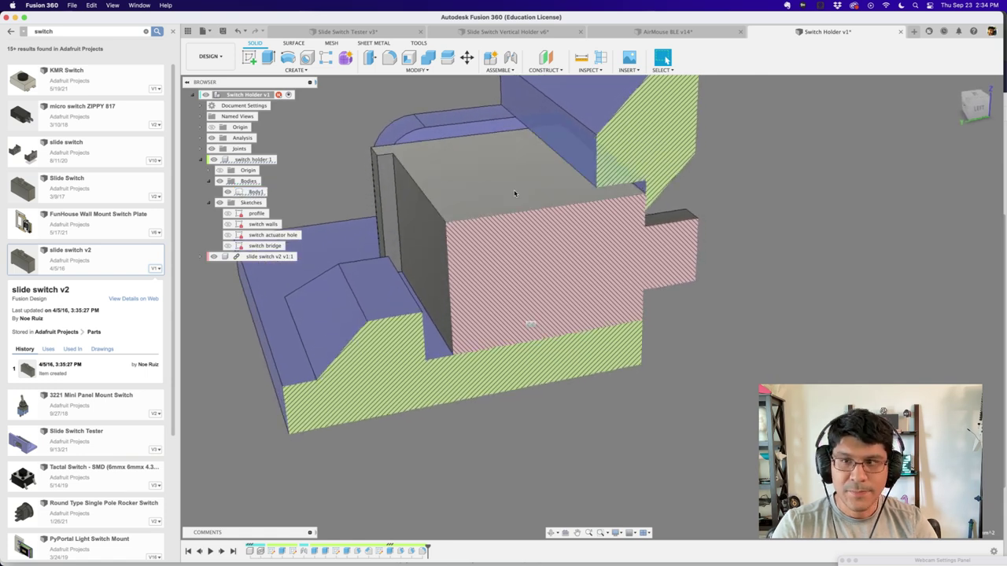
# Step: Examine the cross-section for how the switch fits between the base, bridge, front block and slider opening
pyautogui.click(512, 187)
pyautogui.keyDown('shift'); pyautogui.moveTo(715, 241); pyautogui.dragTo(712, 213, button='middle'); pyautogui.keyUp('shift')
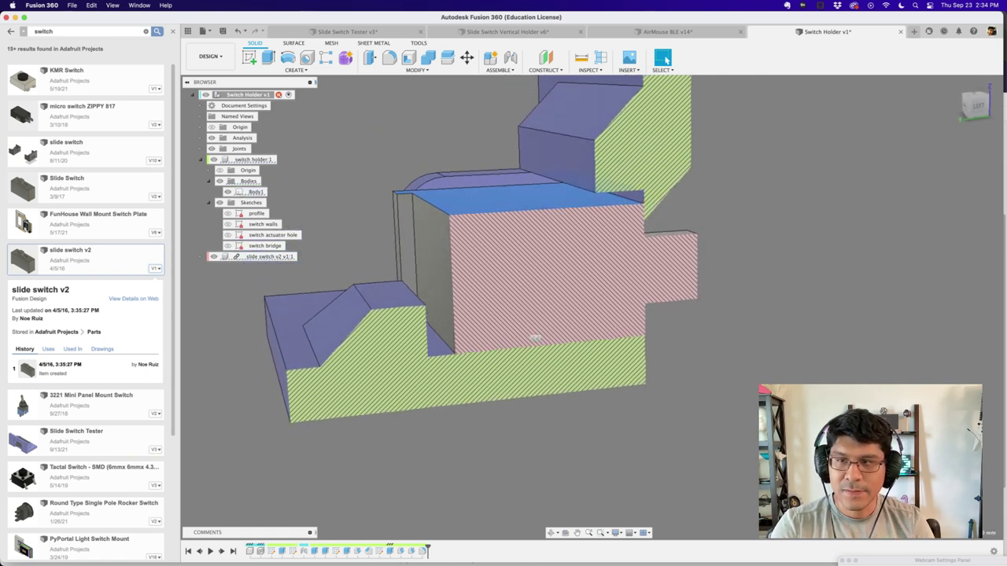
pyautogui.keyDown('shift'); pyautogui.moveTo(791, 310); pyautogui.dragTo(375, 196, button='middle'); pyautogui.keyUp('shift')
pyautogui.click(805, 330)
pyautogui.scroll(-2, 805, 330)
pyautogui.scroll(3, 446, 260)
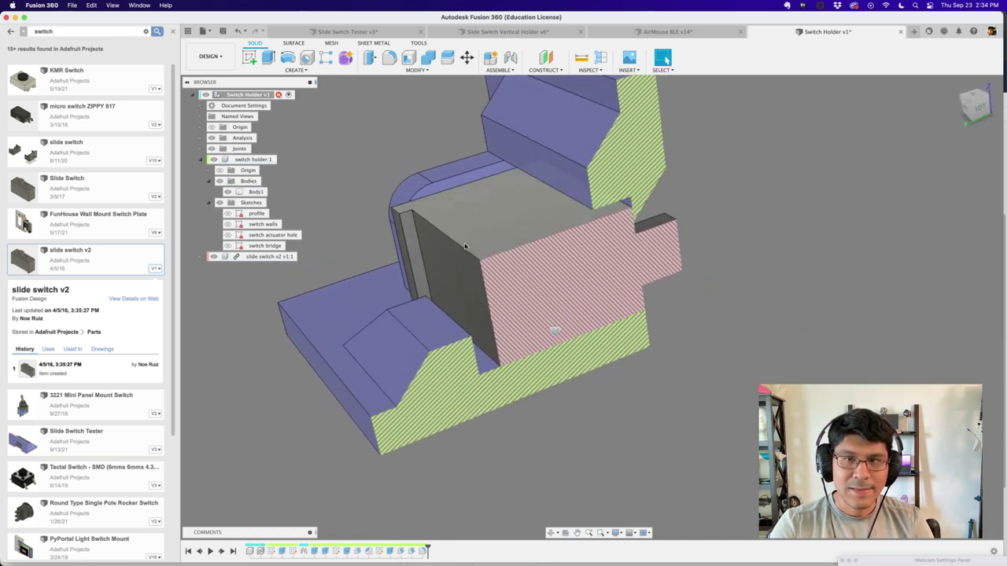
pyautogui.scroll(-2, 488, 244)
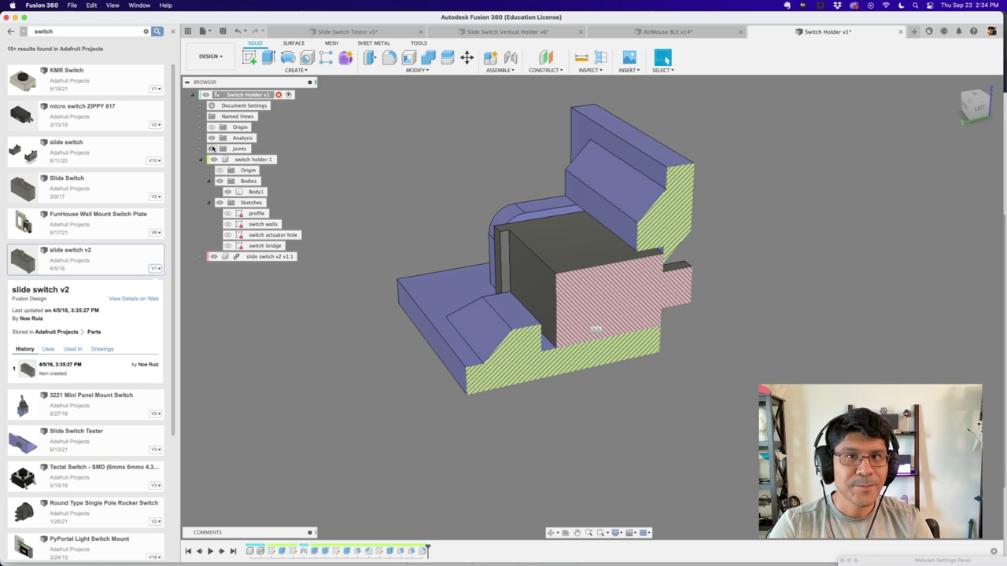
# Step: Hide the section analysis and review the complete holder from the front and back
pyautogui.click(202, 138)
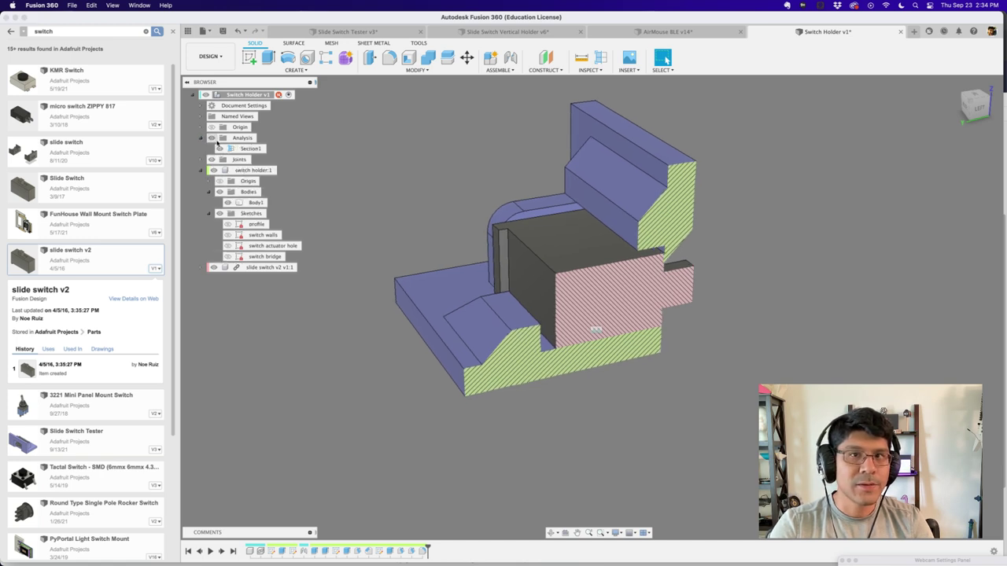
pyautogui.click(212, 138)
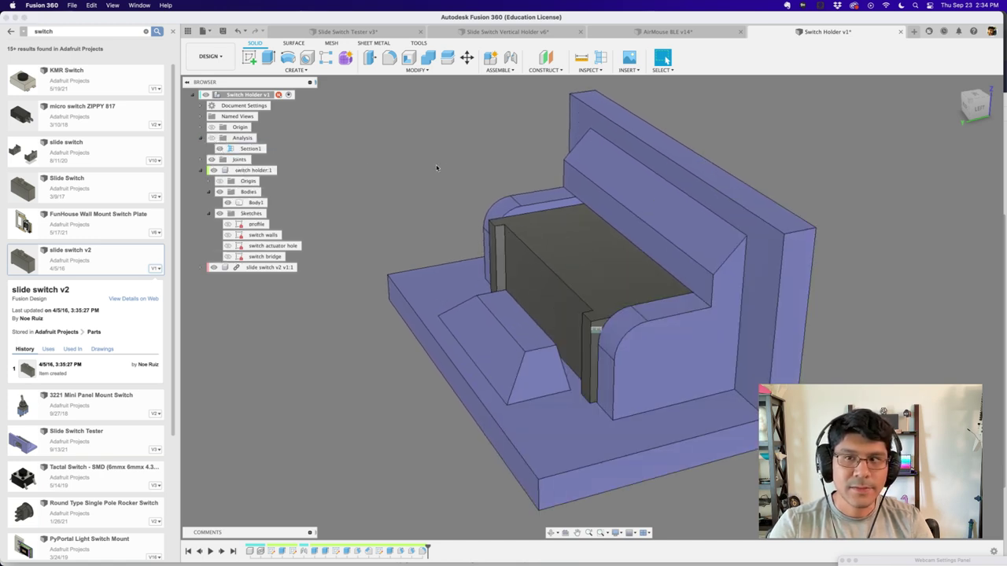
pyautogui.keyDown('shift'); pyautogui.hscroll(10, 300, 135); pyautogui.keyUp('shift')
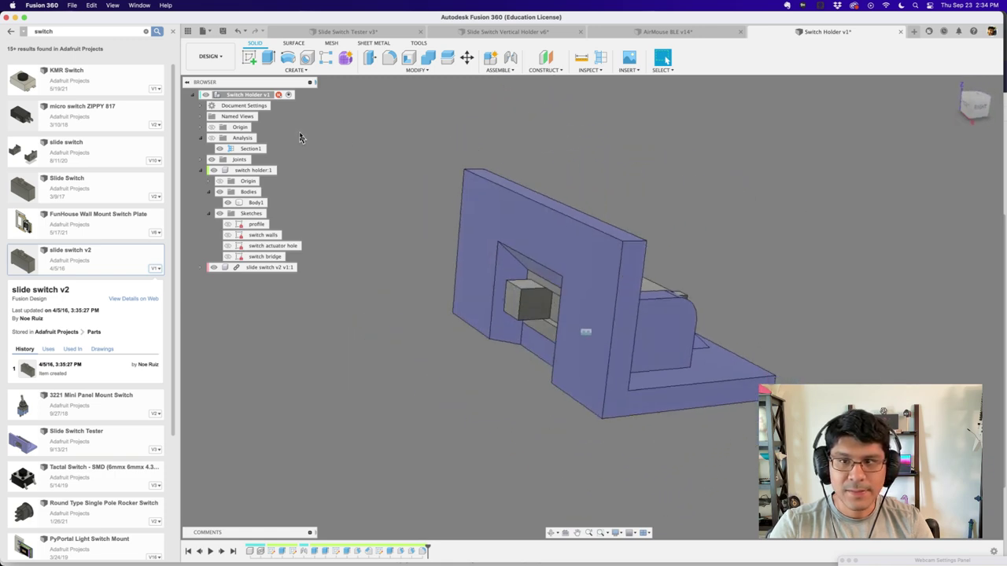
pyautogui.keyDown('shift'); pyautogui.hscroll(10, 300, 137); pyautogui.keyUp('shift')
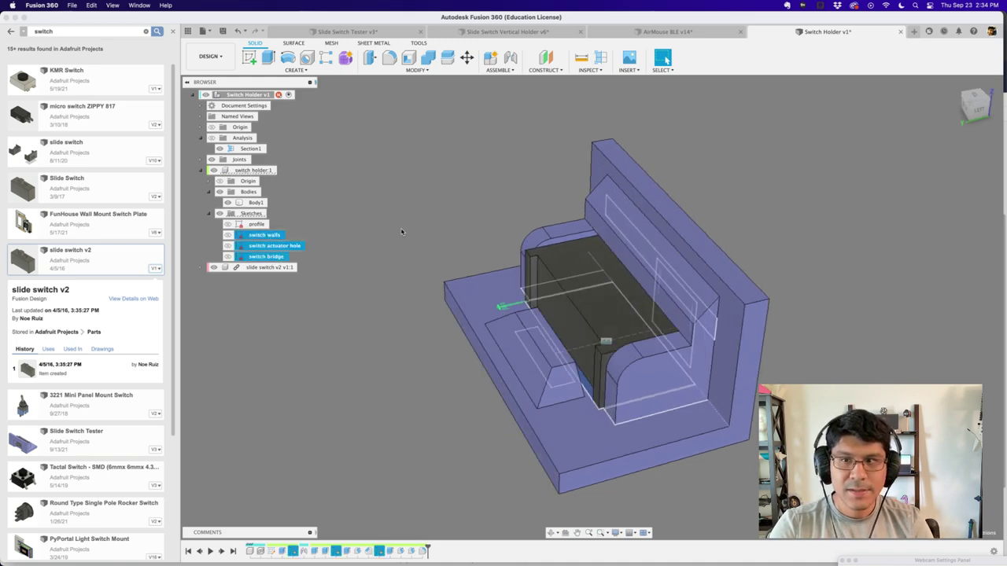
pyautogui.keyDown('shift'); pyautogui.hscroll(10, 401, 231); pyautogui.keyUp('shift')
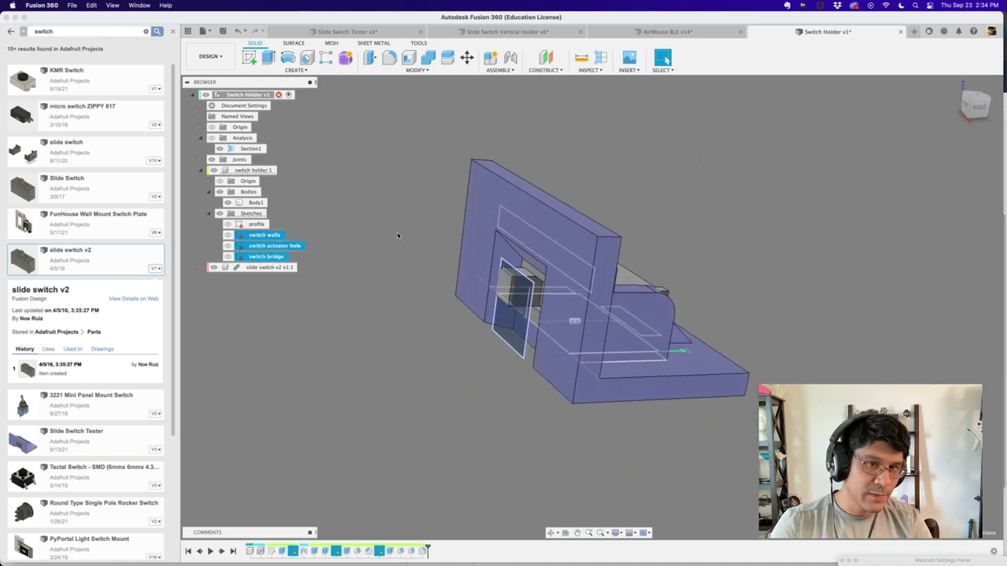
pyautogui.keyDown('shift'); pyautogui.hscroll(-5, 400, 238); pyautogui.keyUp('shift')
pyautogui.press('Escape')
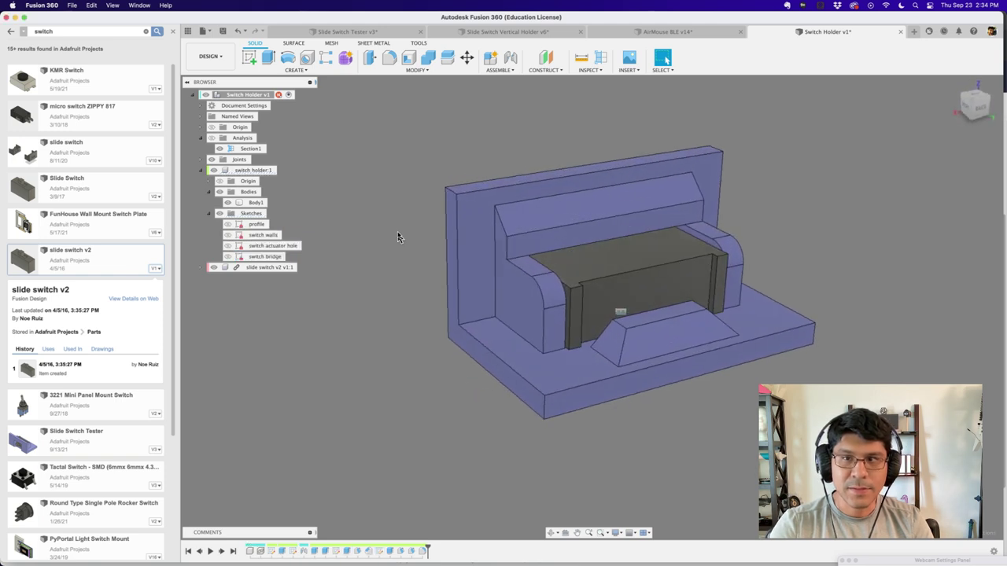
# Step: Review the holder's side walls, checking their extrude feature without changing it, and inspect the model from several sides
pyautogui.click(264, 235)
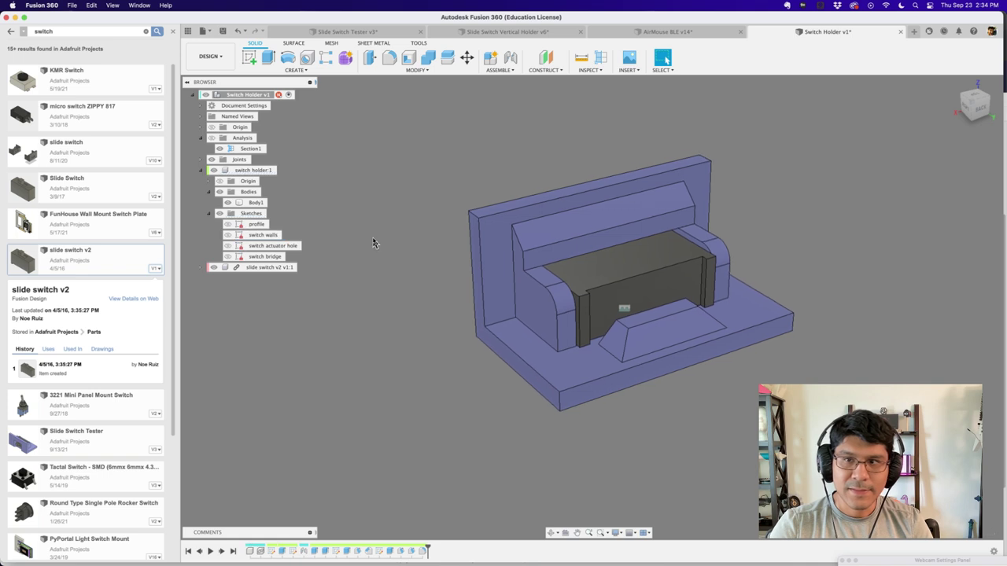
pyautogui.keyDown('shift'); pyautogui.scroll(2, 566, 277); pyautogui.keyUp('shift')
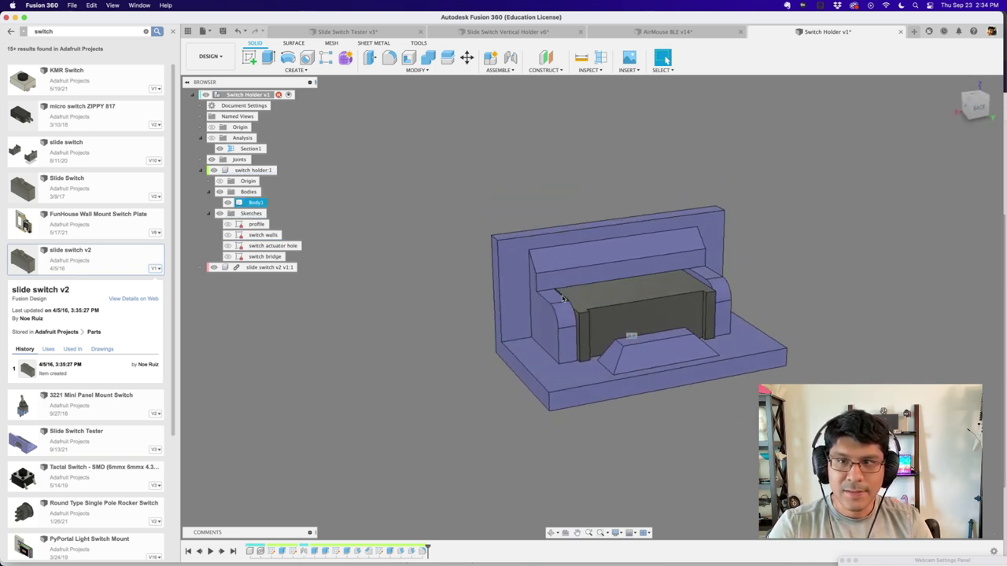
pyautogui.keyDown('shift'); pyautogui.scroll(3, 563, 298); pyautogui.keyUp('shift')
pyautogui.scroll(3, 563, 299)
pyautogui.click(569, 302)
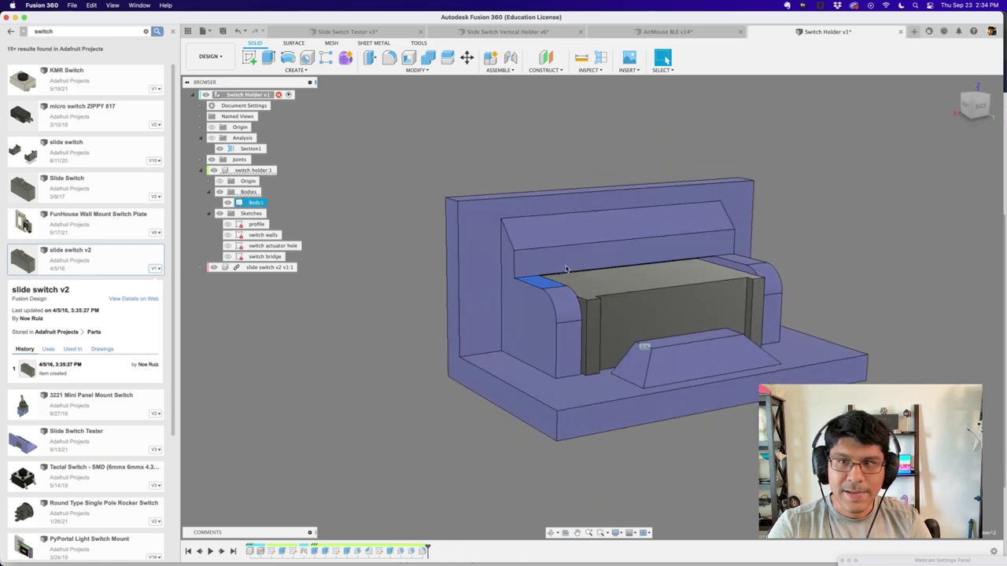
pyautogui.doubleClick(313, 551)
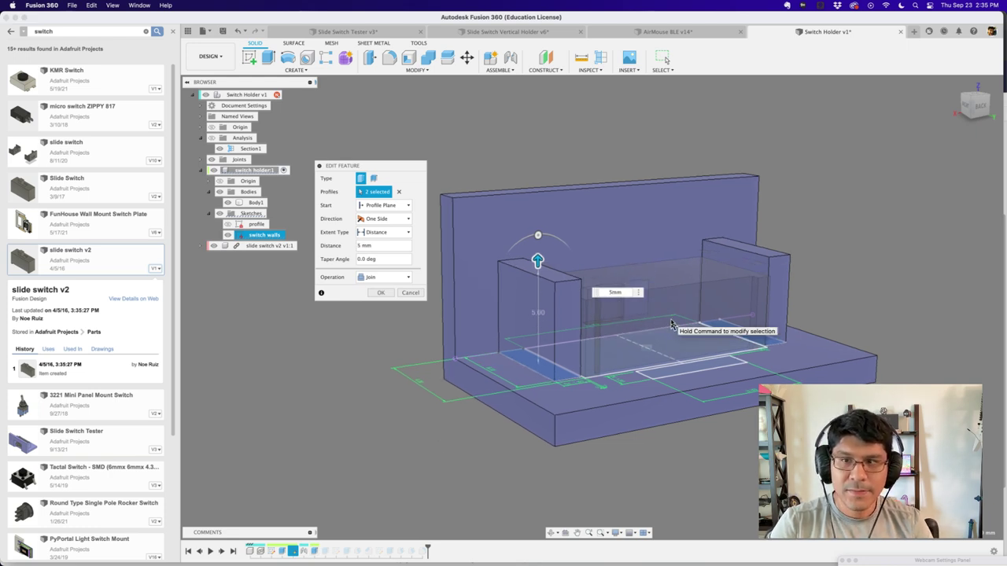
pyautogui.press('Return')
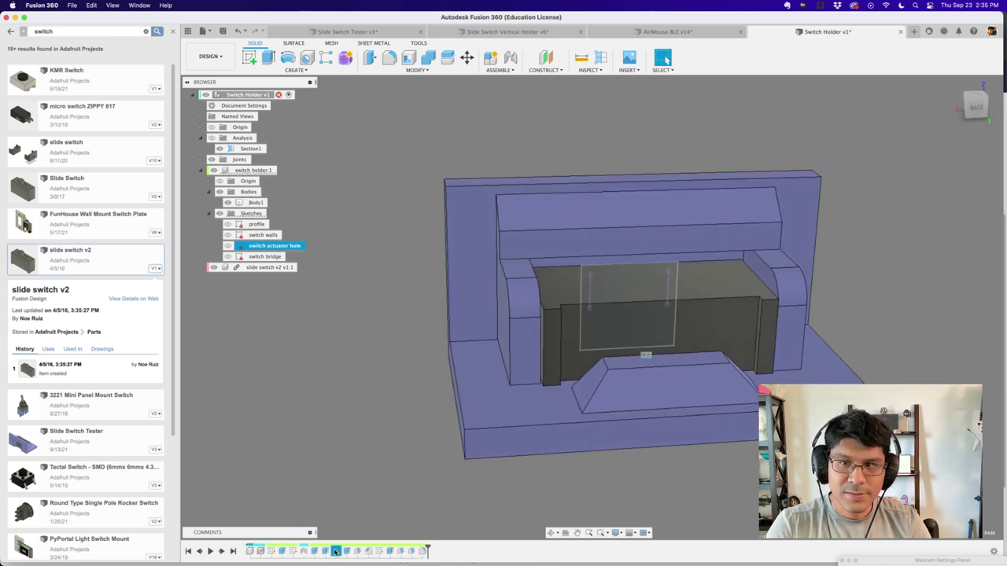
pyautogui.click(378, 552)
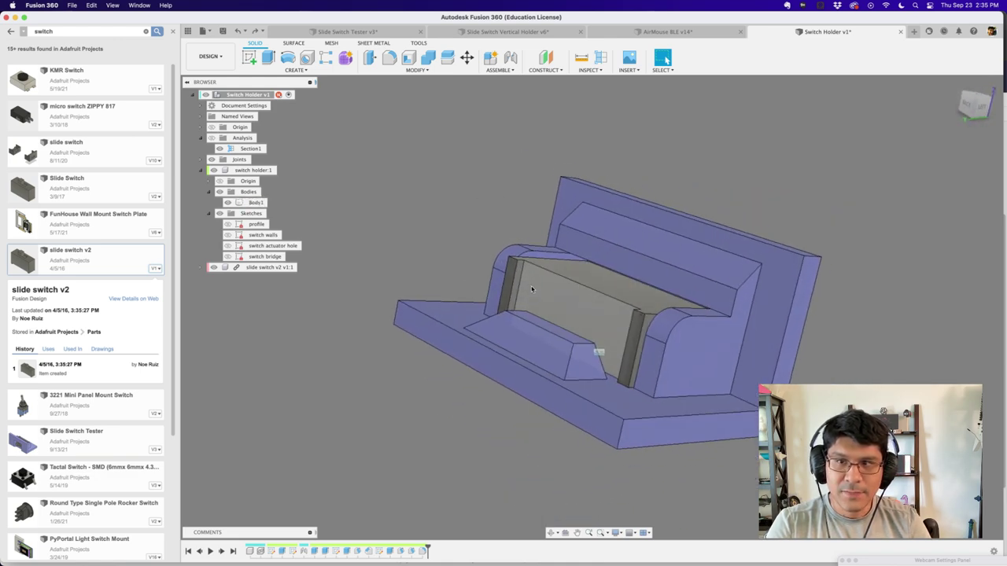
pyautogui.keyDown('shift'); pyautogui.moveTo(531, 289); pyautogui.dragTo(518, 172, button='middle'); pyautogui.keyUp('shift')
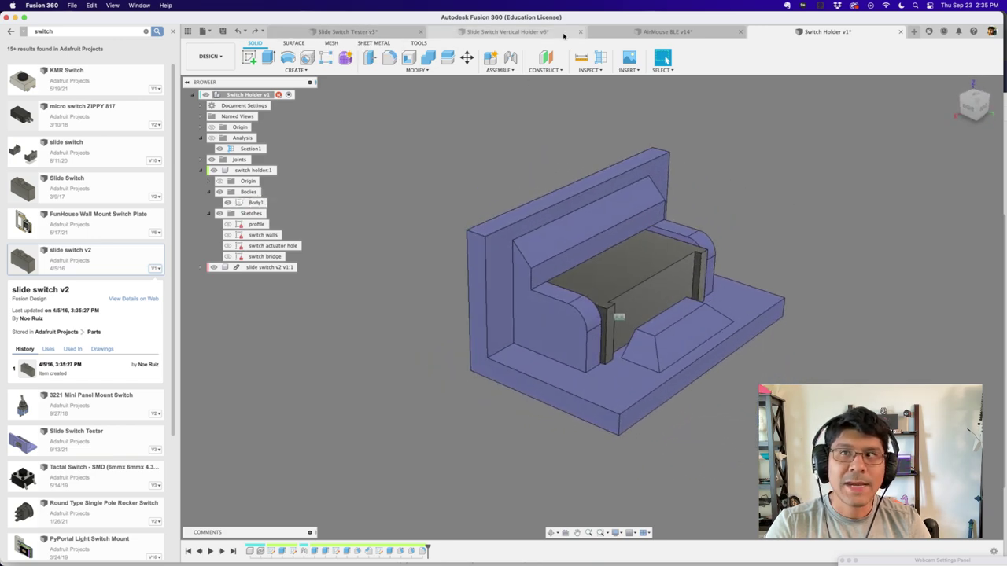
# Step: Switch to the AirMouse BLE design and examine the slide switch holder built into the case wall
pyautogui.click(637, 36)
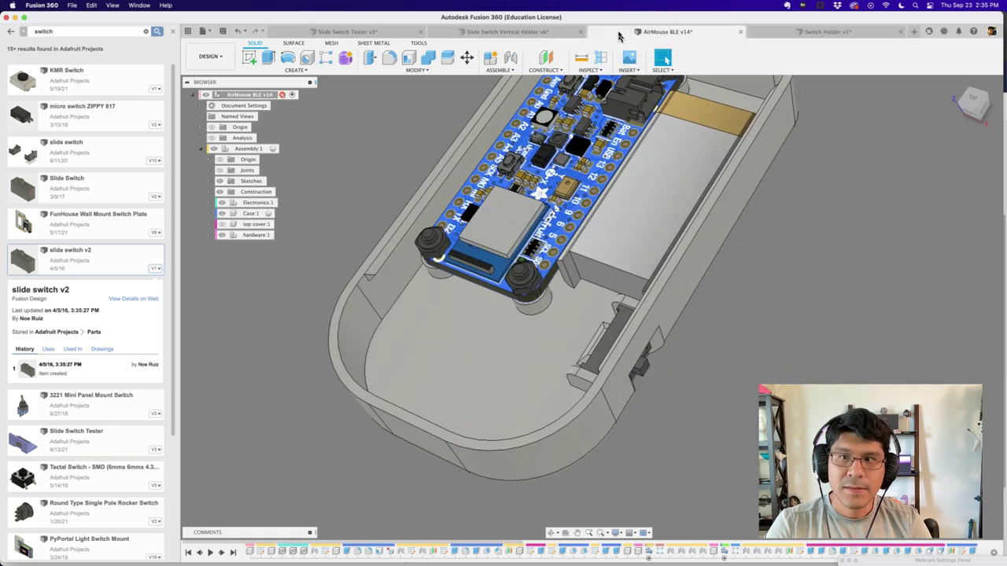
pyautogui.scroll(5, 538, 114)
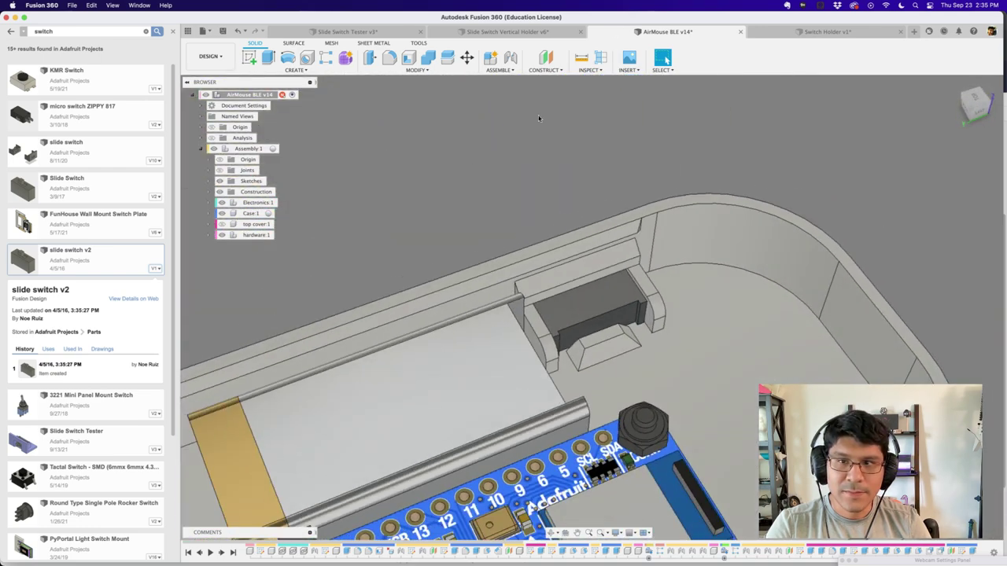
pyautogui.click(474, 364)
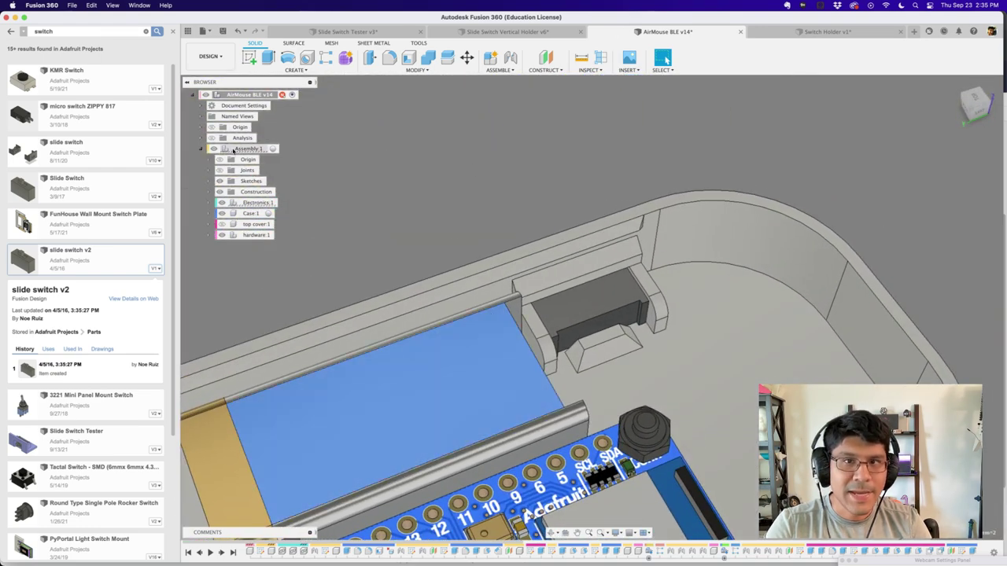
# Step: Hide the Electronics component and examine the case's slider opening from outside, with and without the top cover
pyautogui.click(222, 203)
pyautogui.keyDown('shift'); pyautogui.moveTo(429, 220); pyautogui.dragTo(451, 314, button='middle'); pyautogui.keyUp('shift')
pyautogui.click(453, 314)
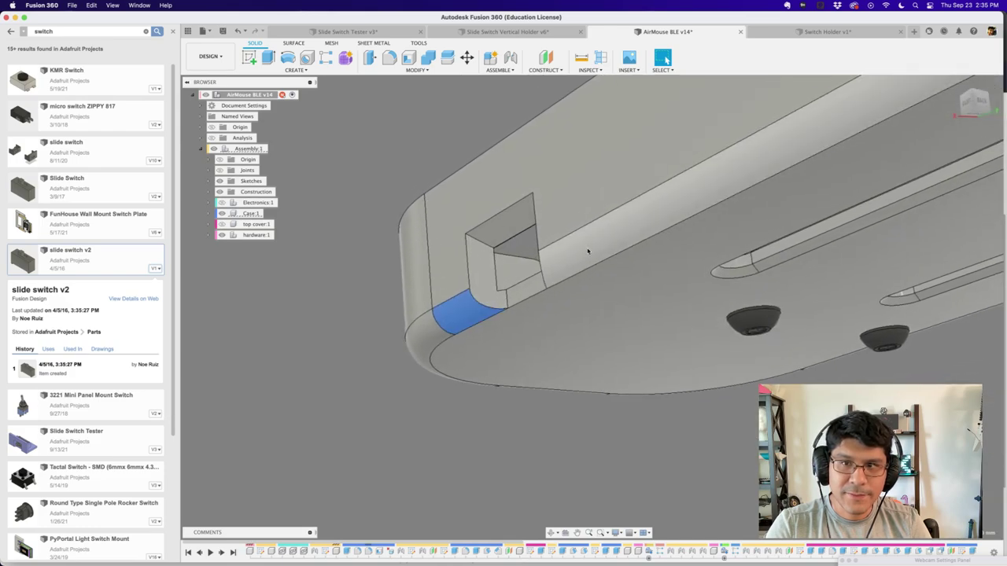
pyautogui.keyDown('shift'); pyautogui.moveTo(588, 251); pyautogui.dragTo(555, 158, button='middle'); pyautogui.keyUp('shift')
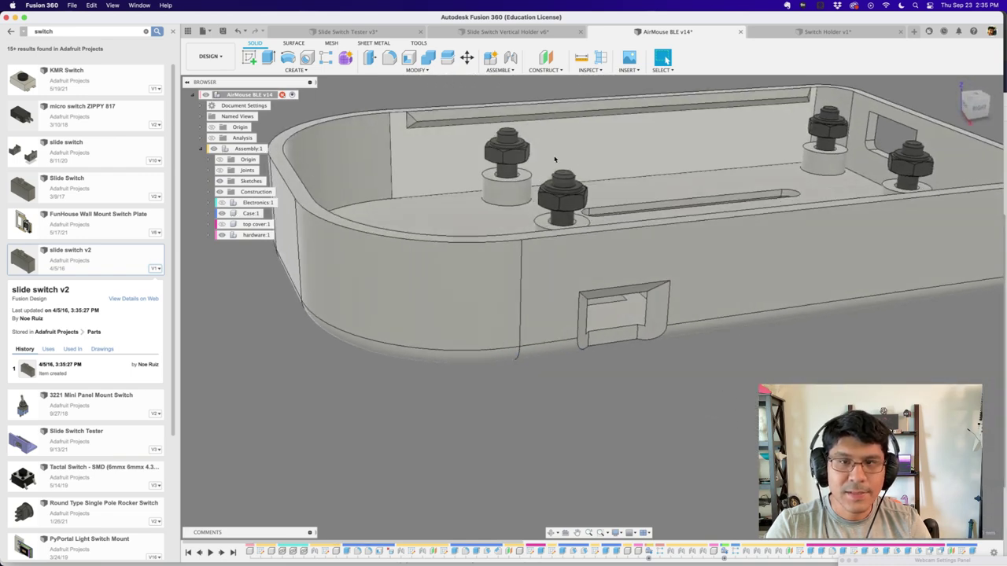
pyautogui.click(222, 224)
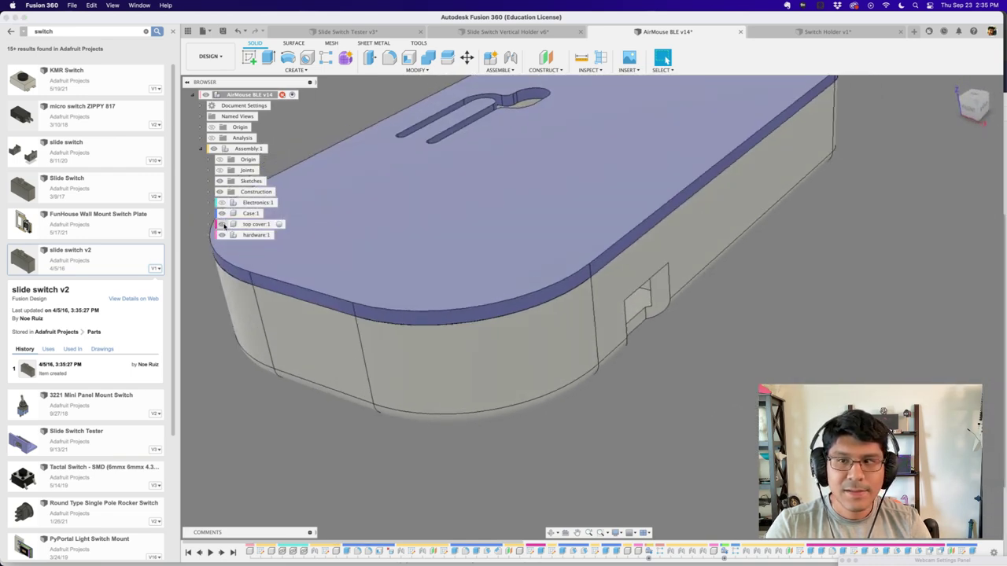
pyautogui.click(223, 225)
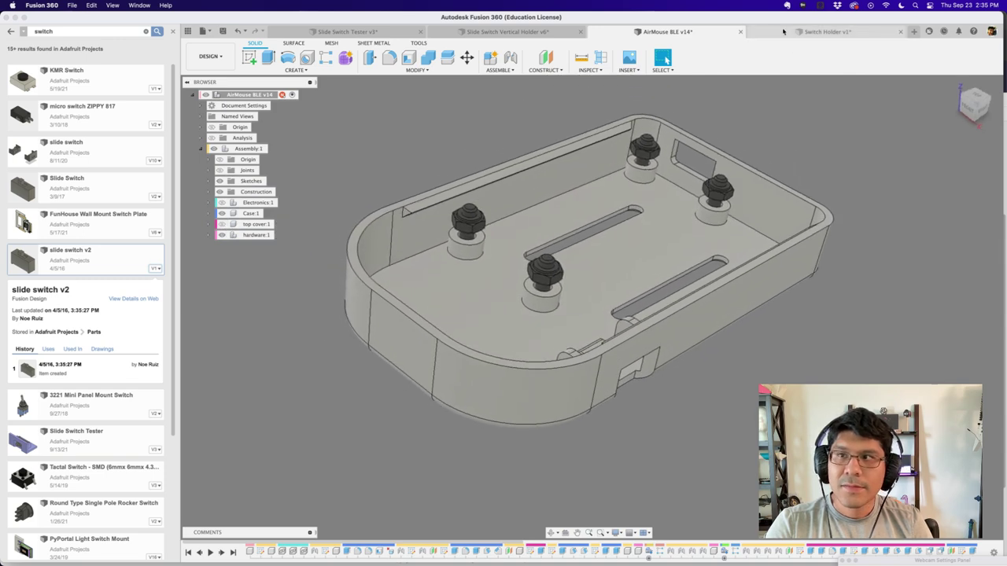
# Step: Switch to the Slide Switch Vertical Holder design to view its upright switch mount
pyautogui.click(504, 32)
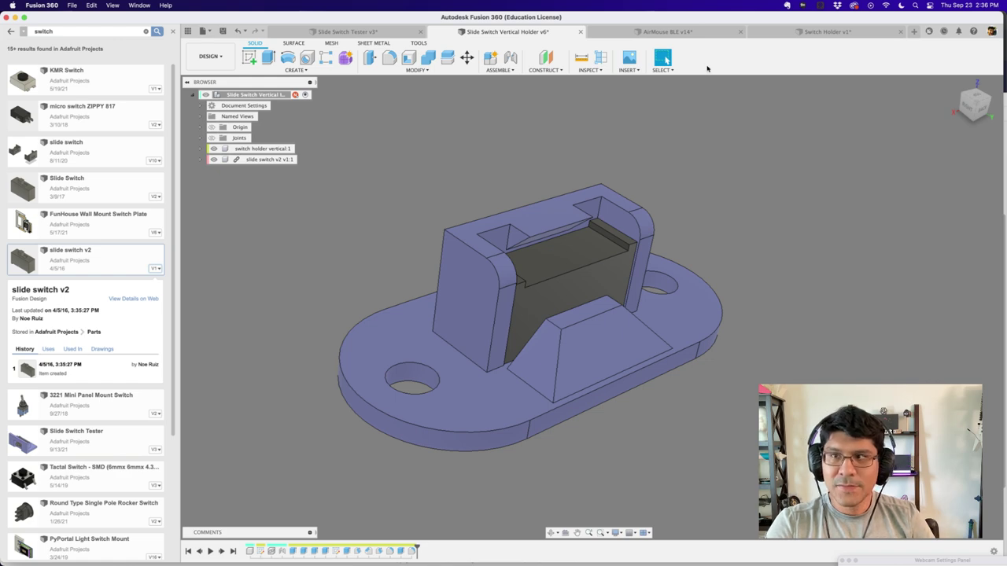
pyautogui.press('super+Tab')
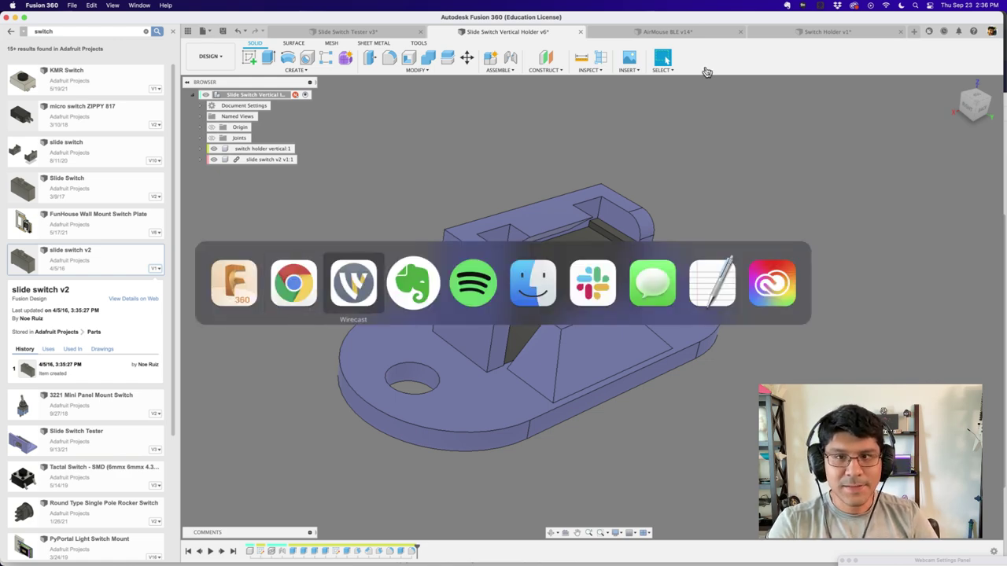
pyautogui.press('super+Tab')
pyautogui.click(289, 389)
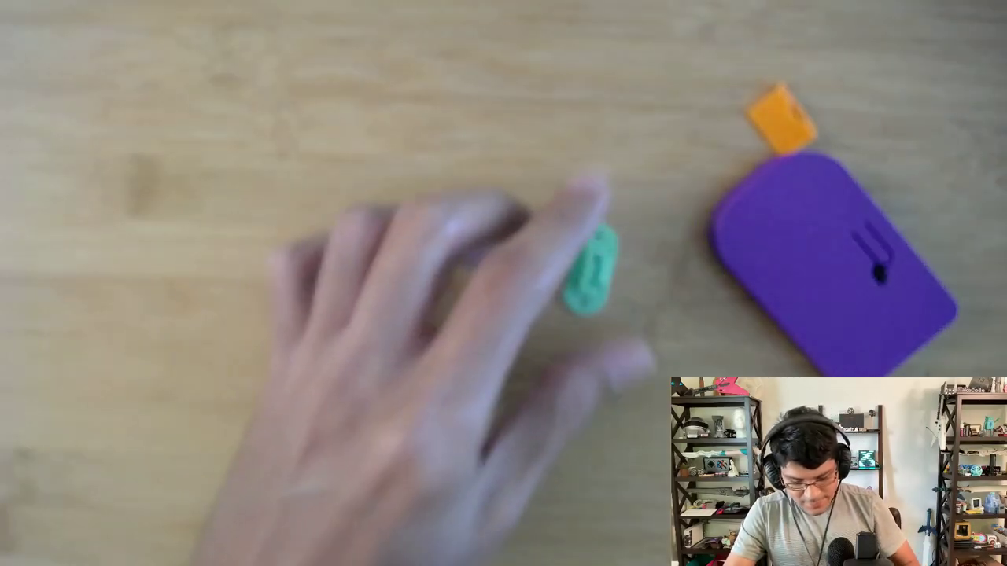